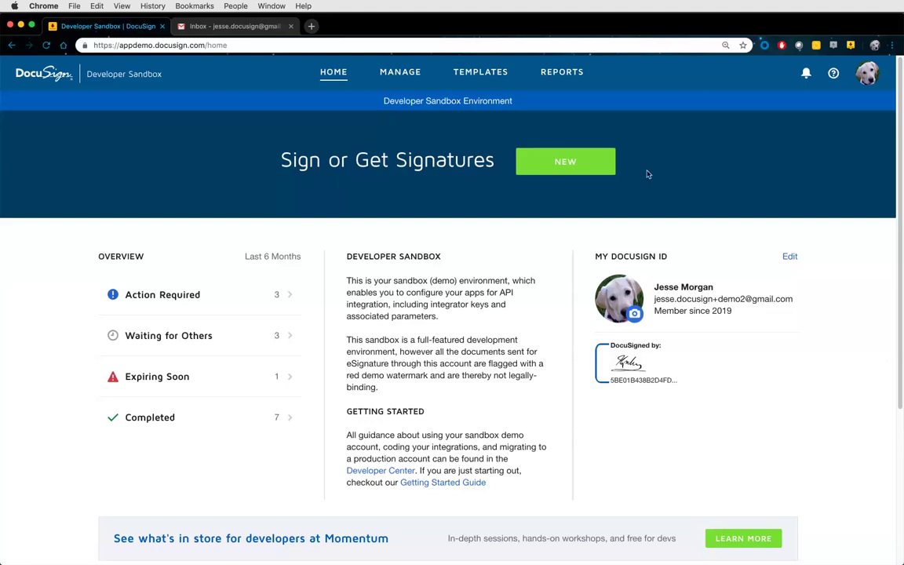
Start a new envelope and upload the file 'Training form 1 (School or University)'
{"action": "left_click", "coordinate": [569, 167]}
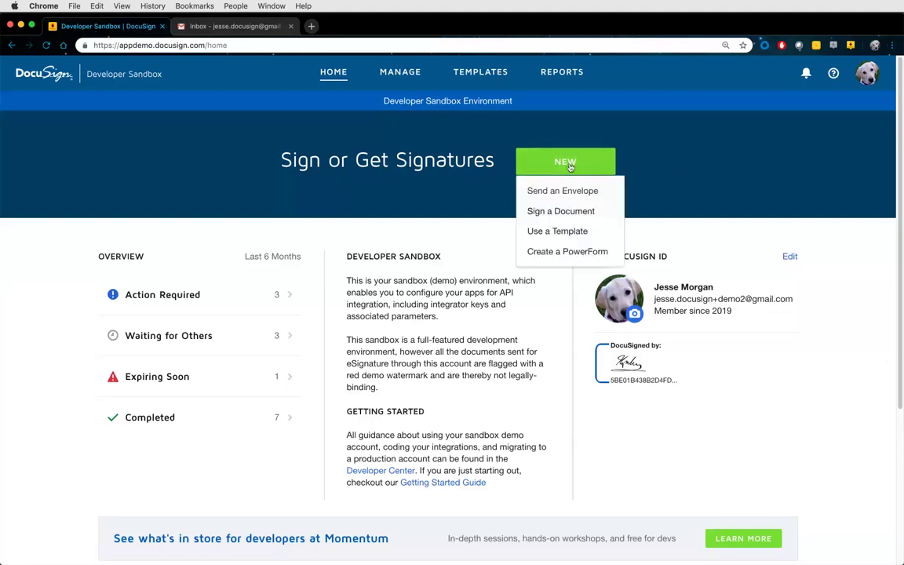
{"action": "left_click", "coordinate": [575, 192]}
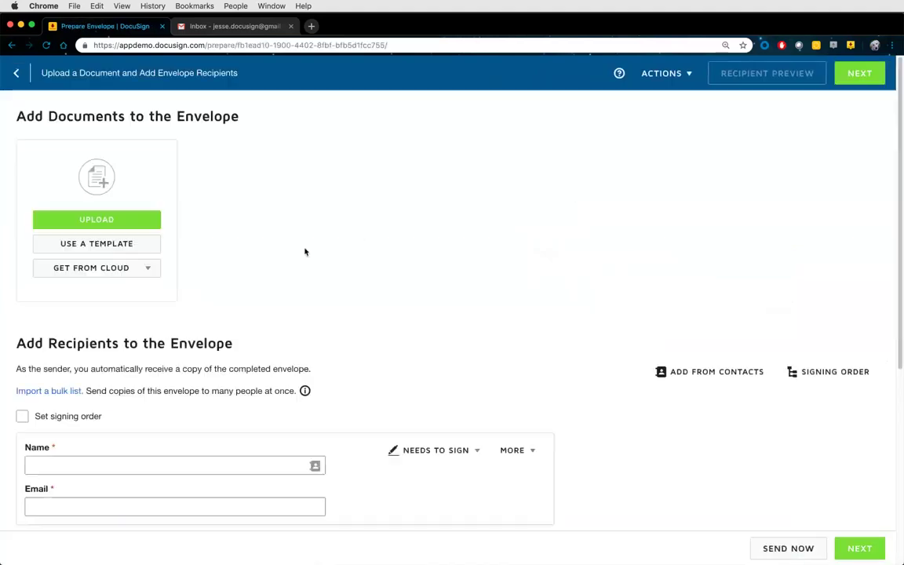
{"action": "left_click", "coordinate": [115, 220]}
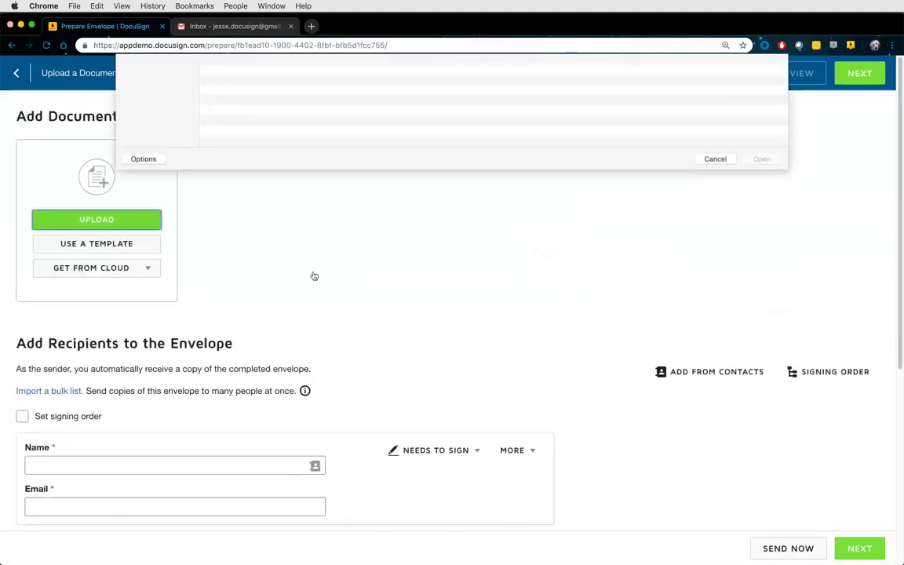
{"action": "scroll", "coordinate": [270, 413], "scroll_direction": "down", "scroll_amount": 3}
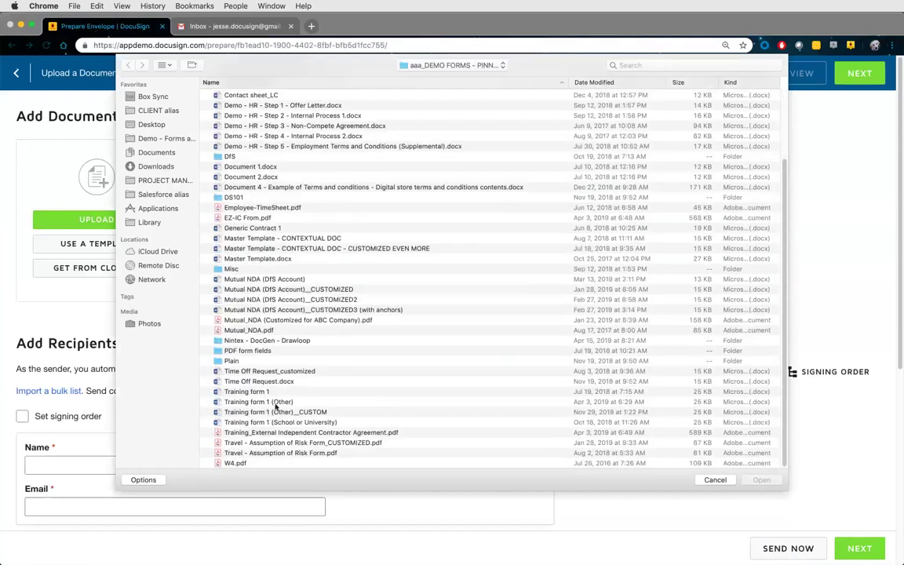
{"action": "left_click", "coordinate": [260, 423]}
{"action": "double_click", "coordinate": [260, 424]}
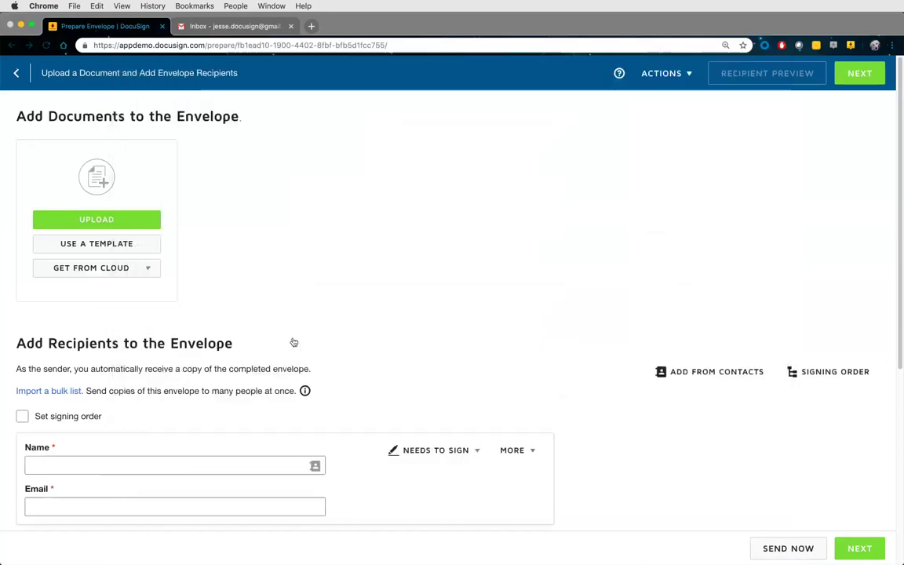
{"action": "scroll", "coordinate": [330, 324], "scroll_direction": "down", "scroll_amount": 3}
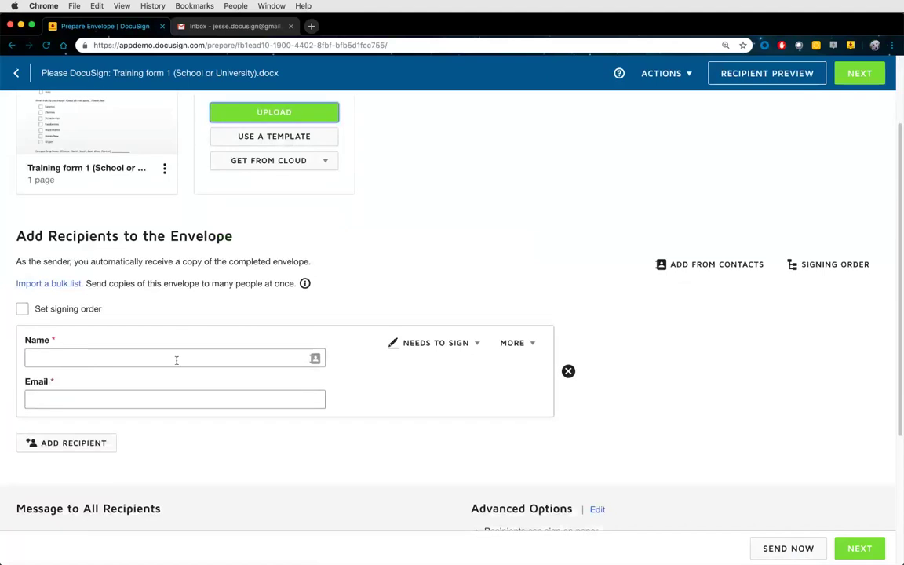
Add the signer's name and e-mail as recipient and set the subject to 'Please sign'
{"action": "left_click", "coordinate": [177, 361]}
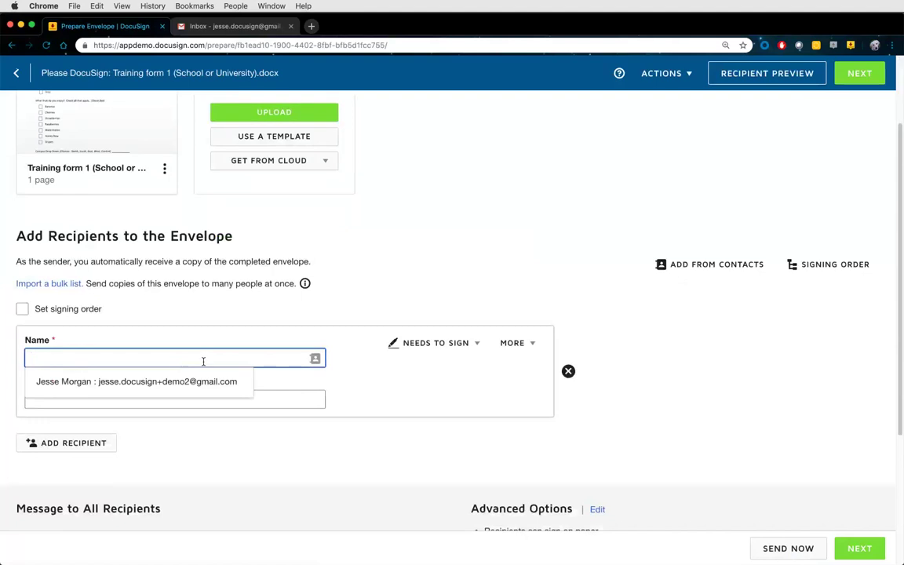
{"action": "type", "text": "Steve Signer"}
{"action": "key", "text": "Tab"}
{"action": "key", "text": "Tab"}
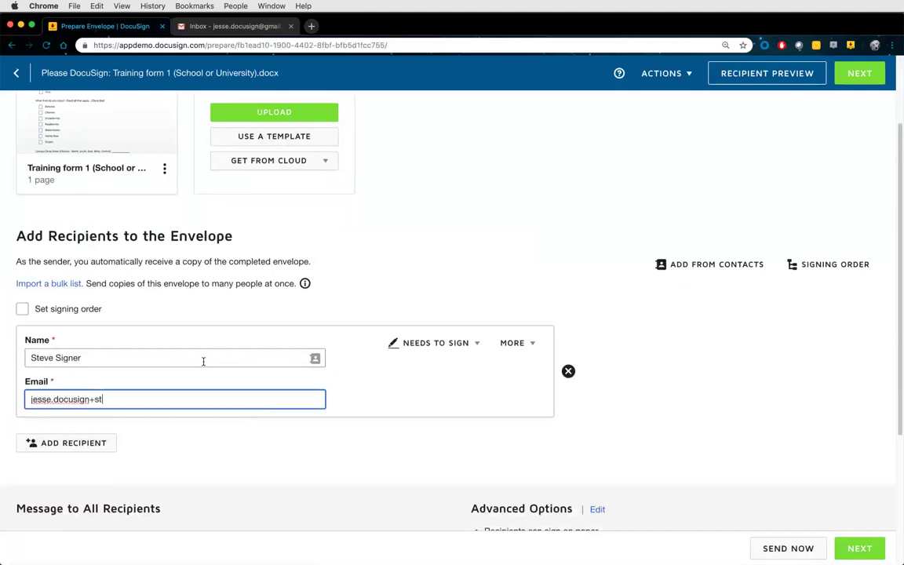
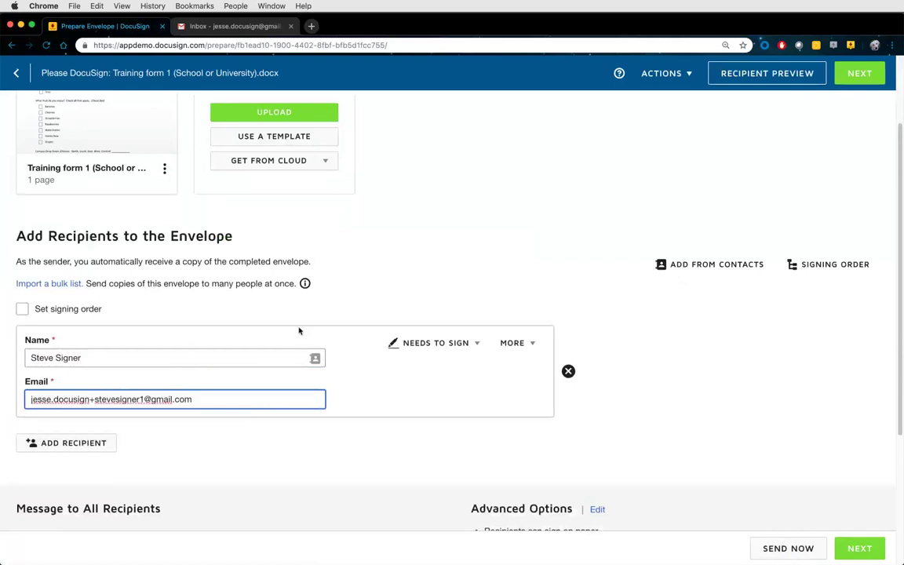
{"action": "scroll", "coordinate": [299, 329], "scroll_direction": "down", "scroll_amount": 5}
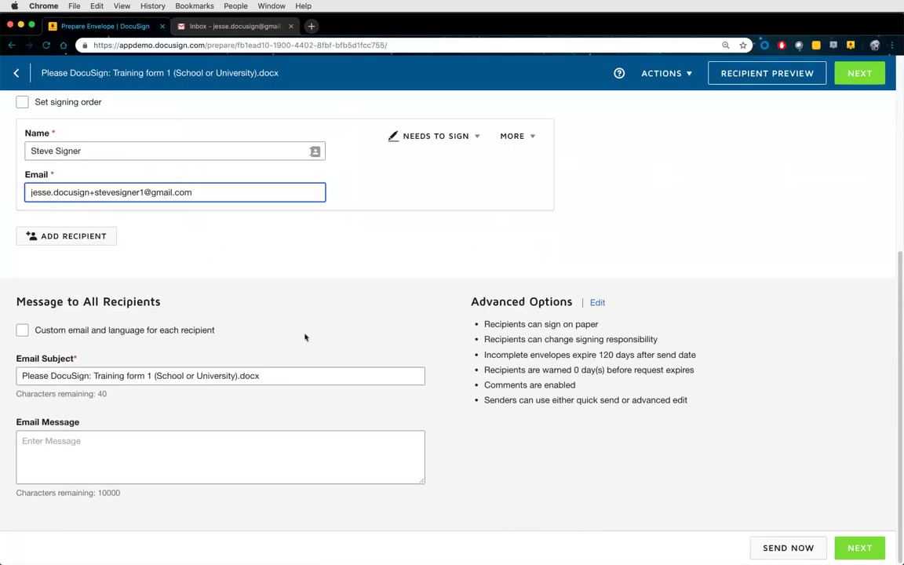
{"action": "left_click_drag", "start_coordinate": [261, 376], "coordinate": [19, 334]}
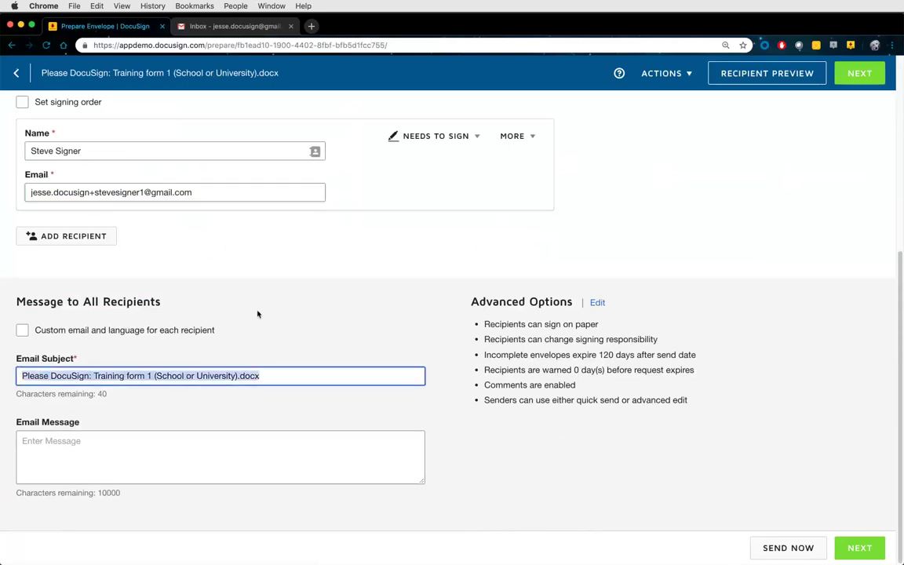
{"action": "type", "text": "Please sign"}
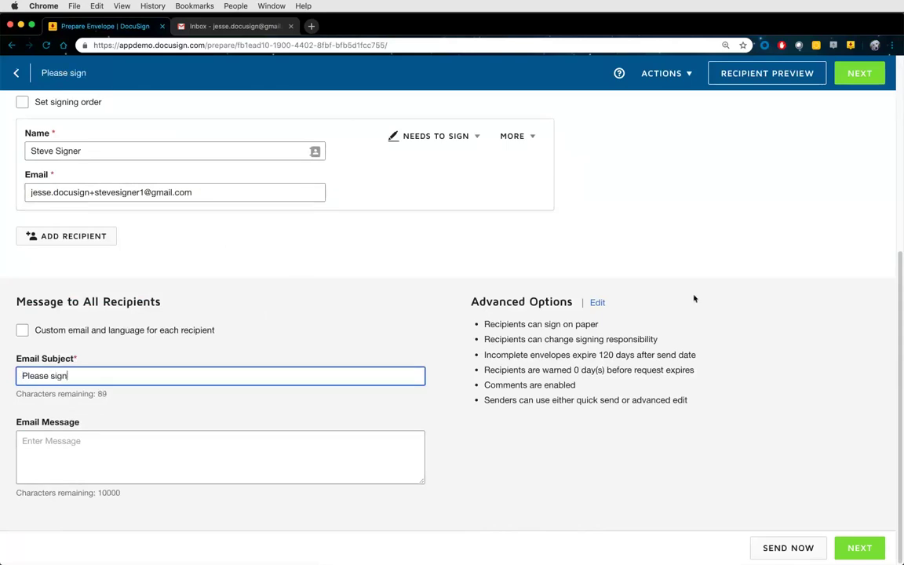
{"action": "left_click", "coordinate": [767, 73]}
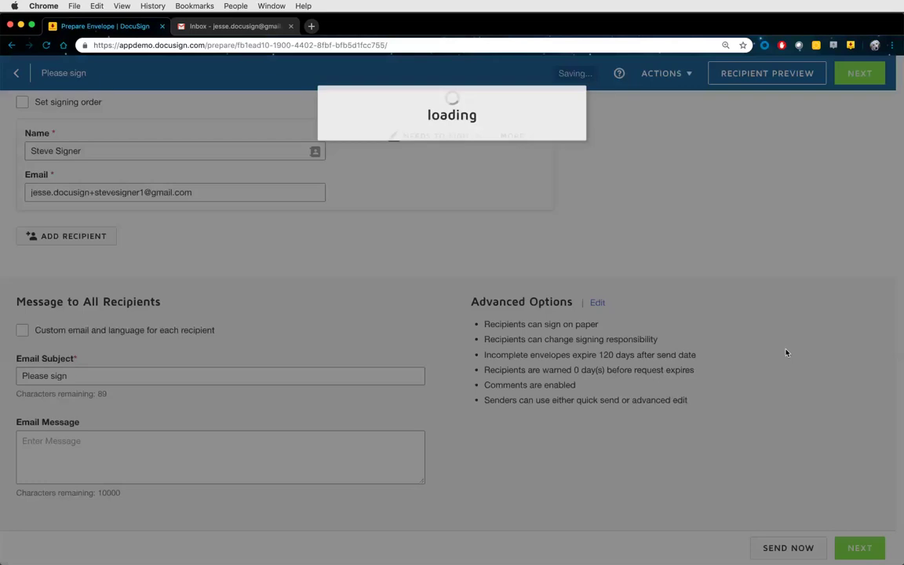
Drop a Signature field on the Signature line and Date Signed on the Date line, then send
{"action": "scroll", "coordinate": [290, 234], "scroll_direction": "down", "scroll_amount": 3}
{"action": "scroll", "coordinate": [370, 322], "scroll_direction": "down", "scroll_amount": 5}
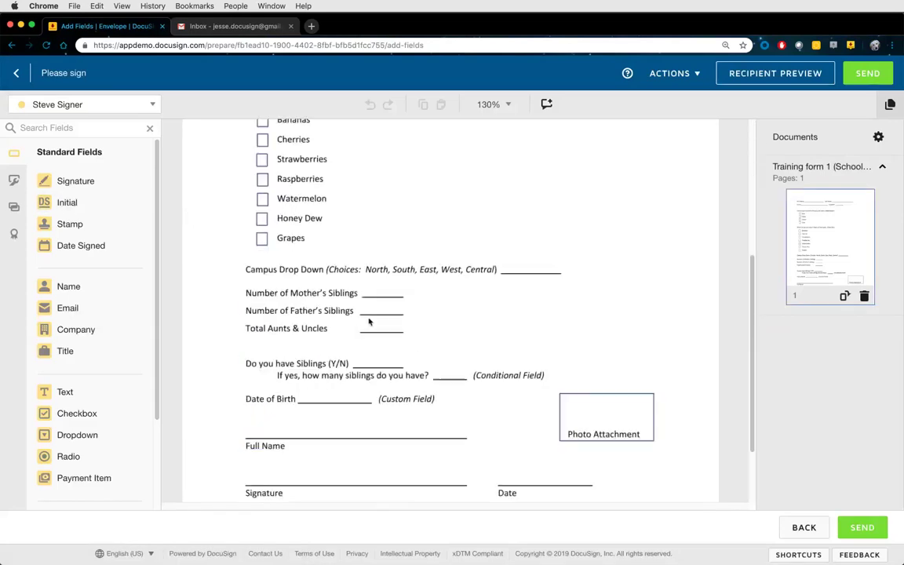
{"action": "mouse_move", "coordinate": [80, 182]}
{"action": "left_mouse_down"}
{"action": "mouse_move", "coordinate": [257, 264]}
{"action": "mouse_move", "coordinate": [315, 395]}
{"action": "left_mouse_up"}
{"action": "left_click_drag", "start_coordinate": [104, 257], "coordinate": [527, 407]}
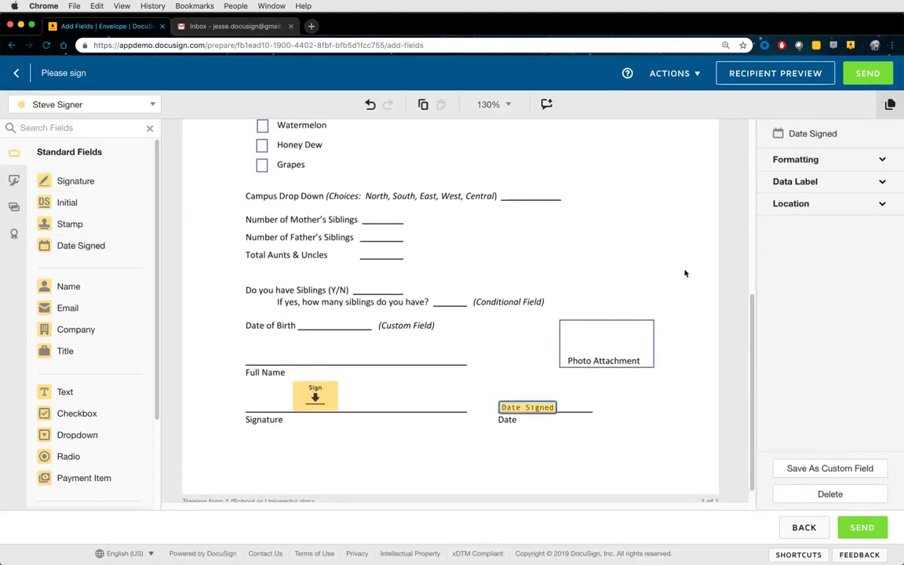
{"action": "left_click", "coordinate": [862, 528]}
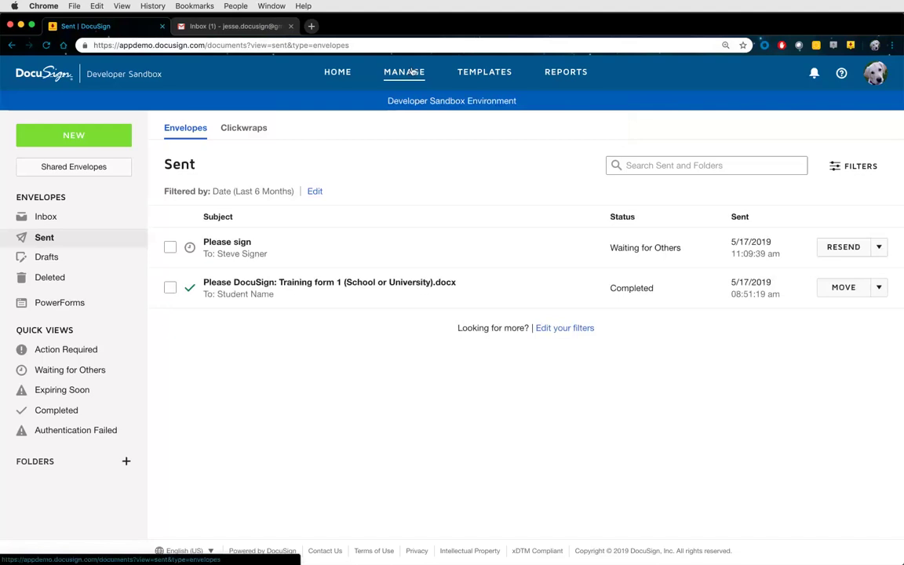
Open the 'Please sign' e-mail in the Gmail inbox and launch REVIEW DOCUMENT
{"action": "left_click", "coordinate": [239, 28]}
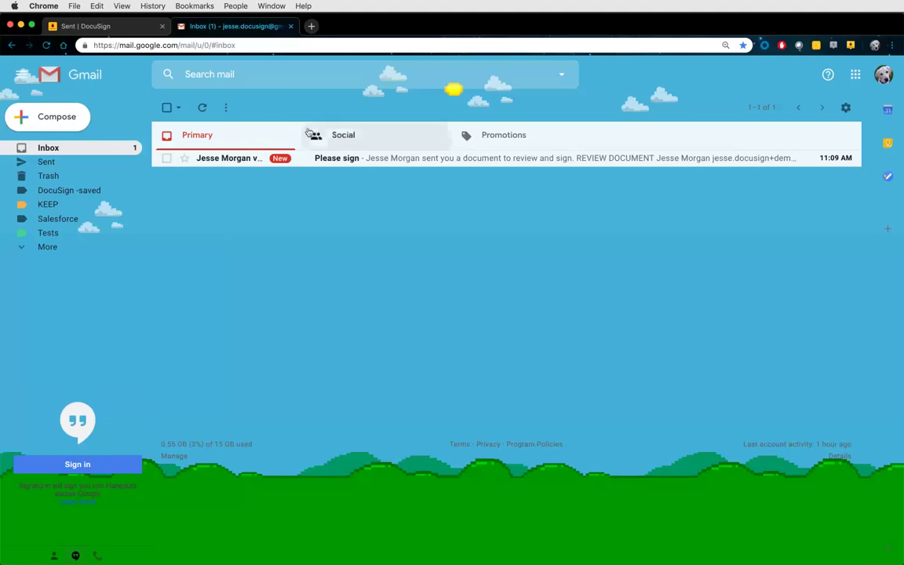
{"action": "left_click", "coordinate": [336, 160]}
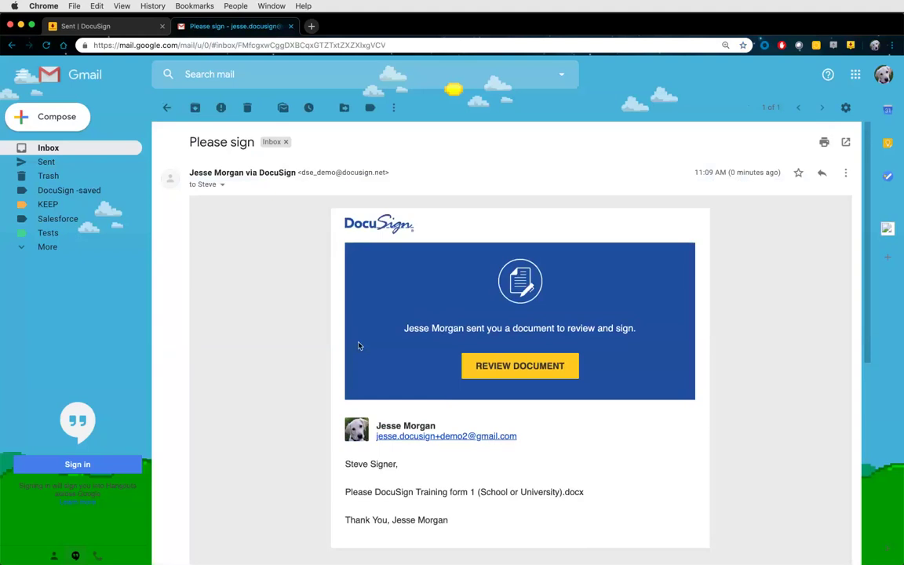
{"action": "scroll", "coordinate": [398, 381], "scroll_direction": "down", "scroll_amount": 2}
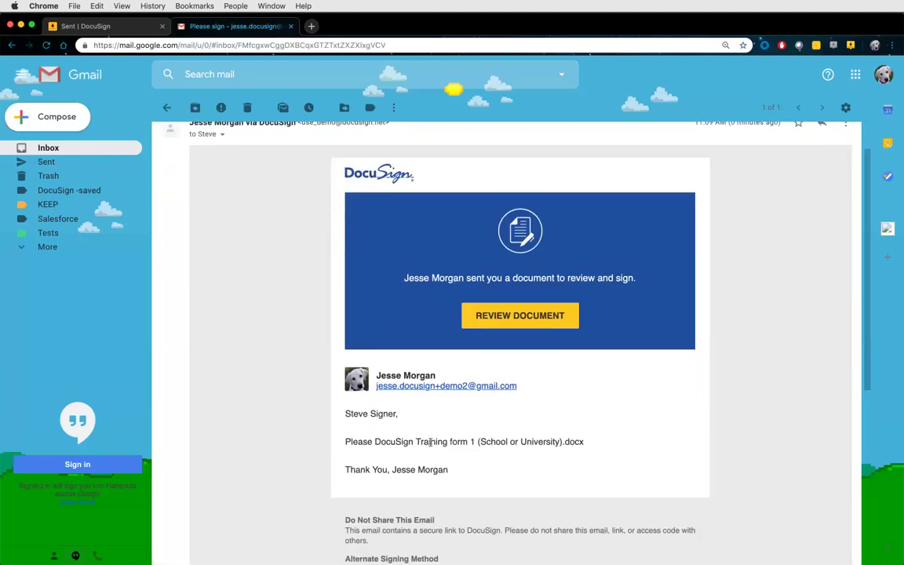
{"action": "left_click", "coordinate": [508, 316]}
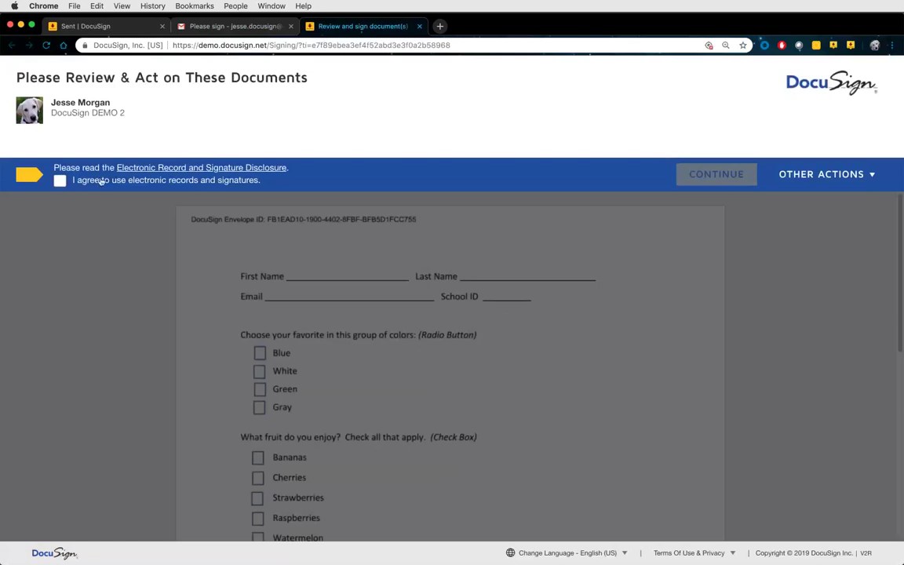
Agree to electronic records and signatures, continue, and dismiss the comments tip
{"action": "left_click", "coordinate": [60, 180]}
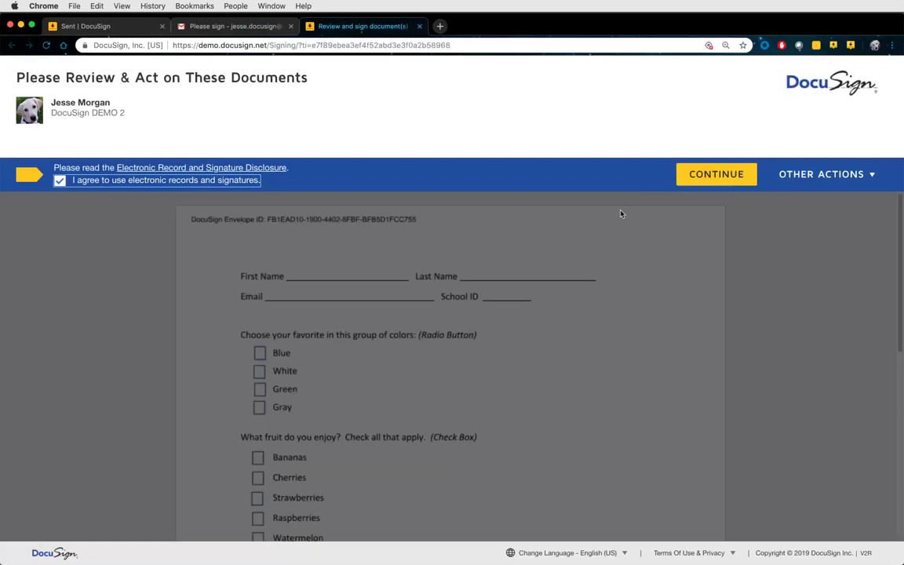
{"action": "left_click", "coordinate": [706, 177]}
{"action": "left_click", "coordinate": [416, 198]}
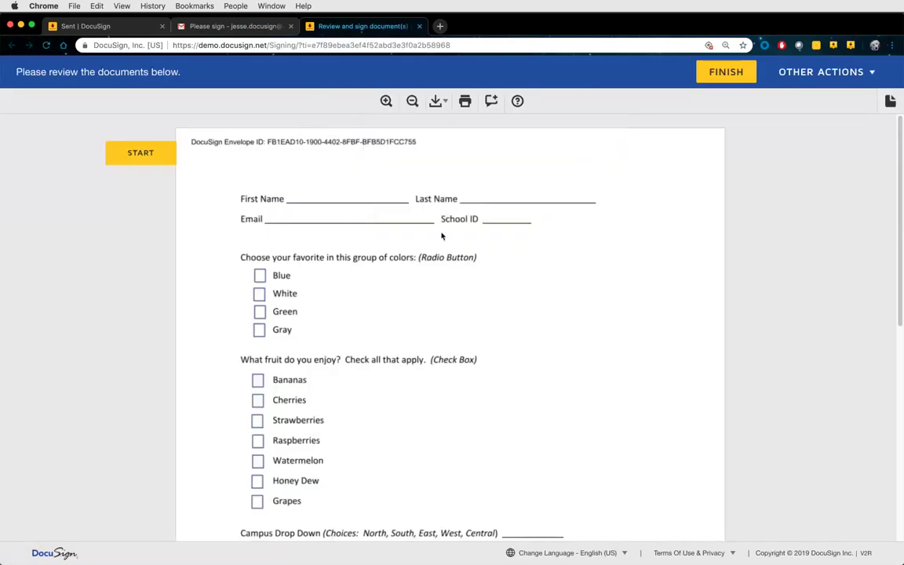
{"action": "scroll", "coordinate": [585, 261], "scroll_direction": "down", "scroll_amount": 1}
{"action": "scroll", "coordinate": [586, 260], "scroll_direction": "down", "scroll_amount": 10}
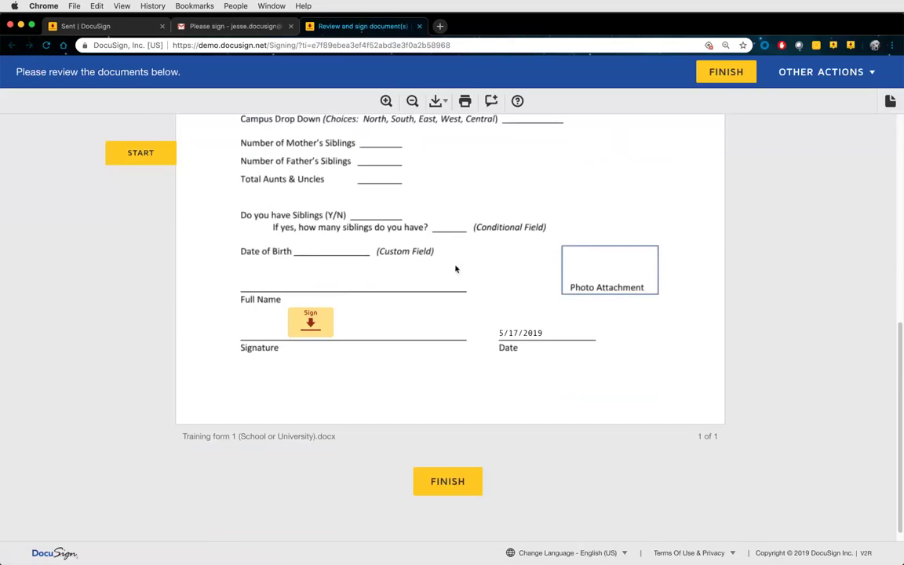
Adopt the first preset signature style and apply it to the signature field
{"action": "left_click", "coordinate": [314, 321]}
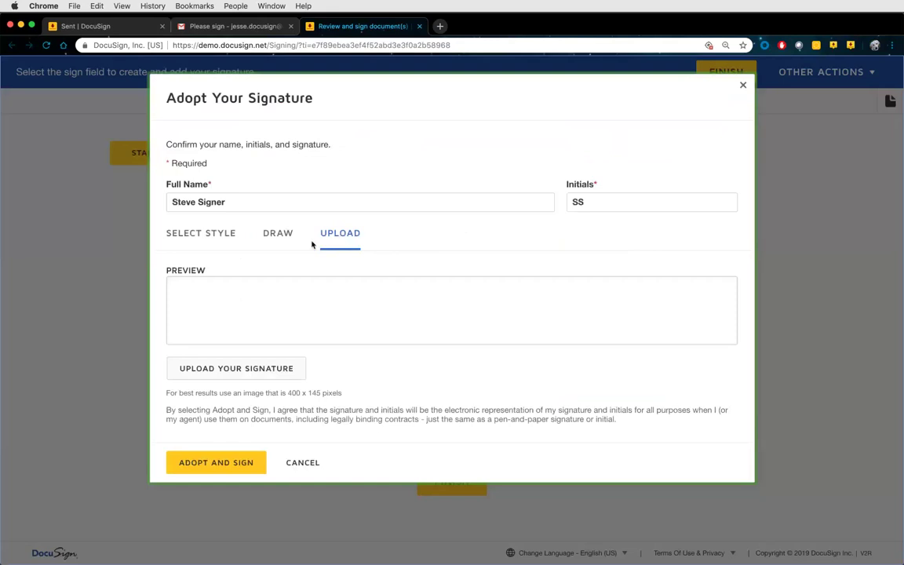
{"action": "left_click", "coordinate": [282, 236]}
{"action": "left_click_drag", "start_coordinate": [206, 317], "coordinate": [337, 318]}
{"action": "left_click_drag", "start_coordinate": [436, 312], "coordinate": [525, 320]}
{"action": "left_click", "coordinate": [200, 233]}
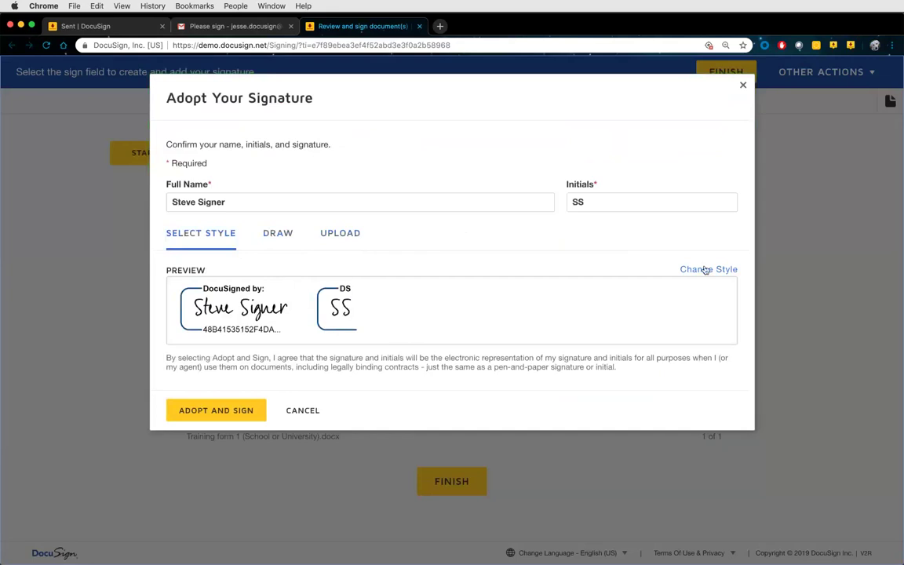
{"action": "left_click", "coordinate": [705, 268]}
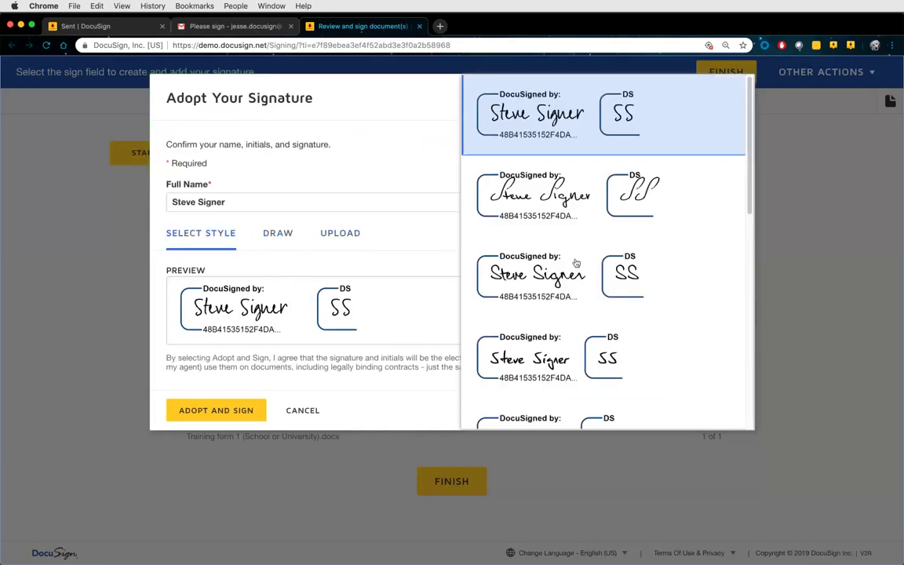
{"action": "left_click", "coordinate": [533, 117]}
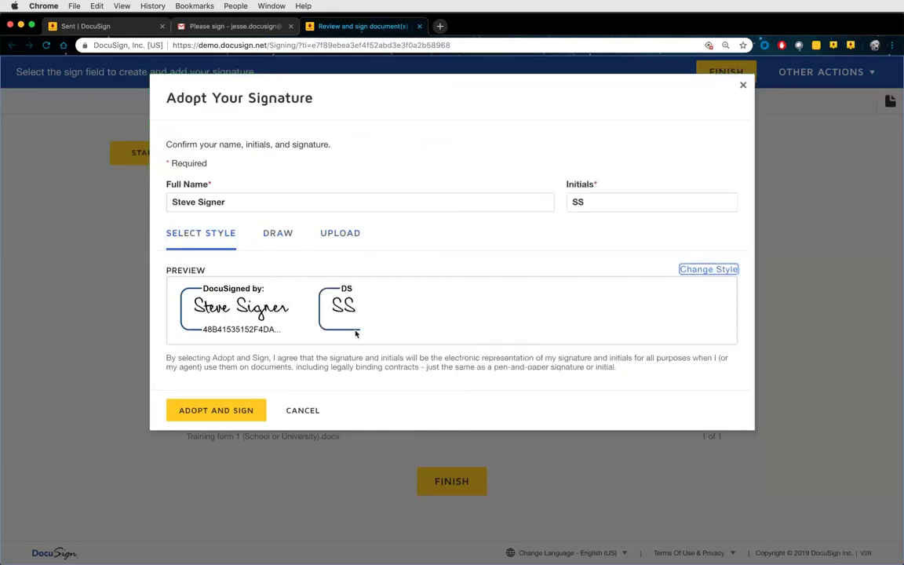
{"action": "left_click", "coordinate": [244, 405]}
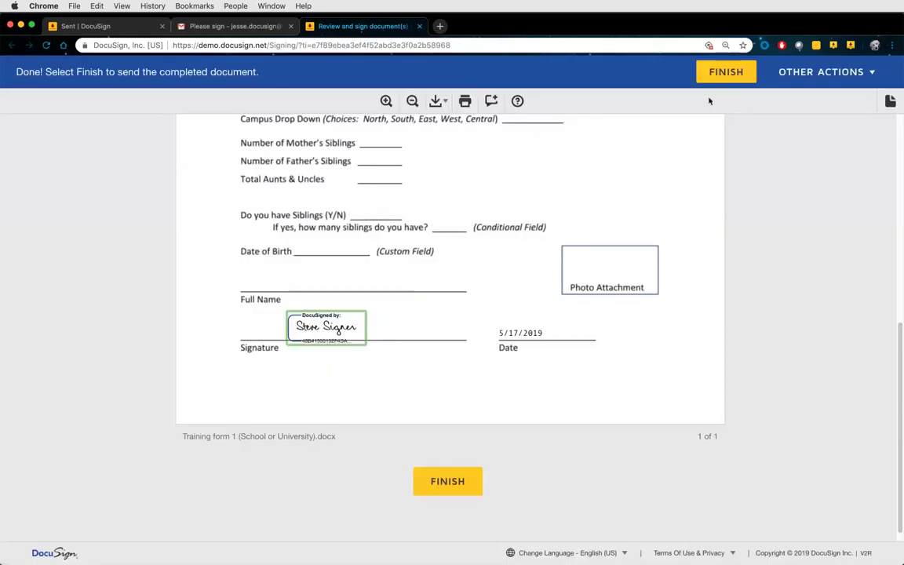
Finish the document, decline creating an account, and close the signing tab
{"action": "left_click", "coordinate": [726, 71]}
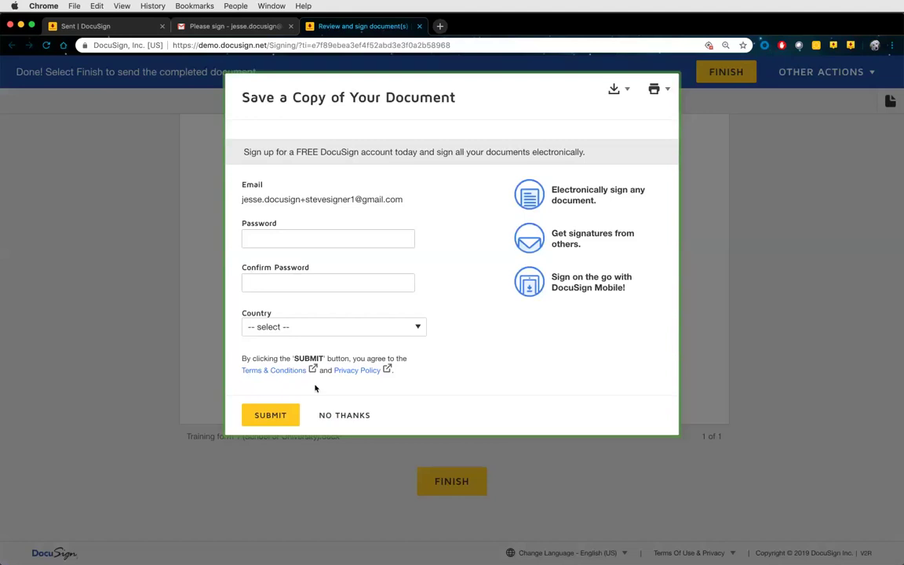
{"action": "left_click", "coordinate": [346, 416]}
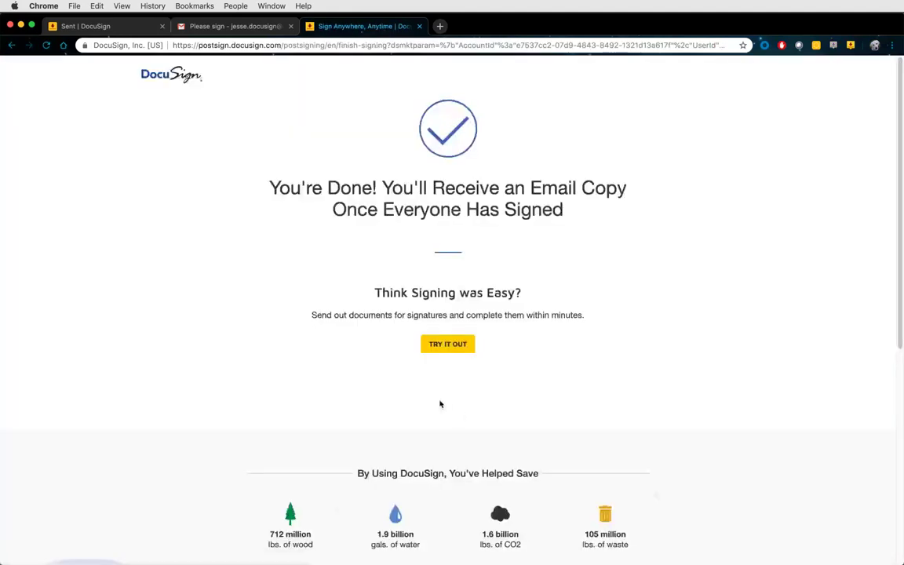
{"action": "left_click", "coordinate": [420, 27]}
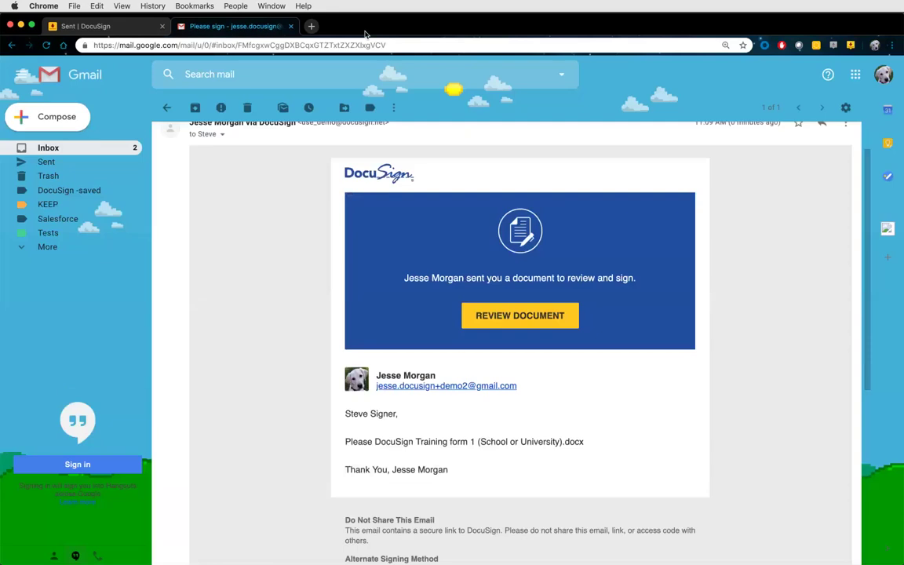
Open the 'Completed: Please sign' e-mail and view the completed document
{"action": "left_click", "coordinate": [79, 151]}
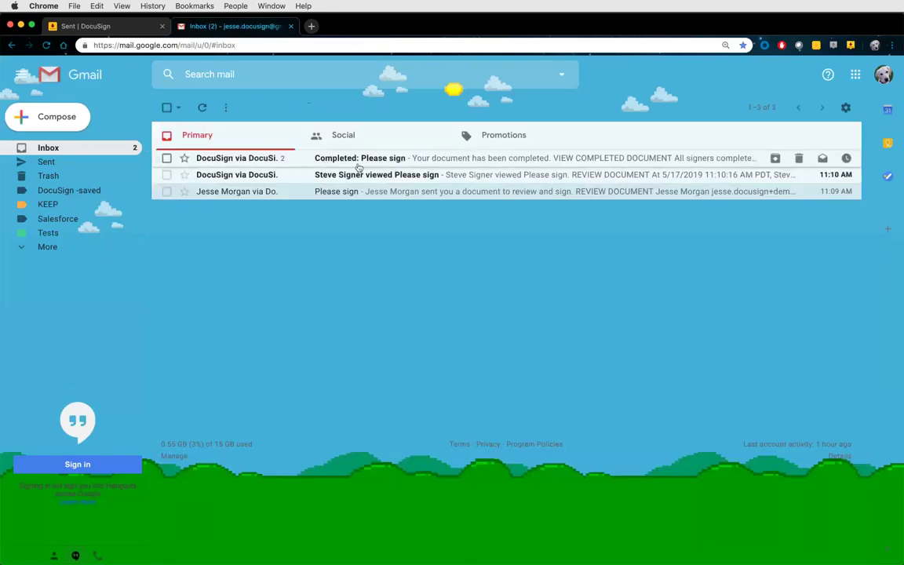
{"action": "left_click", "coordinate": [361, 160]}
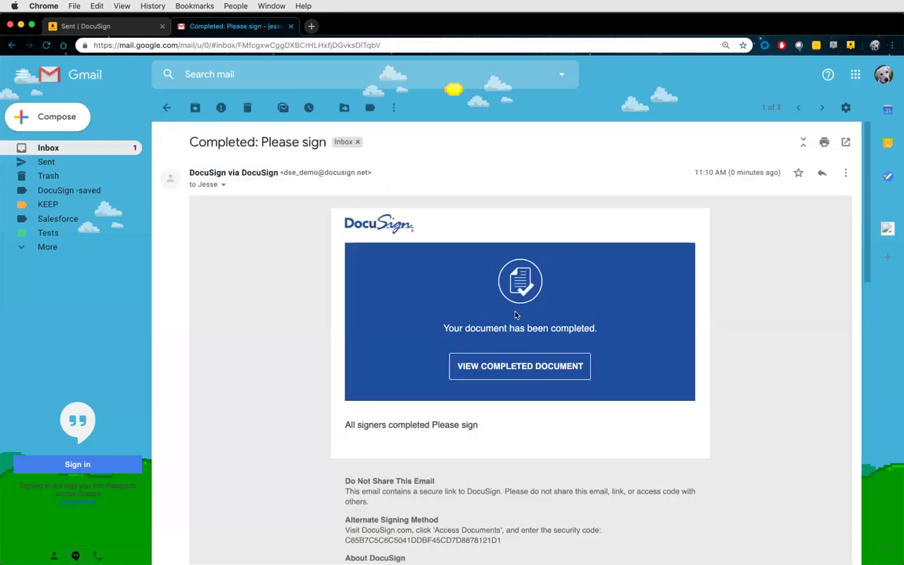
{"action": "left_click", "coordinate": [521, 367]}
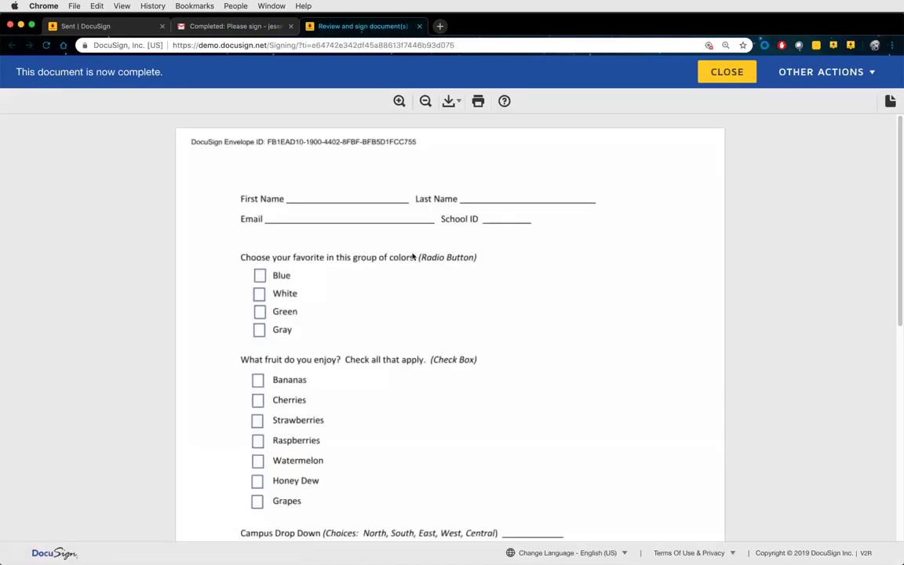
Check the Download options, scroll the completed form to the signature, then close the tab
{"action": "left_click", "coordinate": [452, 104]}
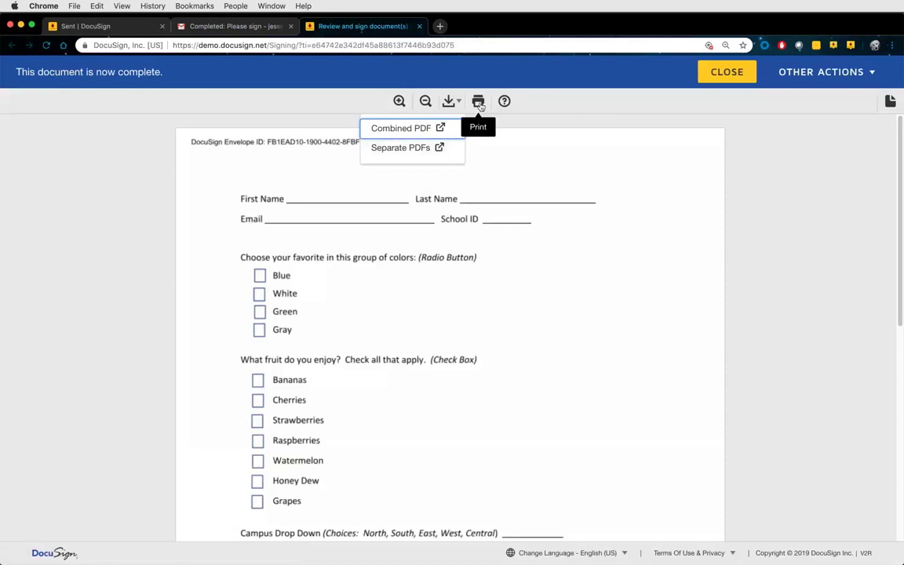
{"action": "scroll", "coordinate": [644, 182], "scroll_direction": "down", "scroll_amount": 3}
{"action": "scroll", "coordinate": [644, 182], "scroll_direction": "down", "scroll_amount": 3}
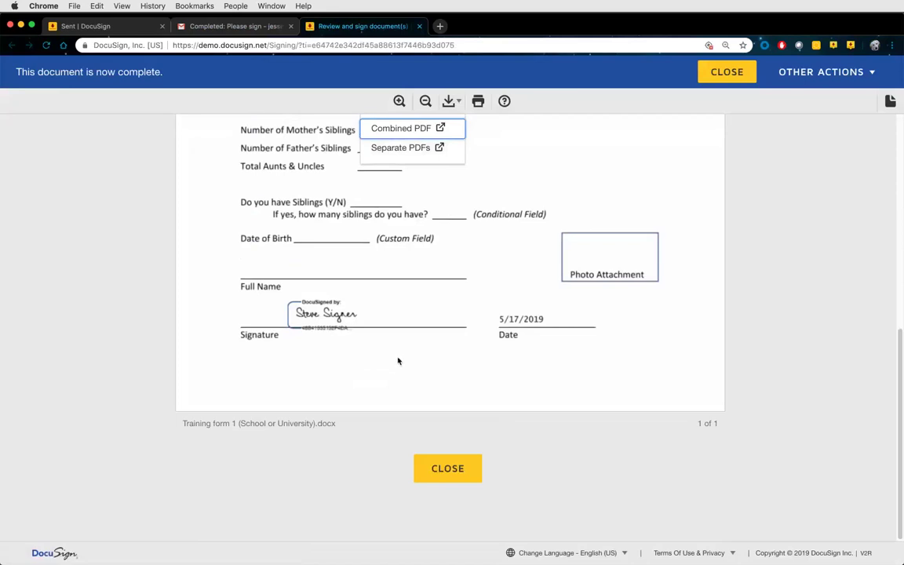
{"action": "scroll", "coordinate": [398, 361], "scroll_direction": "up", "scroll_amount": 7}
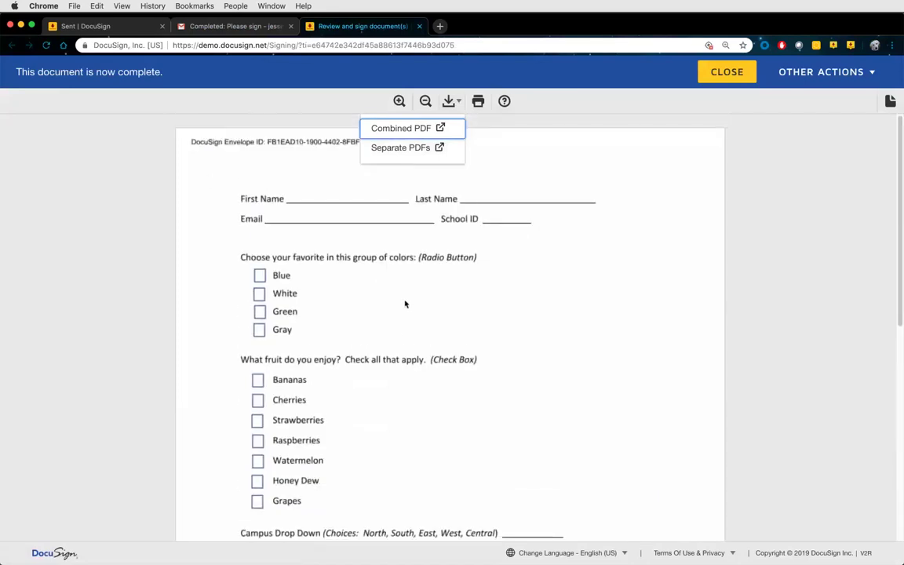
{"action": "left_click", "coordinate": [419, 26]}
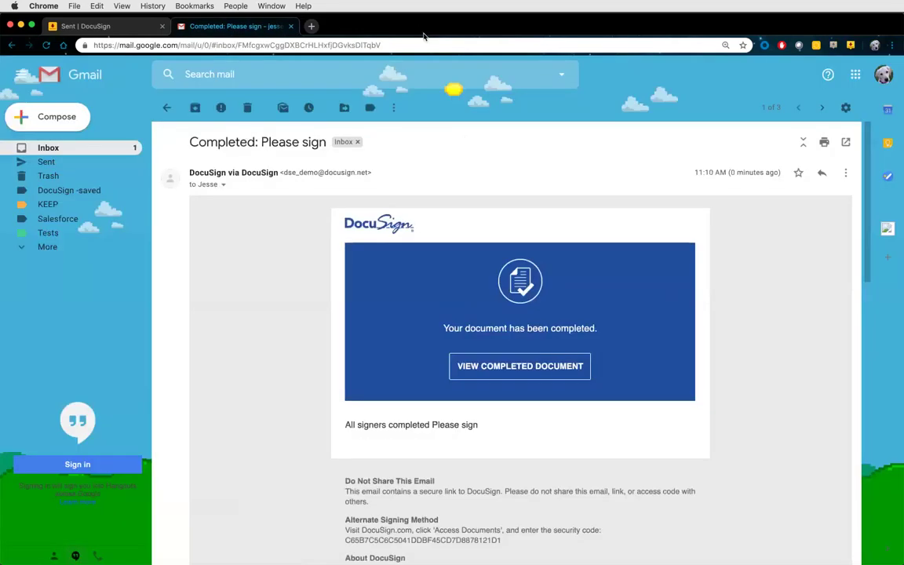
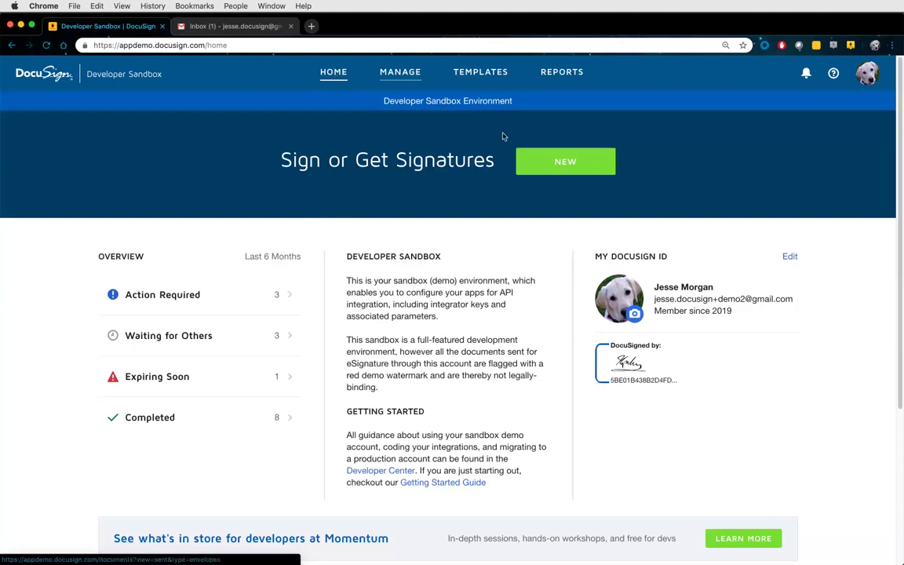
Open the NEW menu on the Home page to see the options for starting something new
{"action": "left_click", "coordinate": [576, 162]}
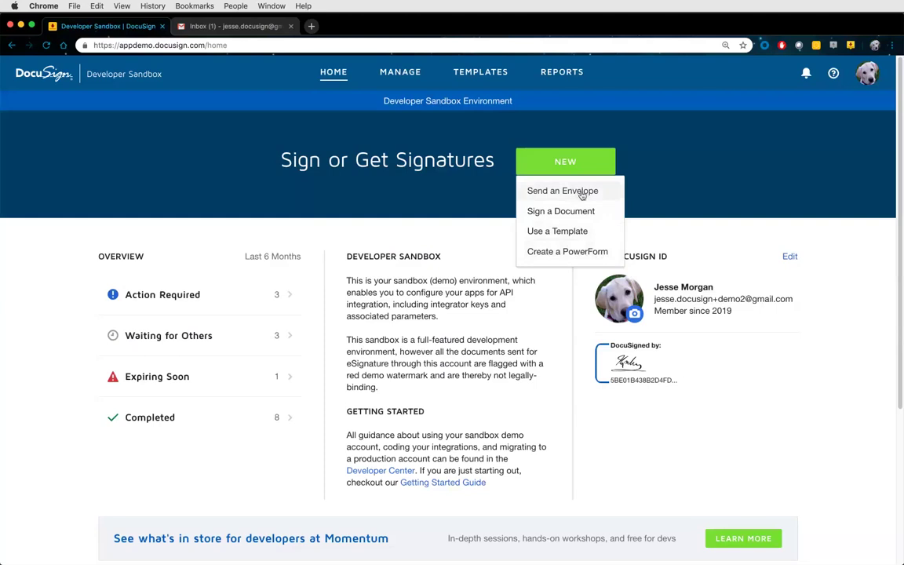
Start a new envelope and add the Mutual NDA template, leaving PTO Request unselected
{"action": "left_click", "coordinate": [582, 194]}
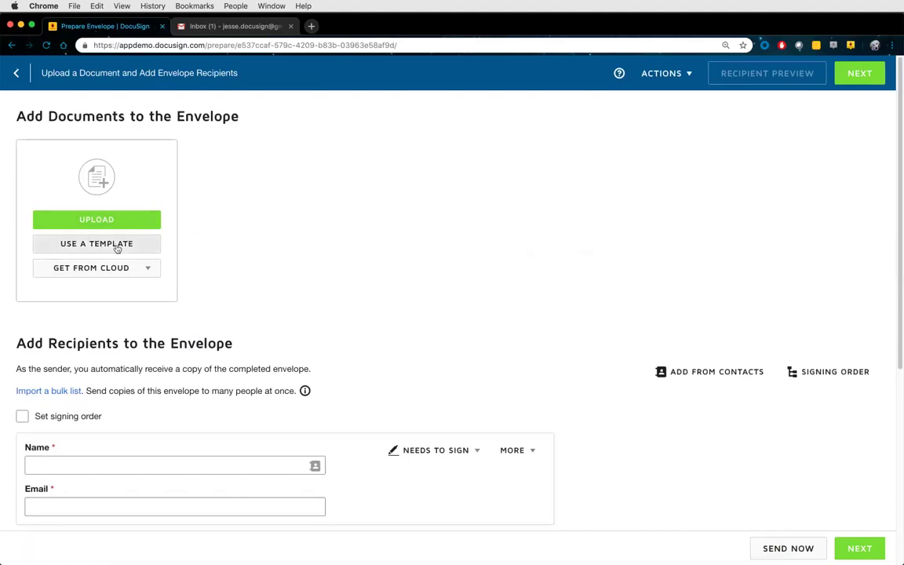
{"action": "left_click", "coordinate": [117, 246]}
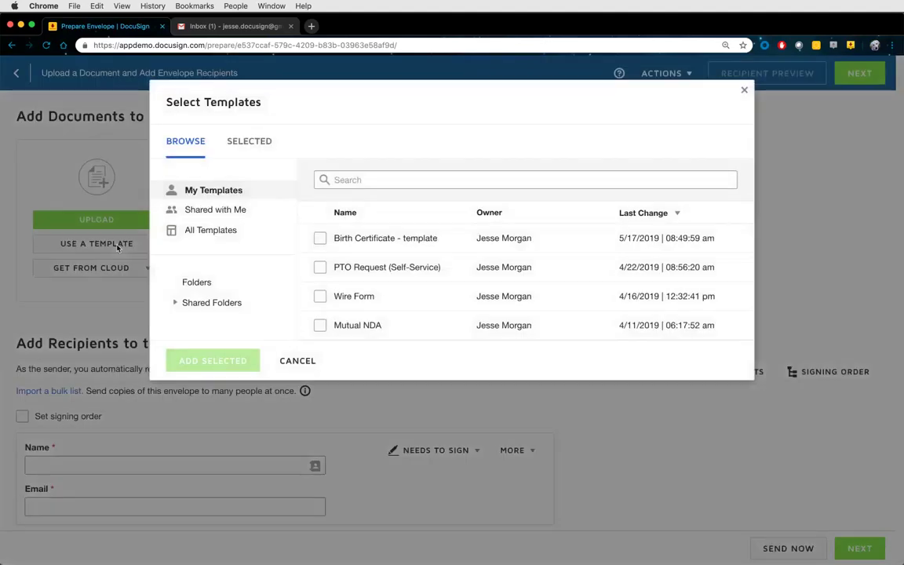
{"action": "left_click", "coordinate": [319, 267]}
{"action": "key", "text": "space"}
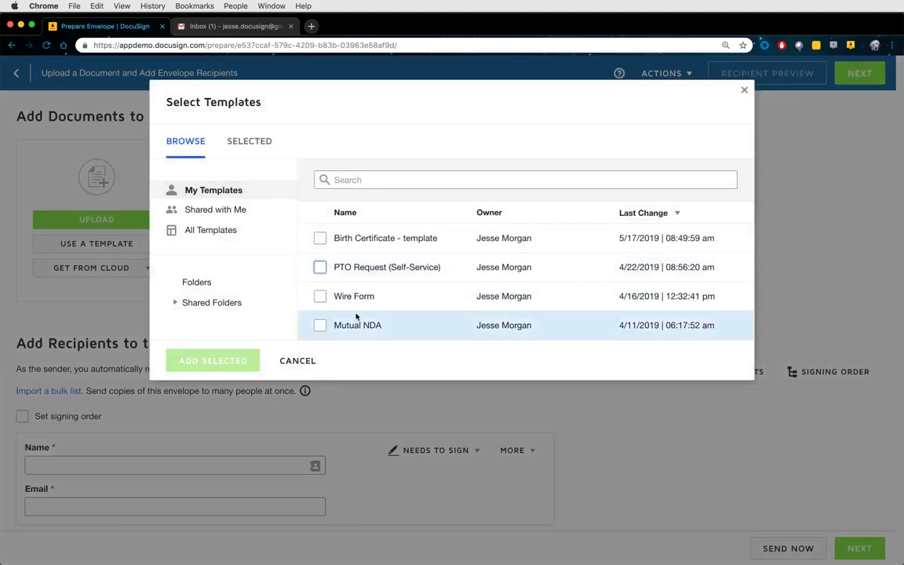
{"action": "left_click", "coordinate": [320, 325]}
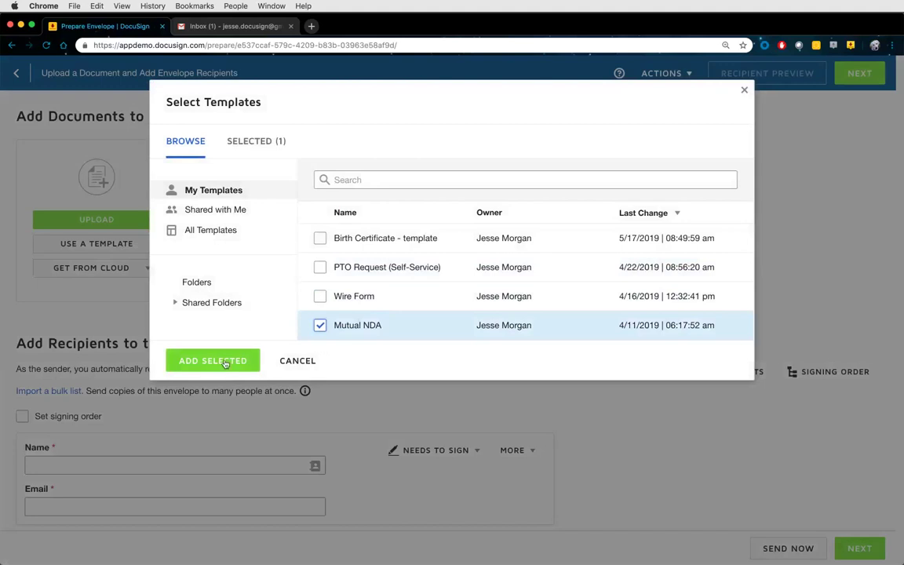
{"action": "left_click", "coordinate": [224, 362]}
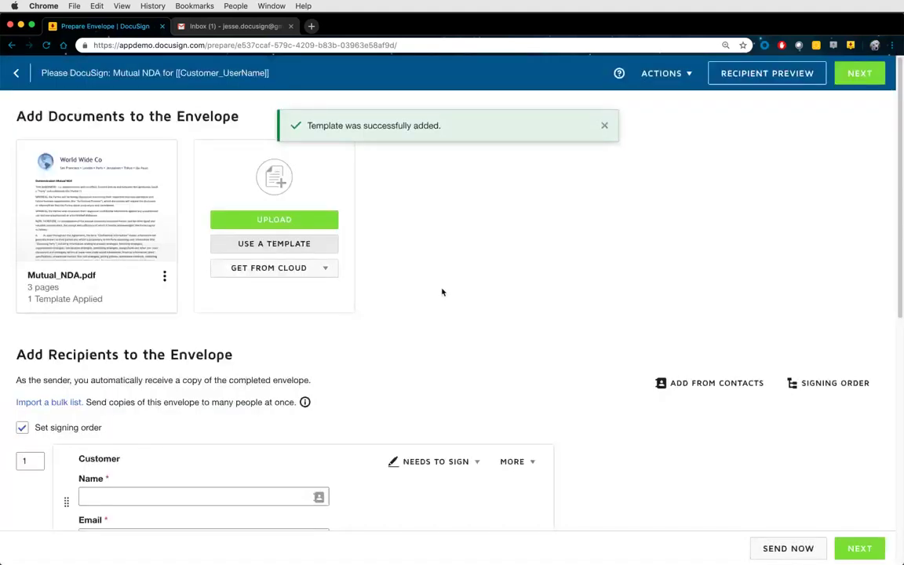
Fill the Customer and Internal Approvals recipients with the same suggested contact and continue to fields
{"action": "scroll", "coordinate": [442, 292], "scroll_direction": "down", "scroll_amount": 5}
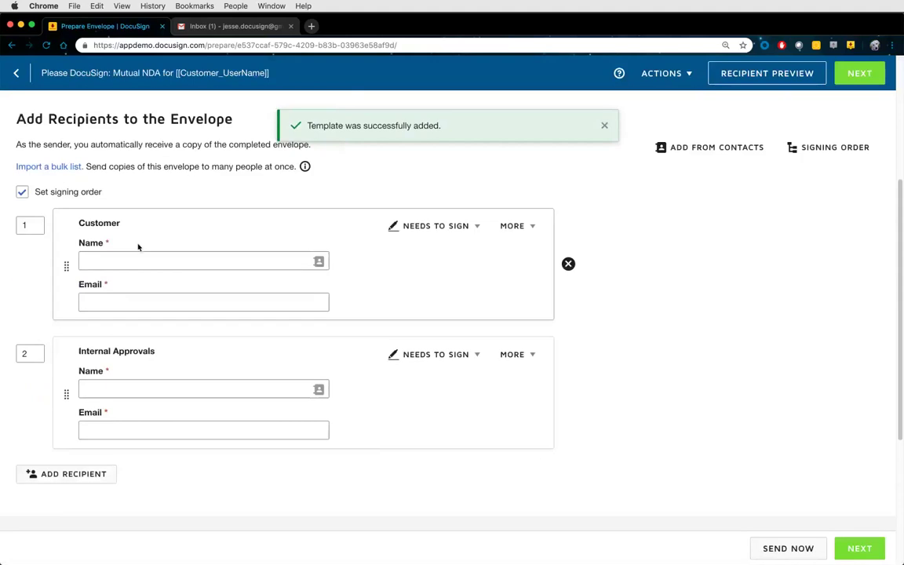
{"action": "left_click", "coordinate": [198, 260]}
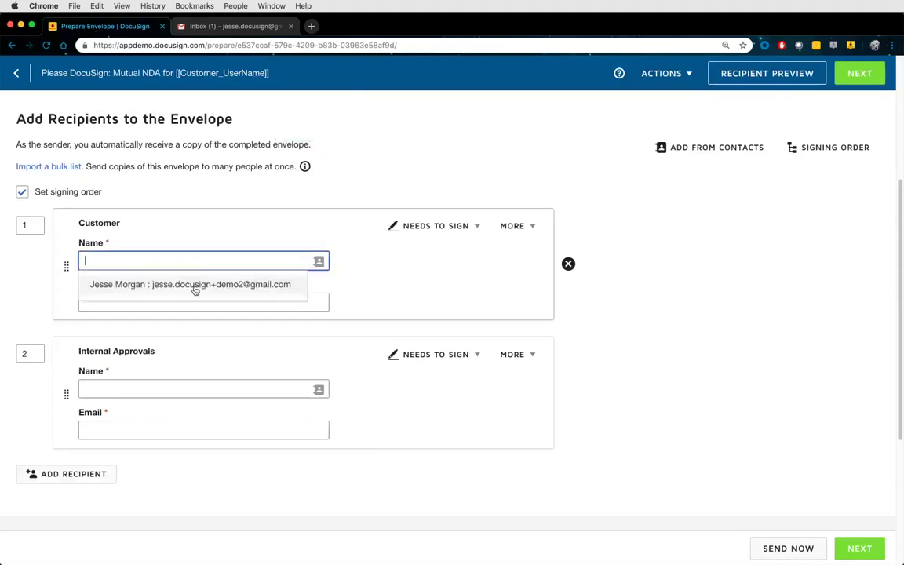
{"action": "left_click", "coordinate": [196, 285]}
{"action": "left_click", "coordinate": [204, 388]}
{"action": "left_click", "coordinate": [198, 413]}
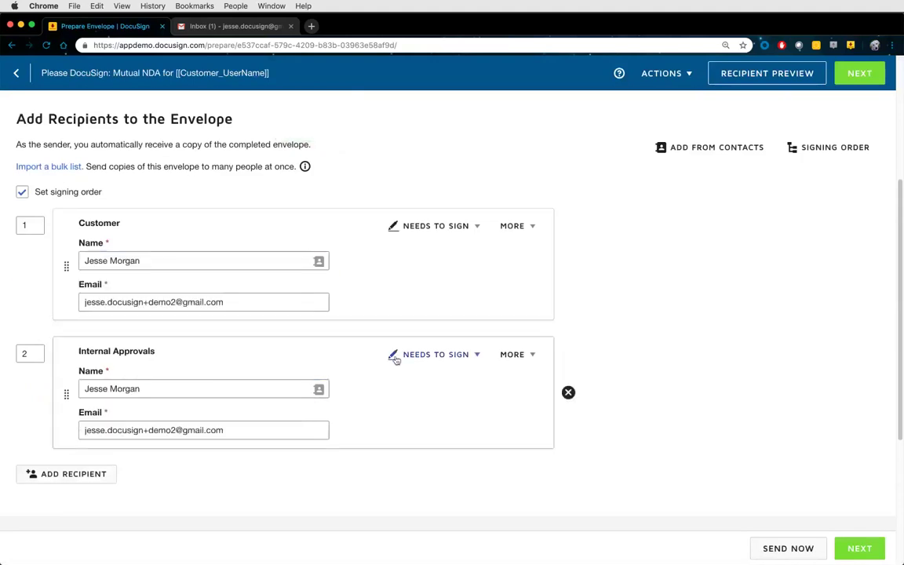
{"action": "scroll", "coordinate": [577, 290], "scroll_direction": "down", "scroll_amount": 4}
{"action": "scroll", "coordinate": [580, 290], "scroll_direction": "down", "scroll_amount": 2}
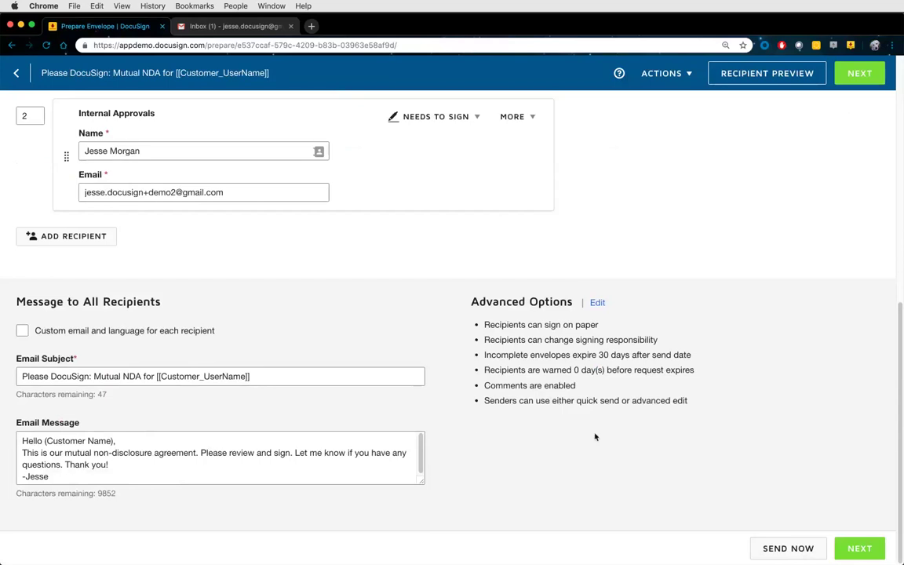
{"action": "left_click", "coordinate": [855, 79]}
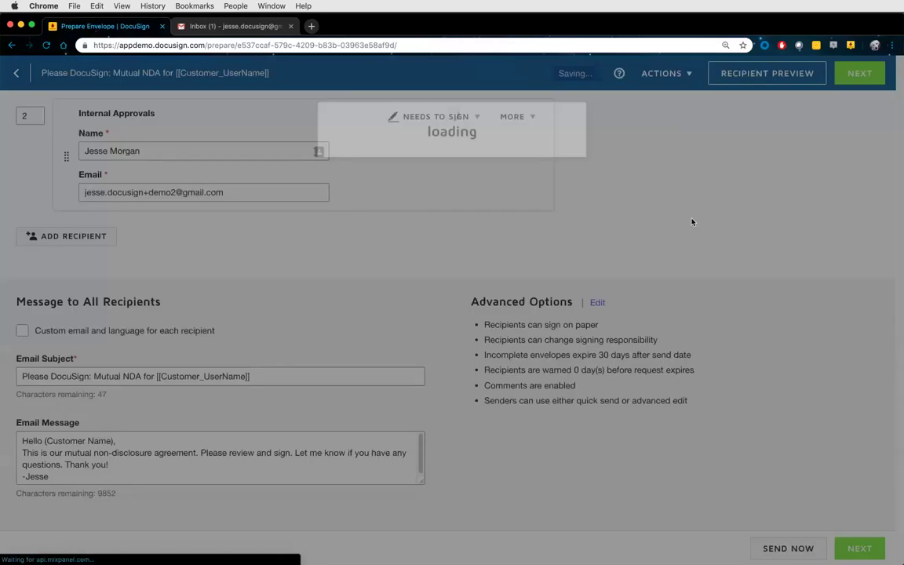
Discard the Mutual NDA draft envelope via Actions and confirm the discard
{"action": "scroll", "coordinate": [612, 235], "scroll_direction": "down", "scroll_amount": 15}
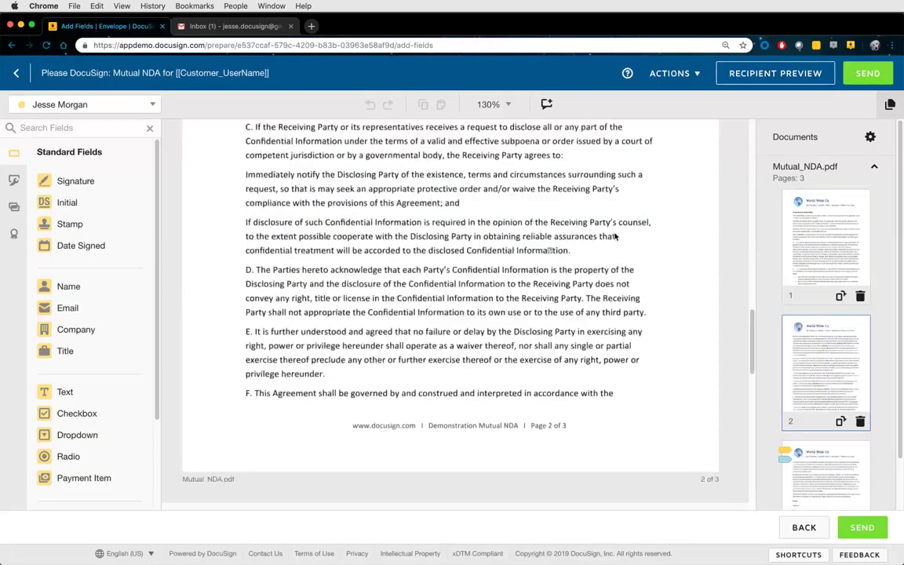
{"action": "scroll", "coordinate": [616, 236], "scroll_direction": "down", "scroll_amount": 10}
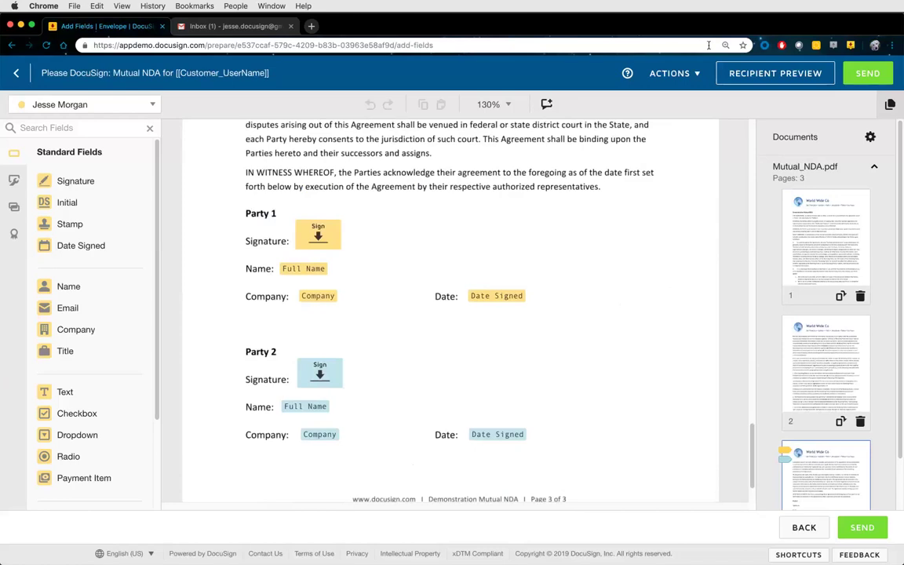
{"action": "left_click", "coordinate": [671, 73]}
{"action": "left_click", "coordinate": [651, 141]}
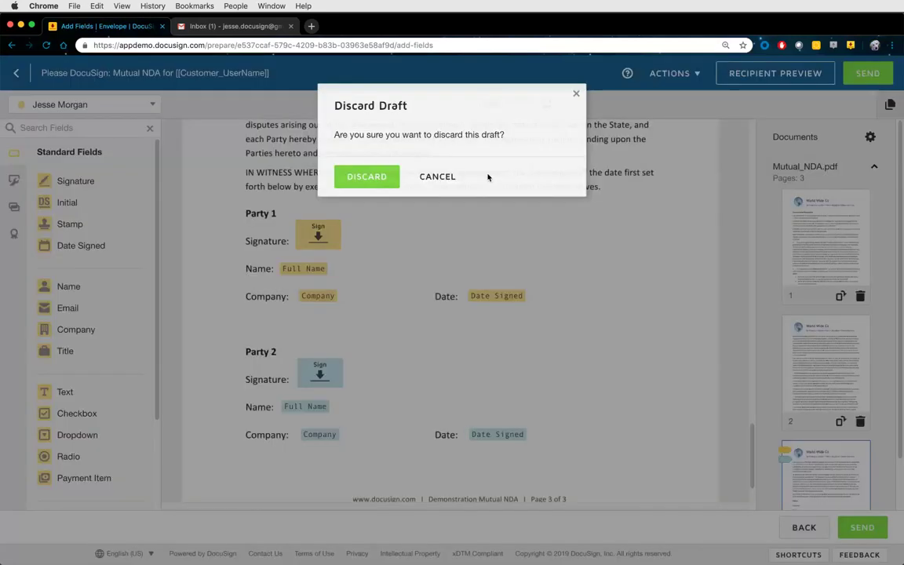
{"action": "left_click", "coordinate": [369, 176]}
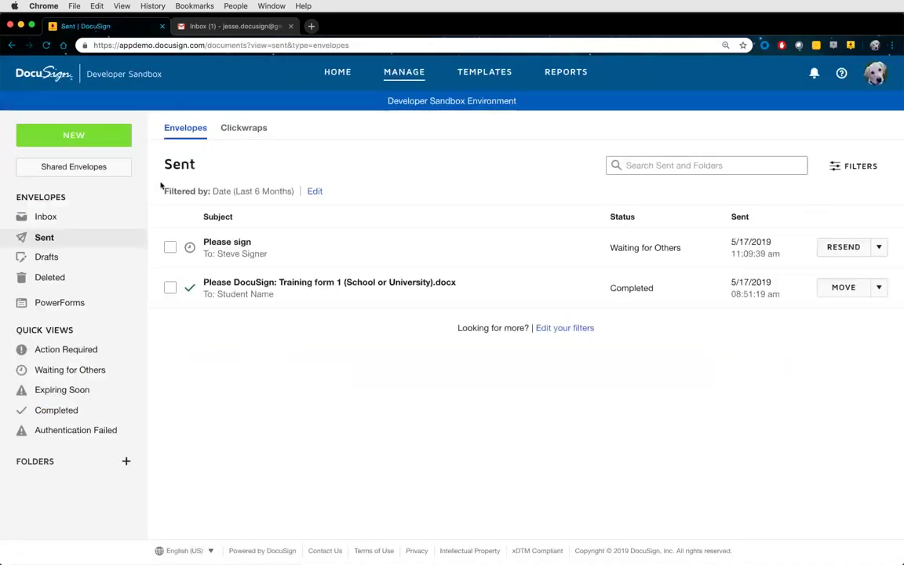
From Home, start a new blank envelope, try Box as a source, then close its sign-in window
{"action": "left_click", "coordinate": [353, 77]}
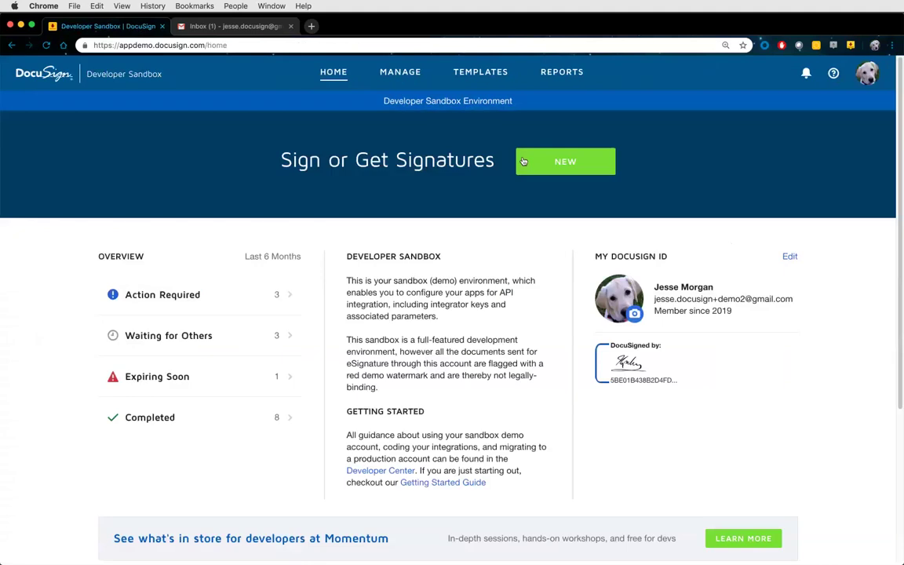
{"action": "left_click", "coordinate": [541, 196]}
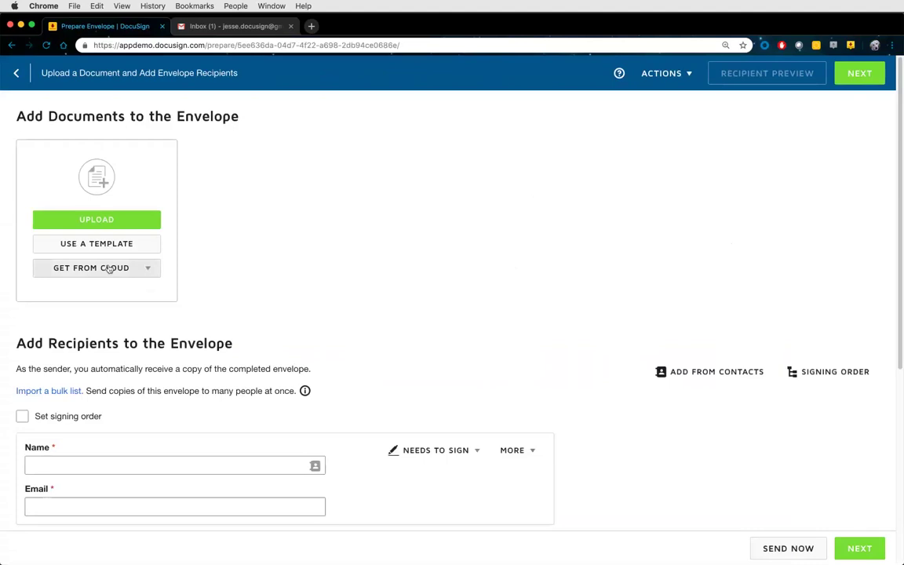
{"action": "left_click", "coordinate": [148, 270]}
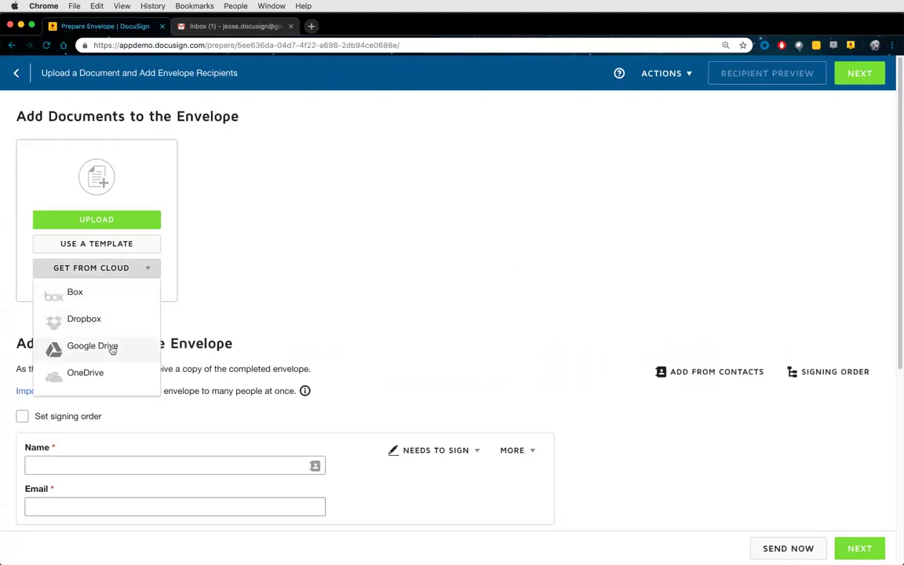
{"action": "left_click", "coordinate": [76, 293]}
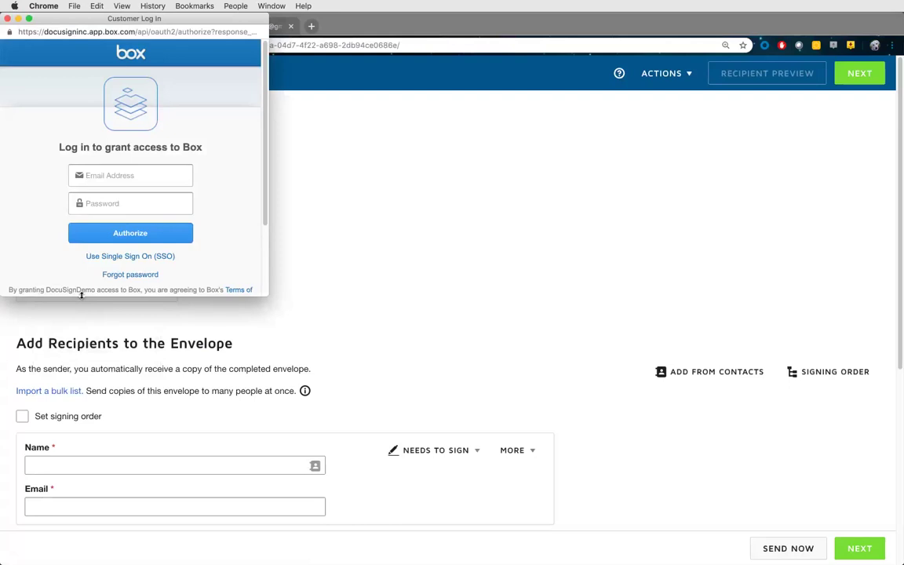
{"action": "left_click", "coordinate": [7, 18]}
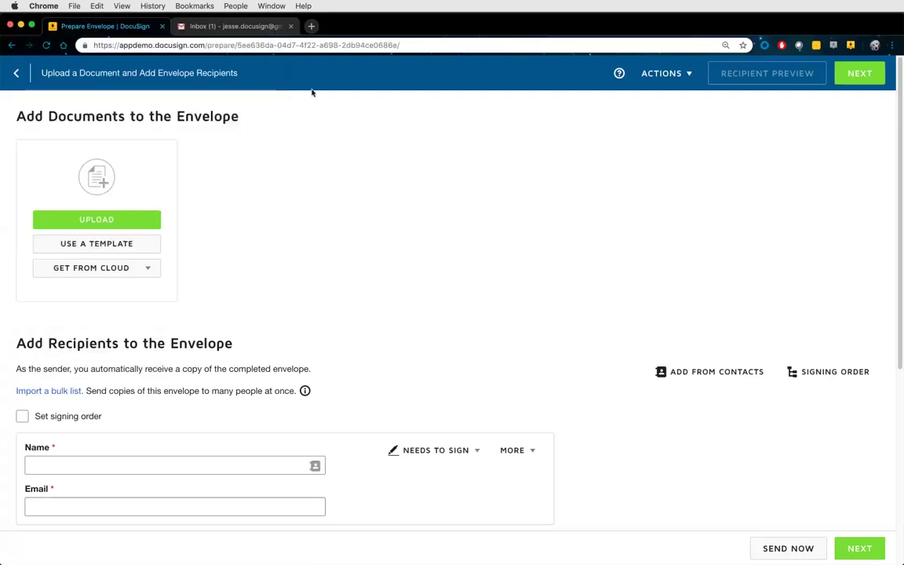
Select Training form 1, the HR Step 5 document and W4.pdf in the upload dialog
{"action": "left_click", "coordinate": [108, 226]}
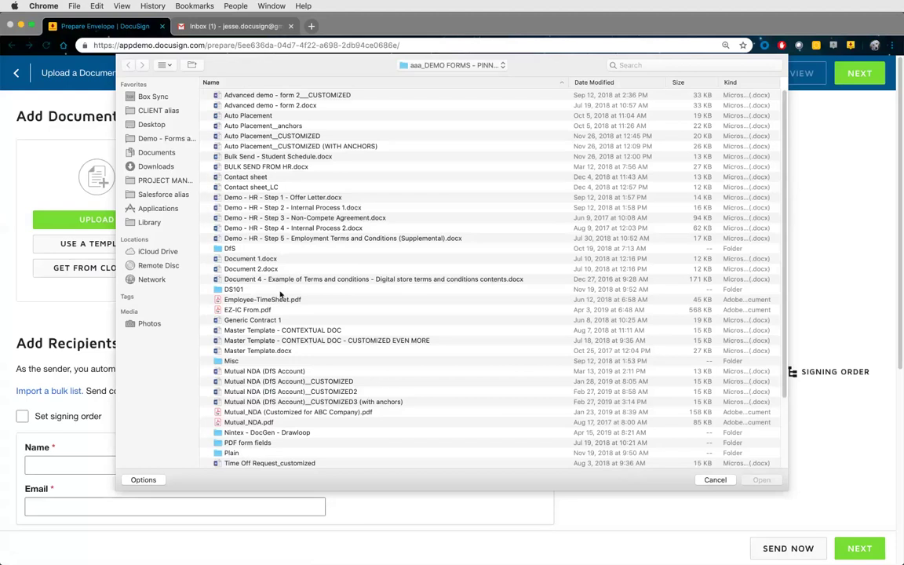
{"action": "left_click", "coordinate": [298, 239]}
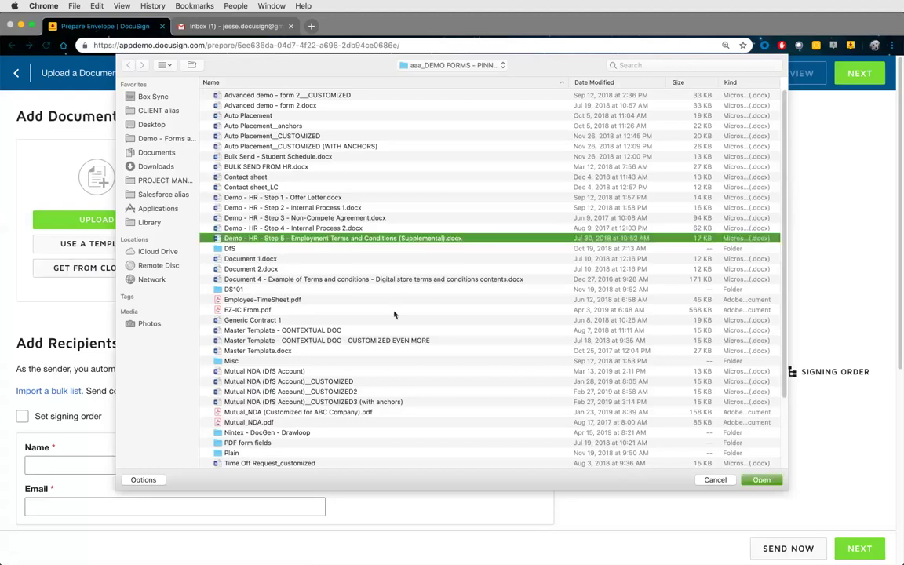
{"action": "scroll", "coordinate": [346, 341], "scroll_direction": "down", "scroll_amount": 3}
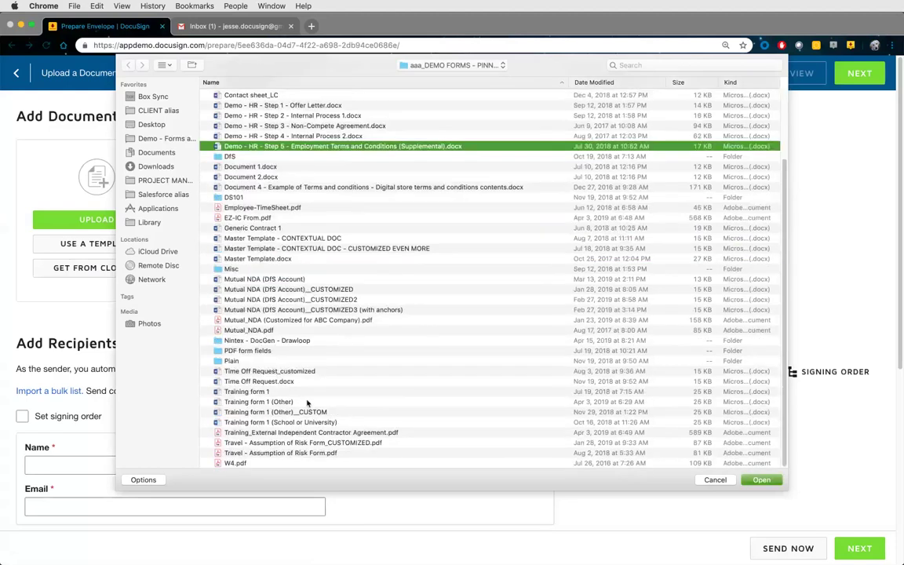
{"action": "left_click", "coordinate": [250, 422]}
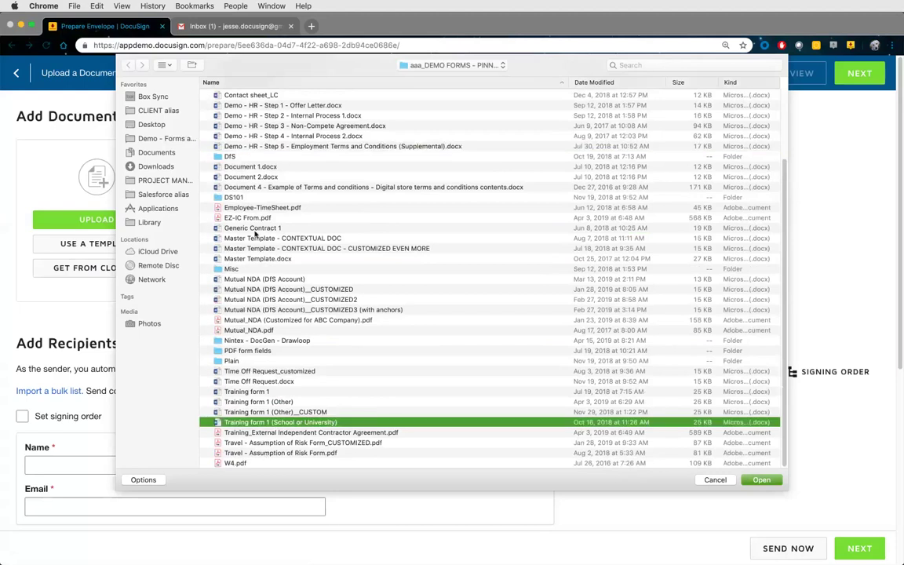
{"action": "left_click", "coordinate": [272, 147], "text": "super"}
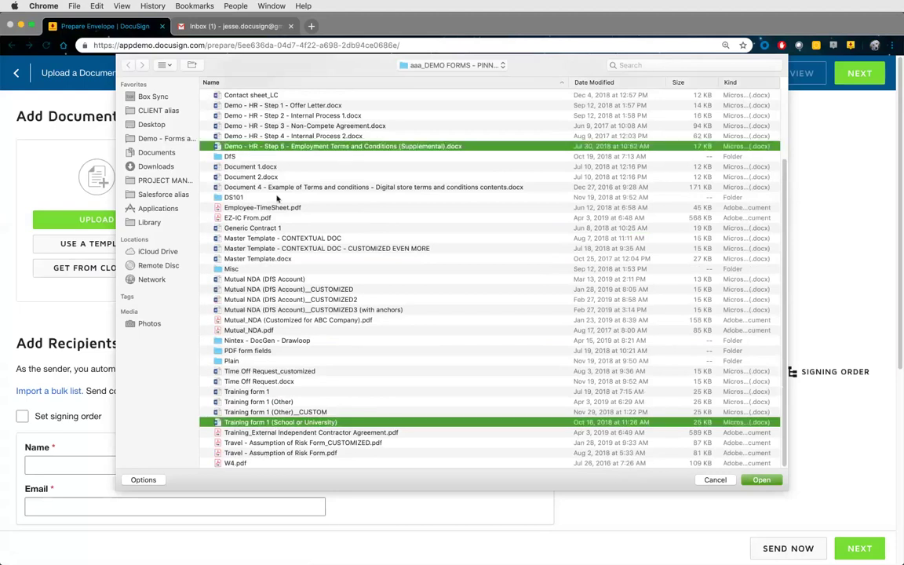
{"action": "left_click", "coordinate": [235, 463], "text": "super"}
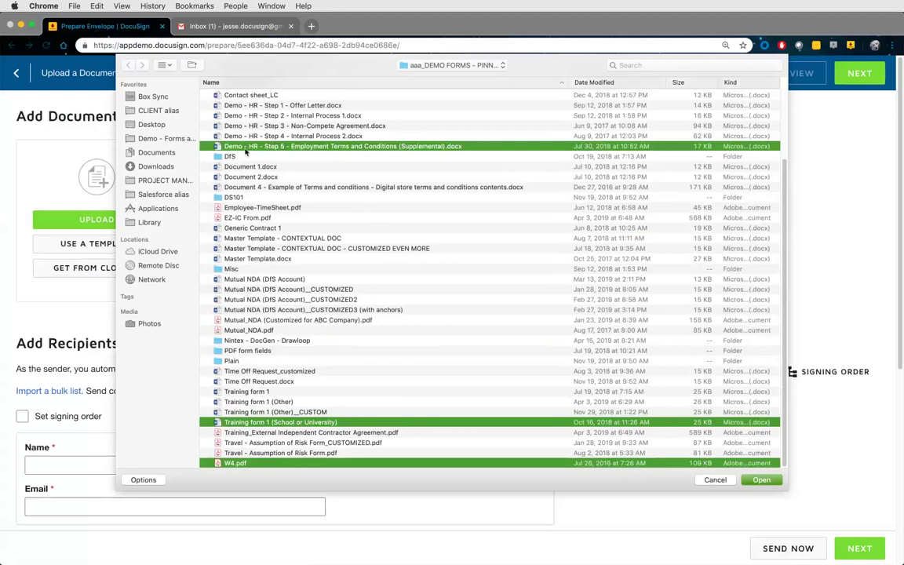
Upload the three selected files and drag W4.pdf to the top of the document order
{"action": "left_click", "coordinate": [760, 481]}
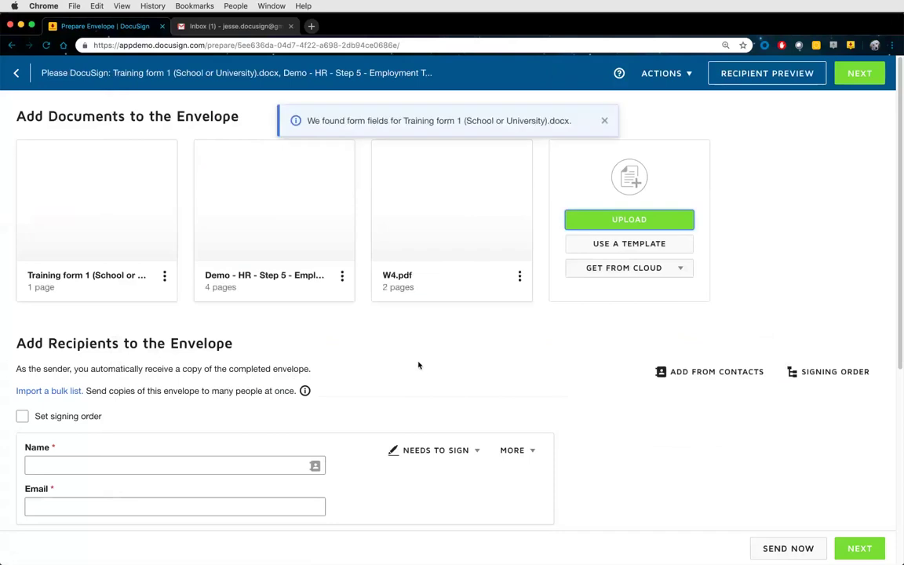
{"action": "left_click", "coordinate": [603, 125]}
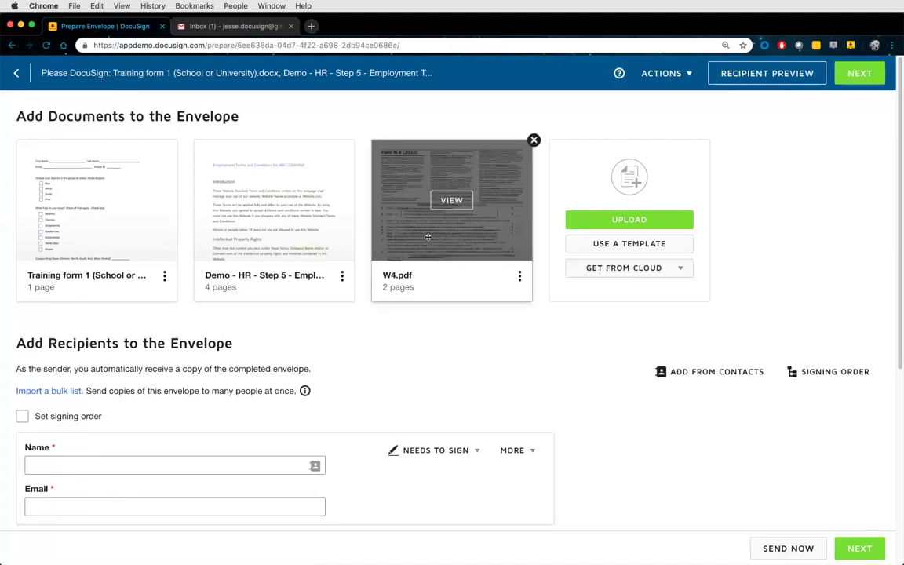
{"action": "left_click_drag", "start_coordinate": [427, 237], "coordinate": [157, 242]}
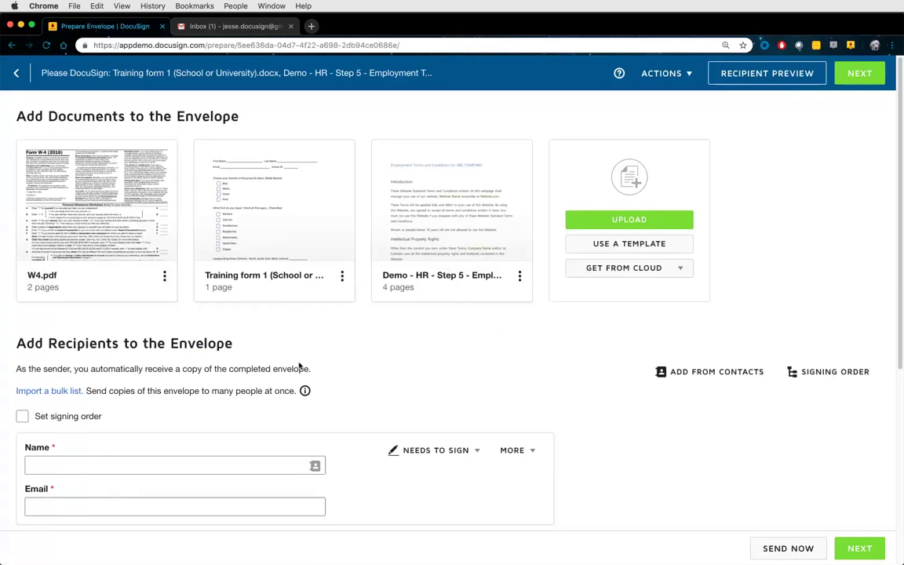
Delete W4.pdf, leaving Training form 1 and the four-page HR Step 5 document
{"action": "mouse_move", "coordinate": [159, 171]}
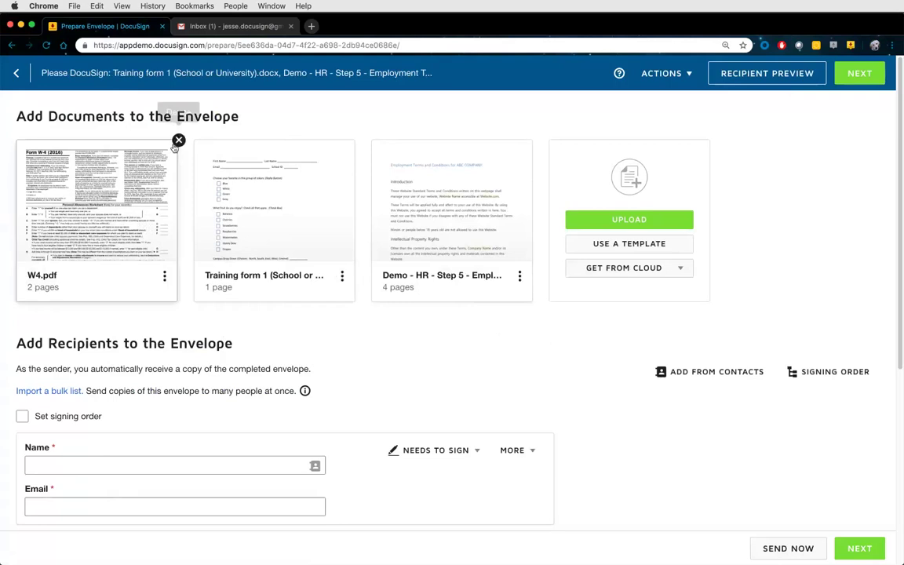
{"action": "left_click", "coordinate": [178, 141]}
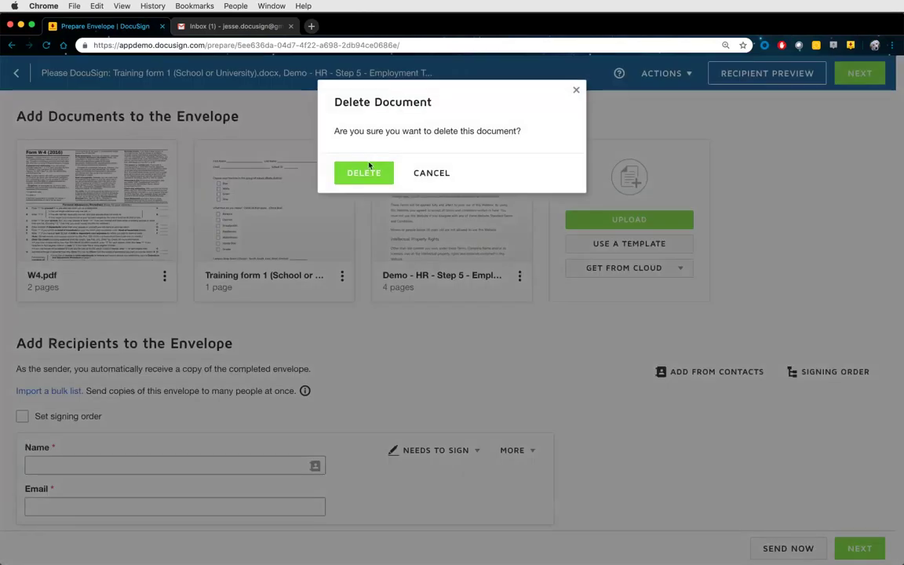
{"action": "left_click", "coordinate": [367, 171]}
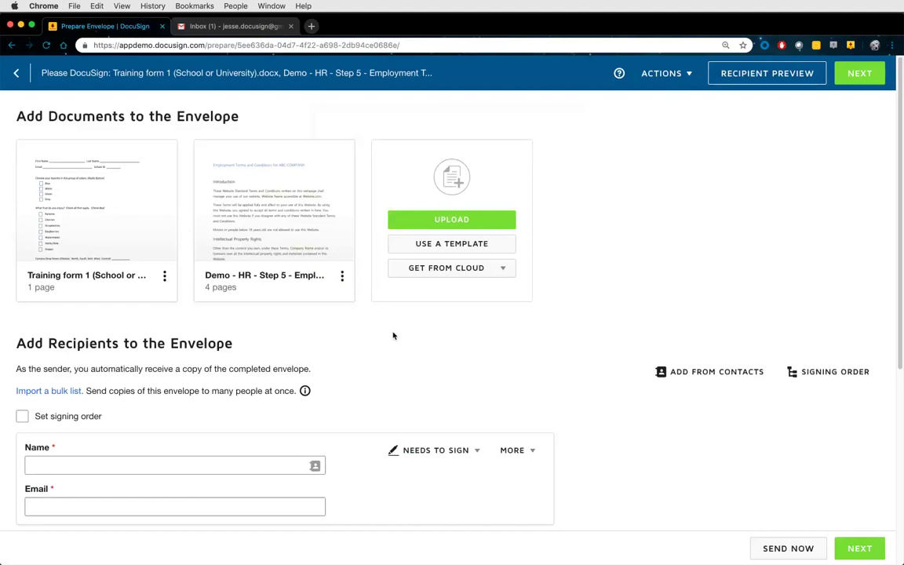
{"action": "scroll", "coordinate": [393, 332], "scroll_direction": "down", "scroll_amount": 1}
Enter the first signer's full name and e-mail address as recipient 1
{"action": "scroll", "coordinate": [395, 336], "scroll_direction": "down", "scroll_amount": 5}
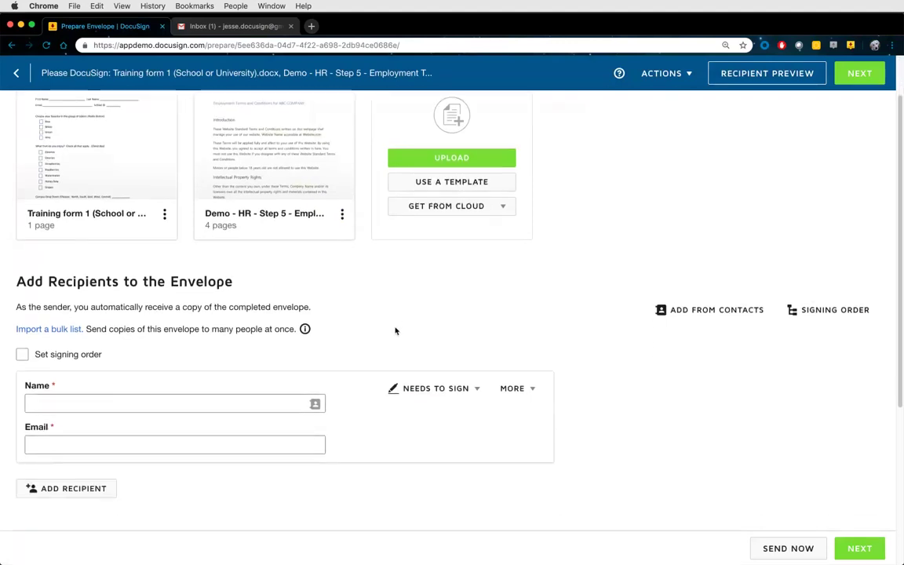
{"action": "scroll", "coordinate": [394, 330], "scroll_direction": "down", "scroll_amount": 4}
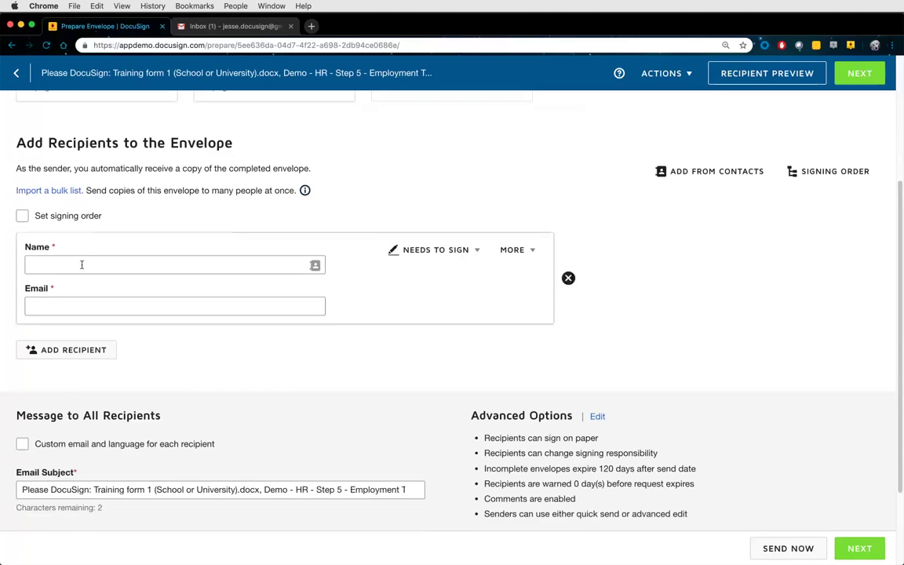
{"action": "left_click", "coordinate": [271, 263]}
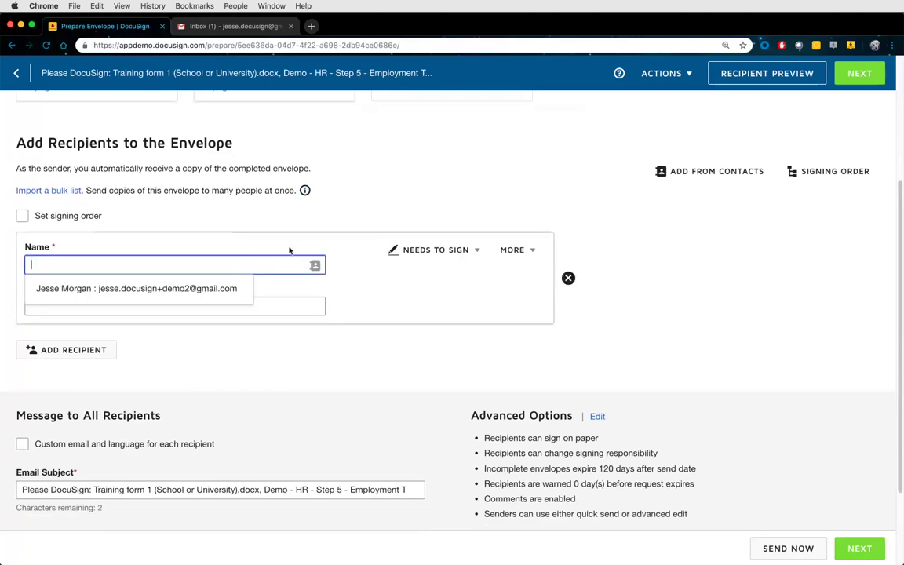
{"action": "type", "text": "Amanda Signer"}
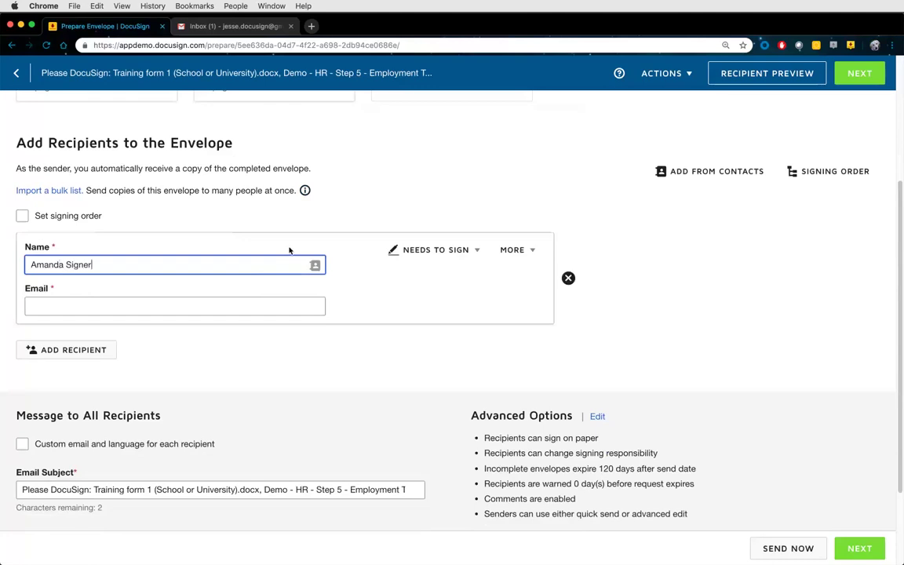
{"action": "key", "text": "Tab"}
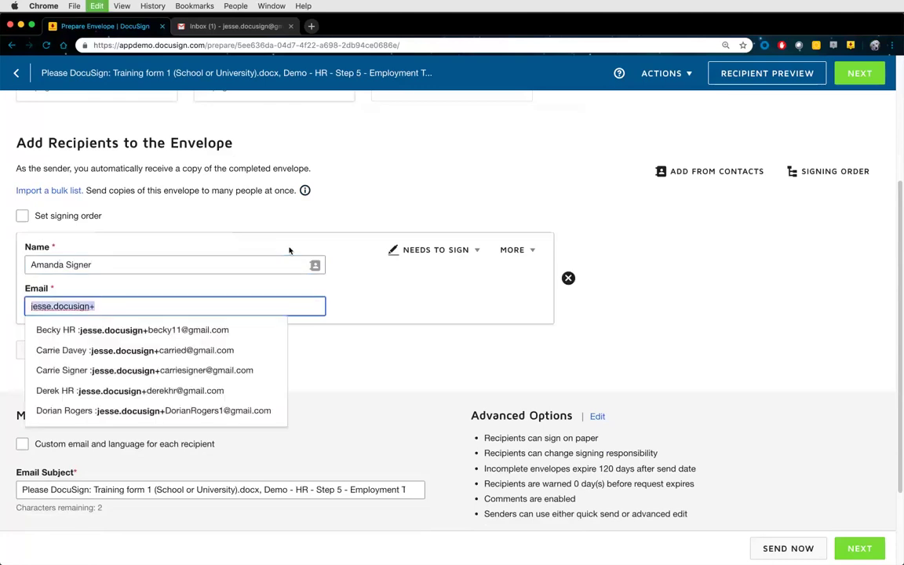
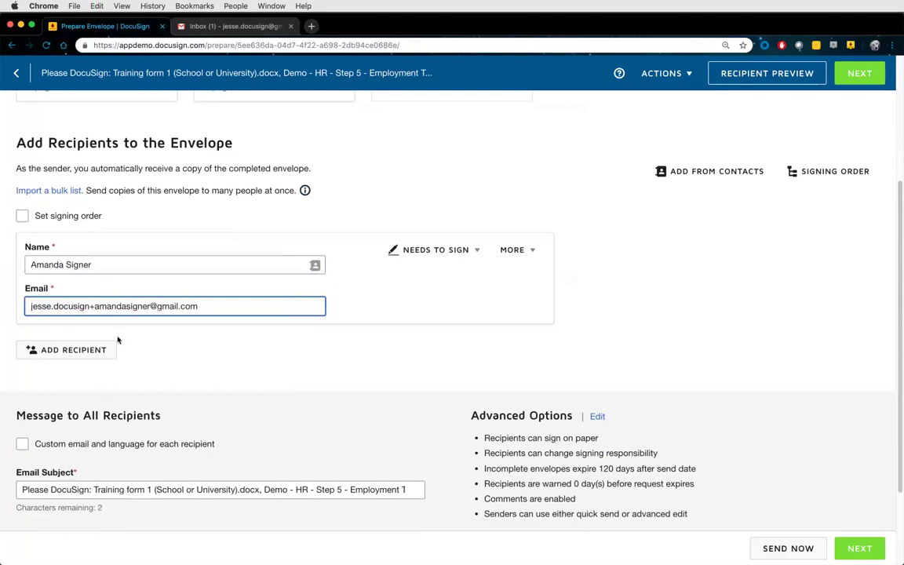
Add a second recipient by typing the signer's name and picking the suggested contact
{"action": "left_click", "coordinate": [90, 350]}
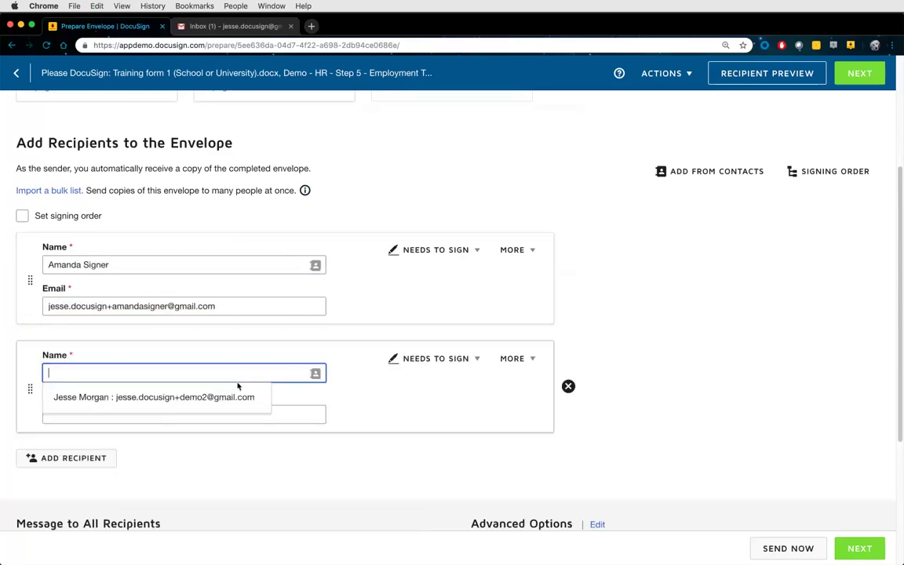
{"action": "type", "text": "Steve Signer"}
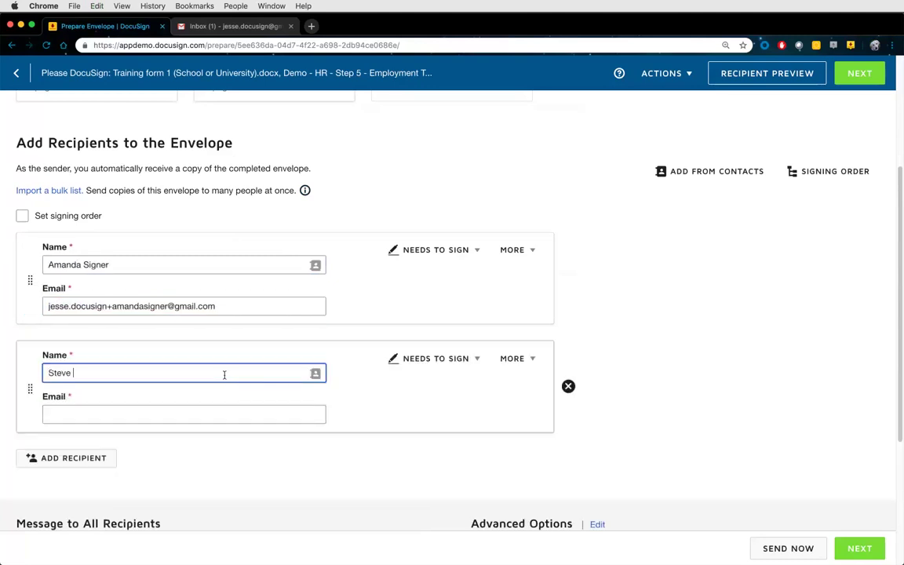
{"action": "left_click", "coordinate": [224, 395]}
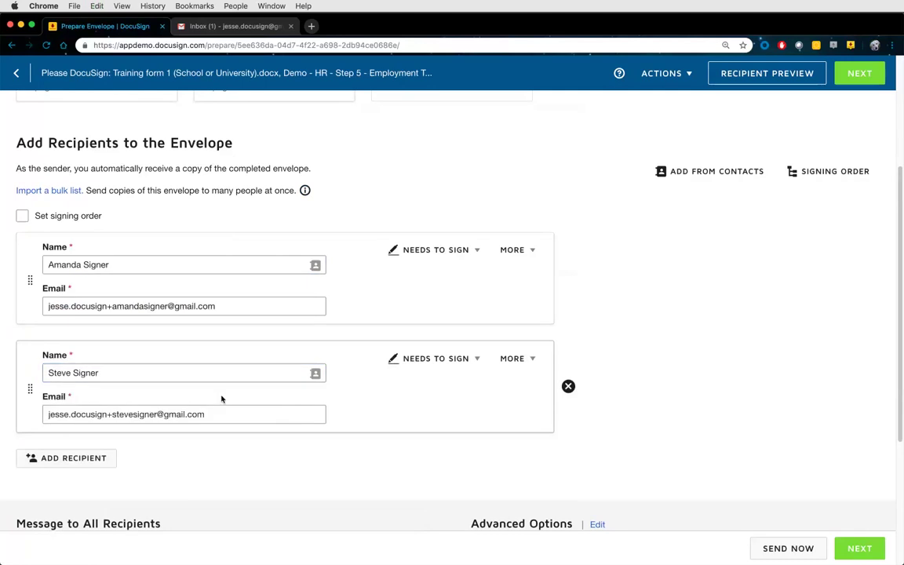
Add a third recipient by choosing the HR contact from the address book
{"action": "left_click", "coordinate": [108, 459]}
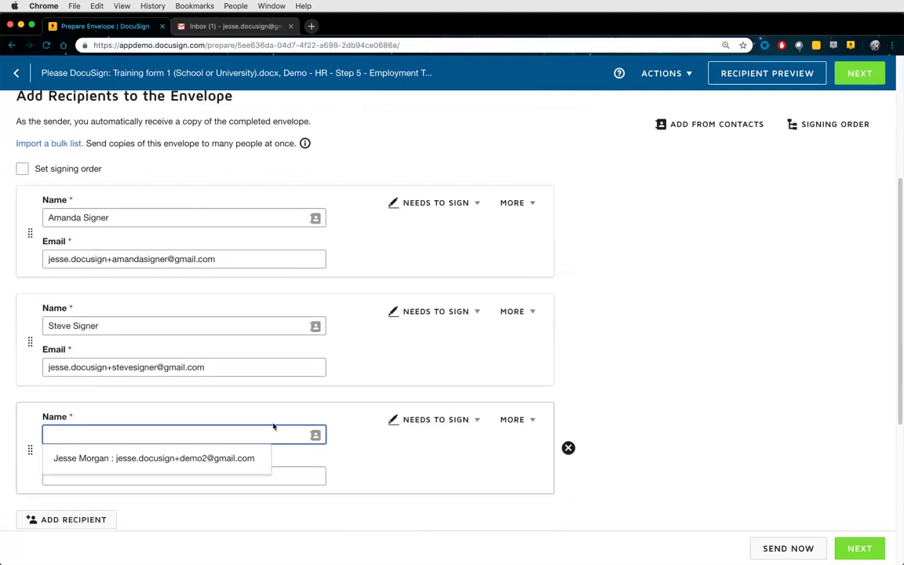
{"action": "left_click", "coordinate": [315, 436]}
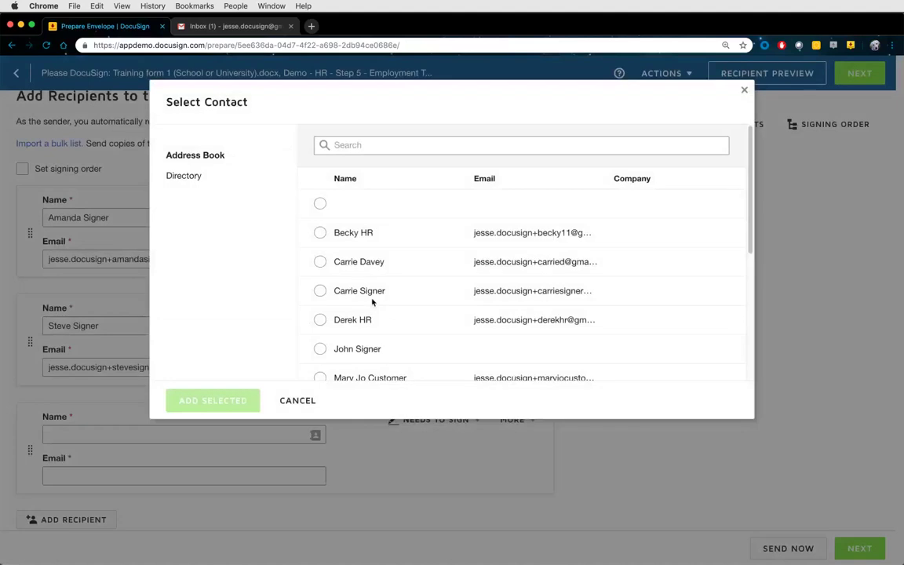
{"action": "scroll", "coordinate": [369, 306], "scroll_direction": "down", "scroll_amount": 2}
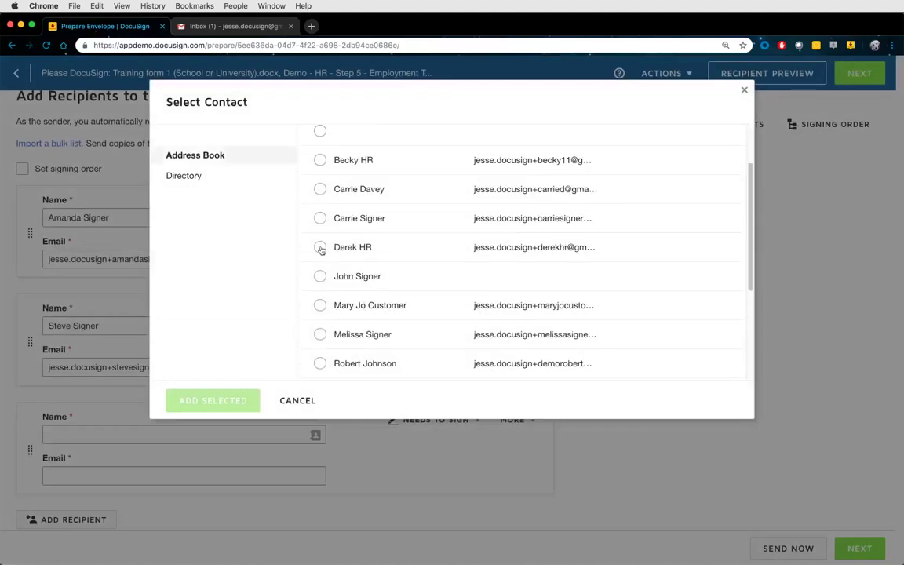
{"action": "left_click", "coordinate": [320, 247]}
{"action": "left_click", "coordinate": [225, 399]}
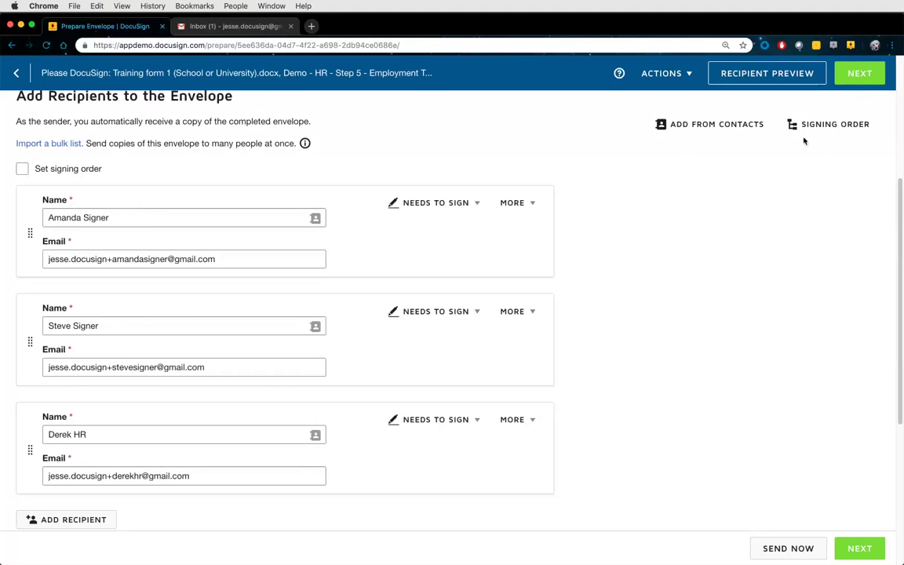
{"action": "scroll", "coordinate": [827, 157], "scroll_direction": "up", "scroll_amount": 2}
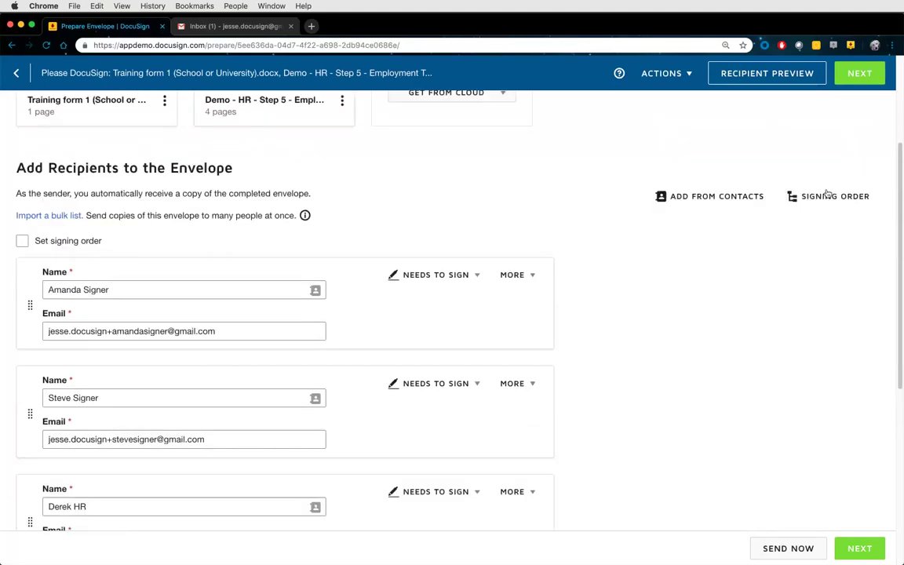
Enable Set signing order and verify the diagram shows signers 1, 2 and 3 in sequence
{"action": "left_click", "coordinate": [818, 201]}
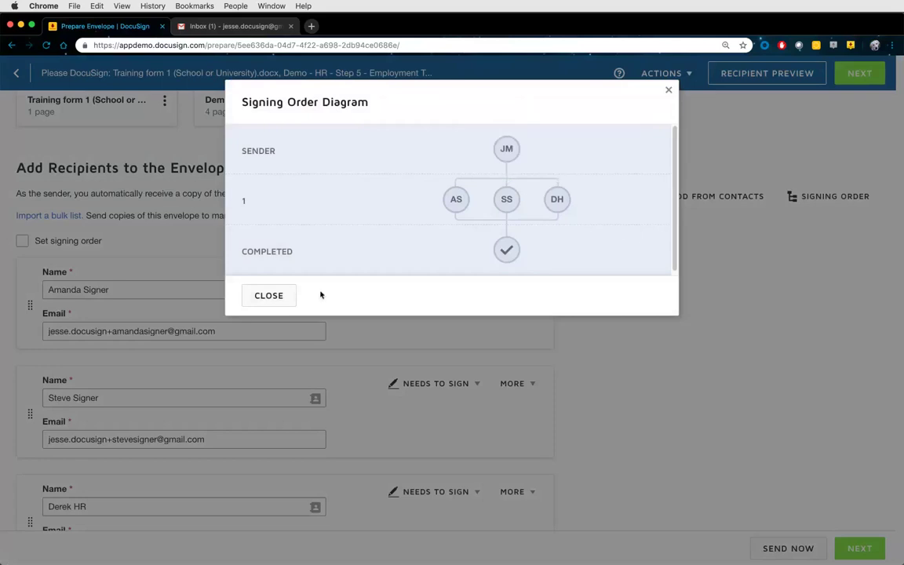
{"action": "left_click", "coordinate": [285, 296]}
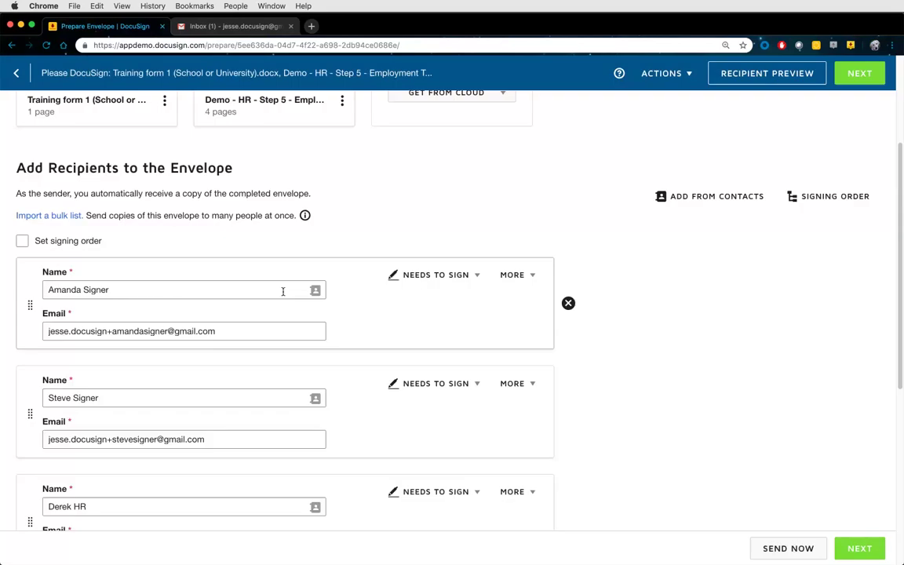
{"action": "left_click", "coordinate": [24, 244]}
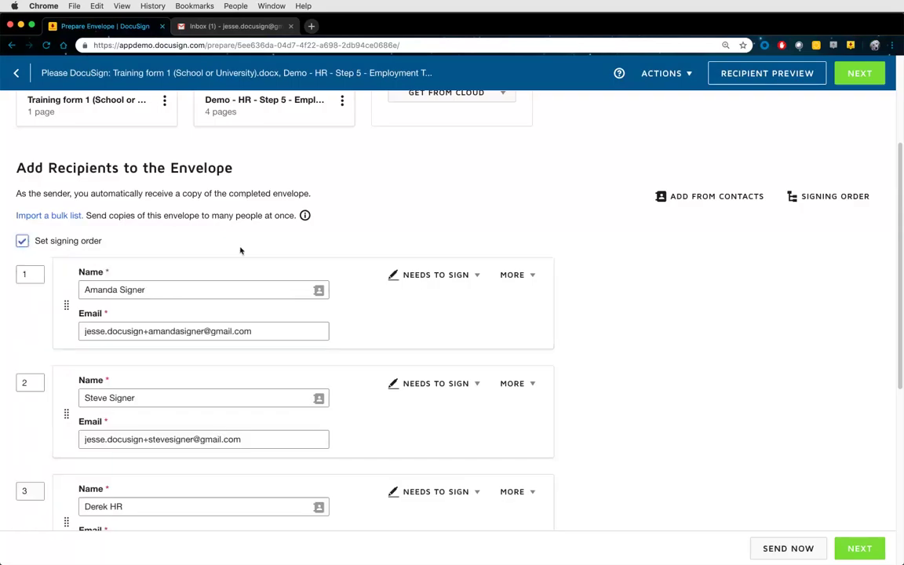
{"action": "scroll", "coordinate": [393, 264], "scroll_direction": "down", "scroll_amount": 2}
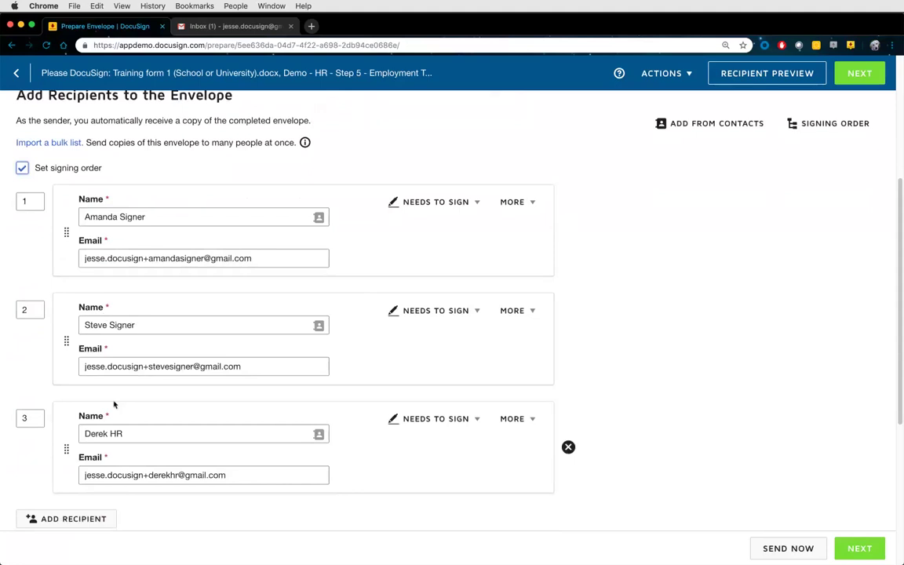
{"action": "left_click", "coordinate": [817, 125]}
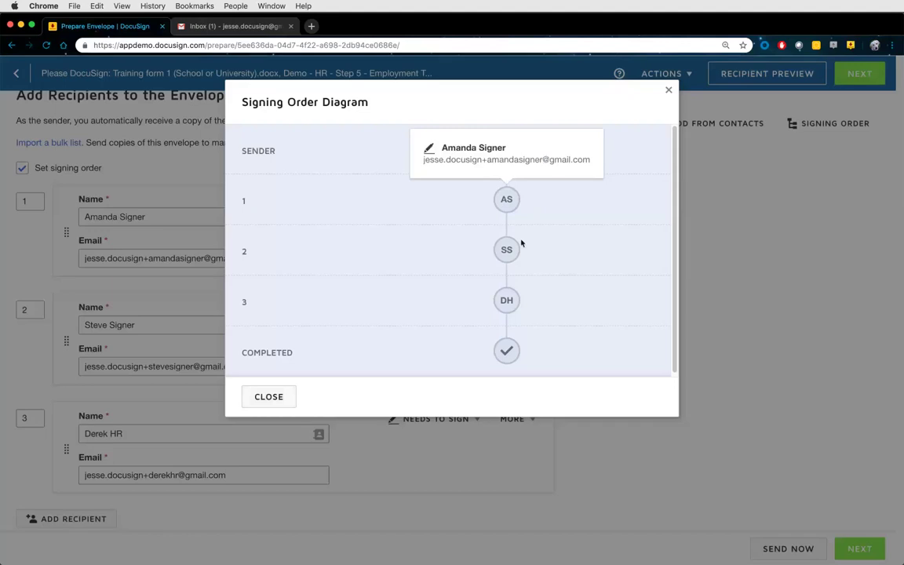
{"action": "mouse_move", "coordinate": [516, 251]}
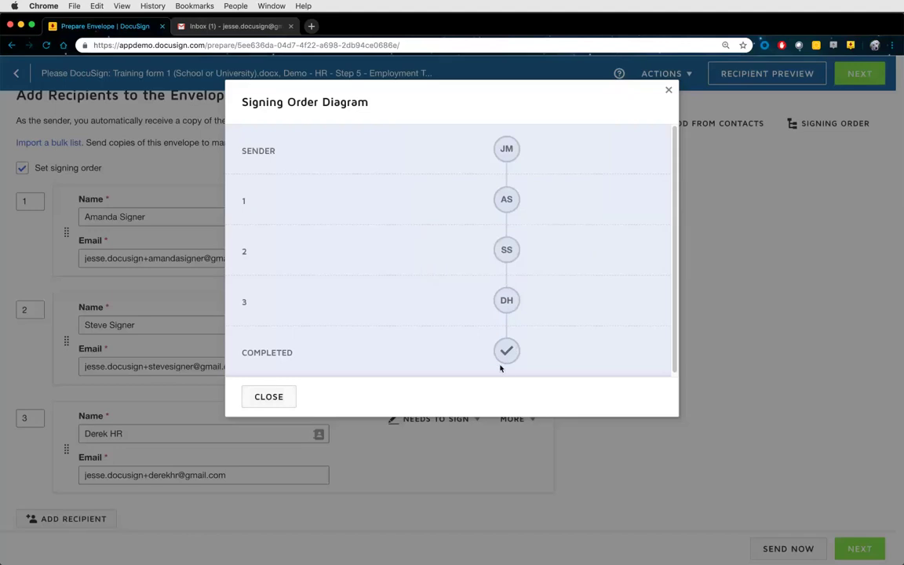
{"action": "left_click", "coordinate": [272, 399]}
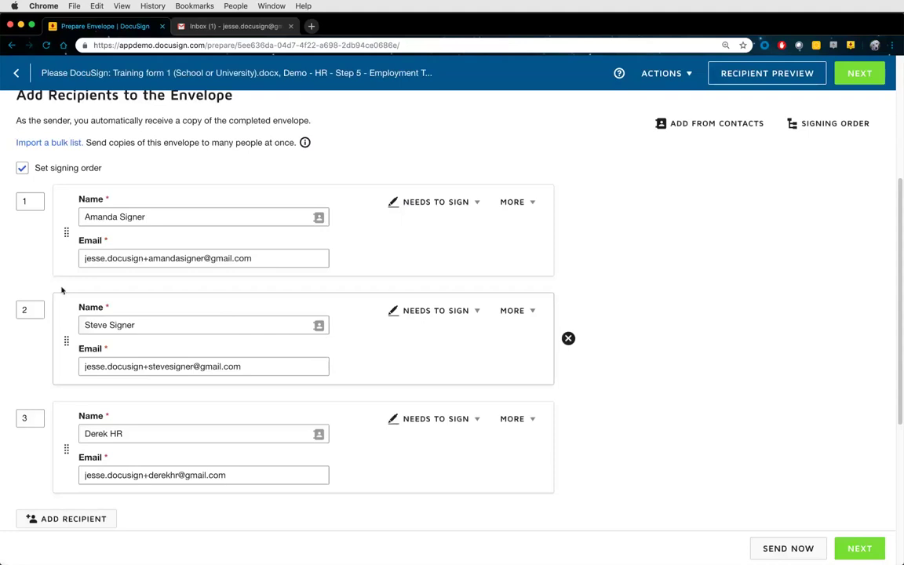
{"action": "double_click", "coordinate": [32, 310]}
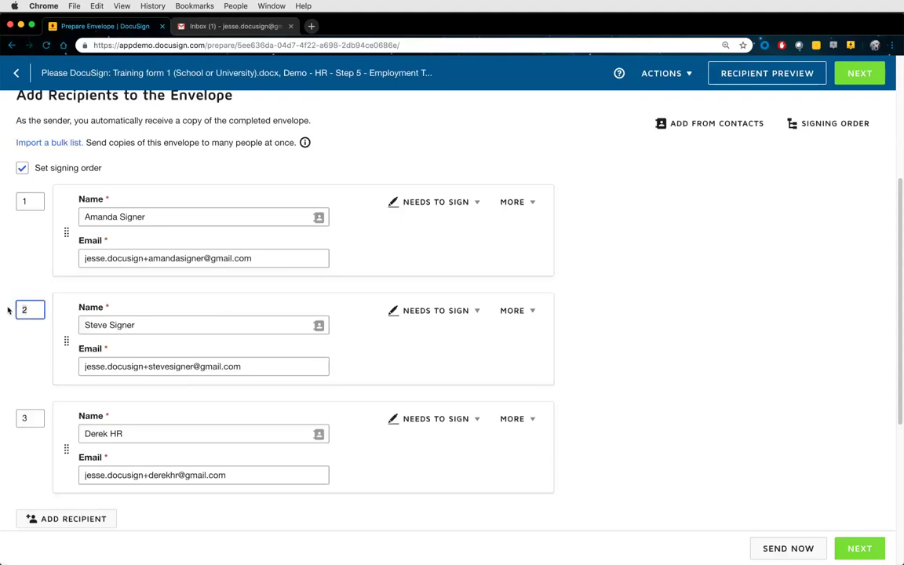
{"action": "type", "text": "1"}
{"action": "left_click", "coordinate": [707, 360]}
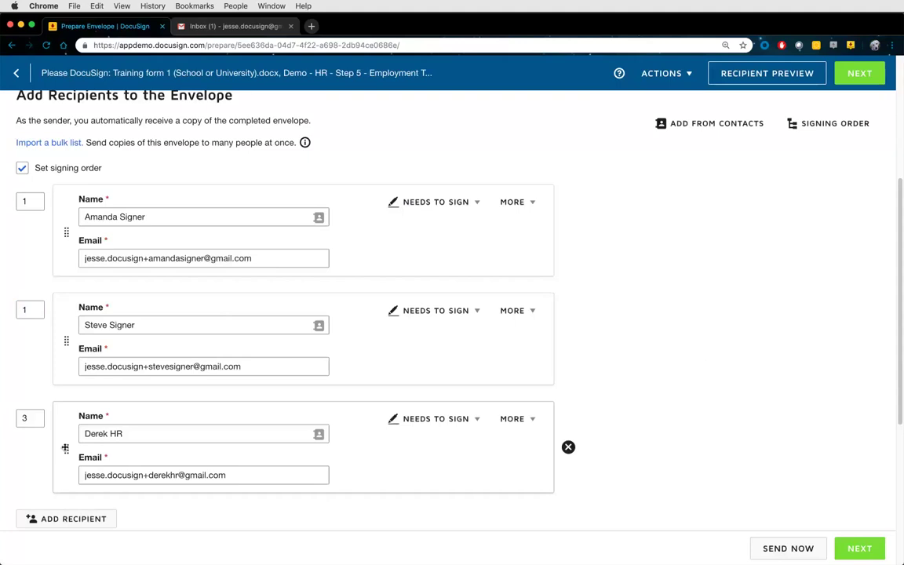
{"action": "left_click", "coordinate": [36, 418]}
{"action": "type", "text": "0"}
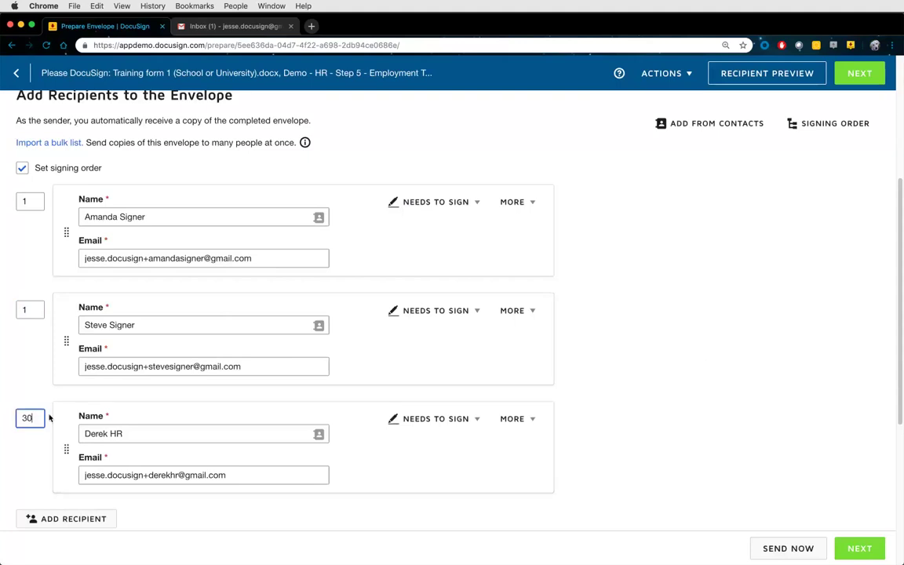
{"action": "left_click", "coordinate": [821, 124]}
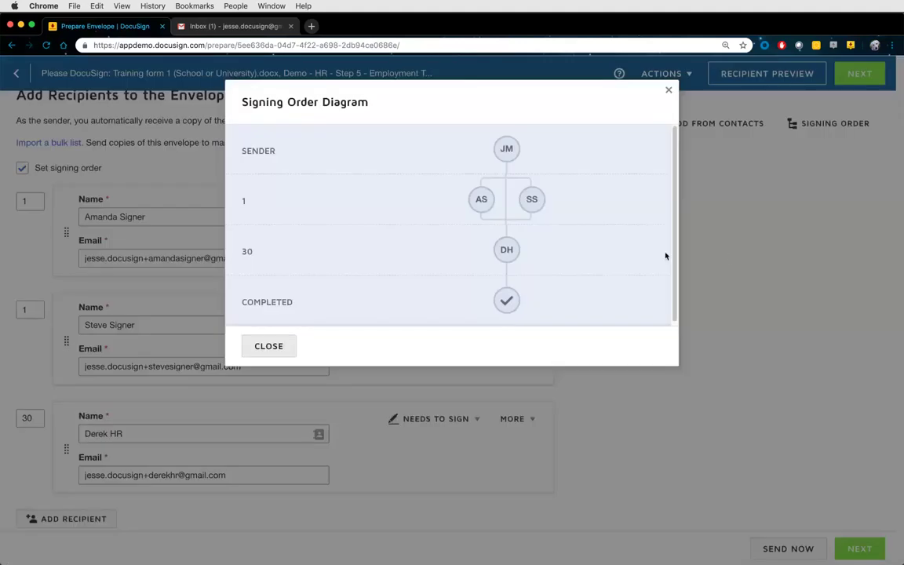
{"action": "mouse_move", "coordinate": [516, 158]}
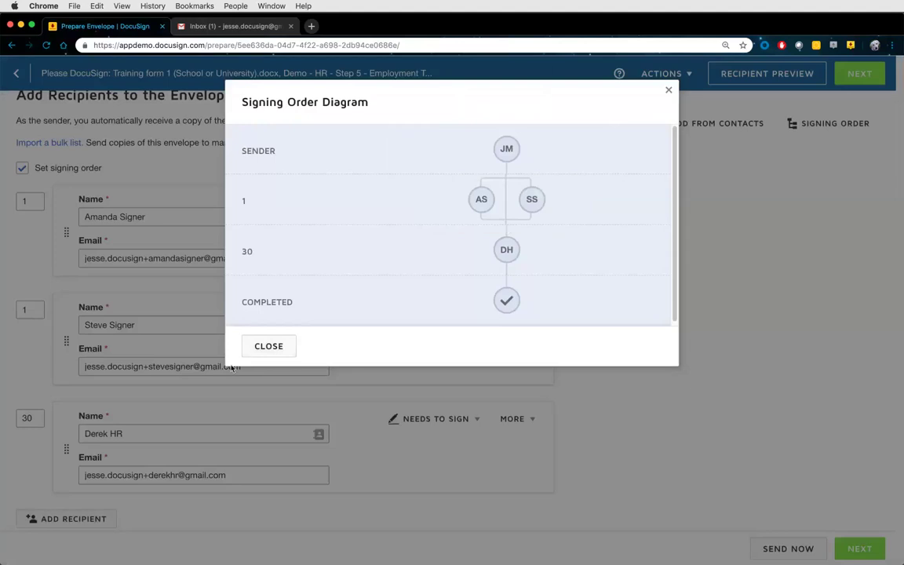
{"action": "left_click", "coordinate": [268, 346]}
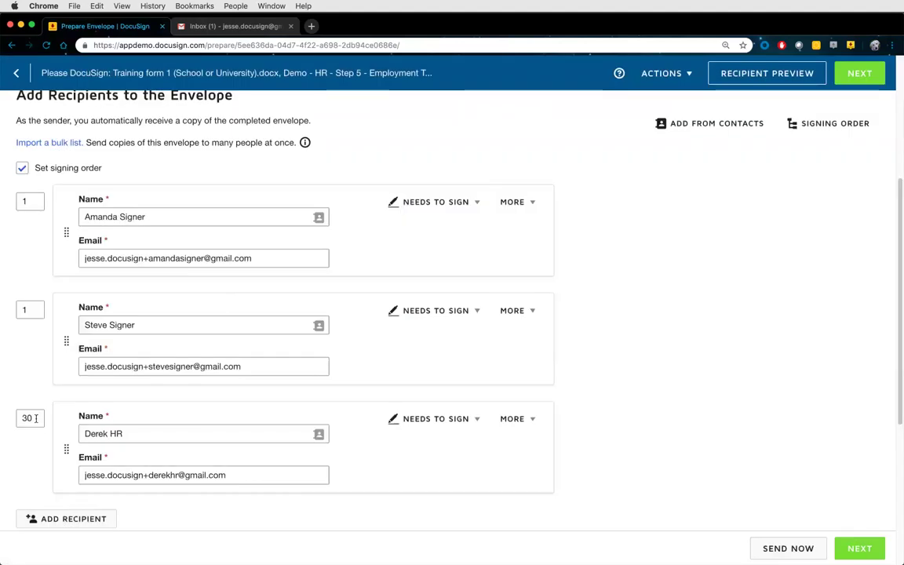
{"action": "double_click", "coordinate": [35, 418]}
{"action": "type", "text": "2"}
{"action": "left_click_drag", "start_coordinate": [34, 309], "coordinate": [16, 307]}
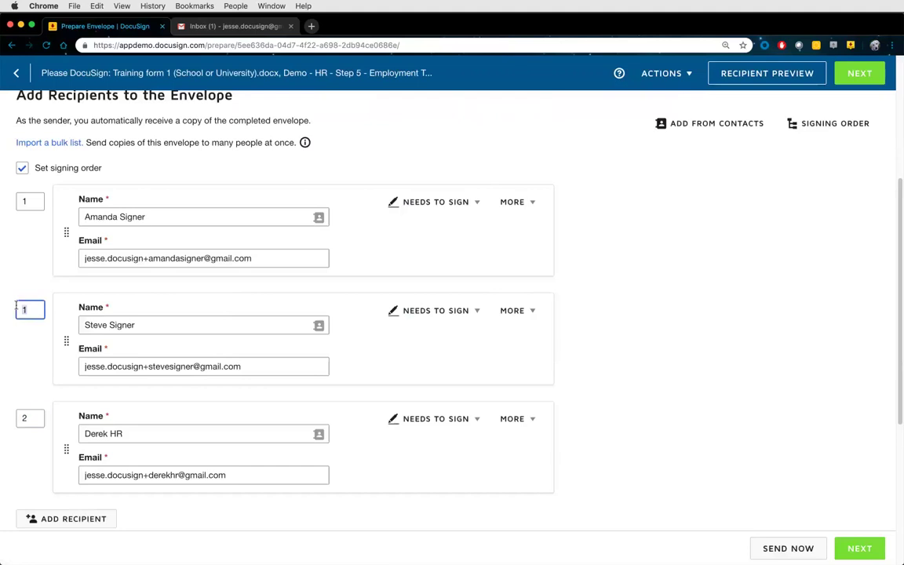
{"action": "type", "text": "2"}
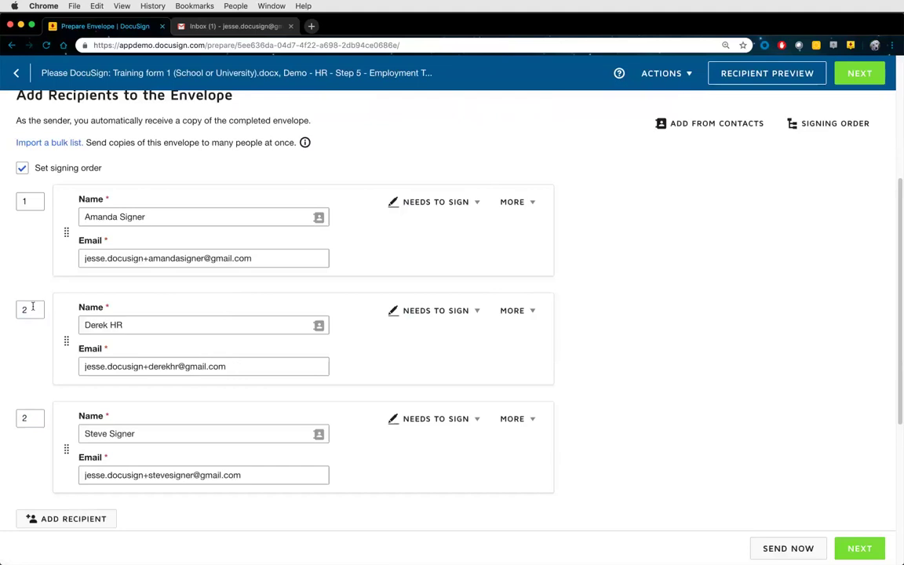
{"action": "double_click", "coordinate": [33, 309]}
{"action": "type", "text": "3"}
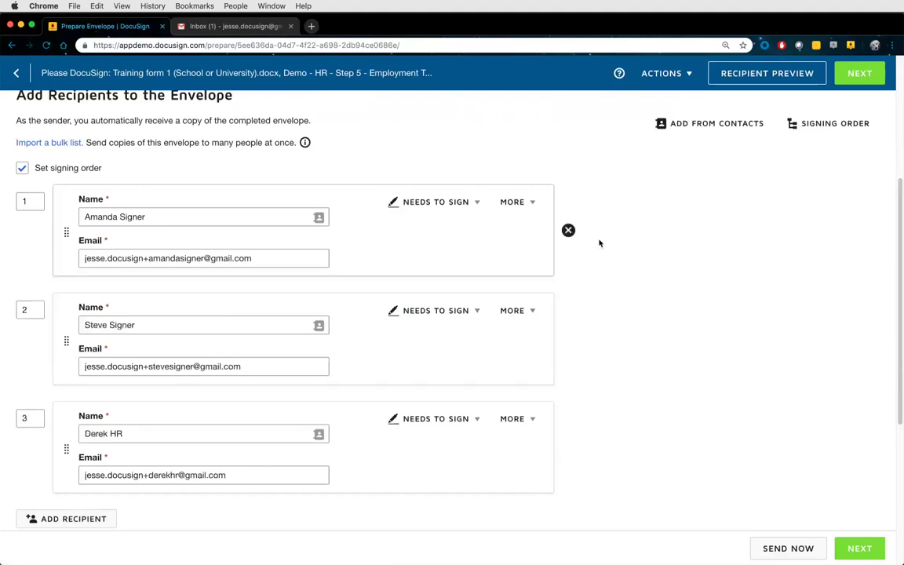
{"action": "scroll", "coordinate": [599, 243], "scroll_direction": "down", "scroll_amount": 1}
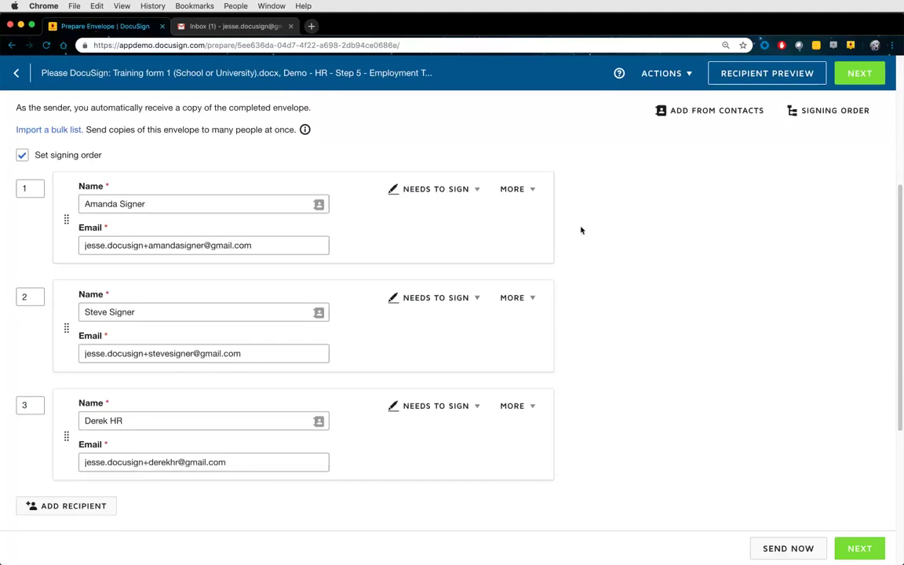
Show the role choices in recipient 1's Needs to Sign dropdown
{"action": "left_click", "coordinate": [465, 191]}
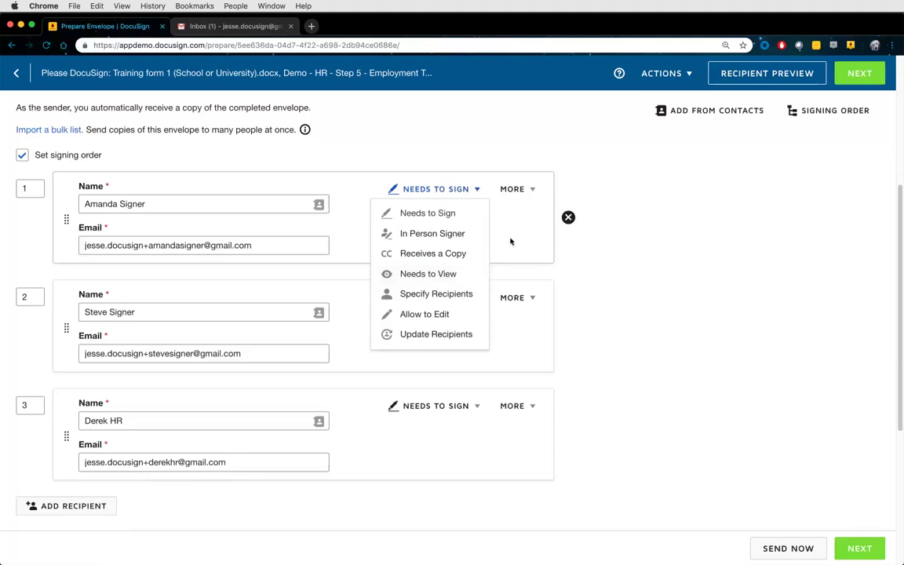
Change recipient 3's role from Needs to Sign to Receives a Copy
{"action": "left_click", "coordinate": [623, 276]}
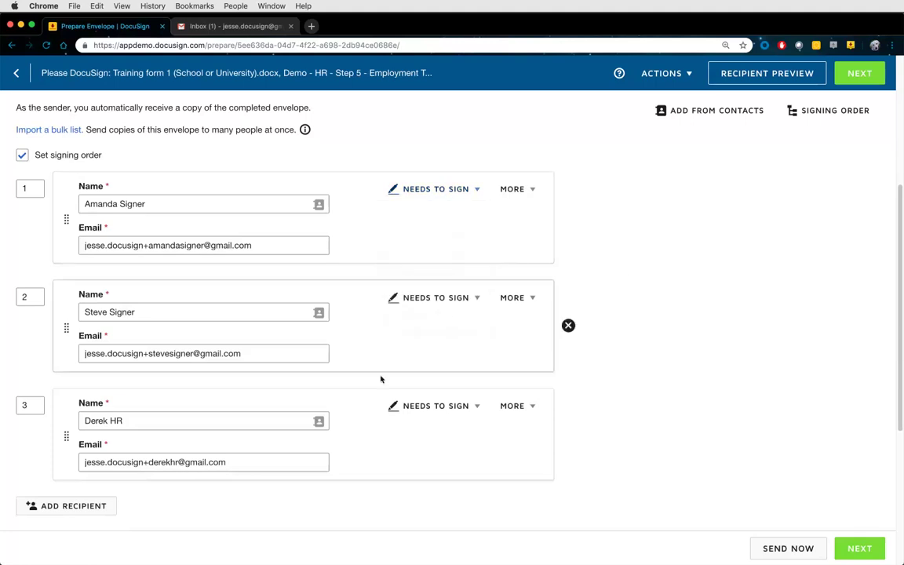
{"action": "left_click", "coordinate": [449, 409]}
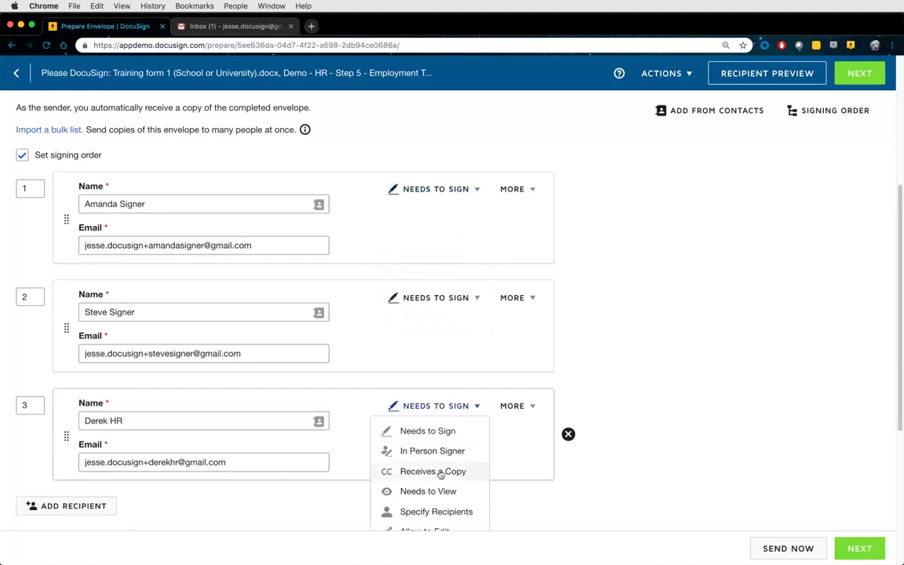
{"action": "left_click", "coordinate": [395, 471]}
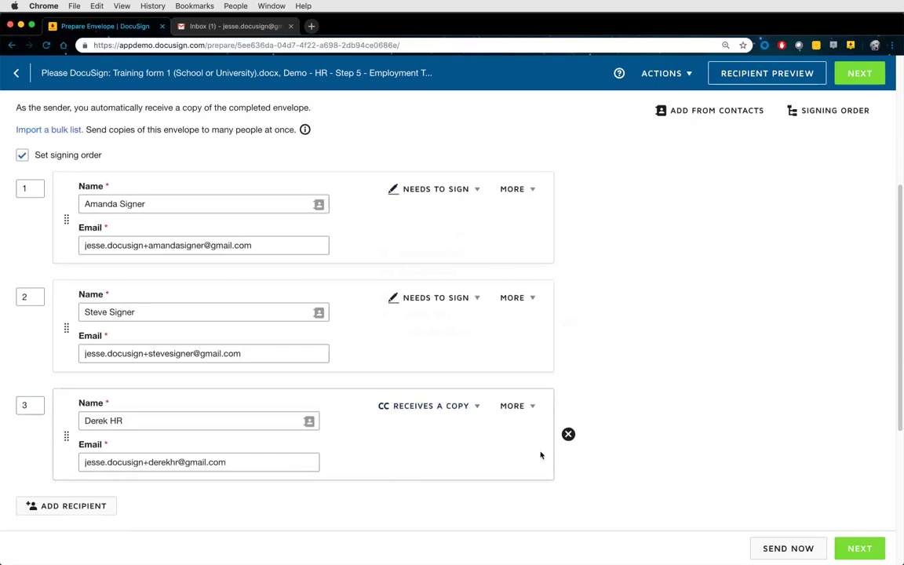
Add an access authentication section to recipient 1 from the MORE menu
{"action": "left_click", "coordinate": [532, 190]}
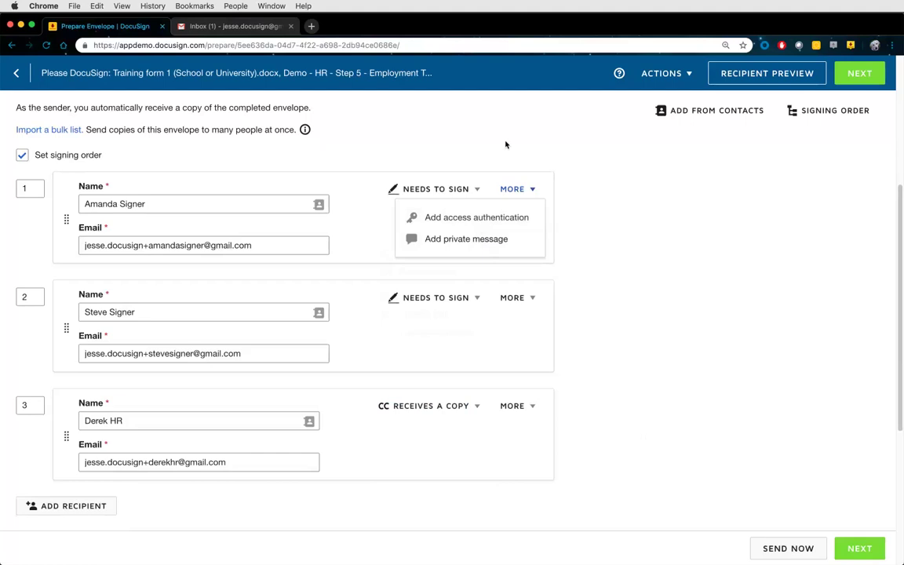
{"action": "left_click", "coordinate": [460, 219]}
Keep Access Code as recipient 1's authentication method and enter the access code
{"action": "left_click", "coordinate": [460, 220]}
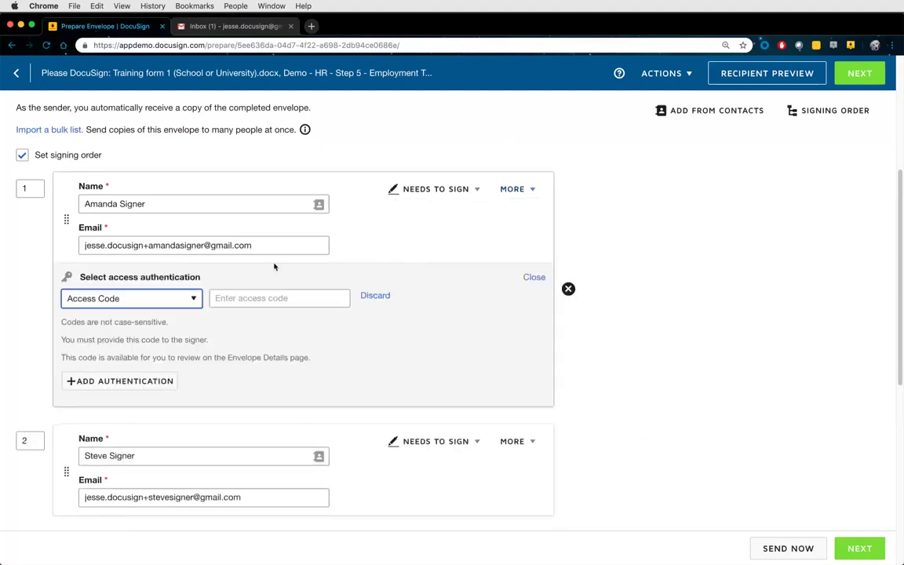
{"action": "left_click", "coordinate": [192, 299]}
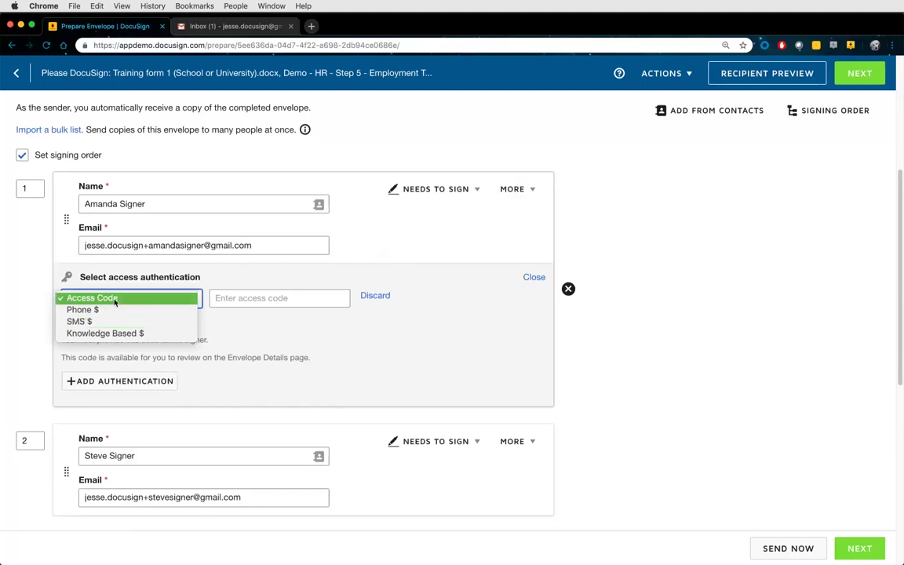
{"action": "left_click", "coordinate": [127, 297]}
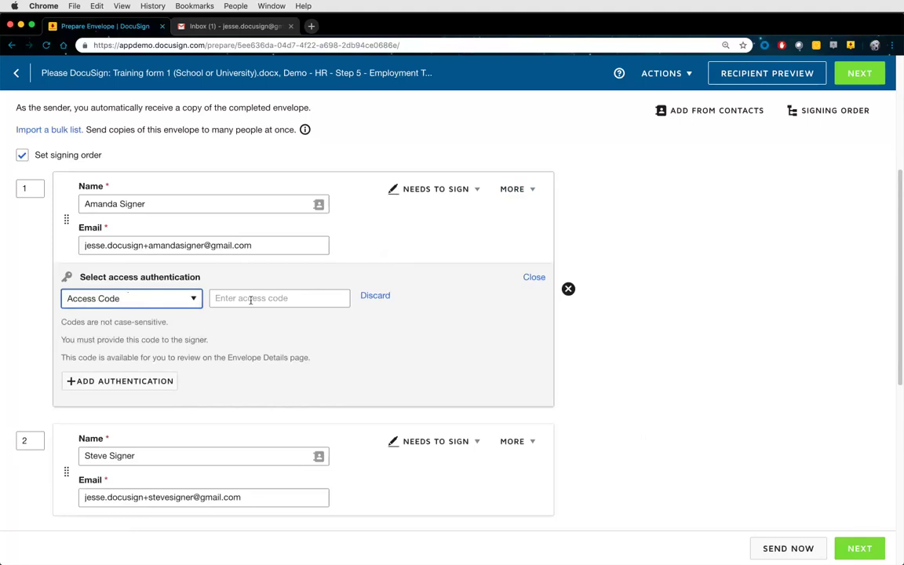
{"action": "left_click", "coordinate": [250, 300]}
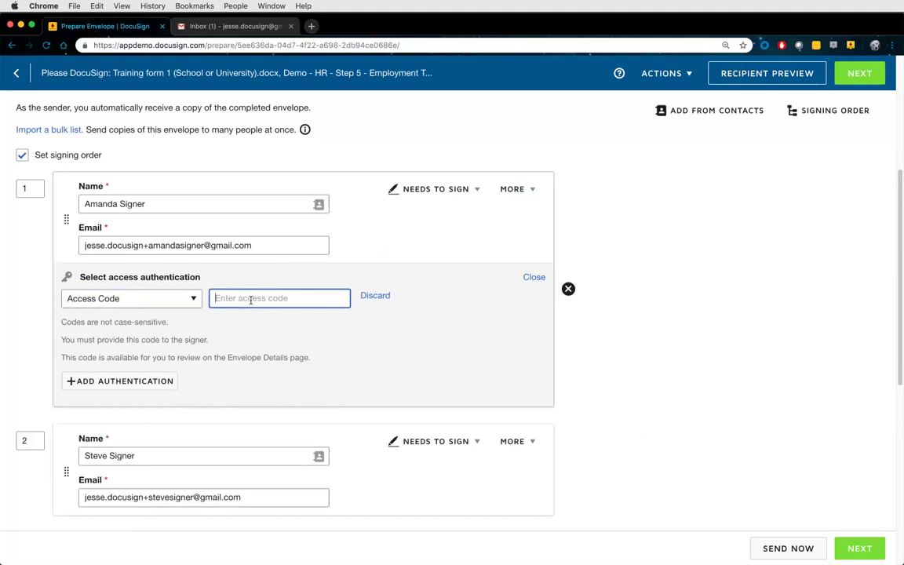
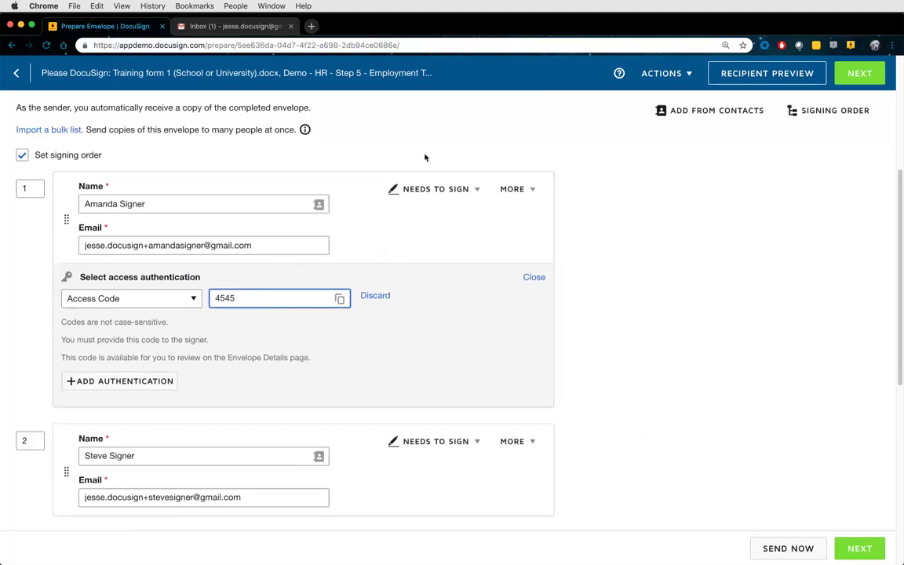
{"action": "left_click", "coordinate": [525, 191]}
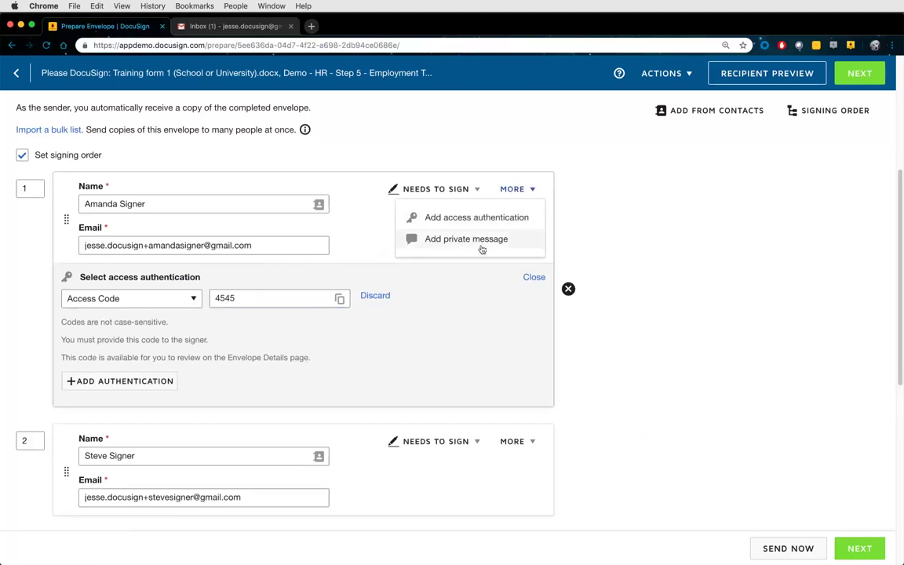
Add recipient 1's private message 'You access code is the last 4 of your SSN. Example: 1234'
{"action": "left_click", "coordinate": [480, 240]}
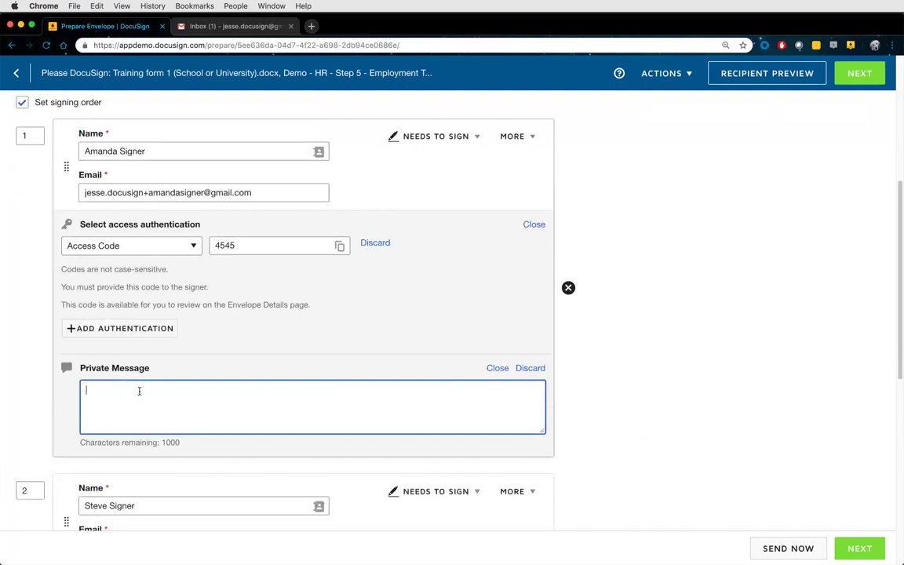
{"action": "type", "text": "You access code is the l"}
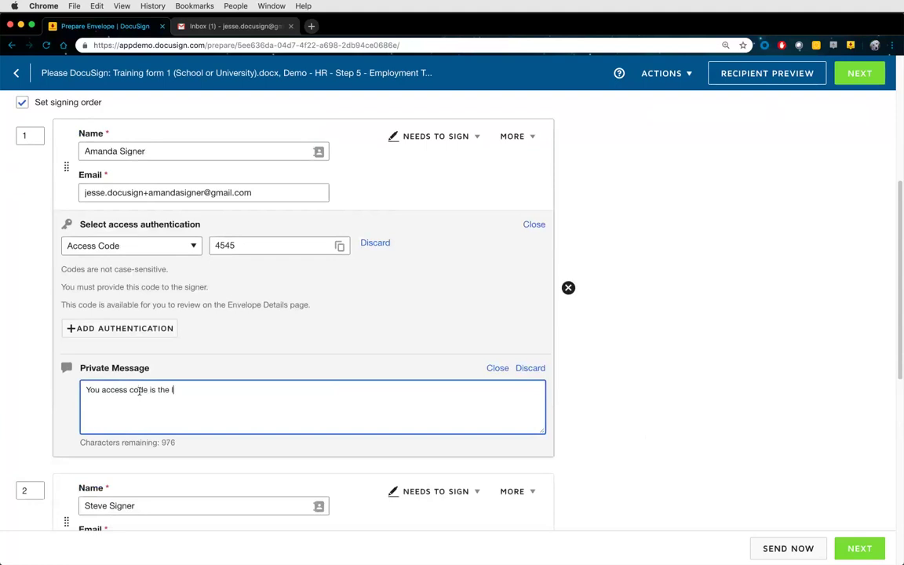
{"action": "type", "text": "ast 4 of your SSN. Example: 1234"}
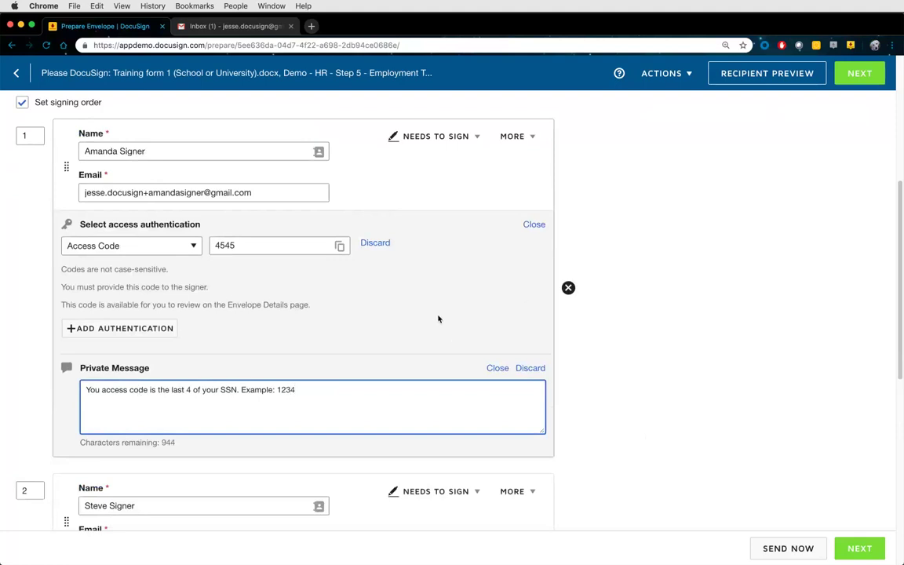
{"action": "left_click", "coordinate": [497, 369]}
{"action": "left_click", "coordinate": [497, 369]}
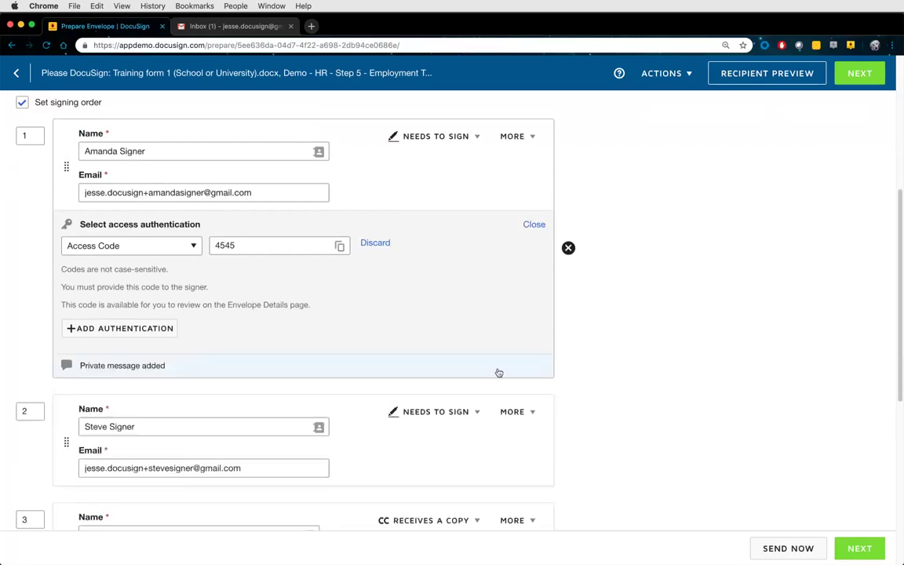
Scroll down to Message to All Recipients and select the default email subject text
{"action": "left_click", "coordinate": [534, 225]}
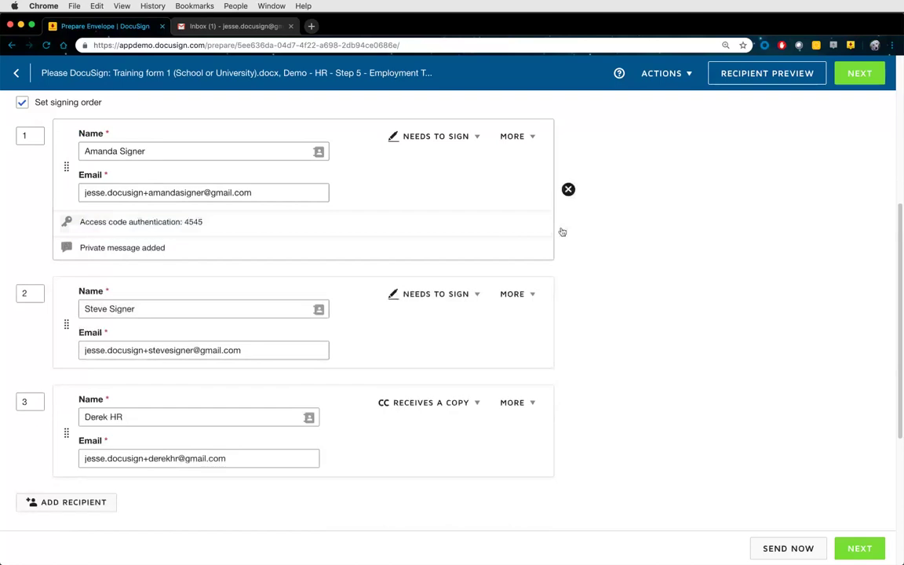
{"action": "scroll", "coordinate": [658, 260], "scroll_direction": "down", "scroll_amount": 1}
{"action": "scroll", "coordinate": [659, 262], "scroll_direction": "down", "scroll_amount": 5}
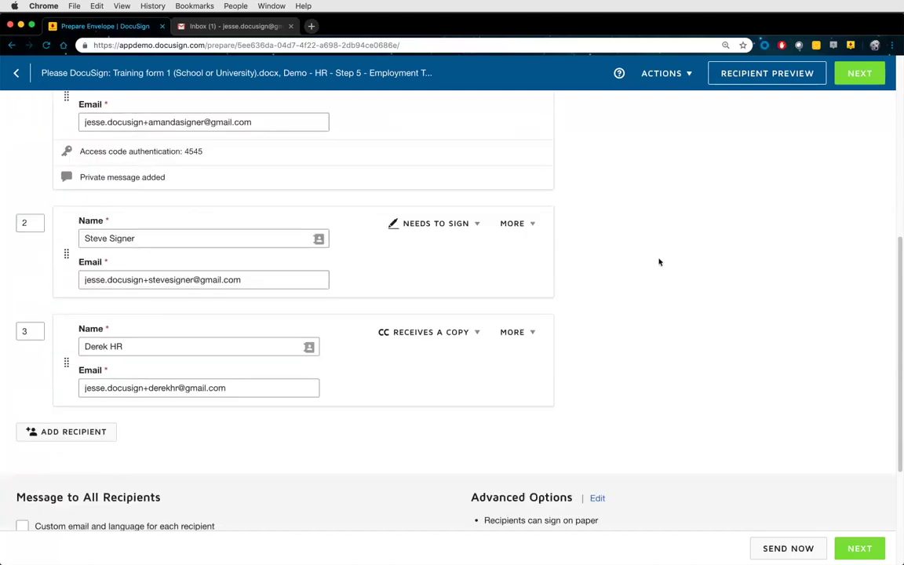
{"action": "scroll", "coordinate": [651, 258], "scroll_direction": "down", "scroll_amount": 5}
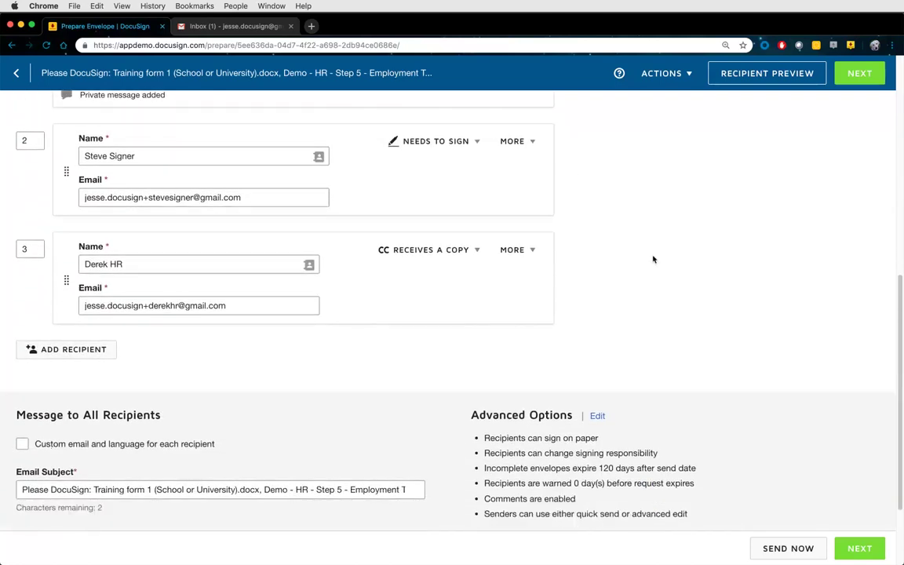
{"action": "scroll", "coordinate": [650, 257], "scroll_direction": "down", "scroll_amount": 1}
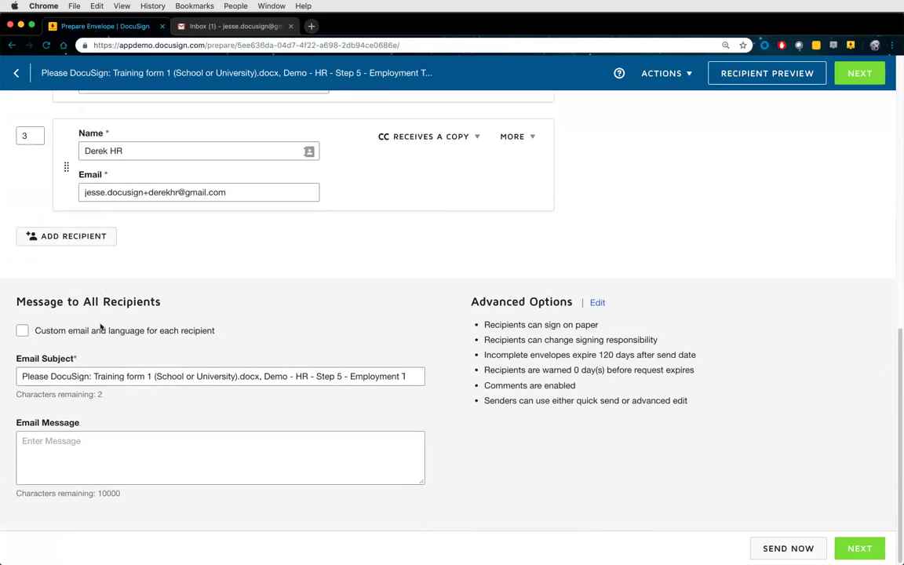
{"action": "scroll", "coordinate": [431, 259], "scroll_direction": "up", "scroll_amount": 5}
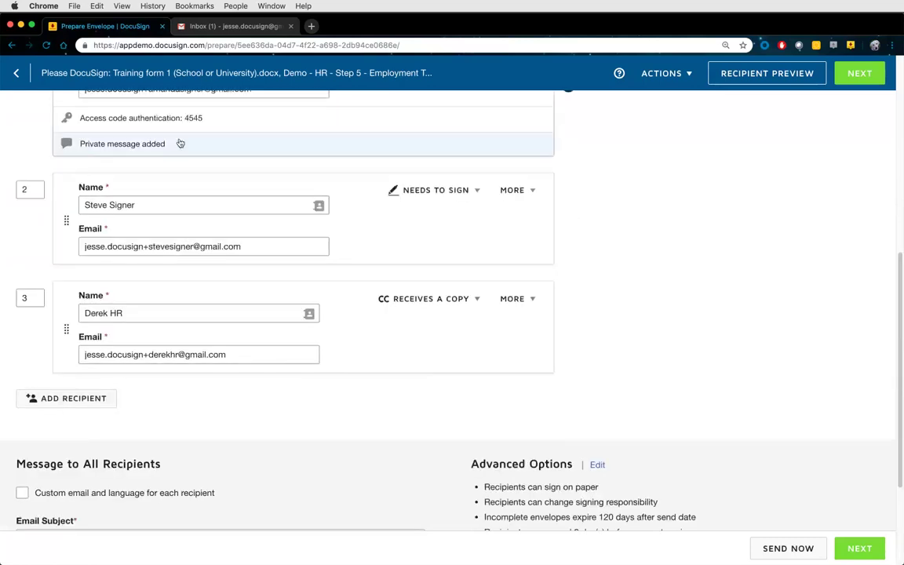
{"action": "scroll", "coordinate": [377, 338], "scroll_direction": "down", "scroll_amount": 5}
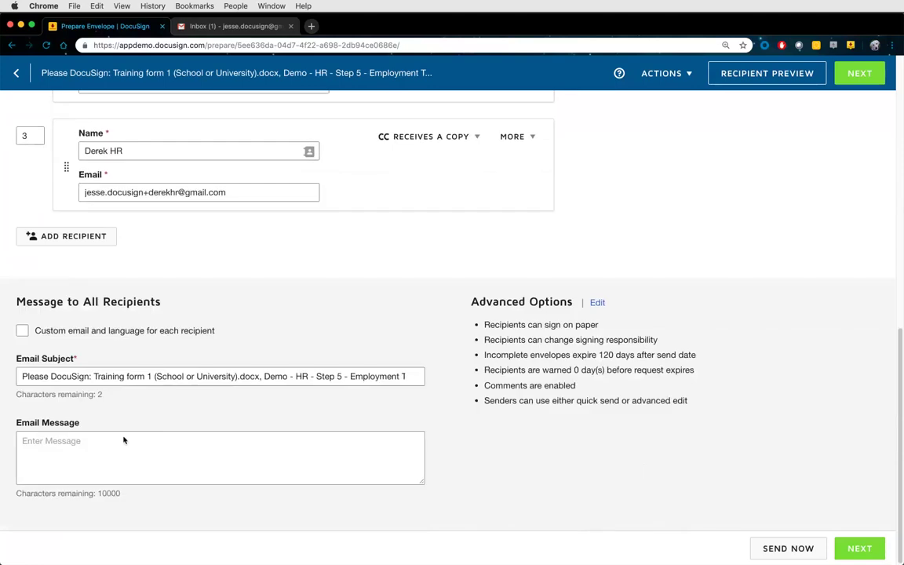
{"action": "left_click_drag", "start_coordinate": [84, 301], "coordinate": [166, 305]}
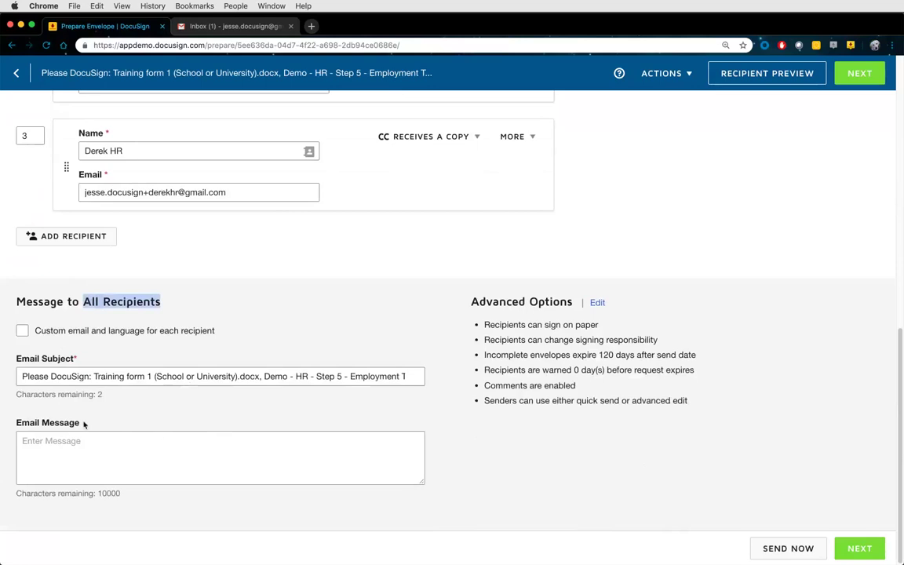
{"action": "triple_click", "coordinate": [52, 376]}
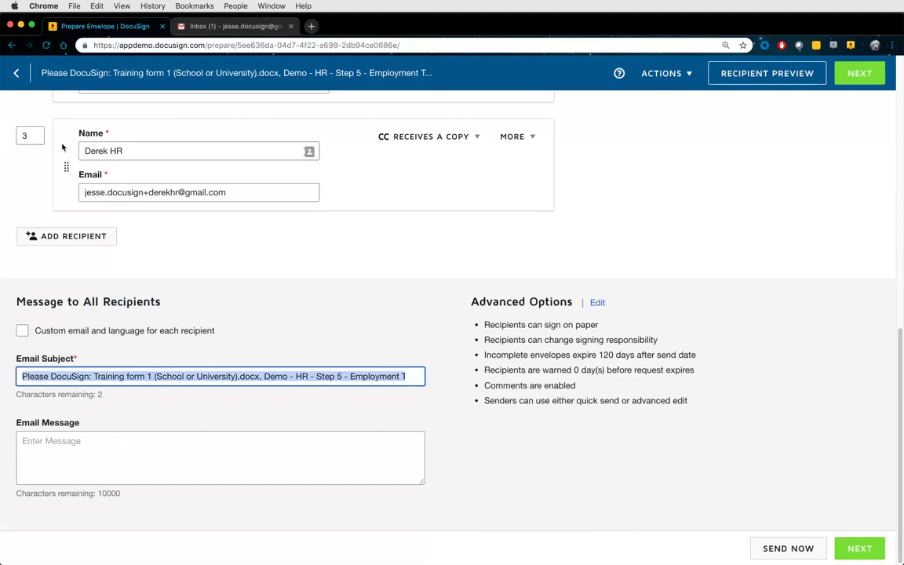
{"action": "left_click", "coordinate": [227, 26]}
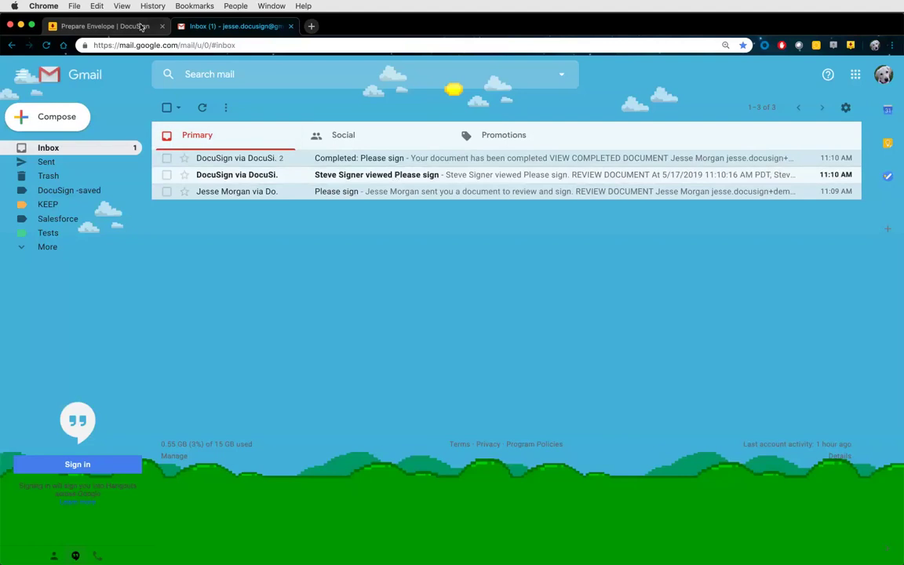
{"action": "key", "text": "ctrl+shift+Tab"}
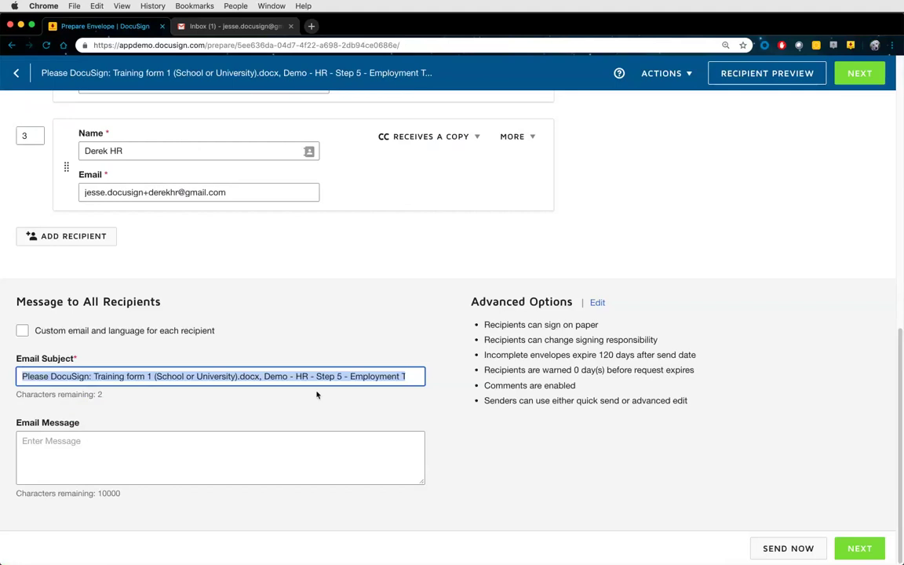
Replace the email subject with 'Please sign UTRGV Training Form - Thanks'
{"action": "left_click", "coordinate": [409, 376]}
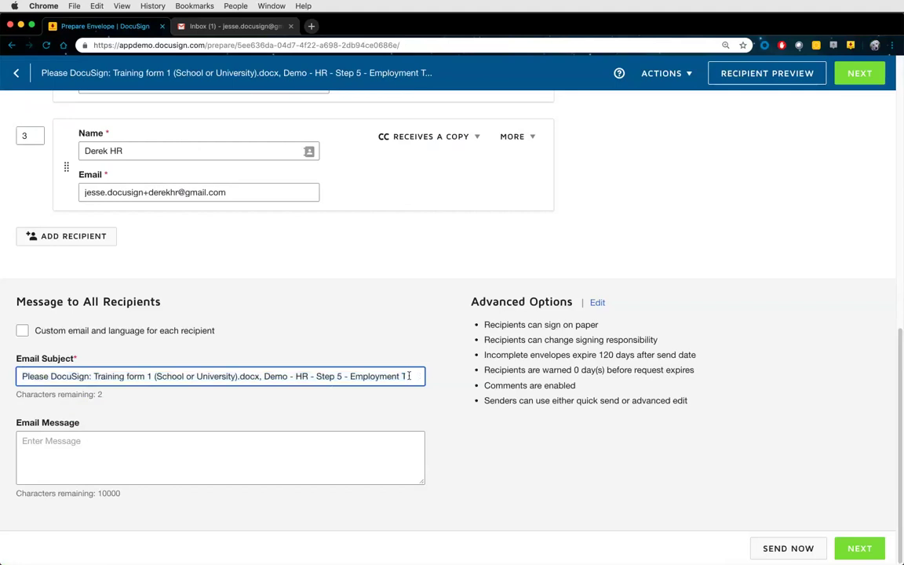
{"action": "left_click_drag", "start_coordinate": [408, 376], "coordinate": [16, 377]}
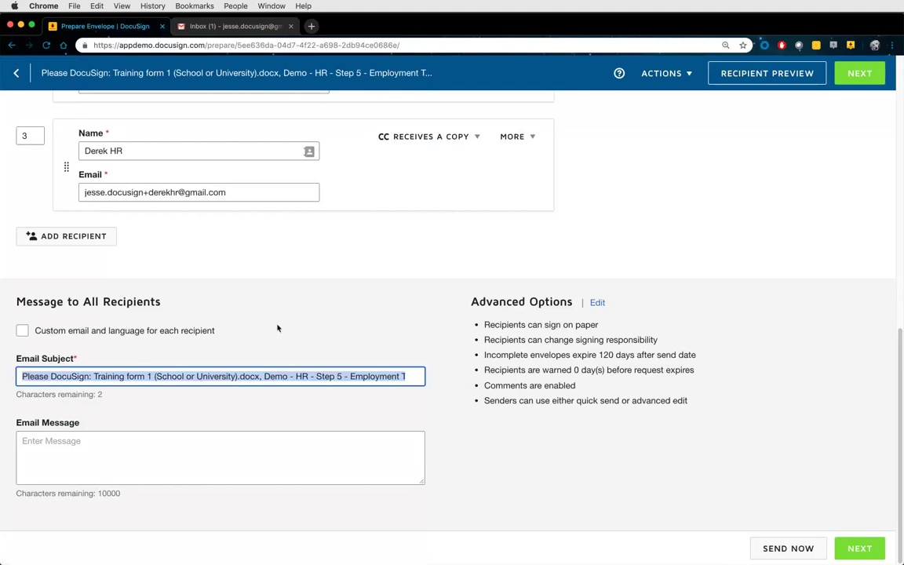
{"action": "type", "text": "Please sign"}
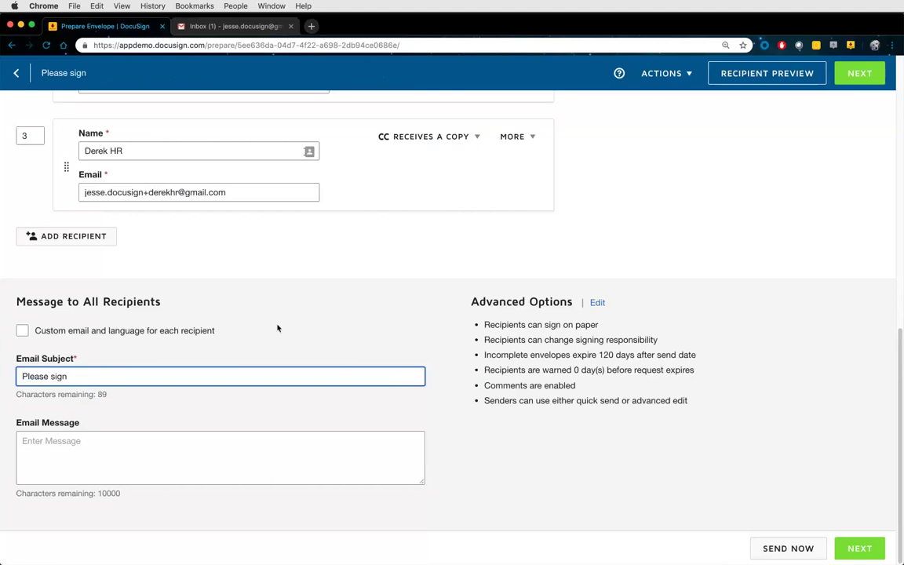
{"action": "type", "text": " UTRGV Training Form - "}
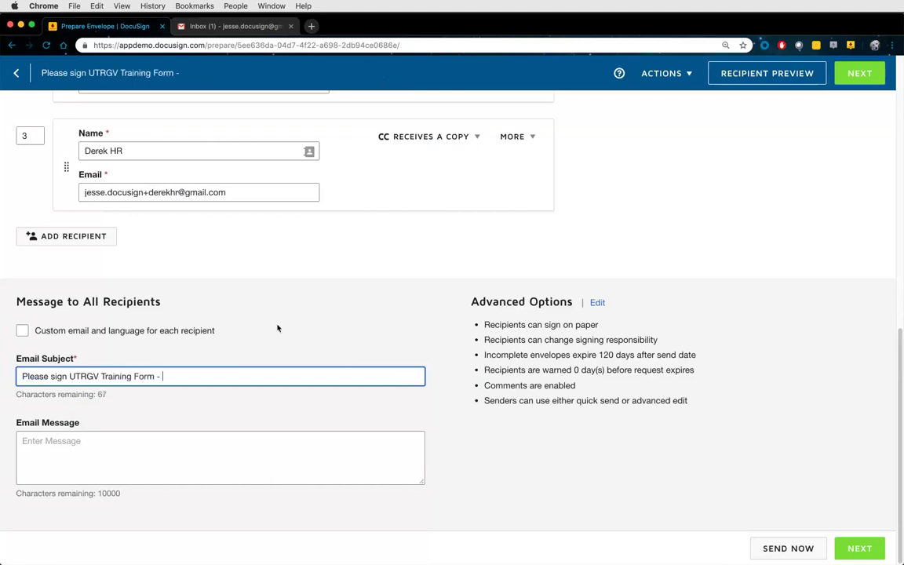
{"action": "type", "text": "Thanks"}
Write 'Hello World :)' as the email message
{"action": "left_click", "coordinate": [315, 440]}
{"action": "type", "text": "Hello "}
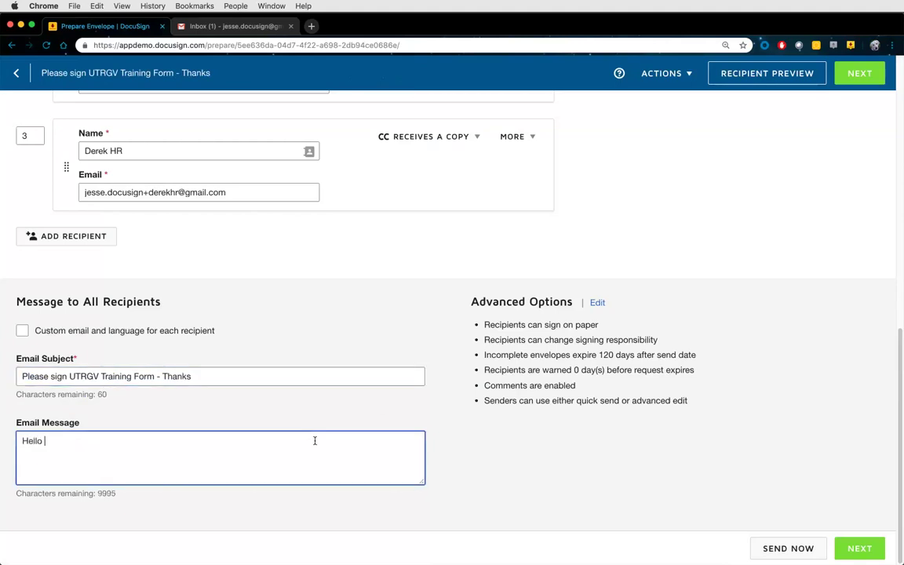
{"action": "type", "text": "World :)"}
{"action": "left_click", "coordinate": [224, 376]}
{"action": "triple_click", "coordinate": [224, 376]}
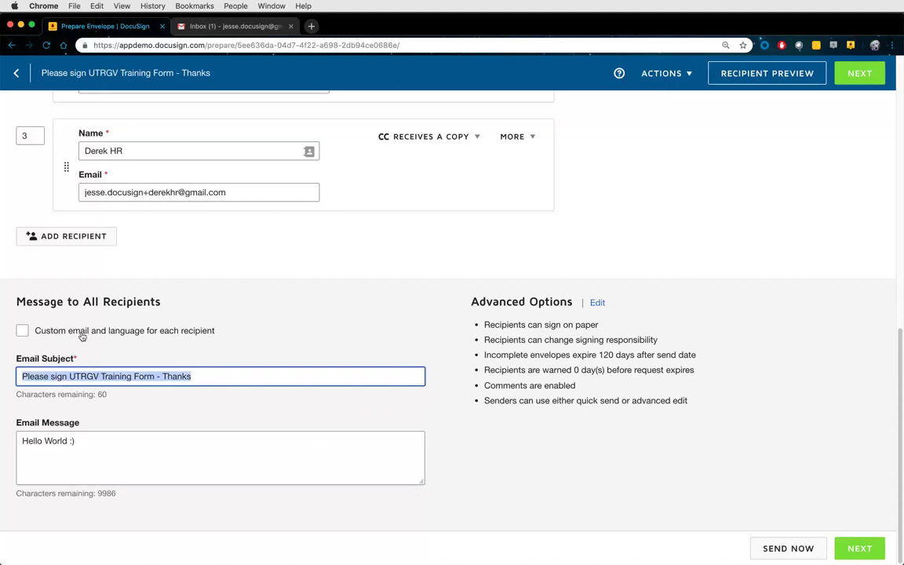
Tick 'Custom email and language for each recipient' and review each recipient's email settings
{"action": "left_click", "coordinate": [83, 335]}
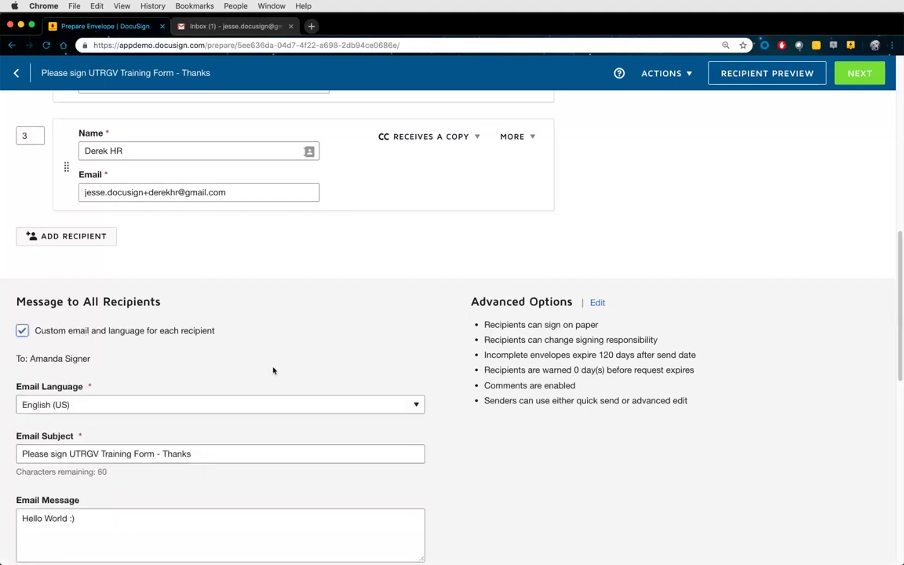
{"action": "scroll", "coordinate": [438, 366], "scroll_direction": "up", "scroll_amount": 5}
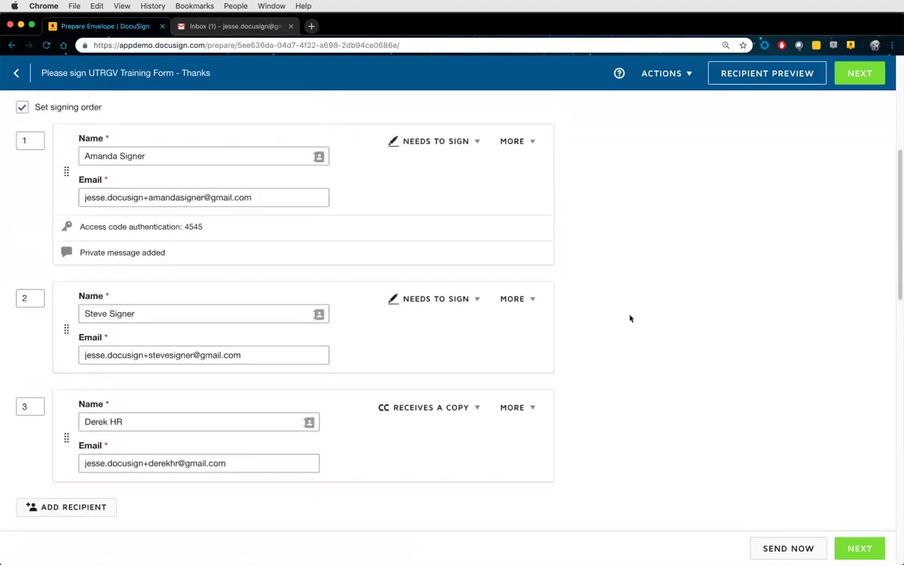
{"action": "scroll", "coordinate": [629, 317], "scroll_direction": "down", "scroll_amount": 1}
{"action": "scroll", "coordinate": [630, 316], "scroll_direction": "up", "scroll_amount": 3}
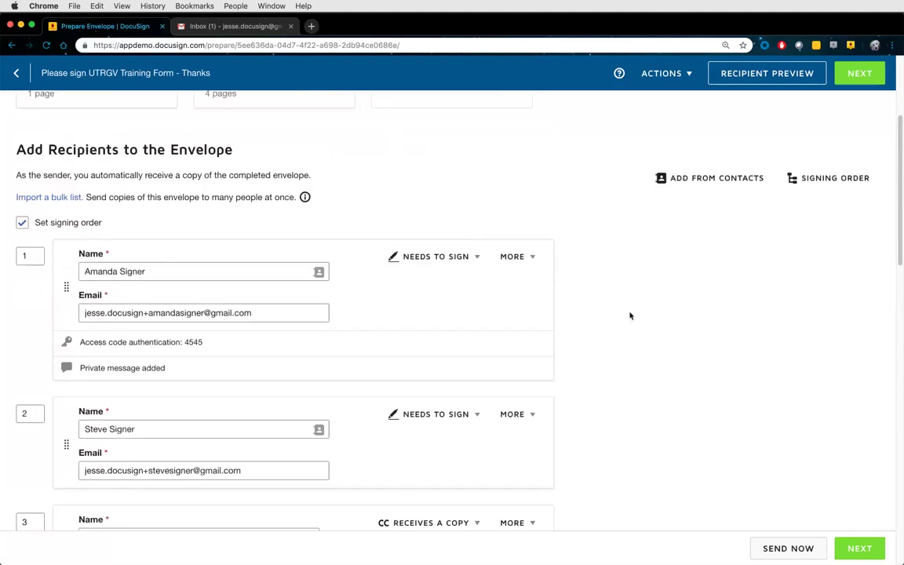
{"action": "scroll", "coordinate": [629, 316], "scroll_direction": "up", "scroll_amount": 2}
{"action": "mouse_move", "coordinate": [97, 168]}
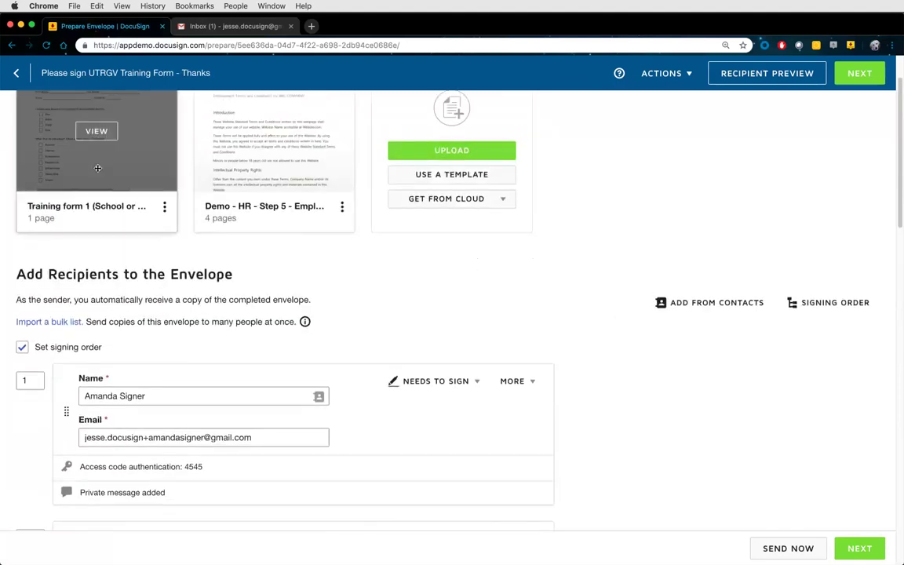
{"action": "scroll", "coordinate": [593, 315], "scroll_direction": "down", "scroll_amount": 4}
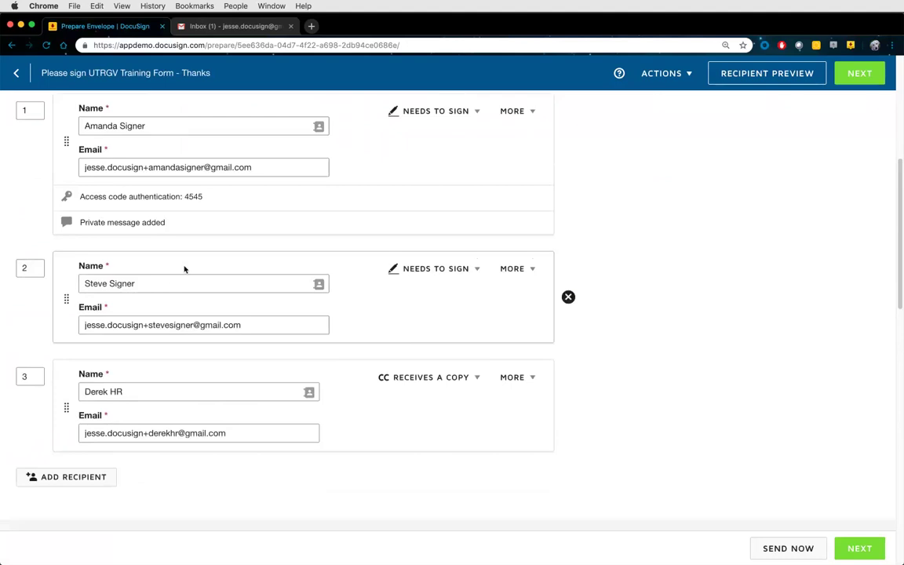
{"action": "scroll", "coordinate": [618, 319], "scroll_direction": "down", "scroll_amount": 5}
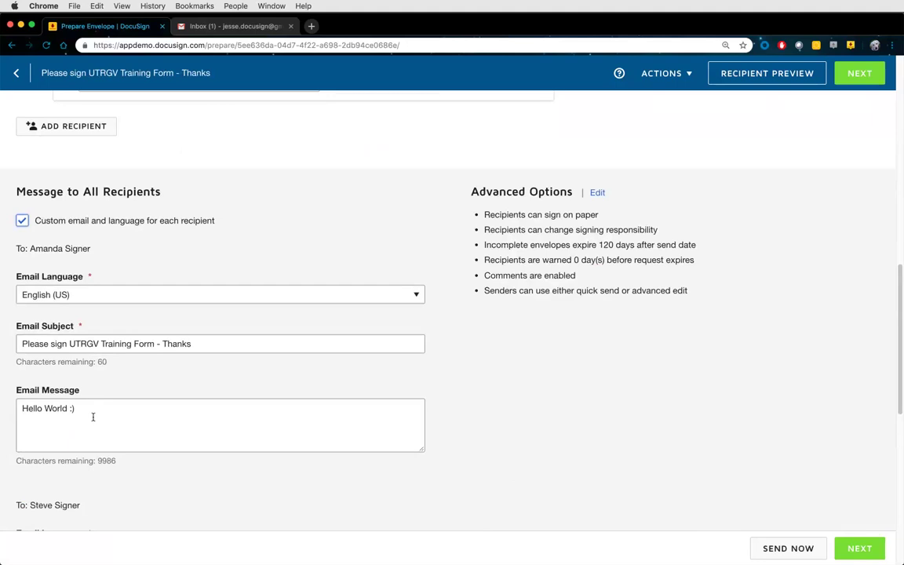
{"action": "left_click", "coordinate": [245, 26]}
{"action": "left_click", "coordinate": [335, 191]}
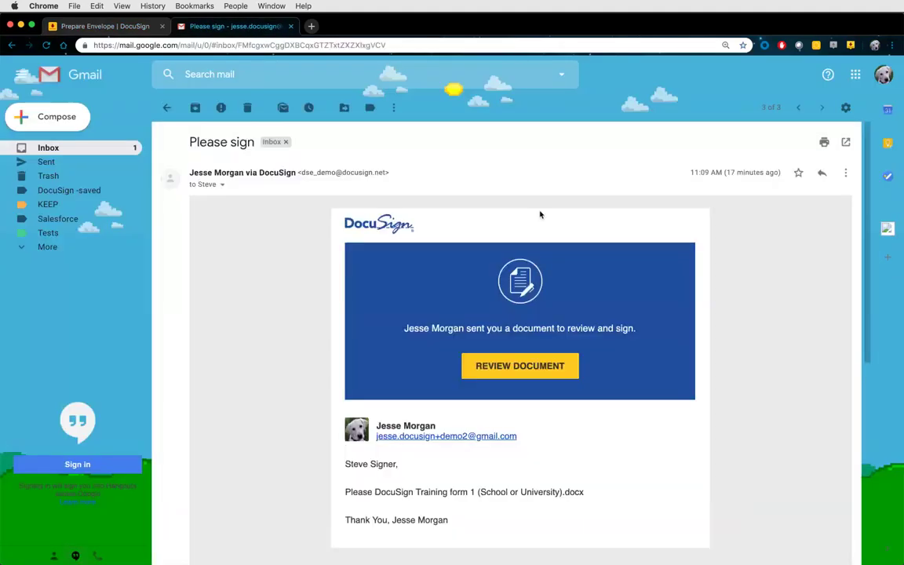
{"action": "scroll", "coordinate": [591, 288], "scroll_direction": "down", "scroll_amount": 2}
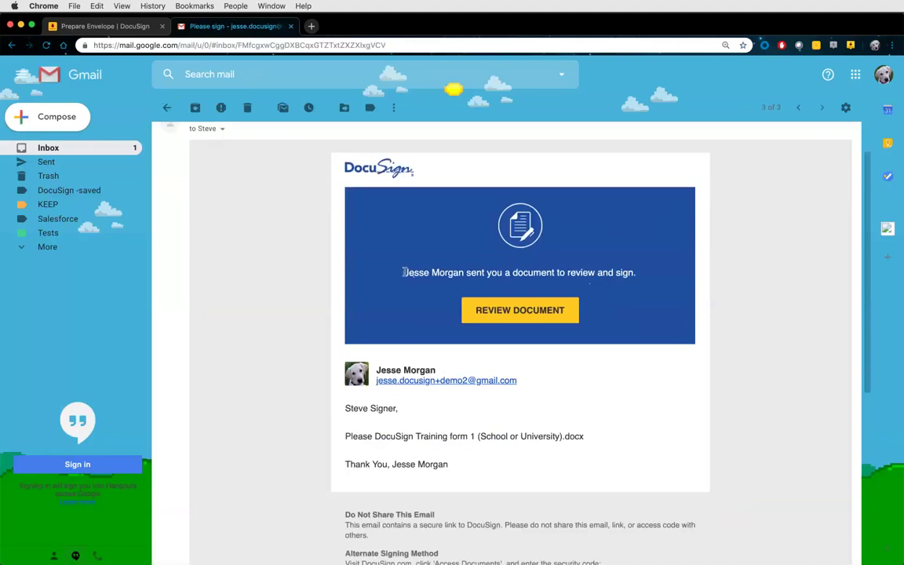
{"action": "left_click_drag", "start_coordinate": [405, 272], "coordinate": [640, 272]}
{"action": "left_click", "coordinate": [640, 272]}
{"action": "scroll", "coordinate": [541, 310], "scroll_direction": "down", "scroll_amount": 2}
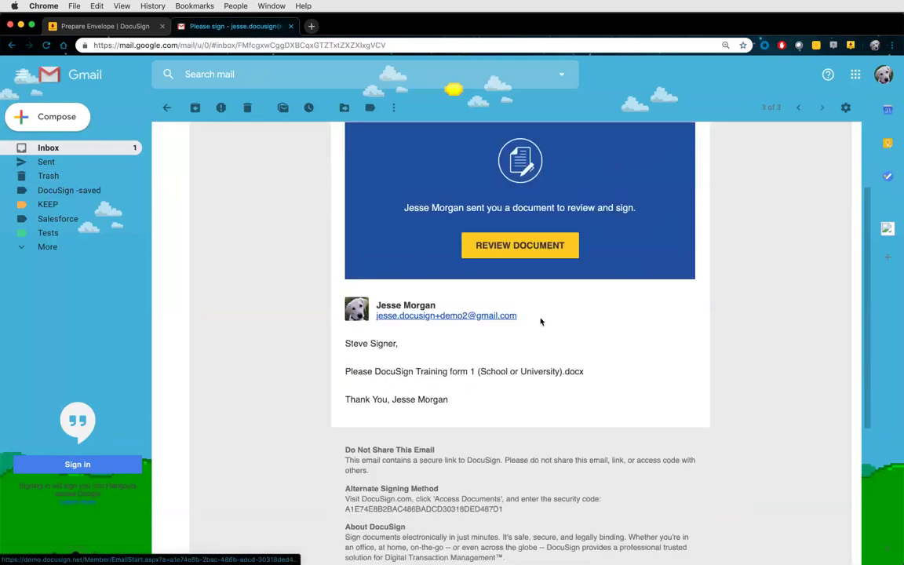
{"action": "scroll", "coordinate": [541, 320], "scroll_direction": "down", "scroll_amount": 5}
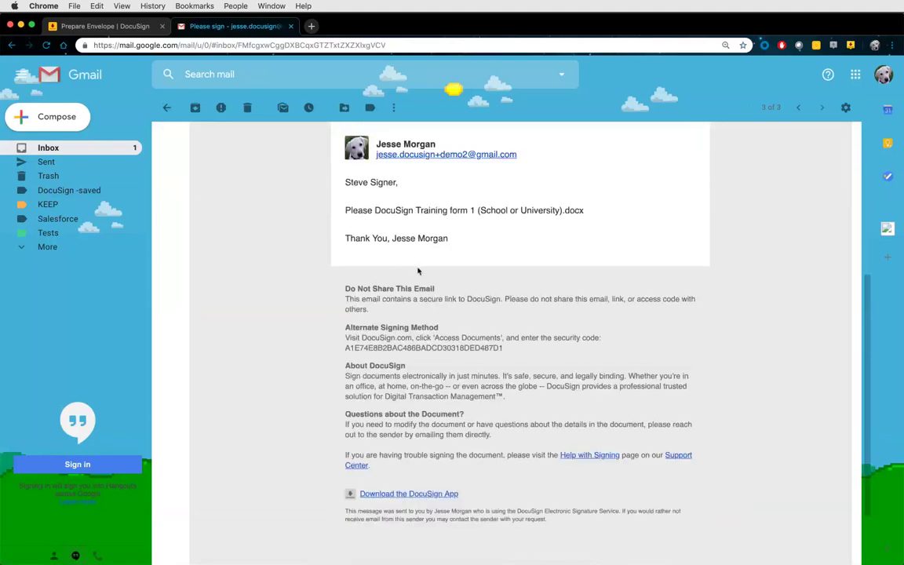
{"action": "left_click_drag", "start_coordinate": [317, 261], "coordinate": [669, 453]}
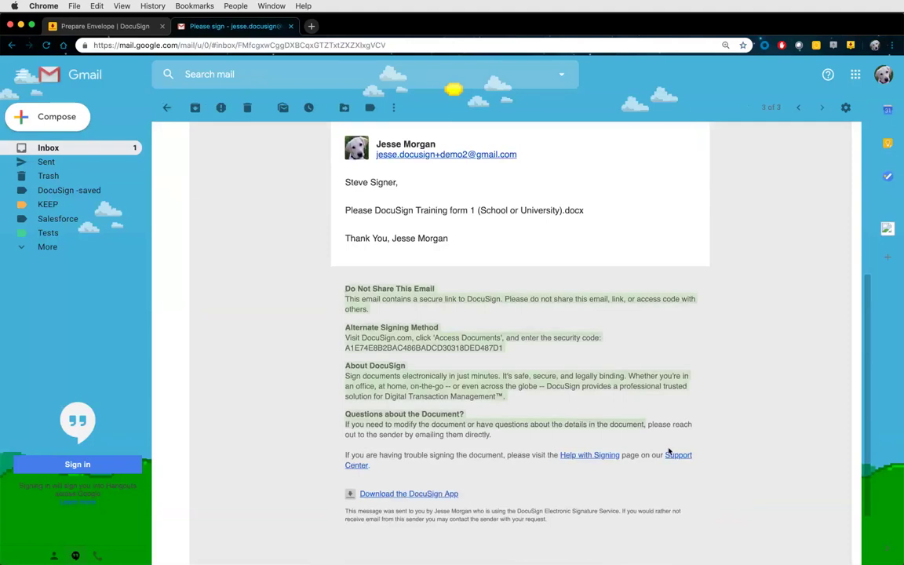
{"action": "left_click", "coordinate": [692, 489]}
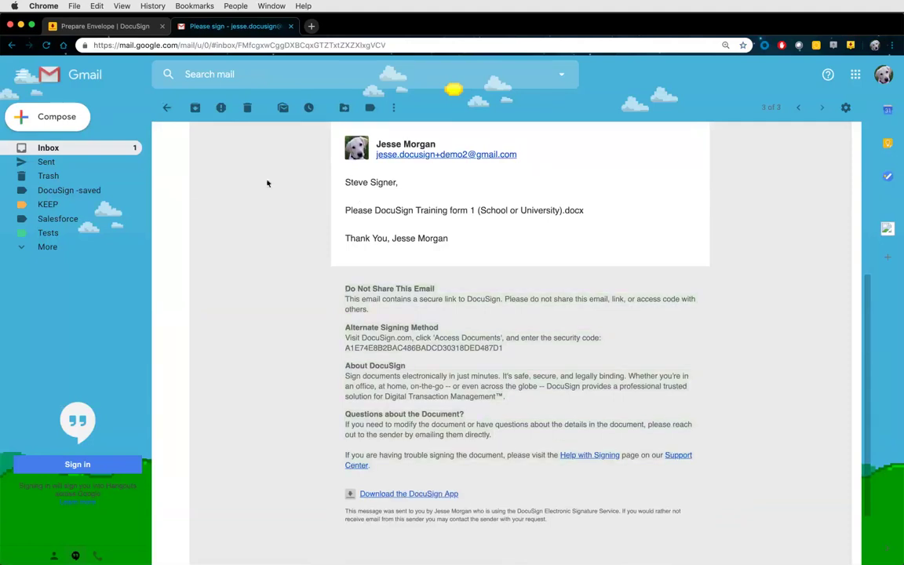
{"action": "scroll", "coordinate": [326, 189], "scroll_direction": "up", "scroll_amount": 4}
{"action": "left_click", "coordinate": [506, 247]}
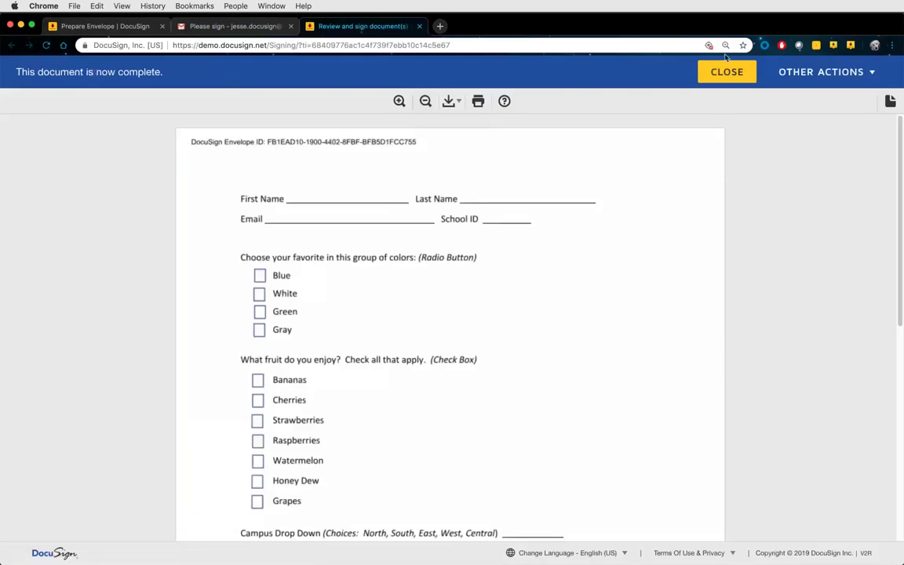
{"action": "left_click", "coordinate": [420, 26]}
{"action": "left_click", "coordinate": [124, 27]}
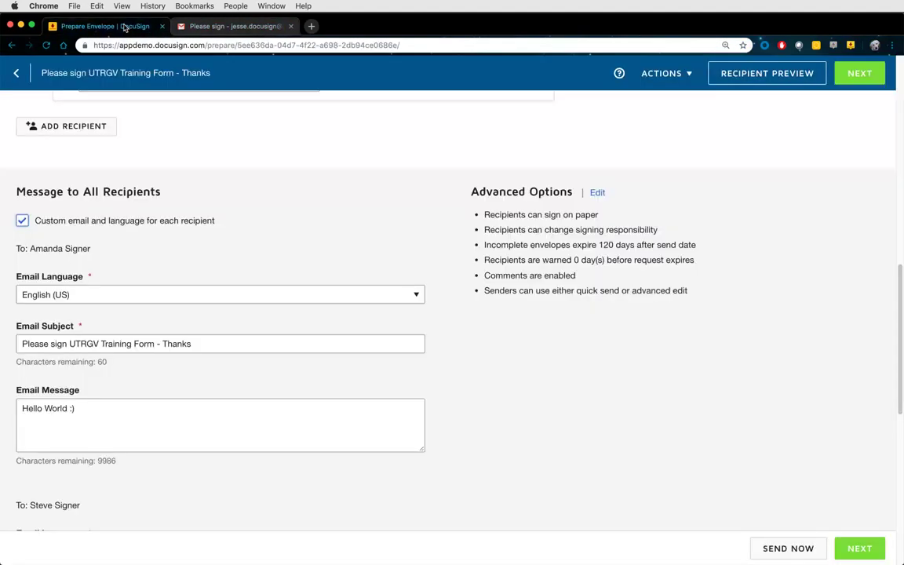
Switch signer 2's Email Language from English (US) to Spanish
{"action": "scroll", "coordinate": [416, 247], "scroll_direction": "down", "scroll_amount": 2}
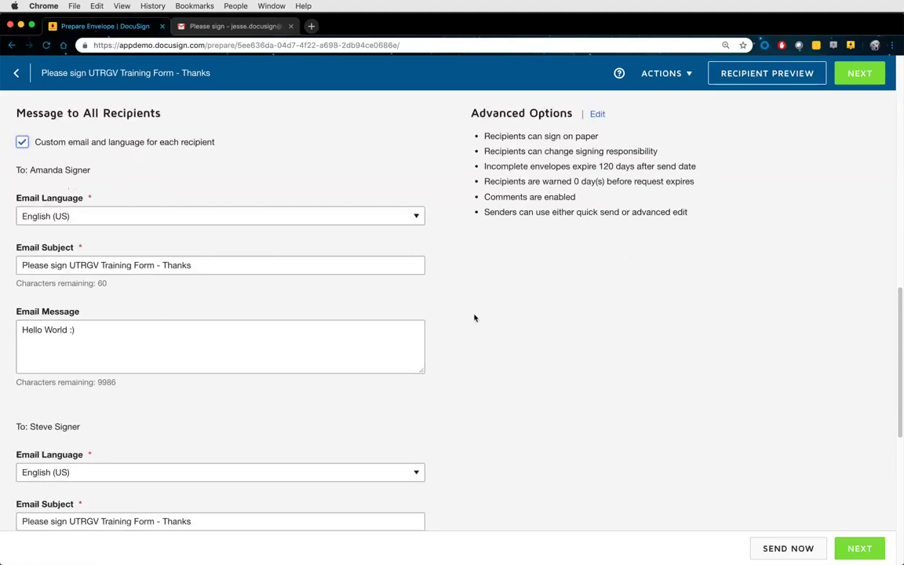
{"action": "scroll", "coordinate": [474, 318], "scroll_direction": "down", "scroll_amount": 5}
{"action": "left_click", "coordinate": [99, 311]}
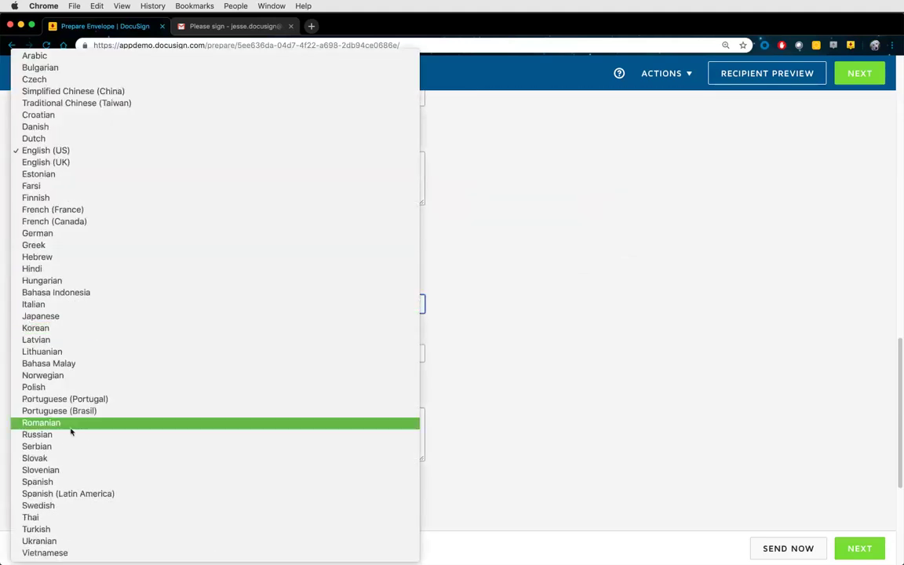
{"action": "left_click", "coordinate": [48, 481]}
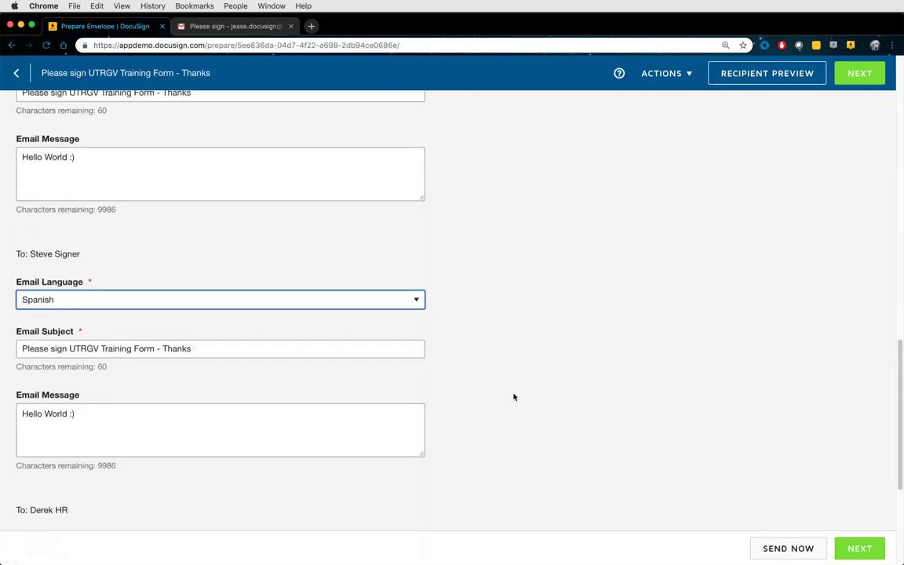
{"action": "scroll", "coordinate": [514, 397], "scroll_direction": "down", "scroll_amount": 2}
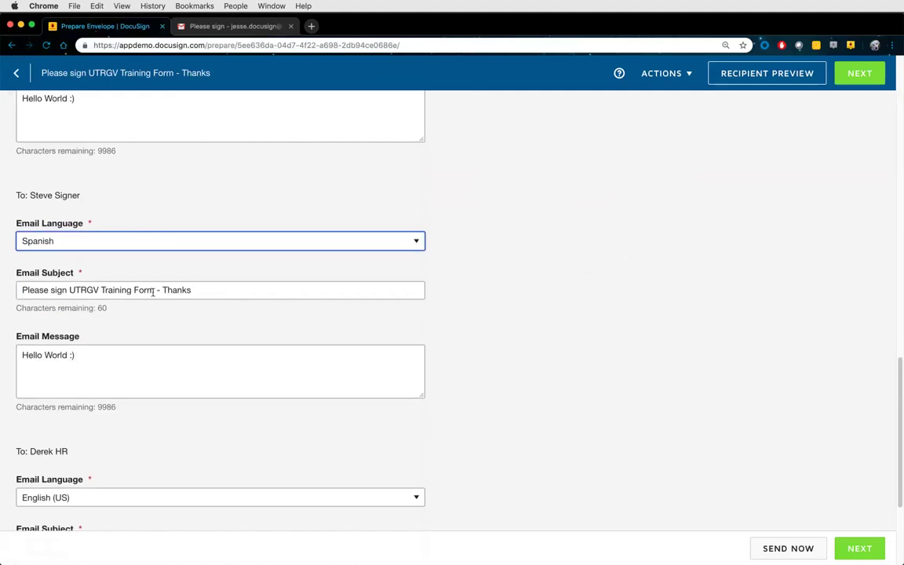
{"action": "scroll", "coordinate": [498, 251], "scroll_direction": "up", "scroll_amount": 5}
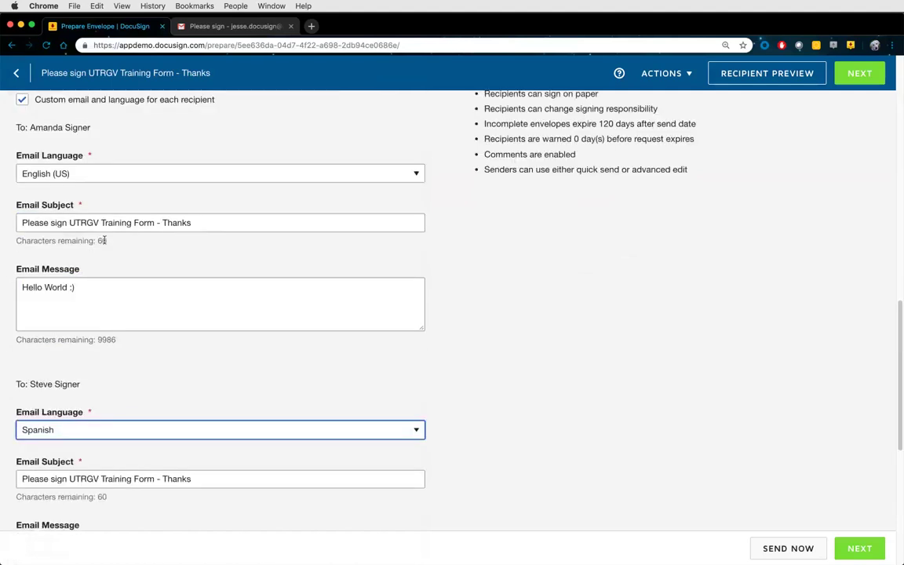
{"action": "scroll", "coordinate": [353, 267], "scroll_direction": "down", "scroll_amount": 5}
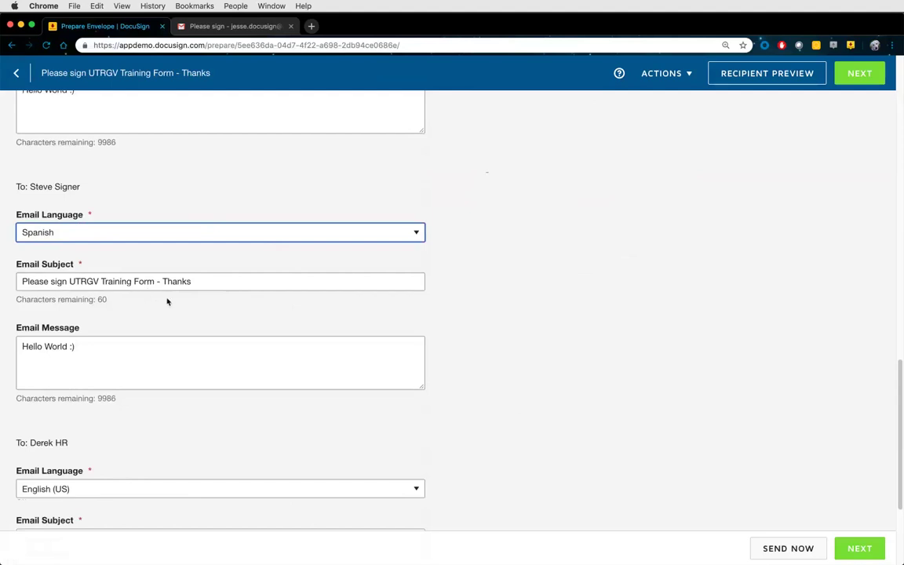
{"action": "scroll", "coordinate": [354, 303], "scroll_direction": "up", "scroll_amount": 8}
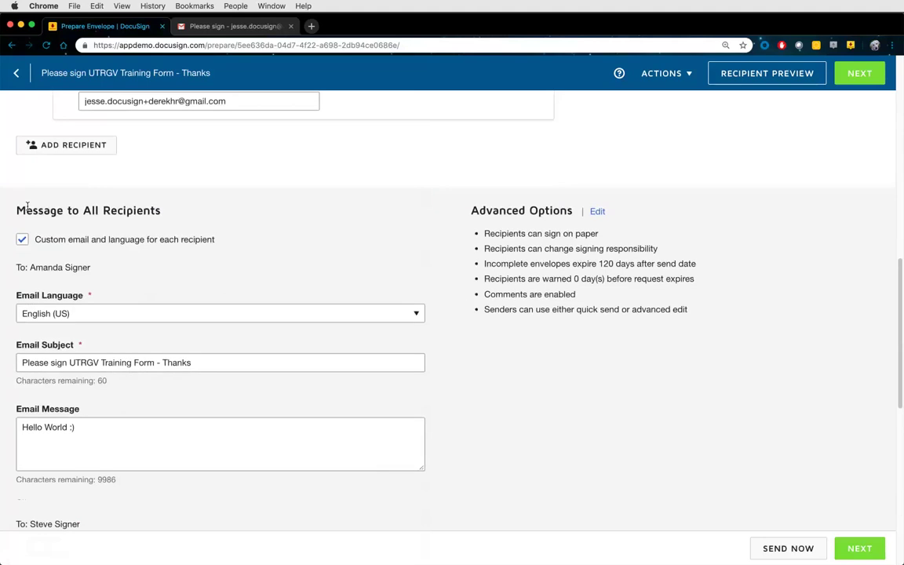
Untick per-recipient email, trim the subject to 'Please sign UTRGV Training Form', and open Advanced Options
{"action": "left_click", "coordinate": [22, 239]}
{"action": "double_click", "coordinate": [68, 375]}
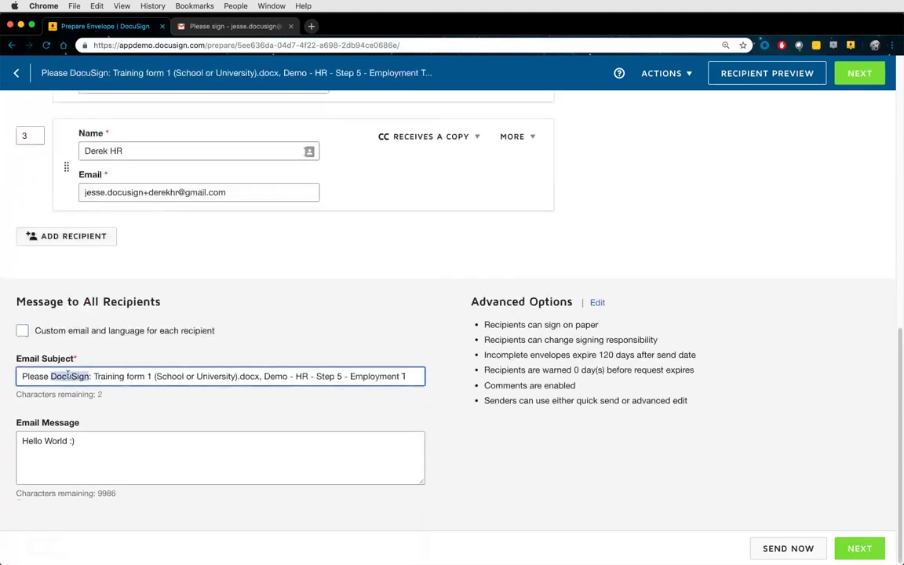
{"action": "key", "text": "ctrl+a"}
{"action": "type", "text": "Please sign UTRGV Training Form - Thanks"}
{"action": "key", "text": "shift+Left"}
{"action": "key", "text": "shift+Left"}
{"action": "key", "text": "shift+Left"}
{"action": "key", "text": "shift+Left"}
{"action": "key", "text": "shift+Left"}
{"action": "key", "text": "shift+Left"}
{"action": "key", "text": "shift+Left"}
{"action": "key", "text": "shift+Left"}
{"action": "key", "text": "shift+Left"}
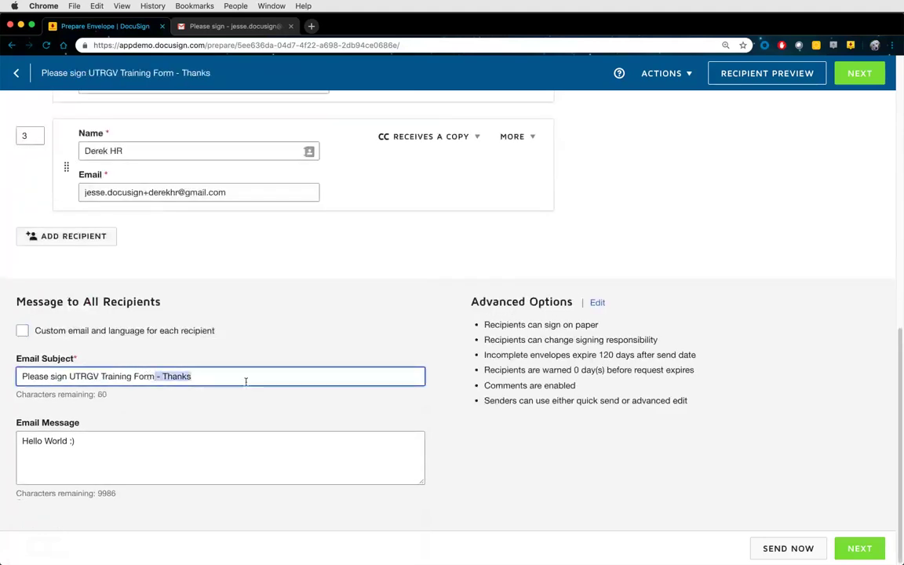
{"action": "key", "text": "BackSpace"}
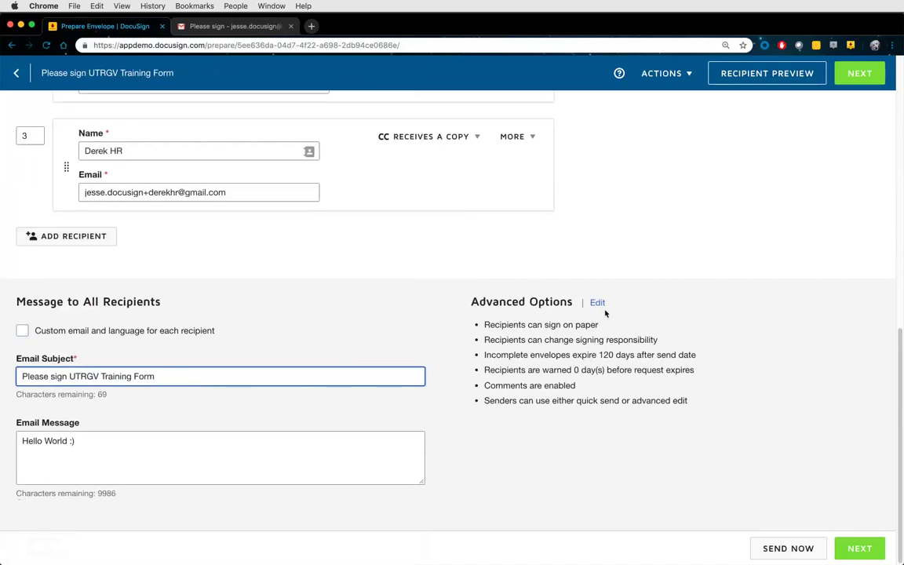
{"action": "left_click", "coordinate": [598, 304]}
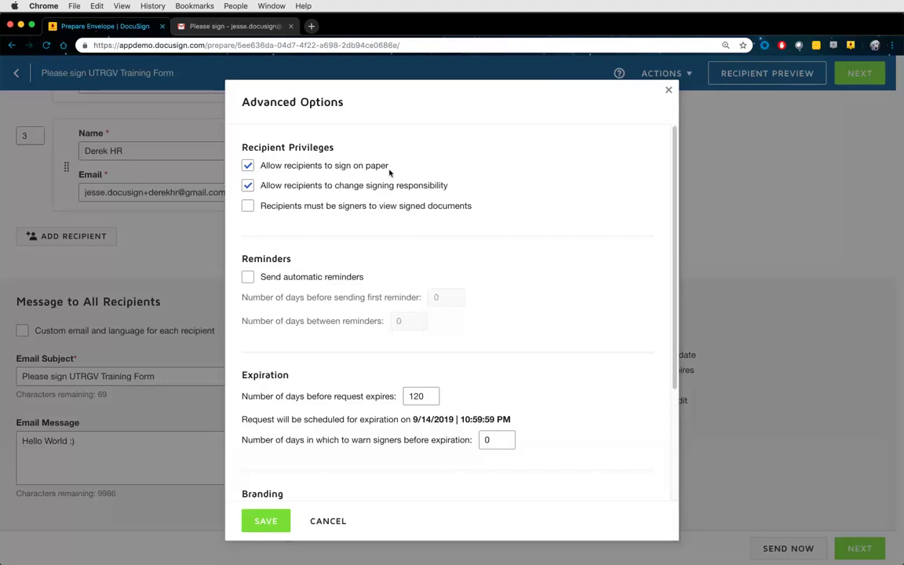
Untick 'Allow recipients to sign on paper' and review the remaining advanced options
{"action": "left_click", "coordinate": [377, 167]}
{"action": "scroll", "coordinate": [510, 177], "scroll_direction": "down", "scroll_amount": 3}
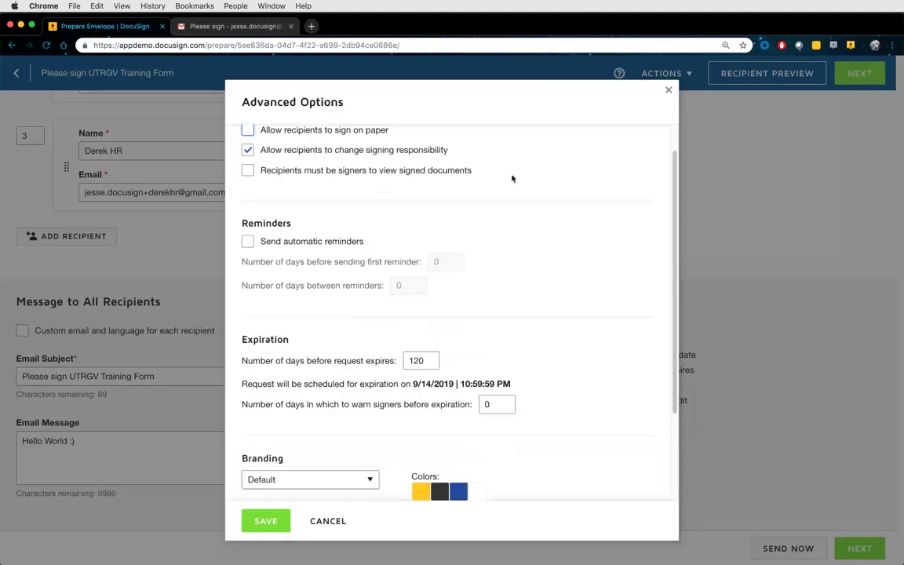
{"action": "scroll", "coordinate": [514, 178], "scroll_direction": "down", "scroll_amount": 2}
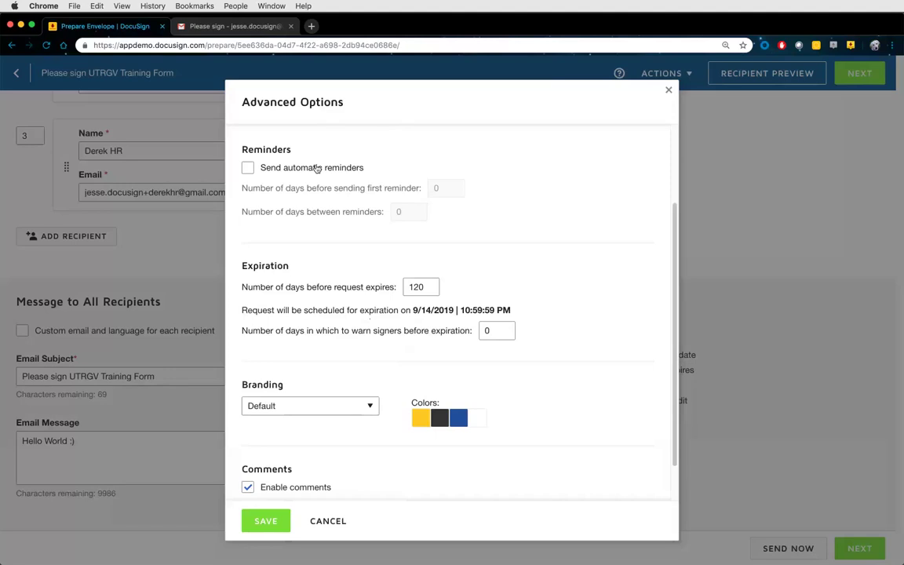
Enable automatic reminders, sending the first after 2 days and repeating every 2 days
{"action": "left_click", "coordinate": [254, 172]}
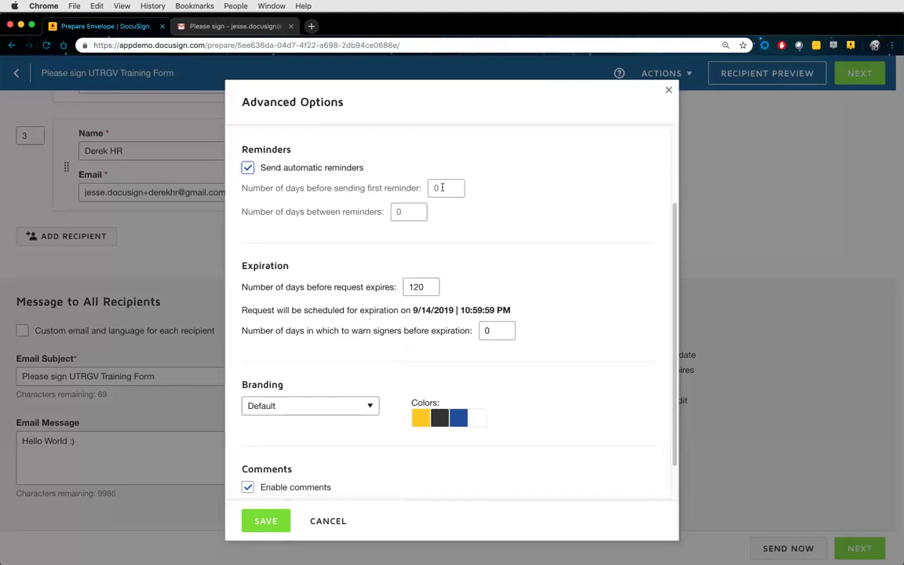
{"action": "left_click", "coordinate": [442, 188]}
{"action": "key", "text": "BackSpace"}
{"action": "type", "text": "2"}
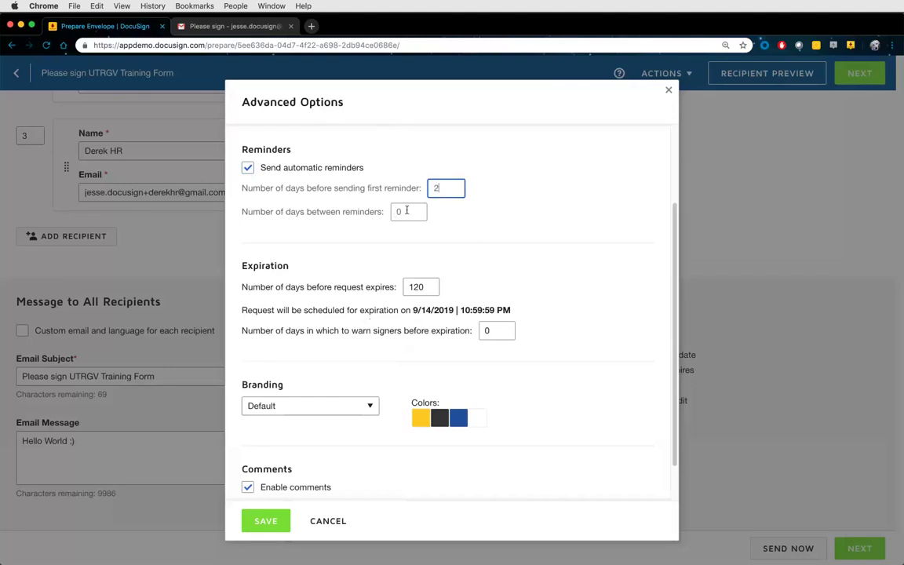
{"action": "left_click", "coordinate": [408, 211]}
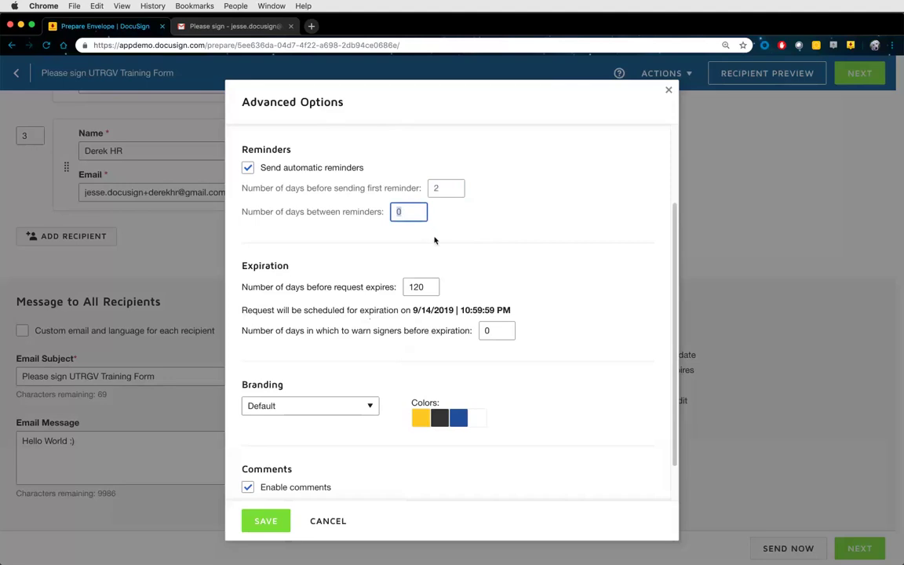
{"action": "type", "text": "2"}
{"action": "scroll", "coordinate": [461, 244], "scroll_direction": "down", "scroll_amount": 1}
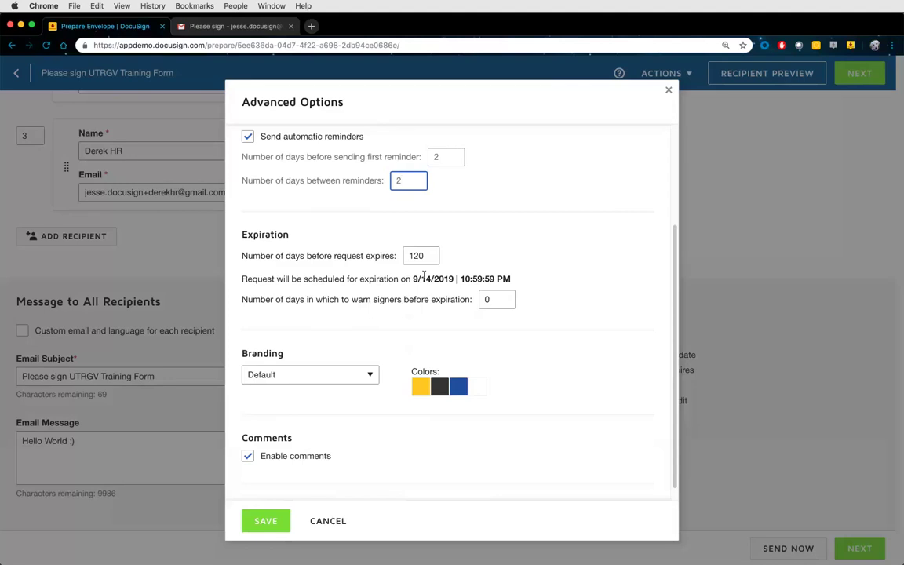
Set the envelope to expire after 30 days and warn signers 5 days before expiration
{"action": "key", "text": "Tab"}
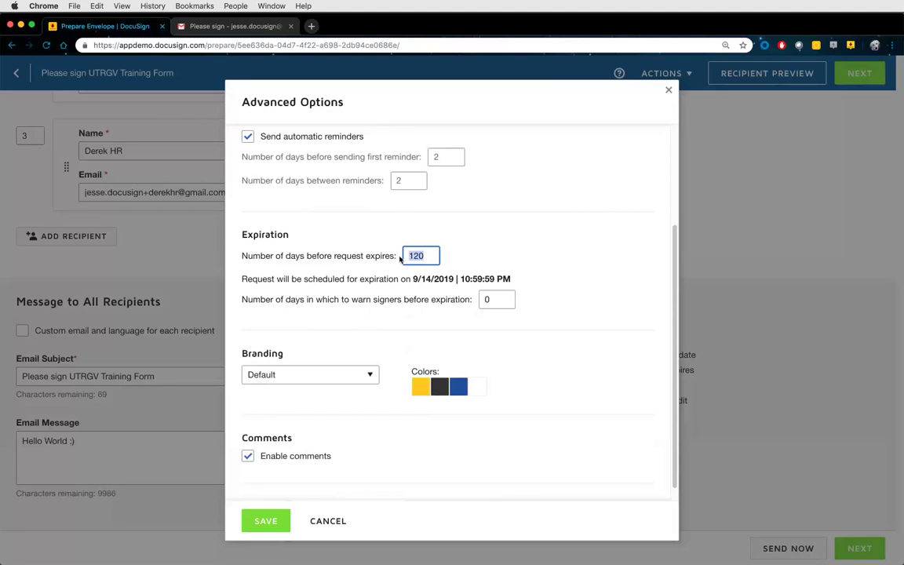
{"action": "type", "text": "30"}
{"action": "left_click_drag", "start_coordinate": [413, 279], "coordinate": [455, 279]}
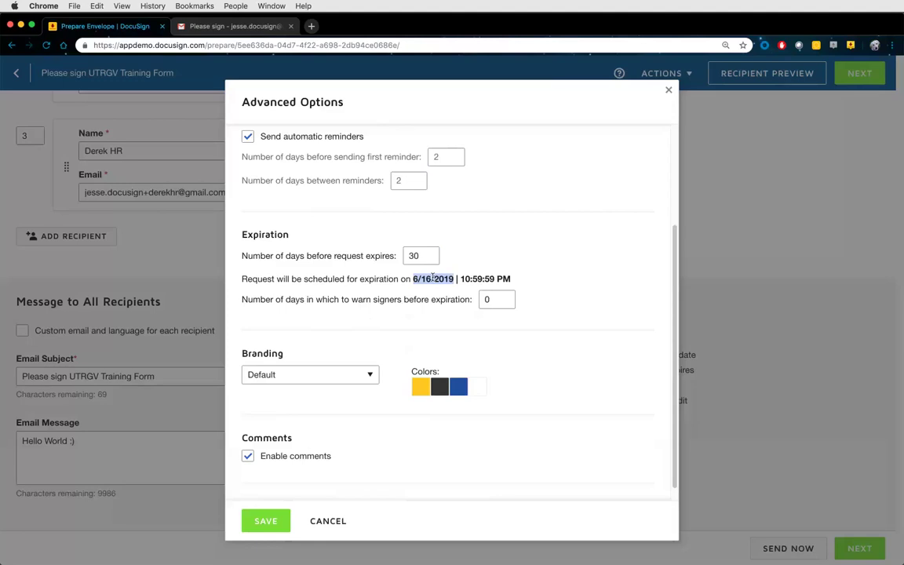
{"action": "left_click", "coordinate": [432, 279]}
{"action": "double_click", "coordinate": [492, 299]}
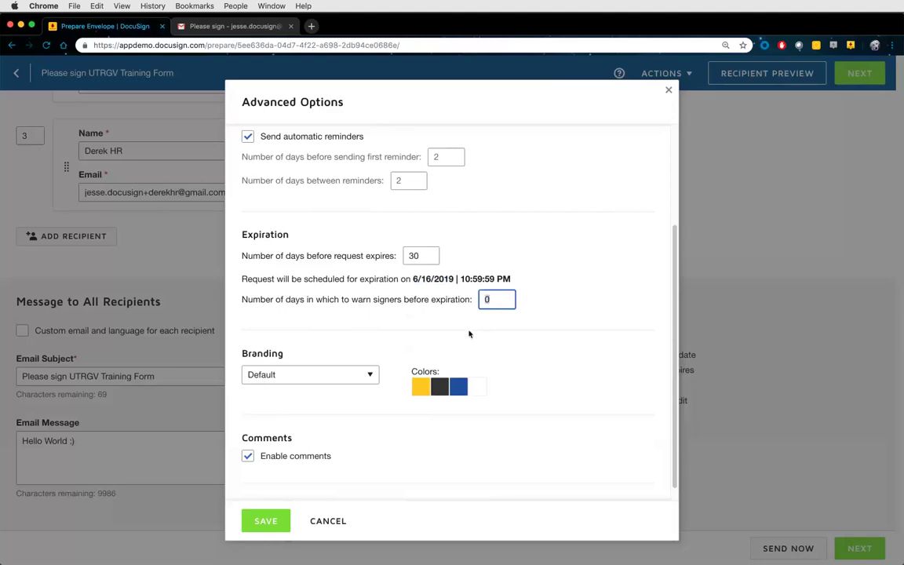
{"action": "type", "text": "5"}
Save the advanced options and continue to the Add Fields page
{"action": "left_click", "coordinate": [284, 512]}
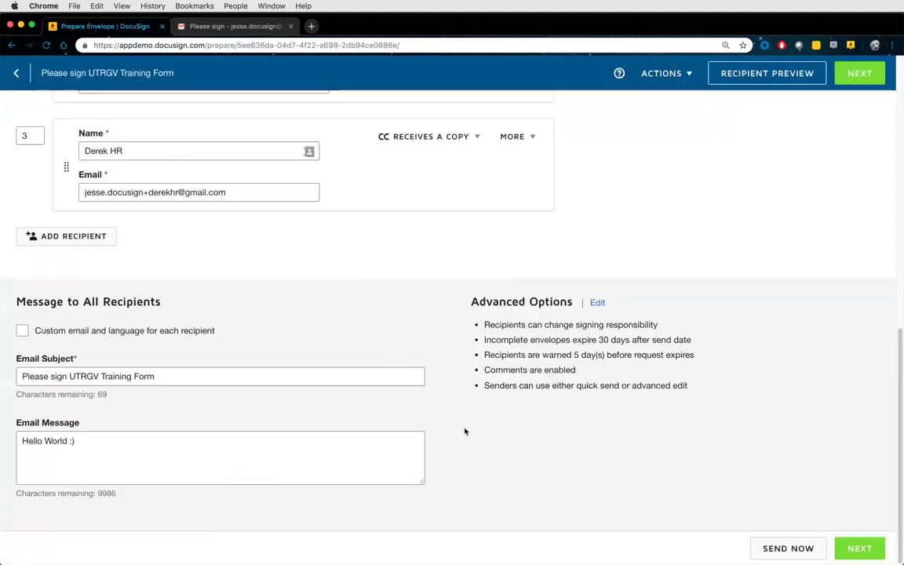
{"action": "left_click", "coordinate": [859, 549]}
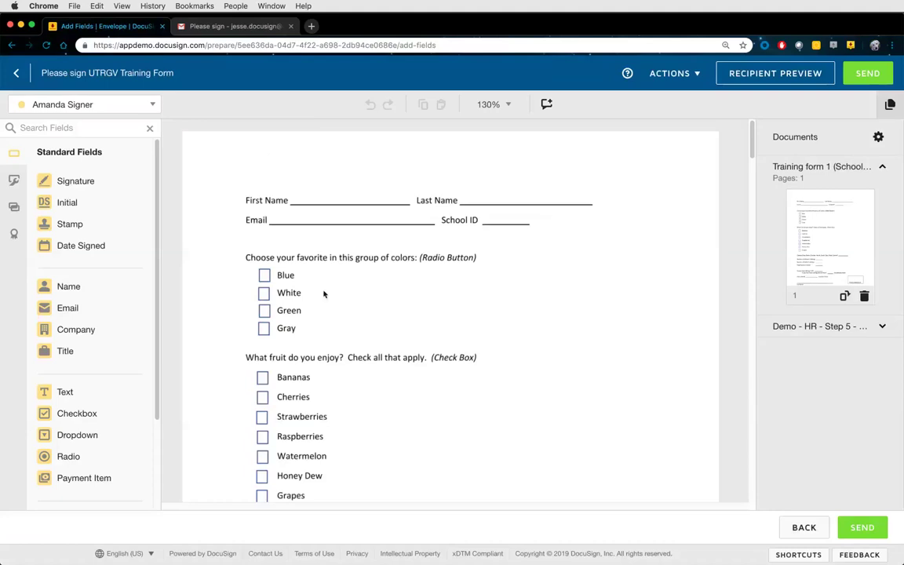
{"action": "left_click", "coordinate": [103, 107]}
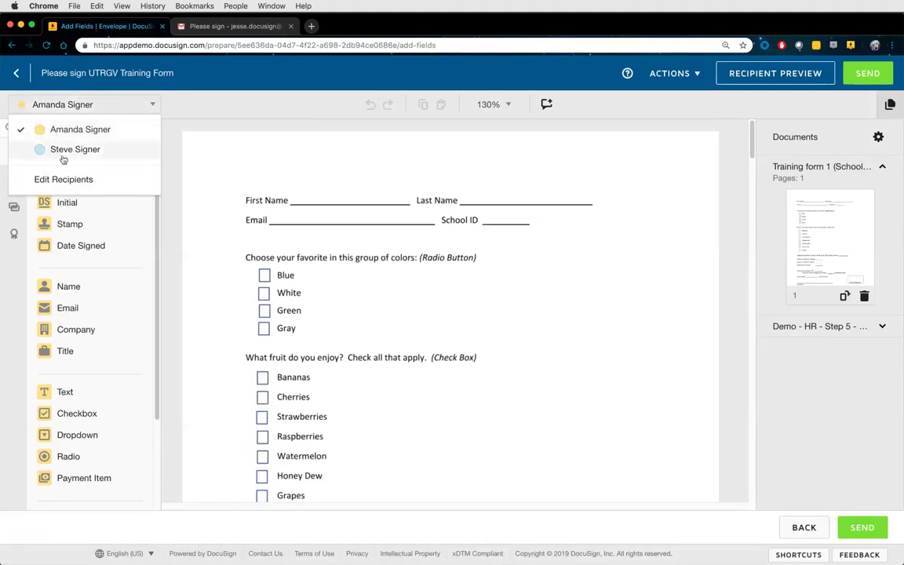
{"action": "left_click", "coordinate": [63, 149]}
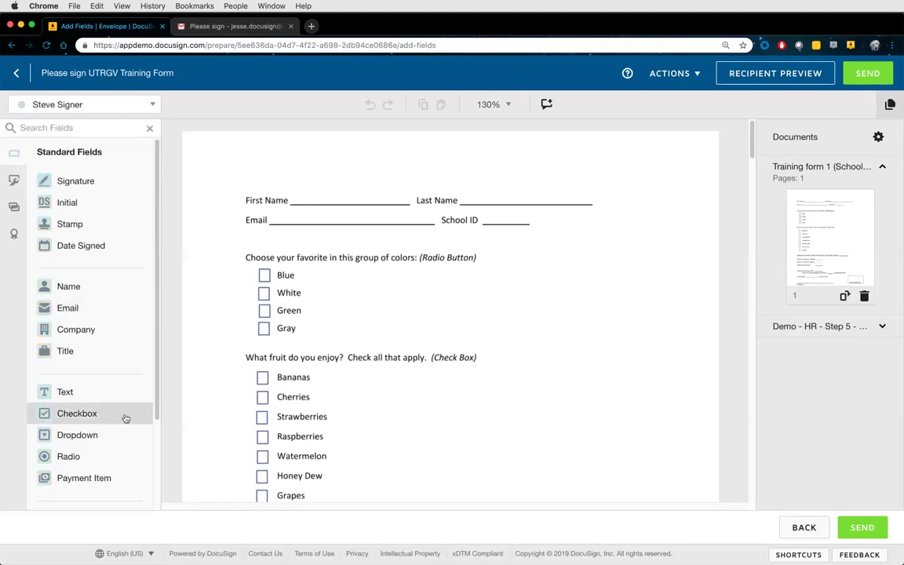
{"action": "left_click", "coordinate": [116, 108]}
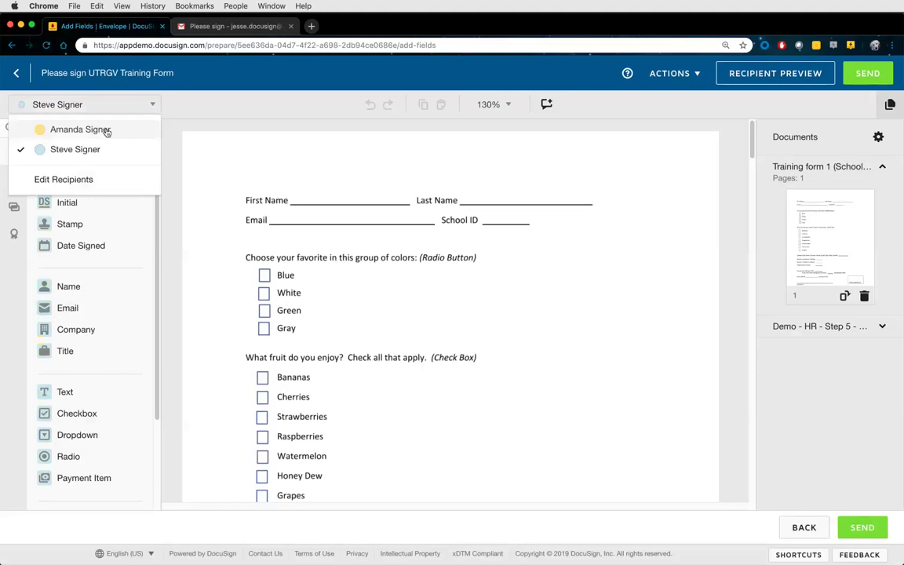
{"action": "left_click", "coordinate": [106, 130]}
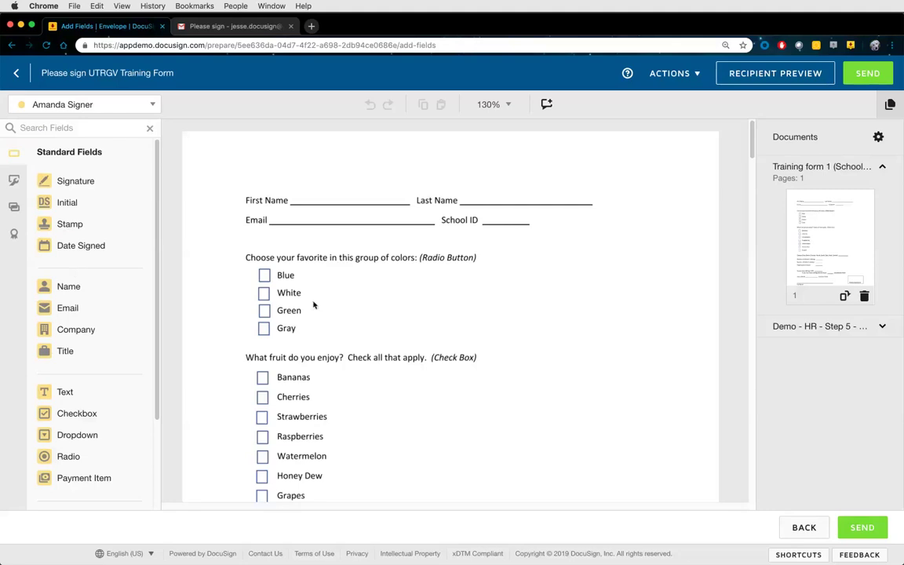
{"action": "scroll", "coordinate": [365, 299], "scroll_direction": "down", "scroll_amount": 8}
{"action": "scroll", "coordinate": [367, 298], "scroll_direction": "down", "scroll_amount": 2}
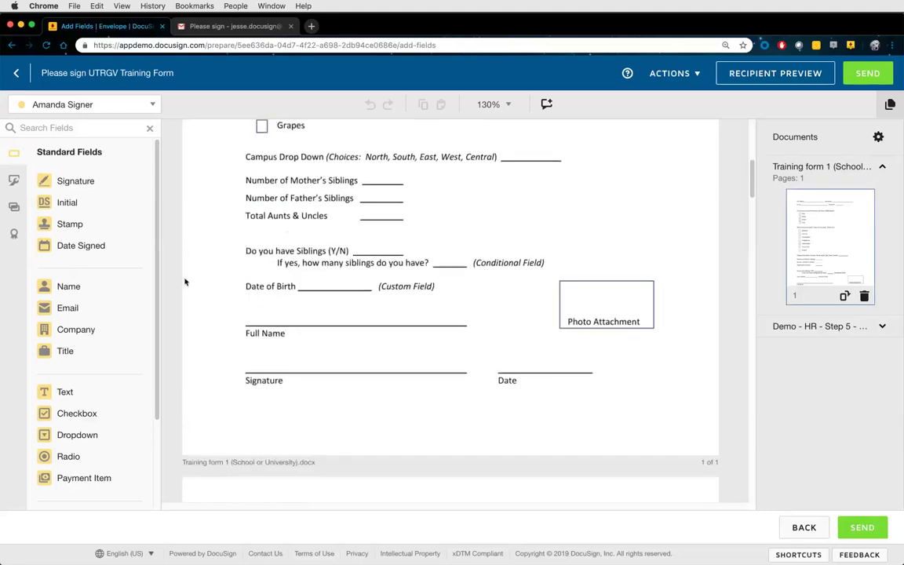
Place Full Name, Signature and Date Signed fields for the first signer on the form
{"action": "left_click_drag", "start_coordinate": [89, 288], "coordinate": [248, 318]}
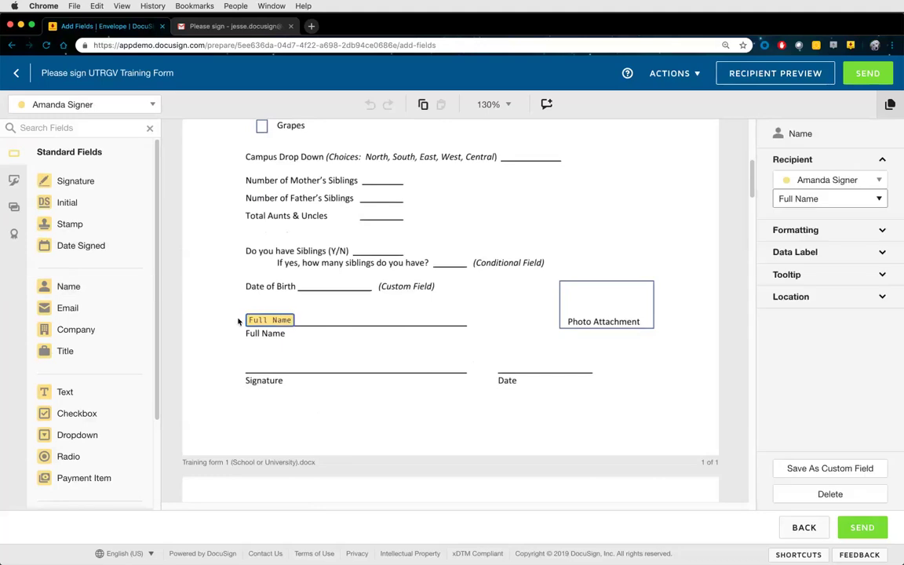
{"action": "mouse_move", "coordinate": [110, 192]}
{"action": "left_mouse_down"}
{"action": "mouse_move", "coordinate": [206, 322]}
{"action": "mouse_move", "coordinate": [247, 348]}
{"action": "left_mouse_up"}
{"action": "mouse_move", "coordinate": [103, 247]}
{"action": "left_mouse_down"}
{"action": "mouse_move", "coordinate": [371, 308]}
{"action": "mouse_move", "coordinate": [477, 365]}
{"action": "mouse_move", "coordinate": [505, 367]}
{"action": "left_mouse_up"}
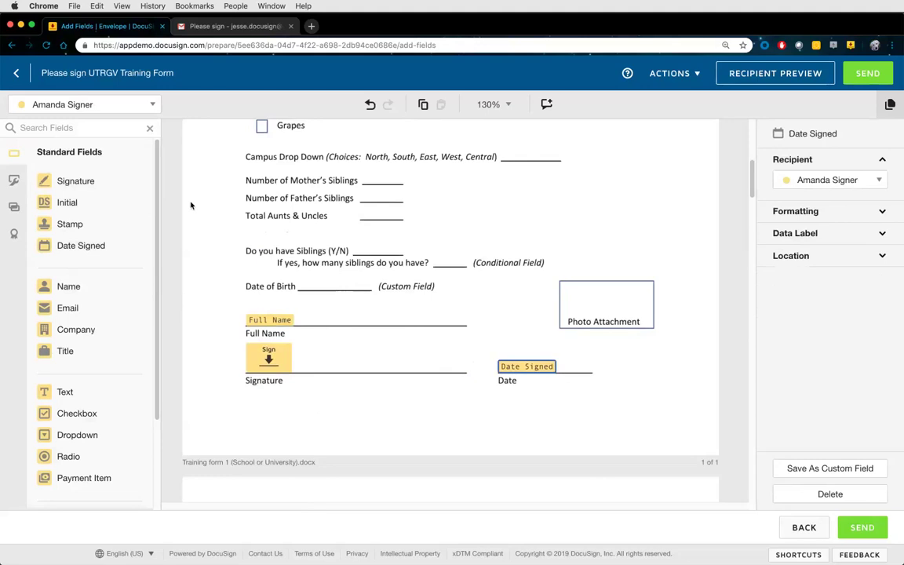
Switch to the second signer and place their Signature and Date Signed fields below the first ones
{"action": "left_click", "coordinate": [120, 107]}
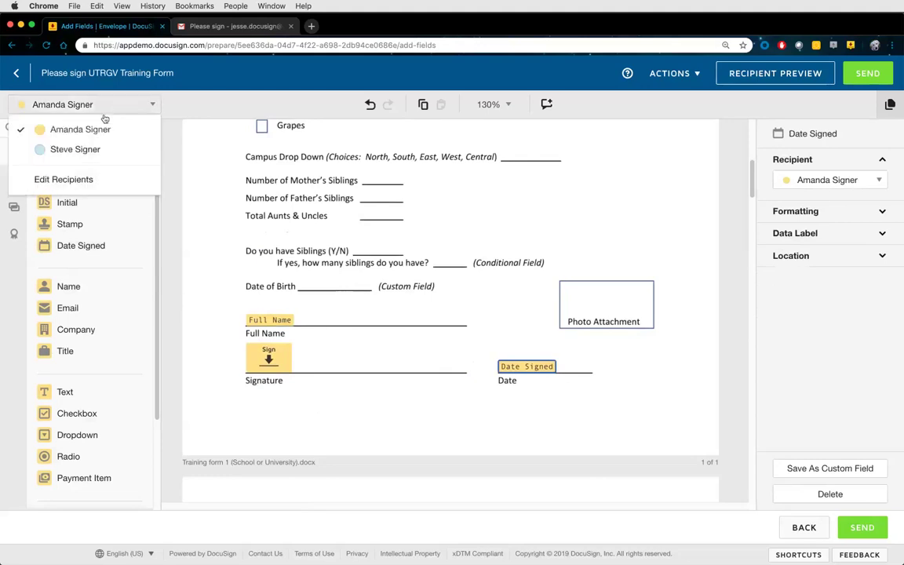
{"action": "left_click", "coordinate": [59, 148]}
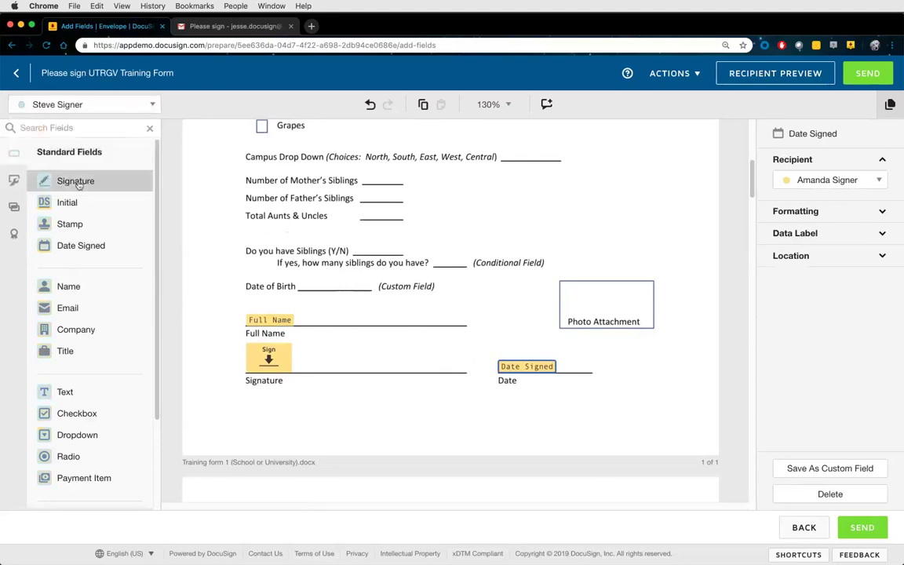
{"action": "mouse_move", "coordinate": [72, 178]}
{"action": "left_mouse_down"}
{"action": "mouse_move", "coordinate": [347, 362]}
{"action": "mouse_move", "coordinate": [381, 406]}
{"action": "mouse_move", "coordinate": [245, 408]}
{"action": "left_mouse_up"}
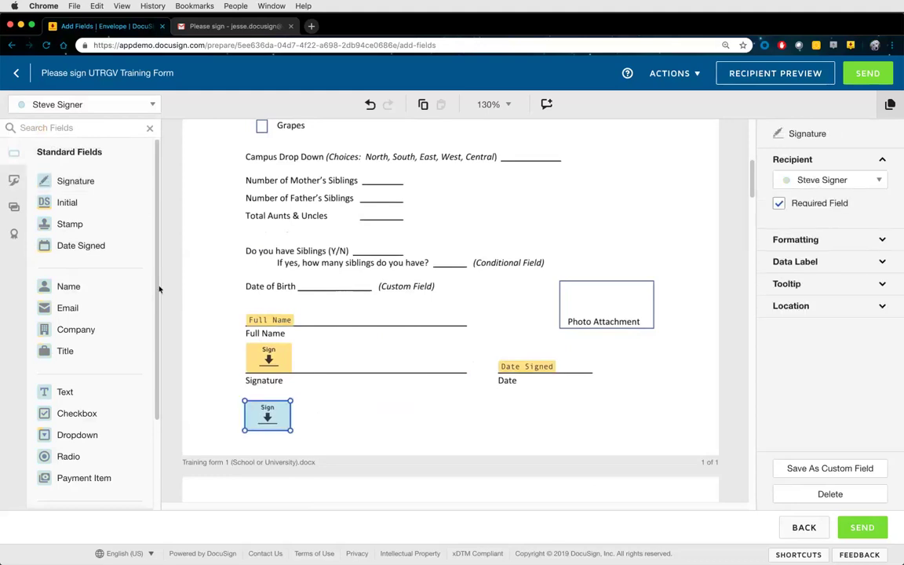
{"action": "left_click_drag", "start_coordinate": [68, 248], "coordinate": [503, 421]}
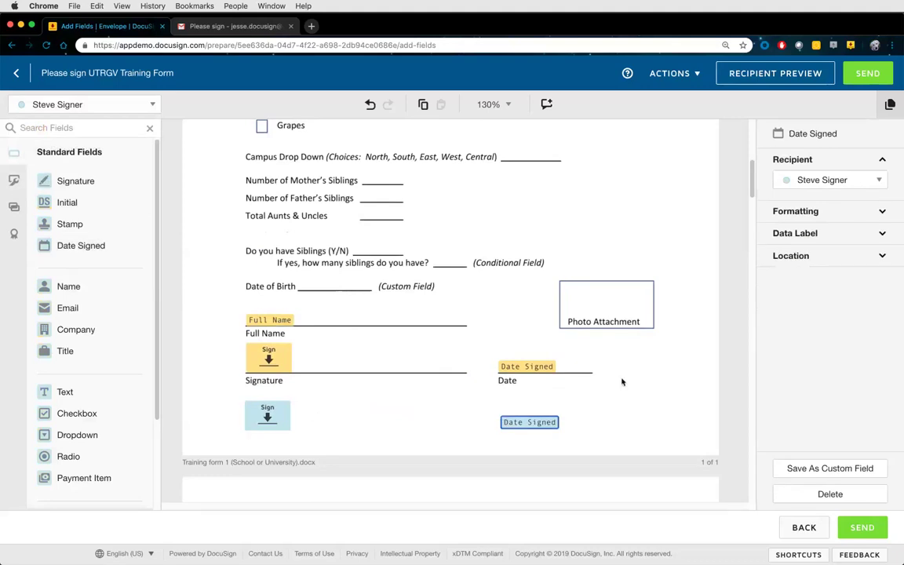
Delete the Full Name field and place a new one on the Full Name line
{"action": "left_click", "coordinate": [286, 321]}
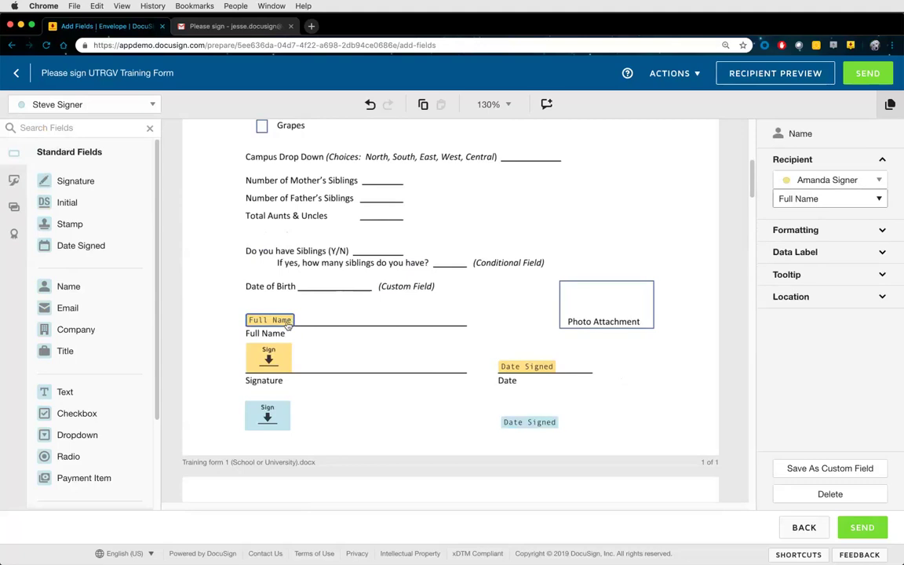
{"action": "key", "text": "Delete"}
{"action": "mouse_move", "coordinate": [103, 287]}
{"action": "left_mouse_down"}
{"action": "mouse_move", "coordinate": [232, 303]}
{"action": "mouse_move", "coordinate": [251, 323]}
{"action": "left_mouse_up"}
Select the Full Name field and set its recipient to the first signer
{"action": "left_click", "coordinate": [311, 318]}
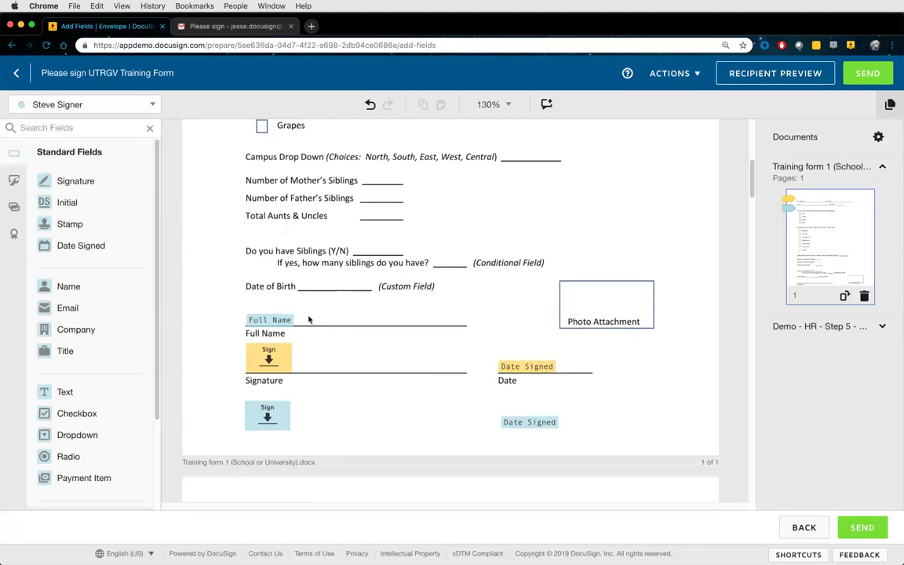
{"action": "left_click", "coordinate": [281, 321]}
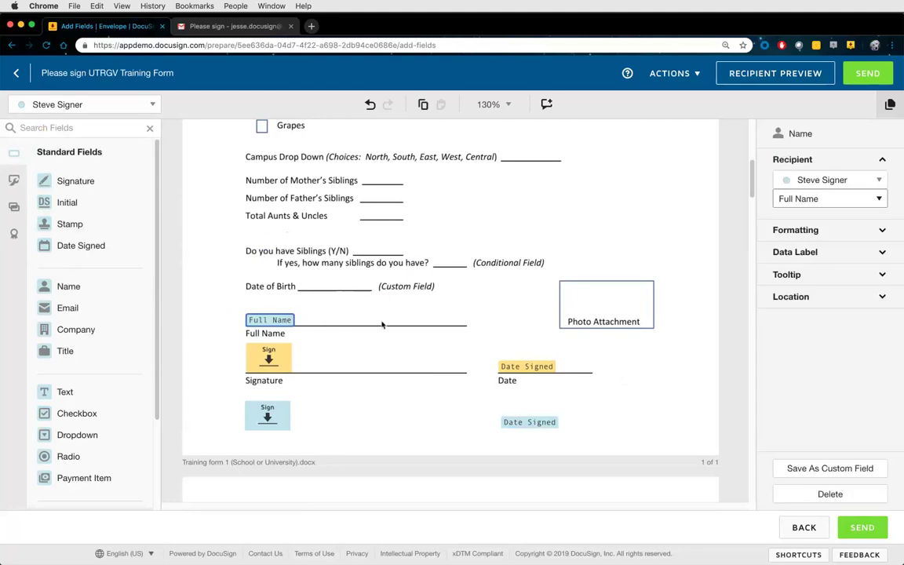
{"action": "left_click", "coordinate": [335, 317]}
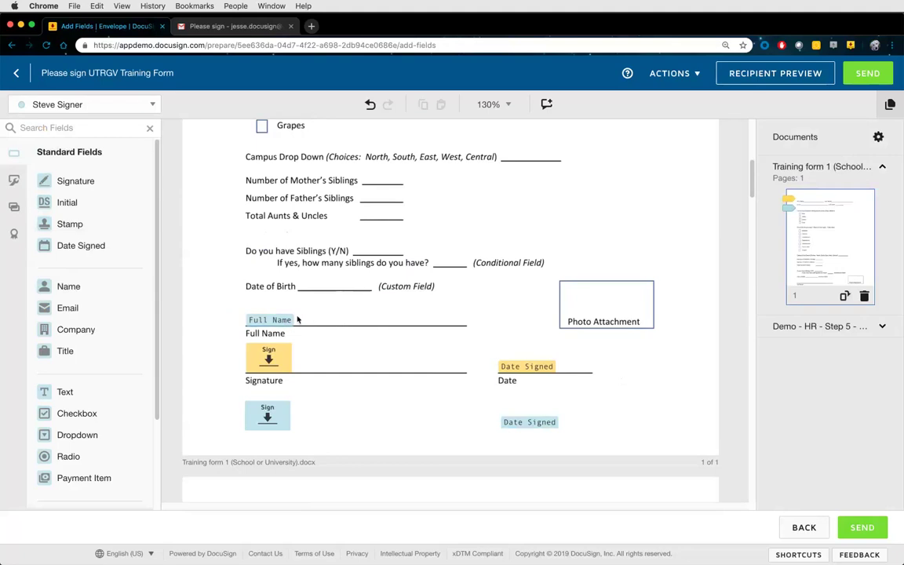
{"action": "left_click", "coordinate": [292, 319]}
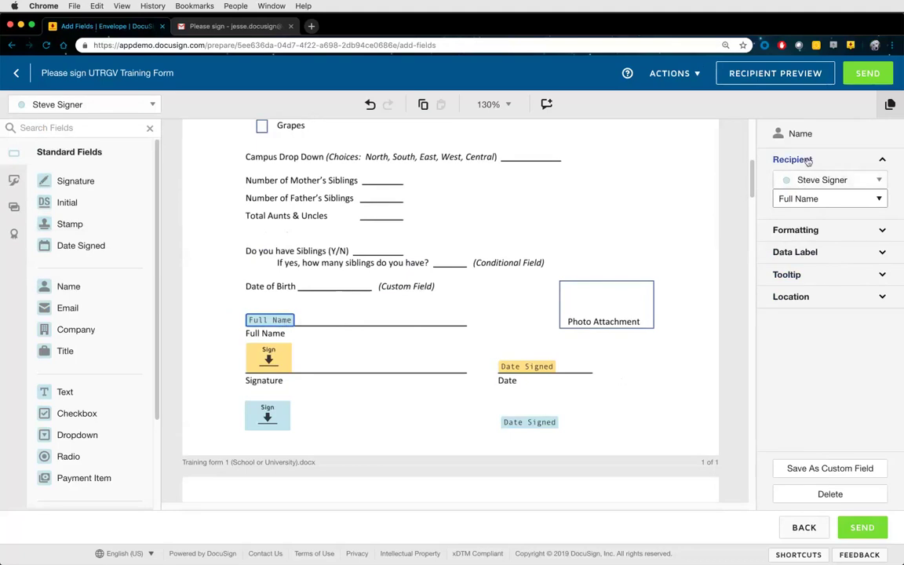
{"action": "left_click", "coordinate": [843, 198]}
{"action": "left_click", "coordinate": [845, 179]}
{"action": "left_click", "coordinate": [844, 180]}
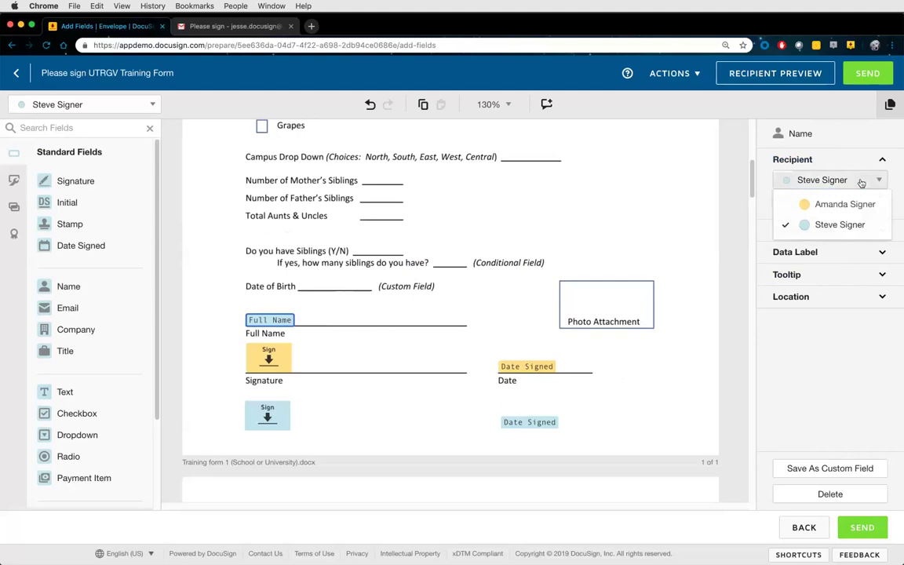
{"action": "left_click", "coordinate": [844, 204]}
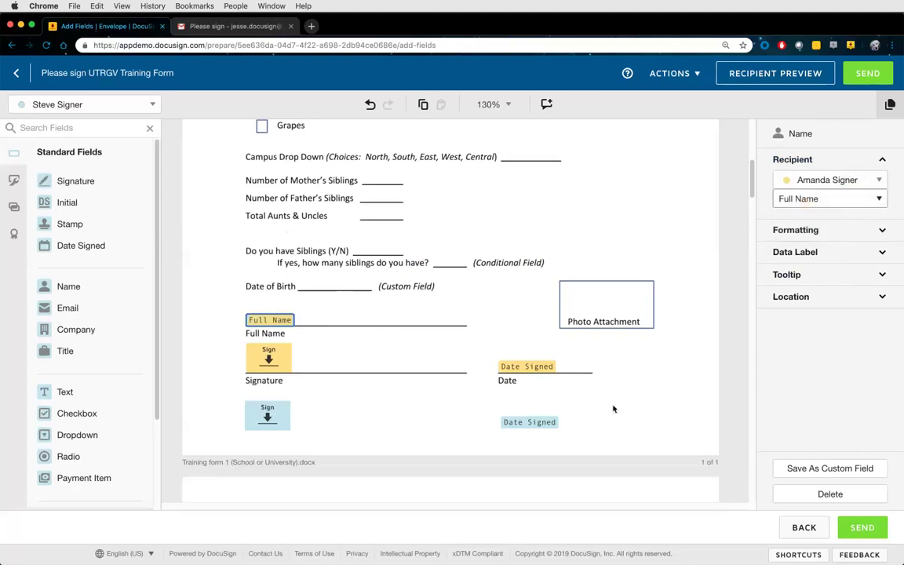
Delete the Full Name field and re-place it on the Full Name line as the first signer
{"action": "left_click", "coordinate": [822, 494]}
{"action": "left_click", "coordinate": [129, 106]}
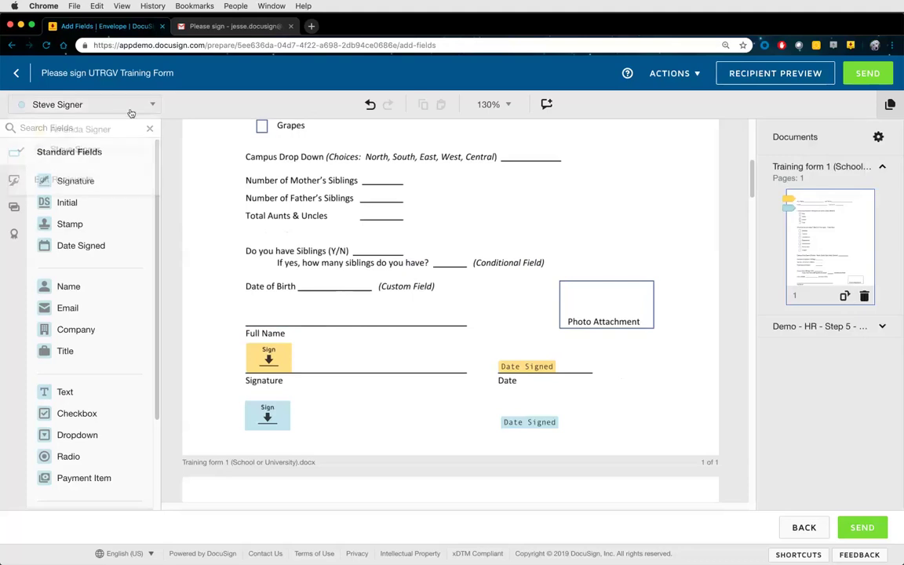
{"action": "left_click", "coordinate": [117, 130]}
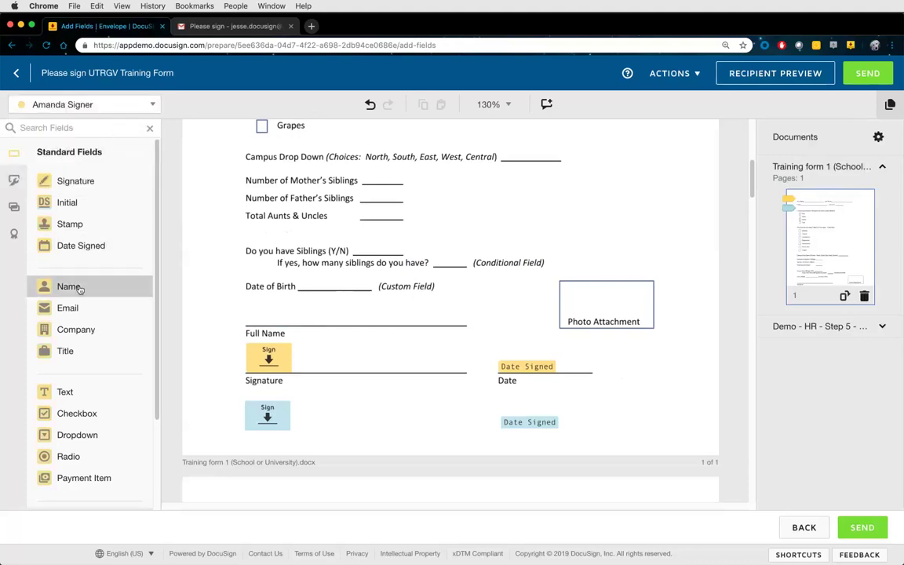
{"action": "left_click_drag", "start_coordinate": [75, 288], "coordinate": [249, 319]}
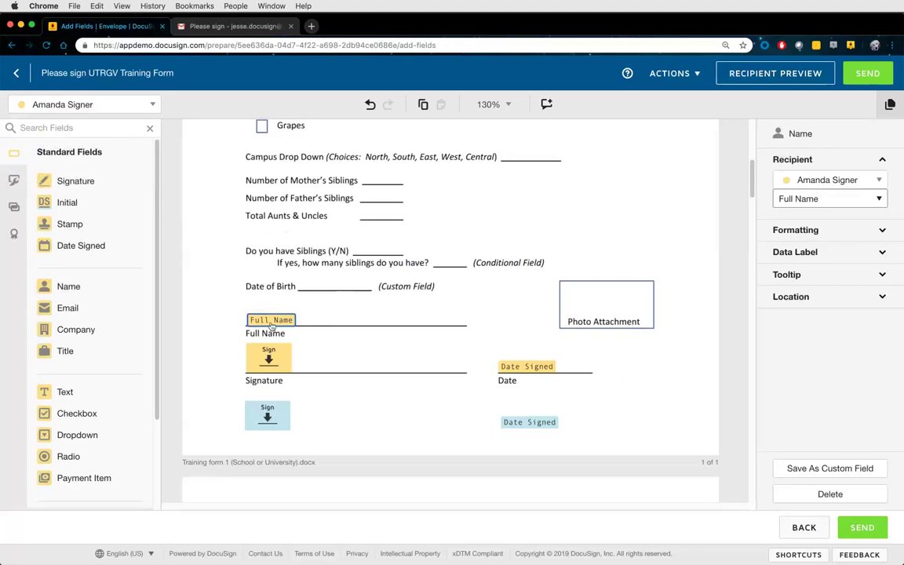
Confirm the Full Name field belongs to the first signer and check both signature fields' owners
{"action": "left_click", "coordinate": [824, 181]}
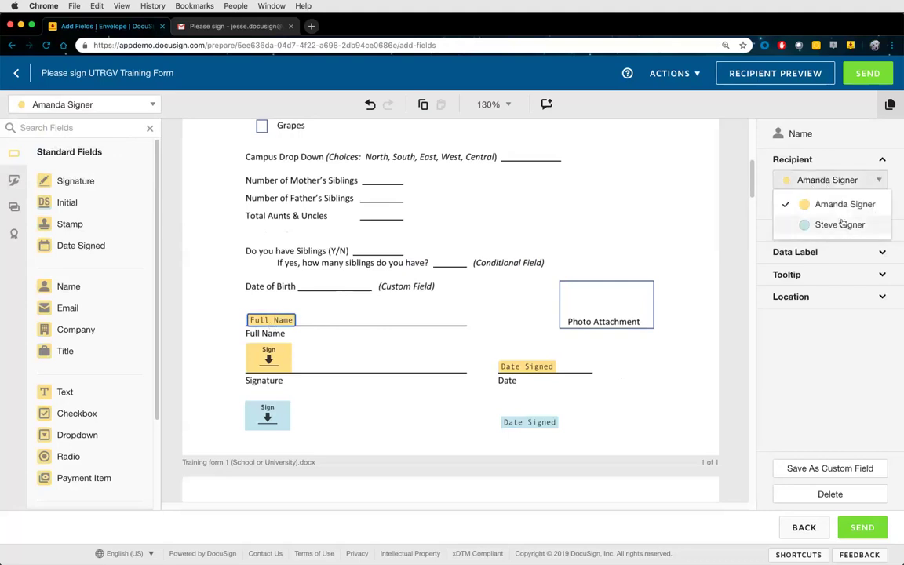
{"action": "left_click", "coordinate": [832, 224]}
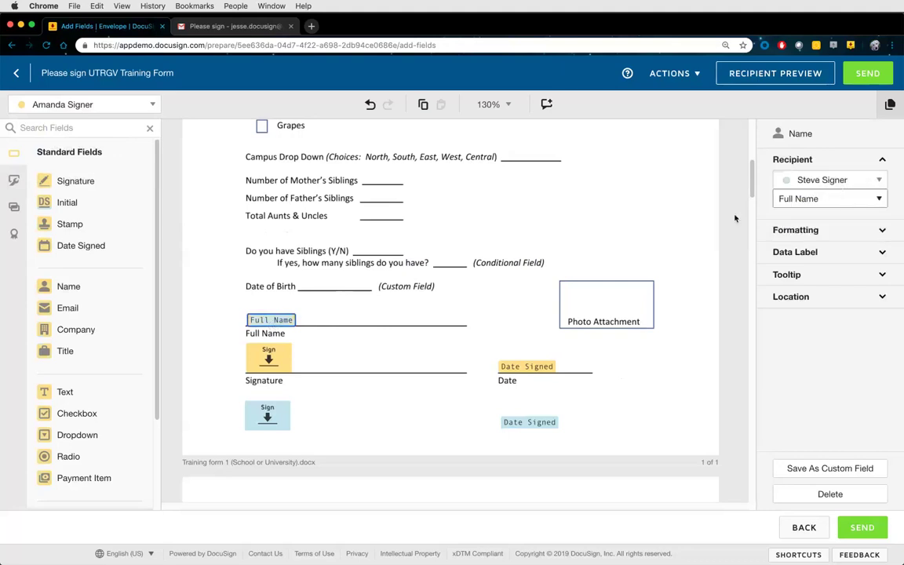
{"action": "left_click", "coordinate": [791, 180]}
{"action": "left_click", "coordinate": [811, 204]}
{"action": "left_click", "coordinate": [269, 421]}
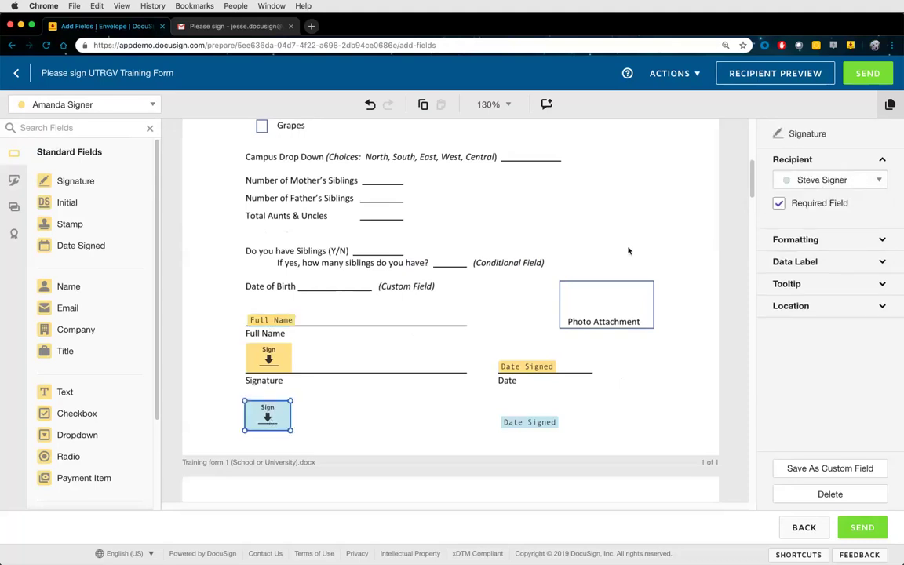
{"action": "left_click", "coordinate": [268, 357]}
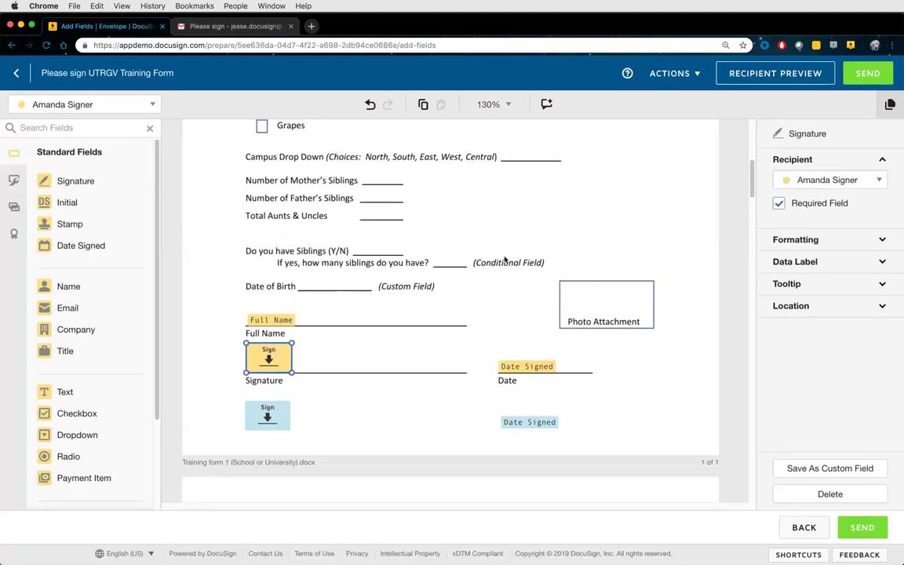
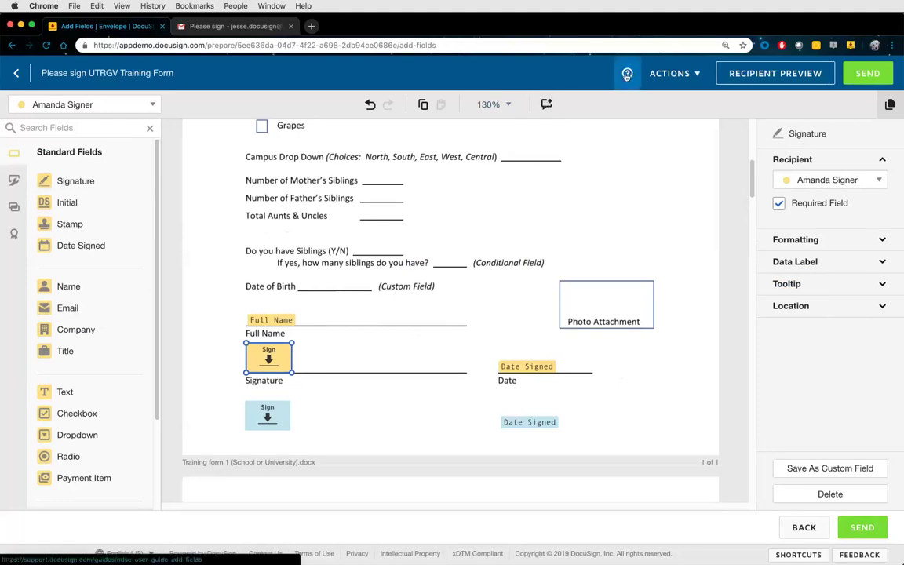
Read the add-fields help article alongside the envelope being prepared, then close the article
{"action": "left_click", "coordinate": [627, 75]}
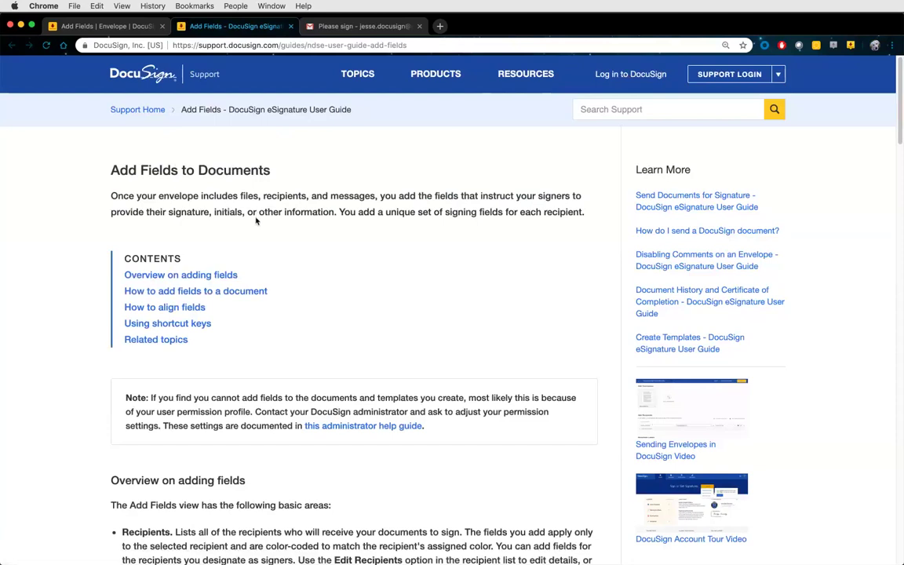
{"action": "left_click", "coordinate": [135, 28]}
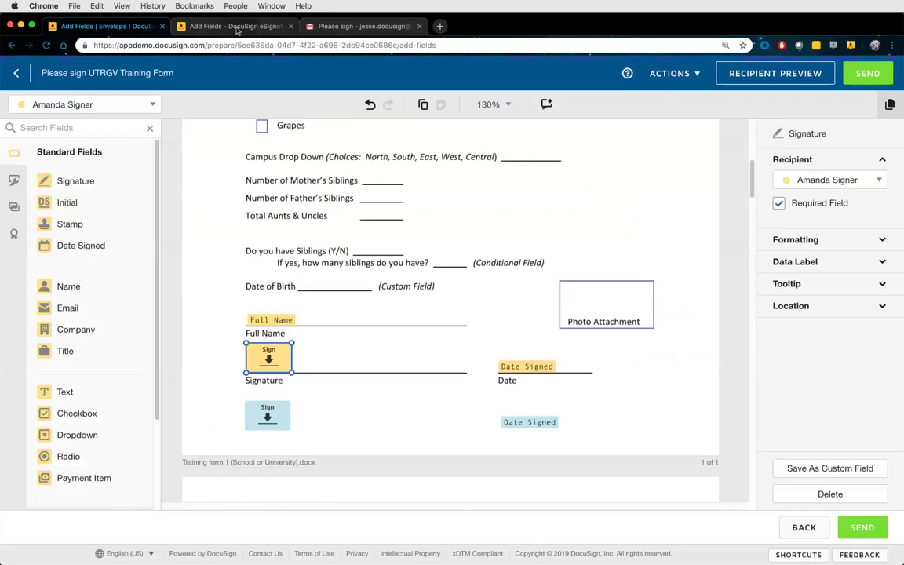
{"action": "left_click", "coordinate": [238, 28]}
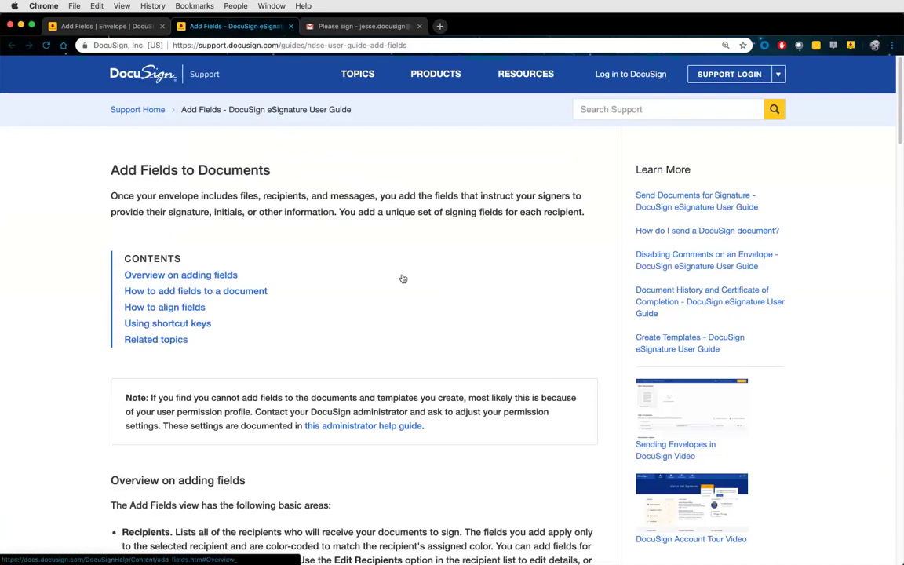
{"action": "scroll", "coordinate": [403, 279], "scroll_direction": "down", "scroll_amount": 5}
{"action": "scroll", "coordinate": [404, 279], "scroll_direction": "down", "scroll_amount": 2}
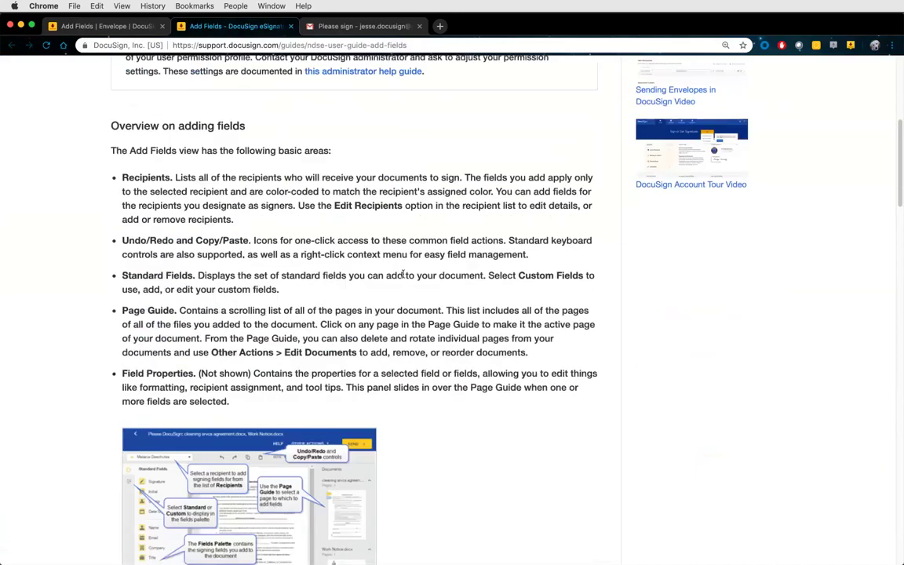
{"action": "left_click", "coordinate": [106, 25]}
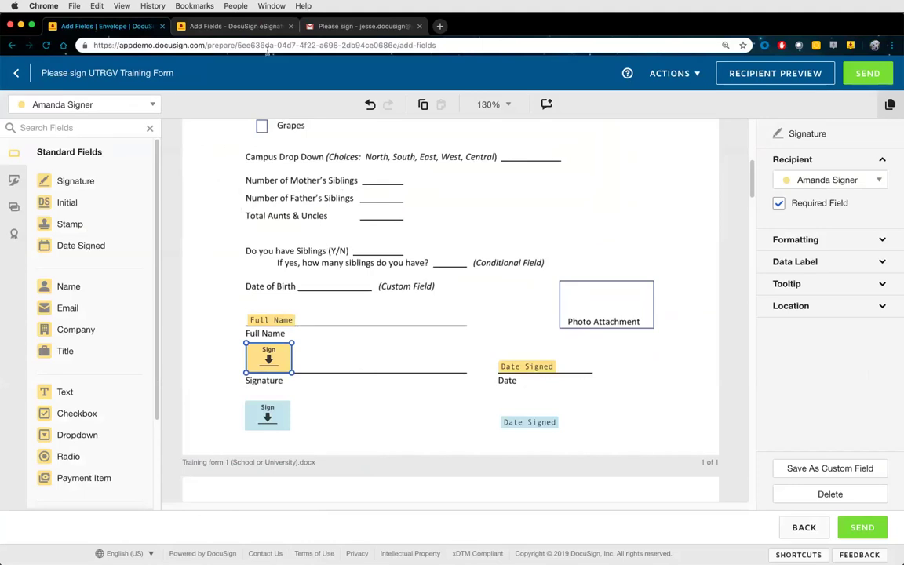
{"action": "left_click", "coordinate": [290, 26]}
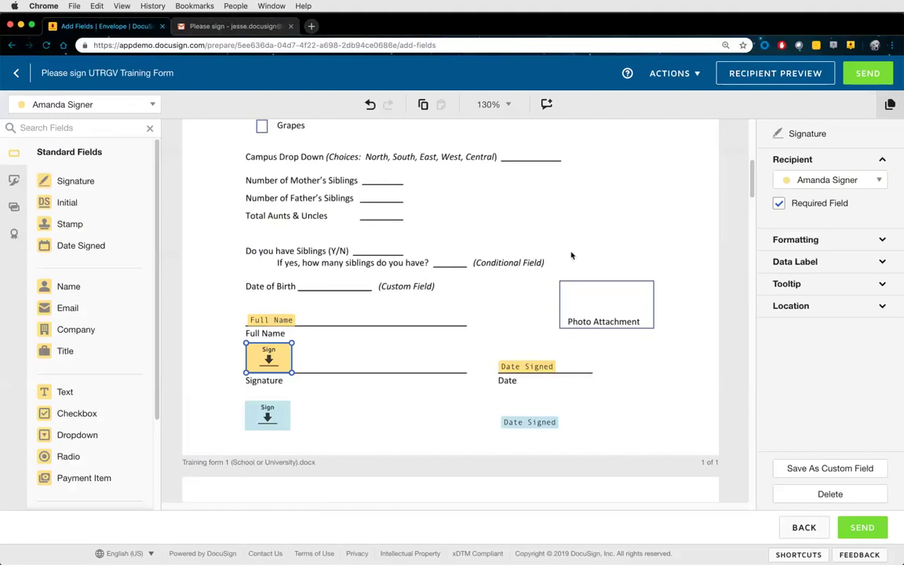
Send the UTRGV Training Form envelope, dismiss the success notice, and return to the Sent list
{"action": "left_click", "coordinate": [856, 80]}
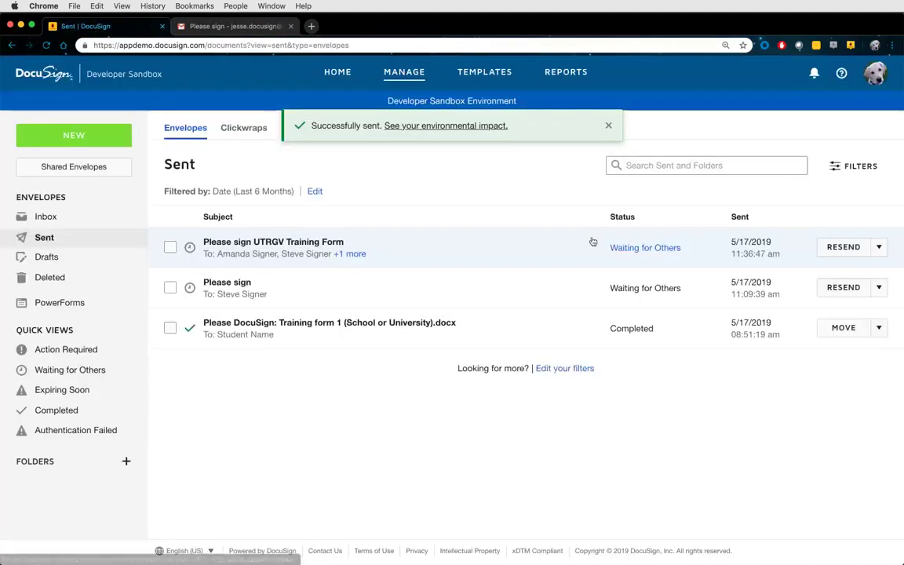
{"action": "left_click", "coordinate": [615, 136]}
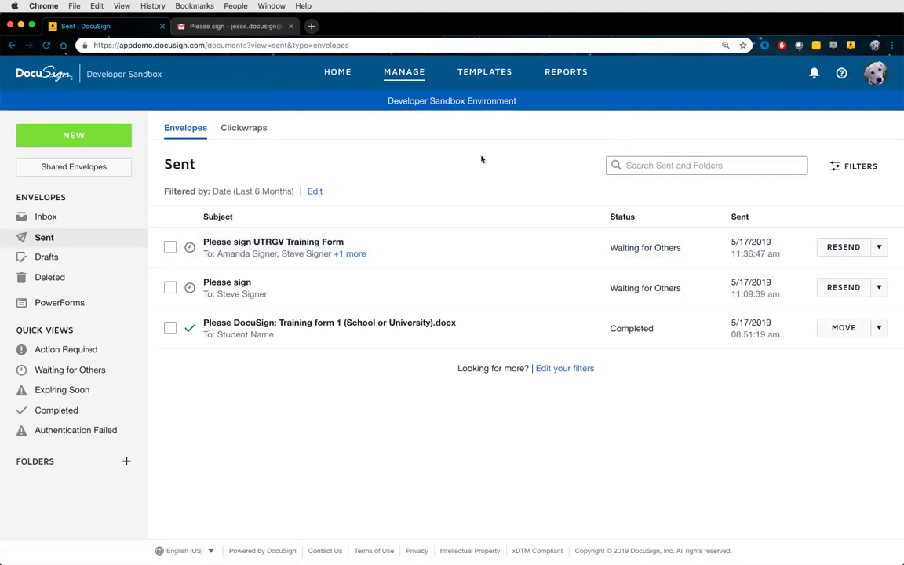
{"action": "left_click", "coordinate": [343, 76]}
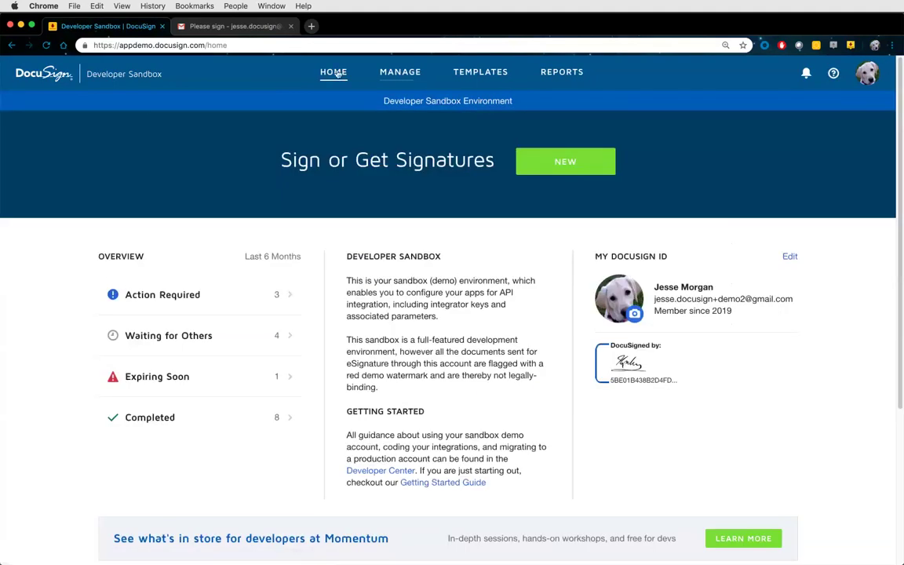
{"action": "left_click", "coordinate": [581, 166]}
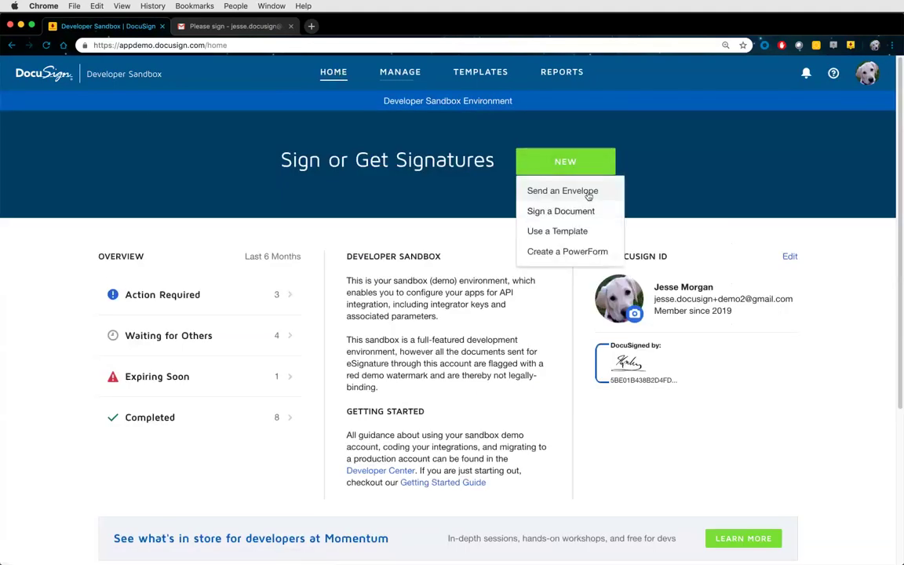
{"action": "left_click", "coordinate": [397, 72]}
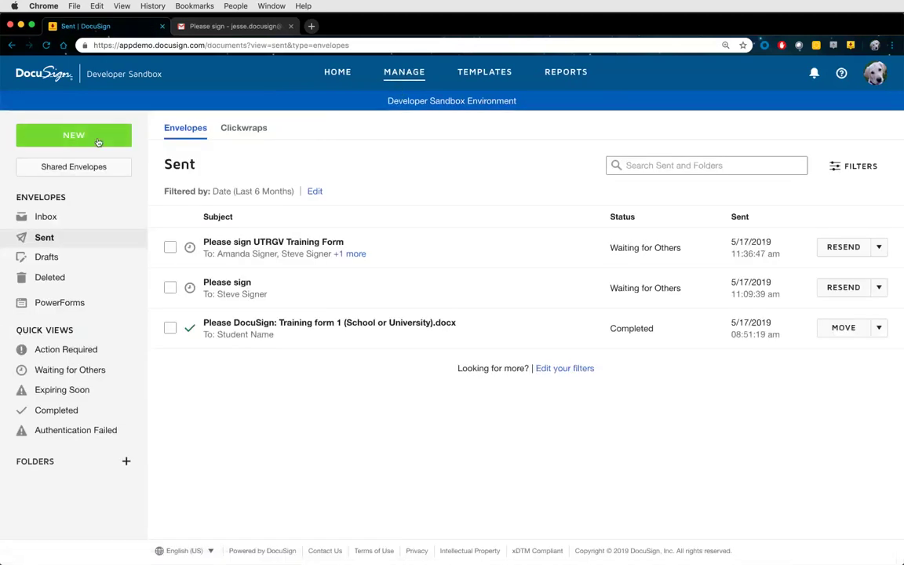
{"action": "left_click", "coordinate": [96, 136]}
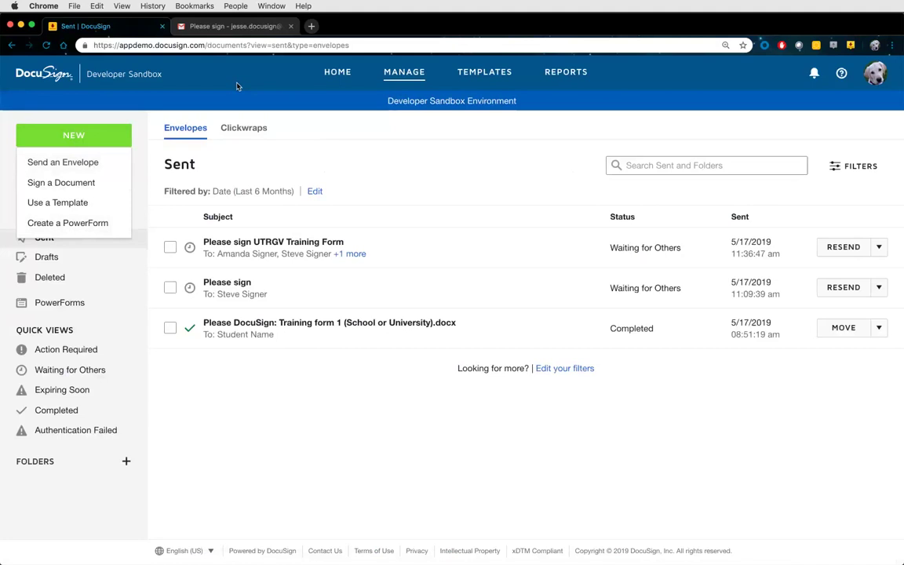
{"action": "double_click", "coordinate": [255, 100]}
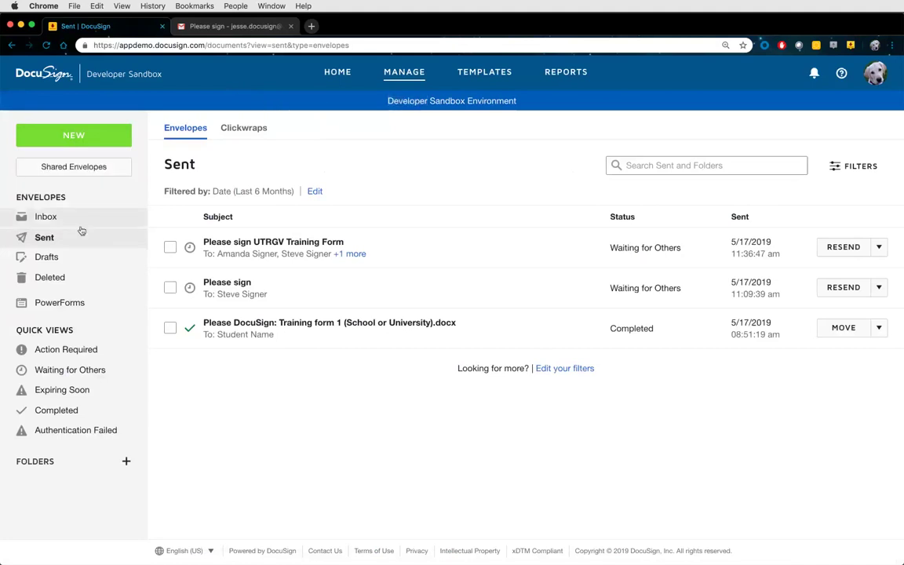
{"action": "left_click", "coordinate": [45, 240]}
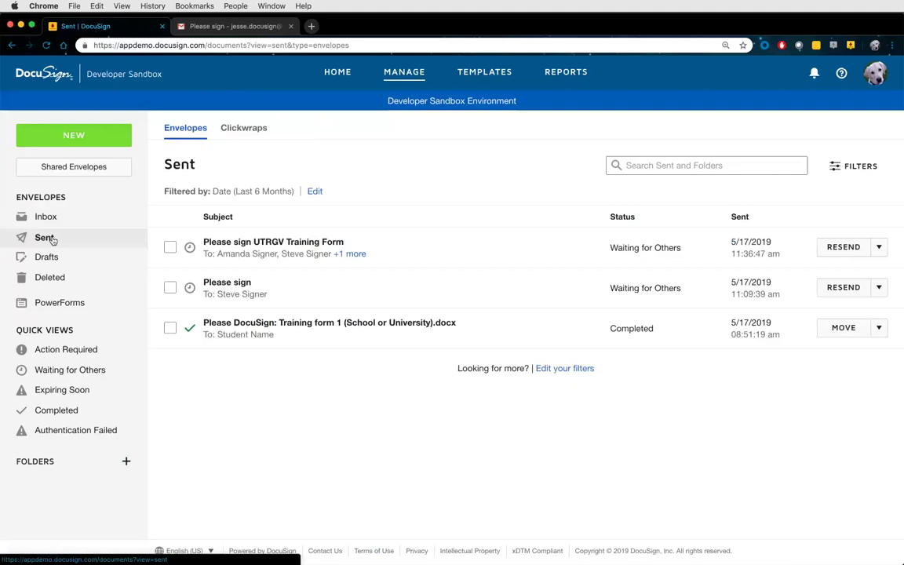
{"action": "left_click", "coordinate": [55, 223]}
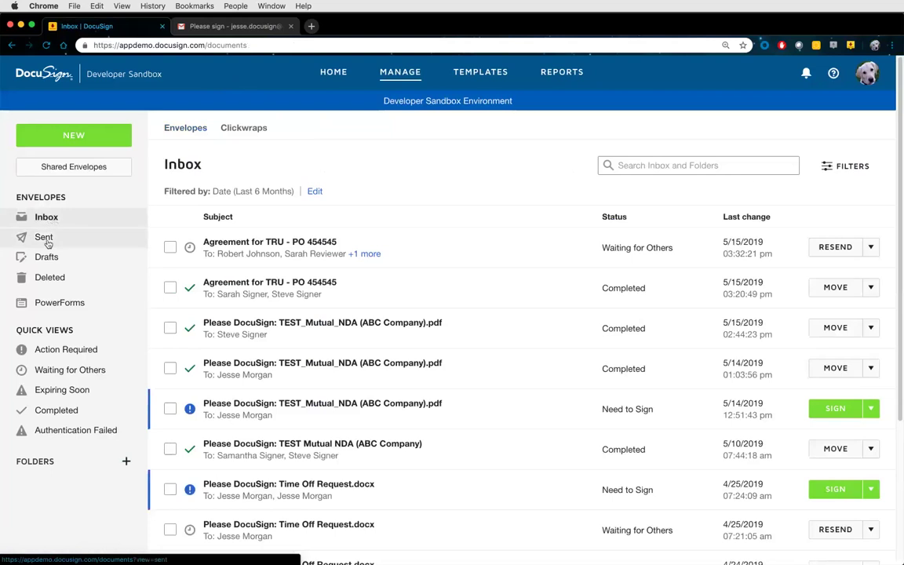
{"action": "left_click", "coordinate": [56, 237]}
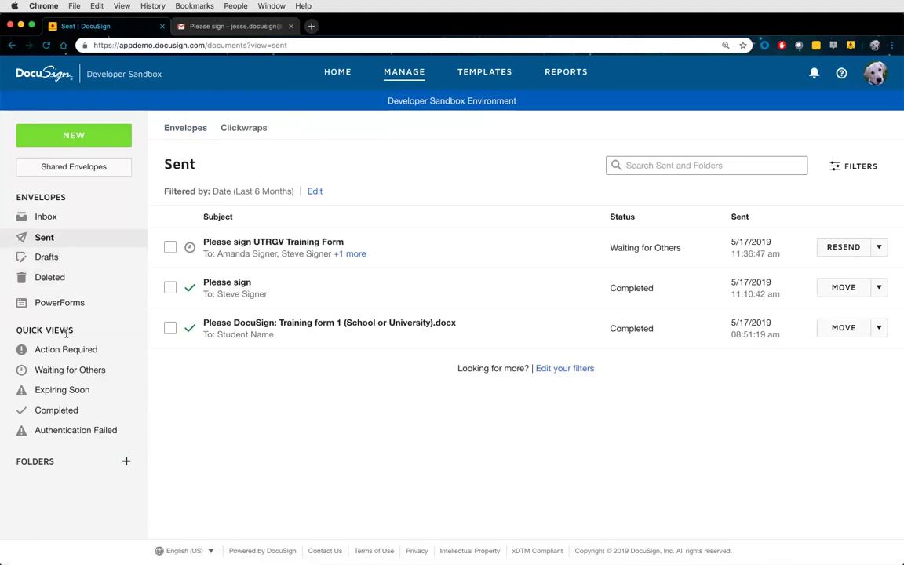
Check the Expiring Soon, Completed and Waiting for Others views, ending on Action Required
{"action": "left_click", "coordinate": [74, 397]}
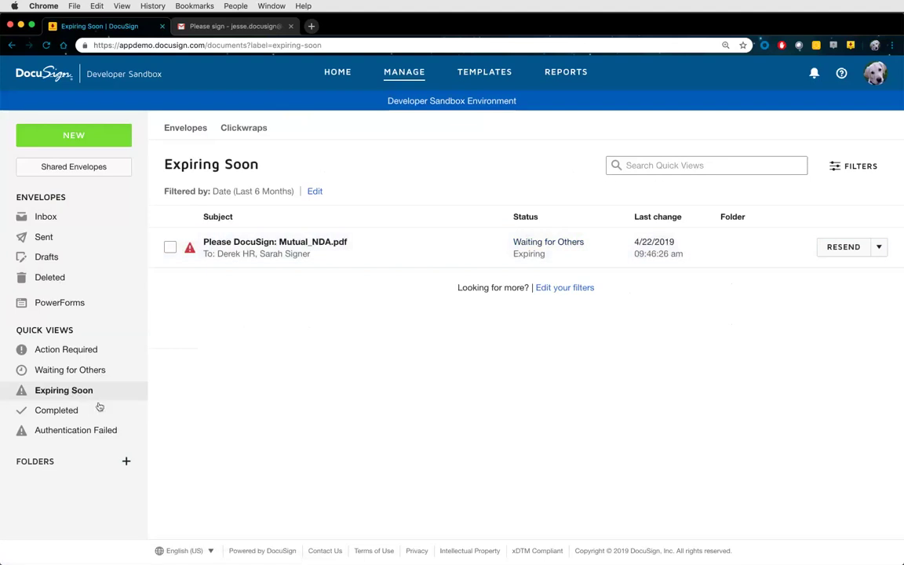
{"action": "left_click", "coordinate": [48, 413]}
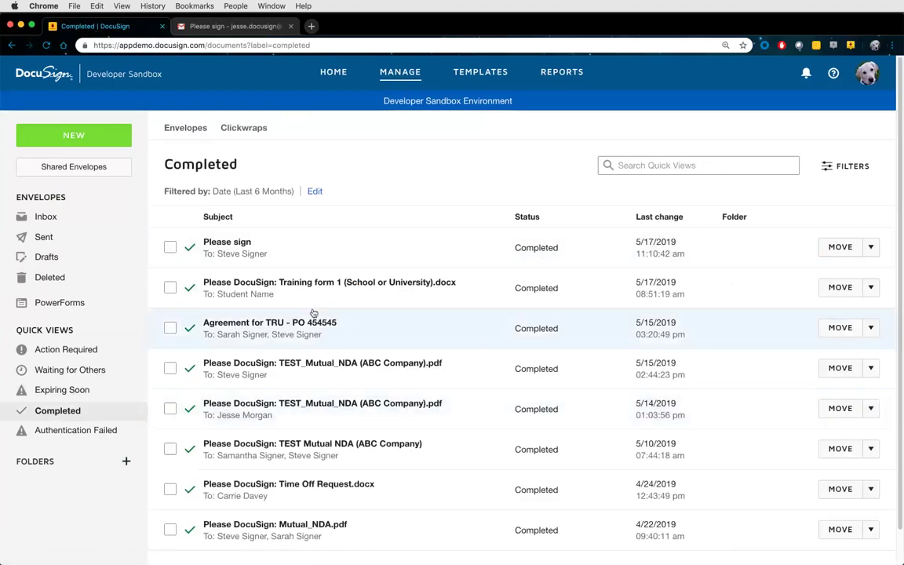
{"action": "left_click", "coordinate": [67, 371]}
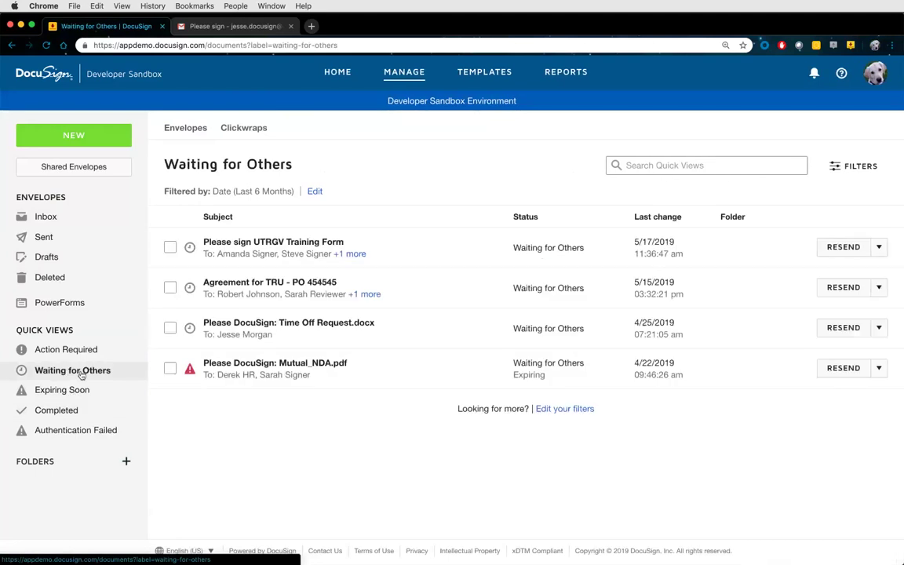
{"action": "left_click", "coordinate": [52, 352]}
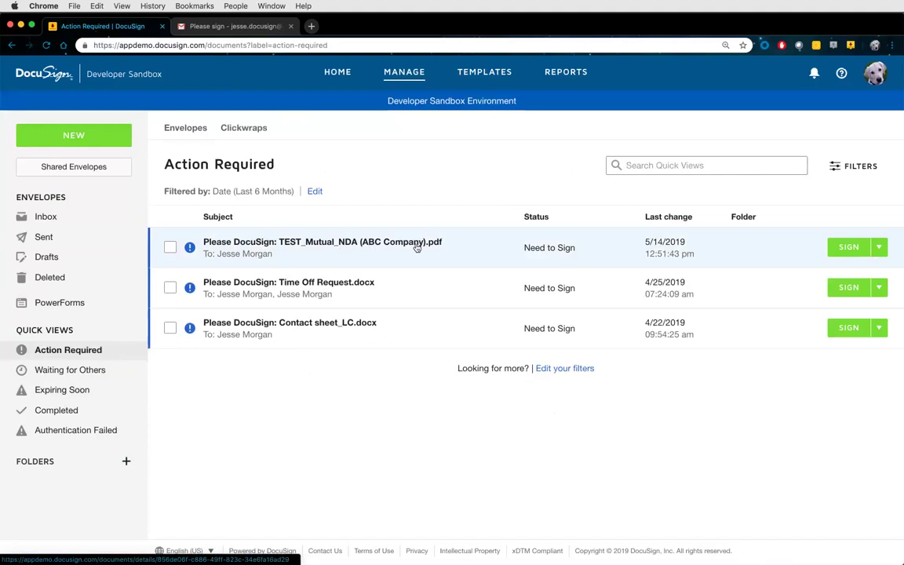
Trash the second, third and fourth conversations in the Gmail inbox
{"action": "left_click", "coordinate": [240, 27]}
{"action": "scroll", "coordinate": [387, 251], "scroll_direction": "up", "scroll_amount": 3}
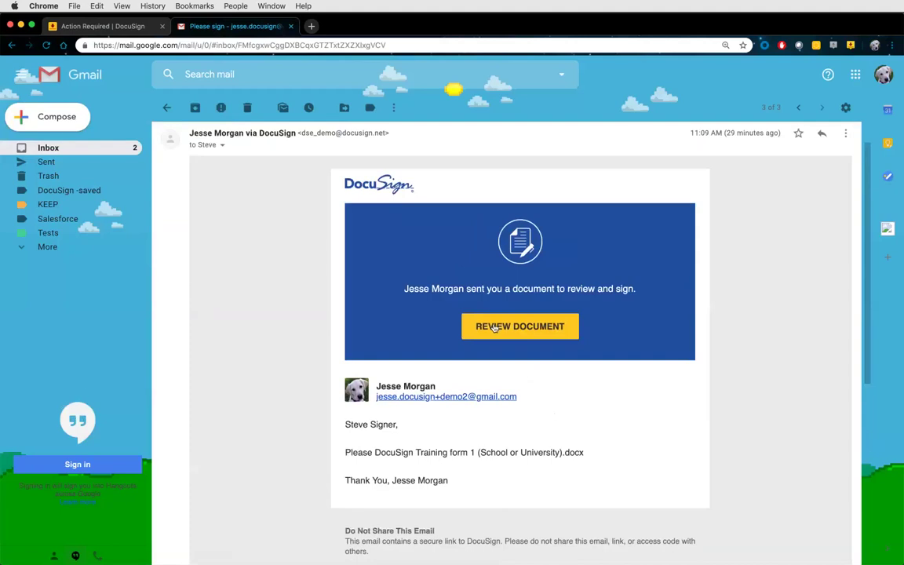
{"action": "left_click", "coordinate": [65, 147]}
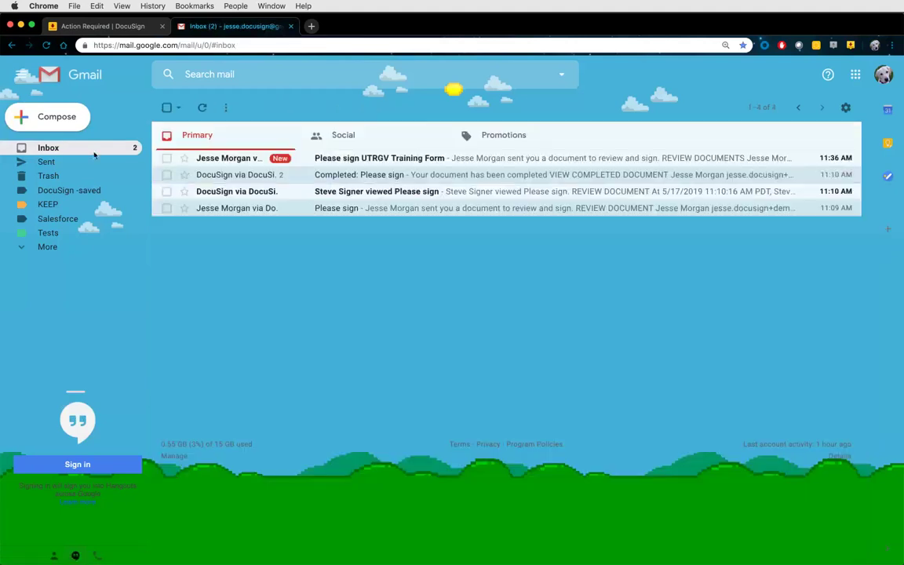
{"action": "left_click", "coordinate": [167, 175]}
{"action": "left_click", "coordinate": [166, 190]}
{"action": "left_click", "coordinate": [167, 208]}
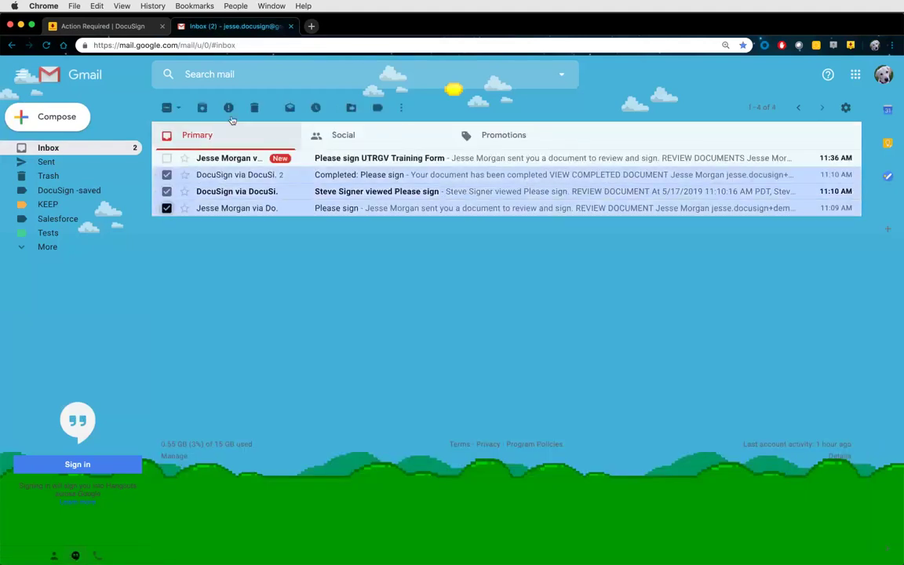
{"action": "left_click", "coordinate": [254, 107]}
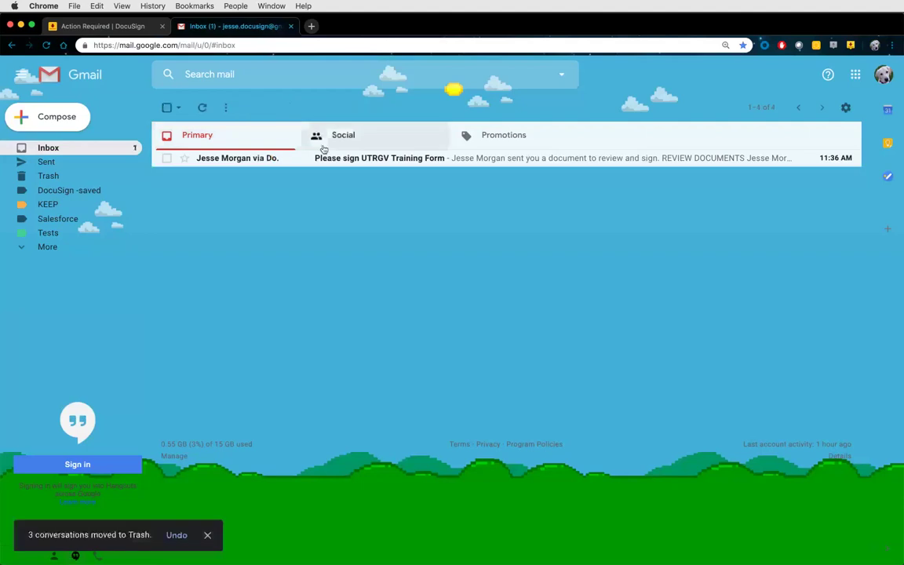
Open the 'Please sign UTRGV Training Form' email, read the access-code hint, and follow the review link
{"action": "left_click", "coordinate": [419, 157]}
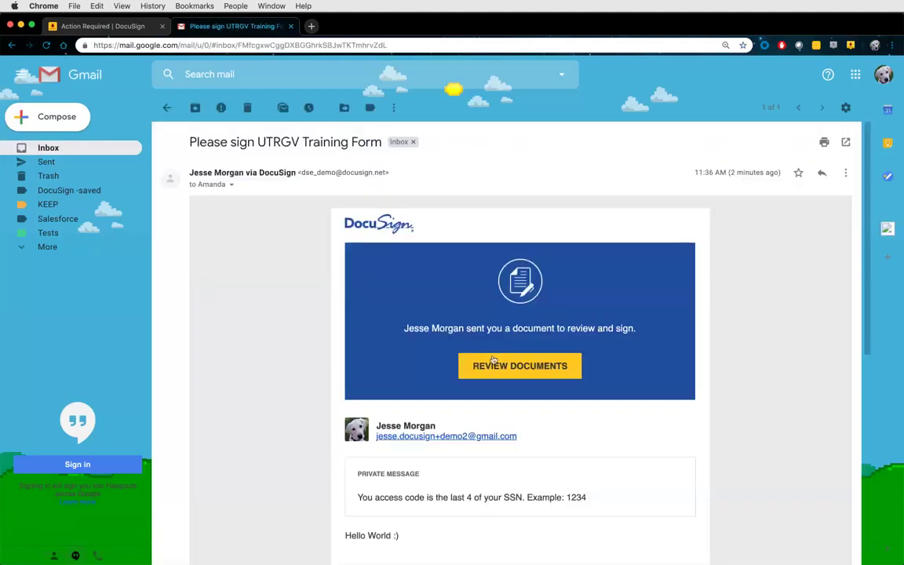
{"action": "scroll", "coordinate": [491, 350], "scroll_direction": "down", "scroll_amount": 5}
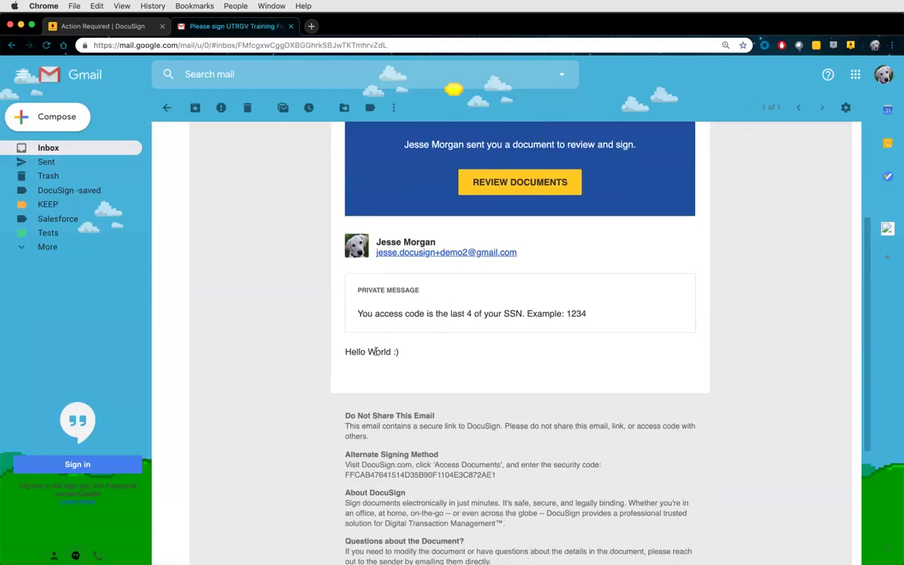
{"action": "left_click_drag", "start_coordinate": [357, 313], "coordinate": [594, 321]}
{"action": "left_click", "coordinate": [597, 337]}
{"action": "scroll", "coordinate": [562, 308], "scroll_direction": "up", "scroll_amount": 2}
{"action": "scroll", "coordinate": [562, 308], "scroll_direction": "up", "scroll_amount": 2}
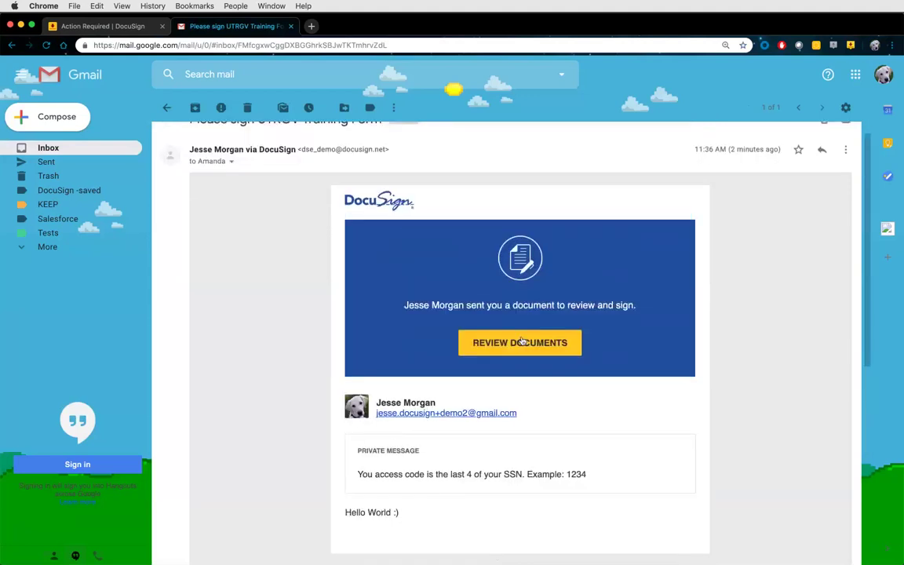
{"action": "left_click", "coordinate": [502, 339]}
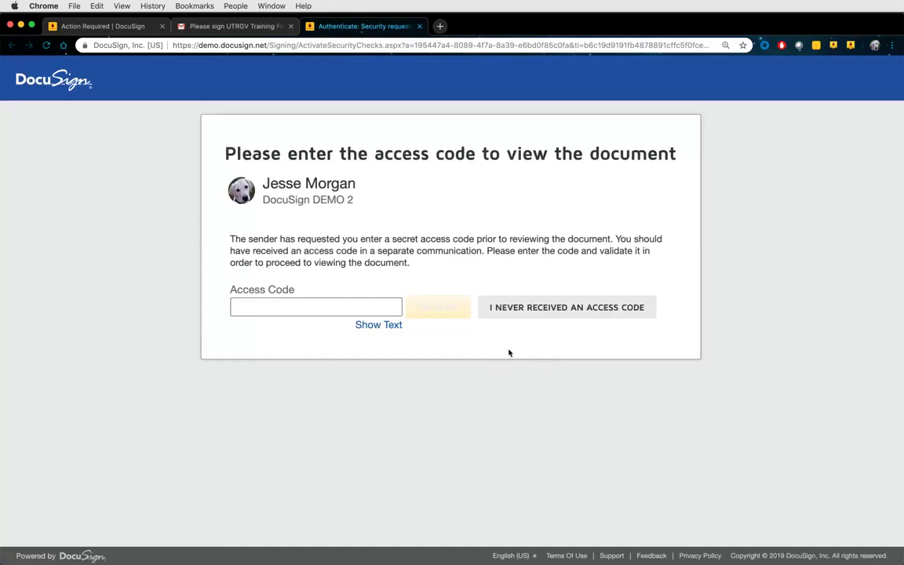
Enter and validate the access code, then re-enter a code after the rejection and validate again
{"action": "left_click", "coordinate": [309, 309]}
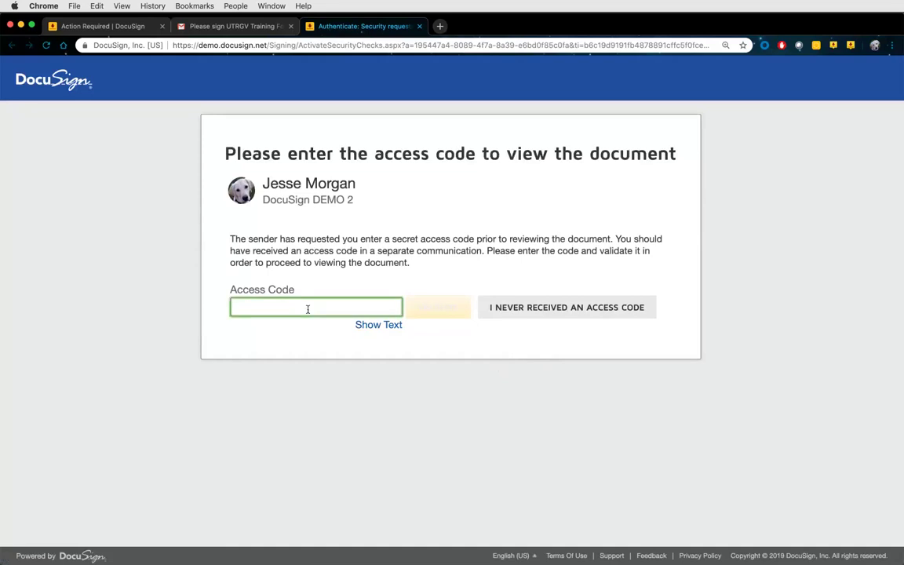
{"action": "type", "text": "••••••••"}
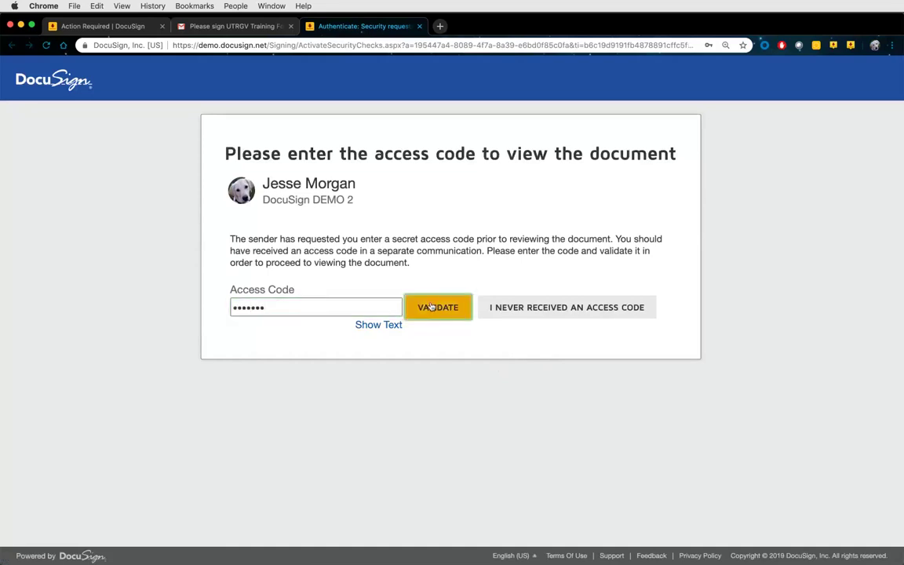
{"action": "left_click", "coordinate": [430, 306]}
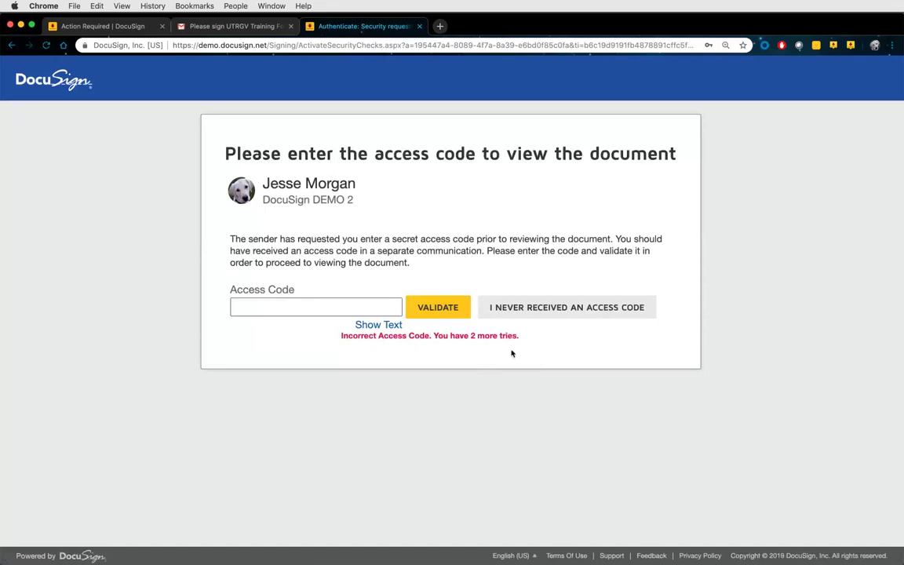
{"action": "left_click", "coordinate": [294, 308]}
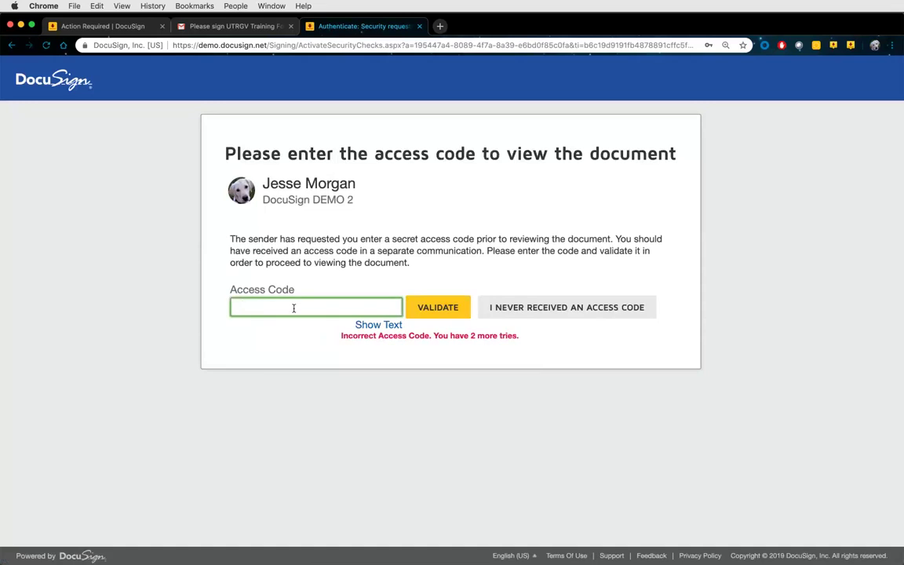
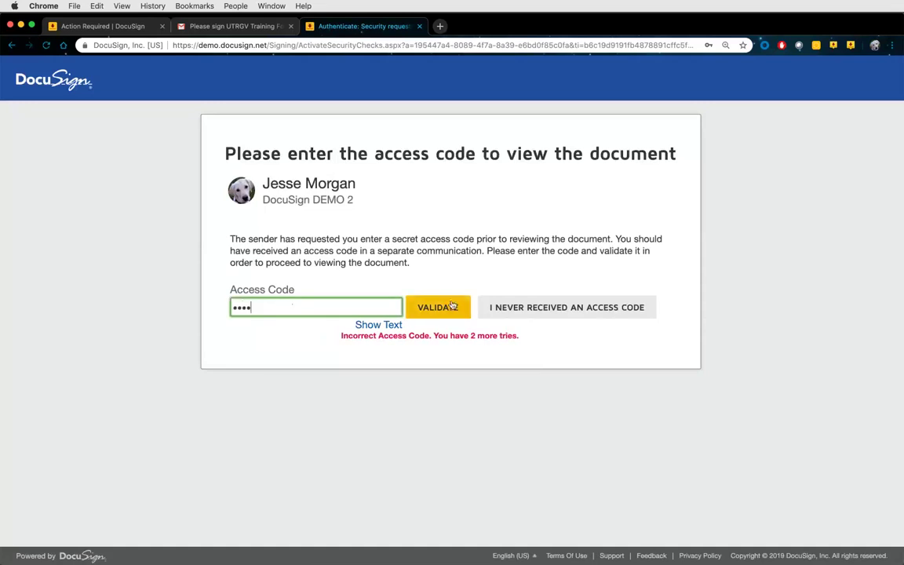
{"action": "left_click", "coordinate": [453, 306]}
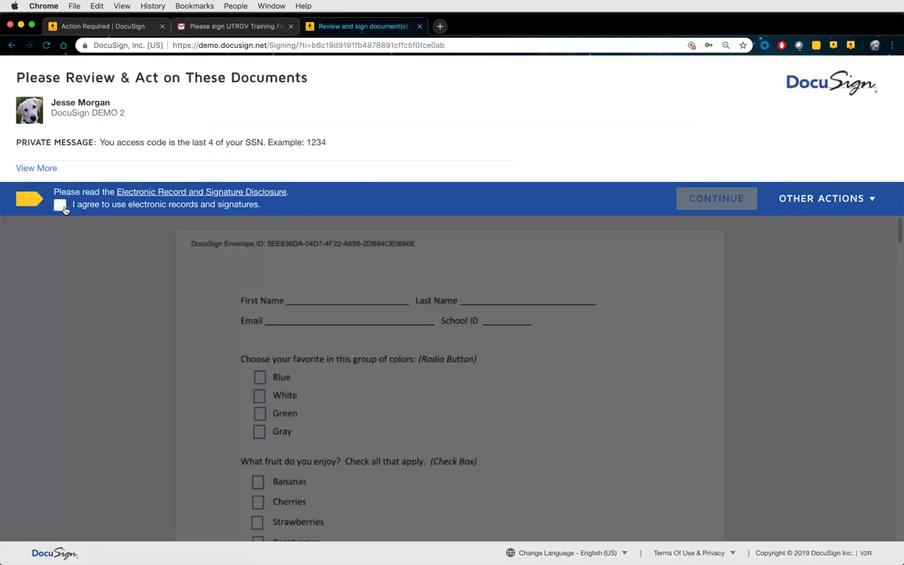
Agree to use electronic records and signatures, read the disclosure, and continue to the document
{"action": "left_click", "coordinate": [60, 205]}
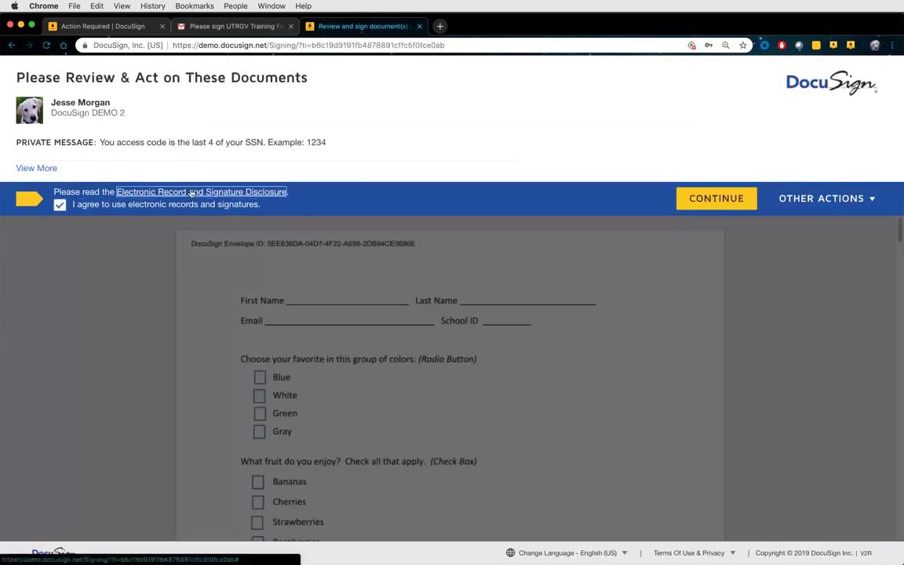
{"action": "left_click", "coordinate": [191, 192]}
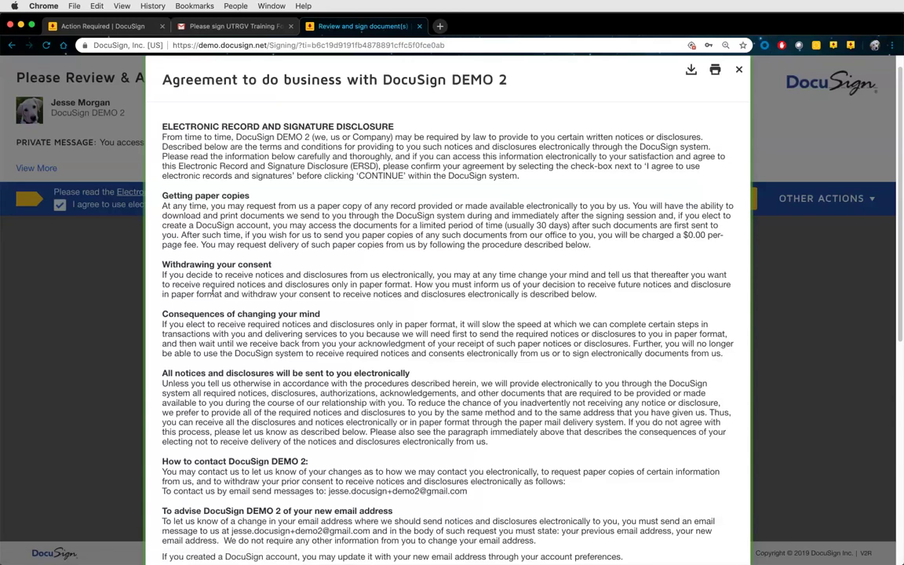
{"action": "scroll", "coordinate": [213, 291], "scroll_direction": "down", "scroll_amount": 10}
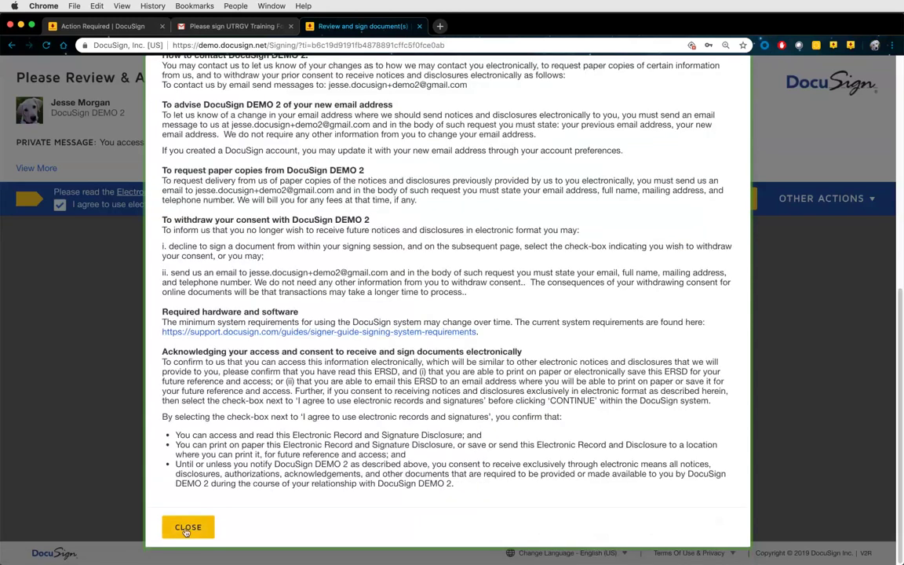
{"action": "left_click", "coordinate": [187, 530]}
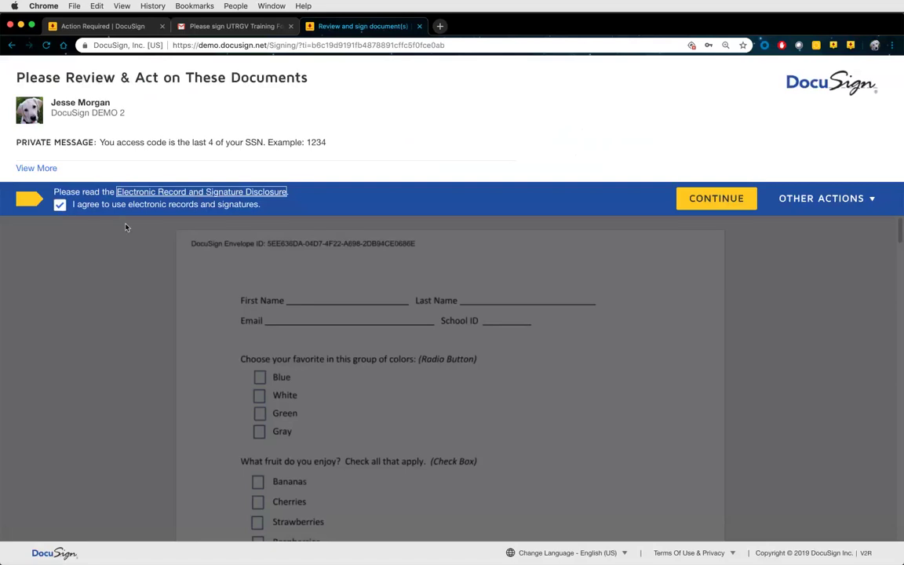
{"action": "left_click", "coordinate": [709, 201]}
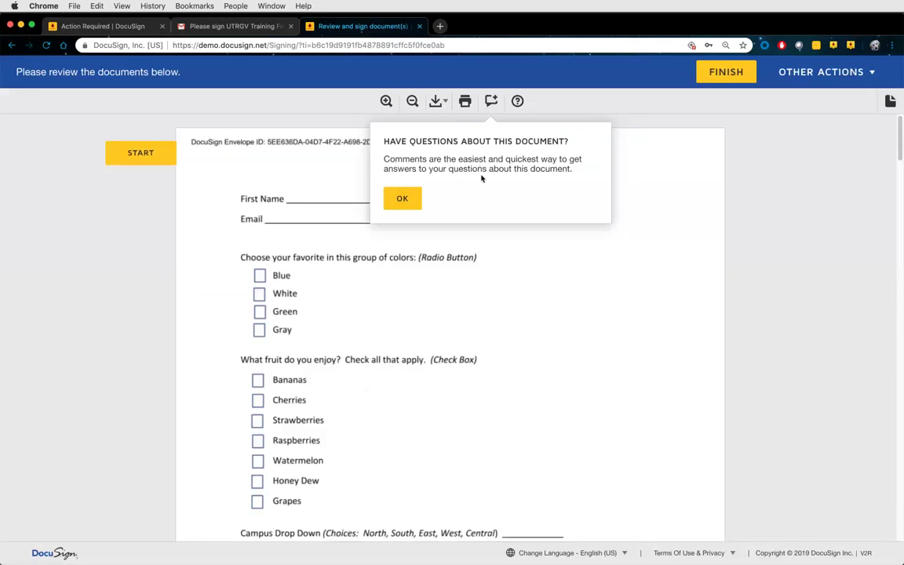
Place a comment beside the Photo Attachment box and open its All Recipients visibility options
{"action": "left_click", "coordinate": [492, 102]}
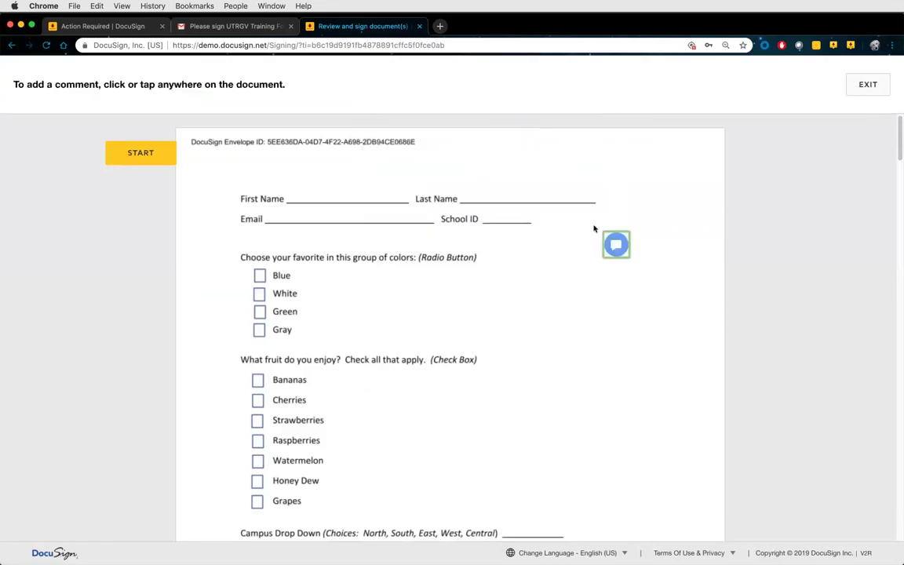
{"action": "scroll", "coordinate": [557, 336], "scroll_direction": "down", "scroll_amount": 3}
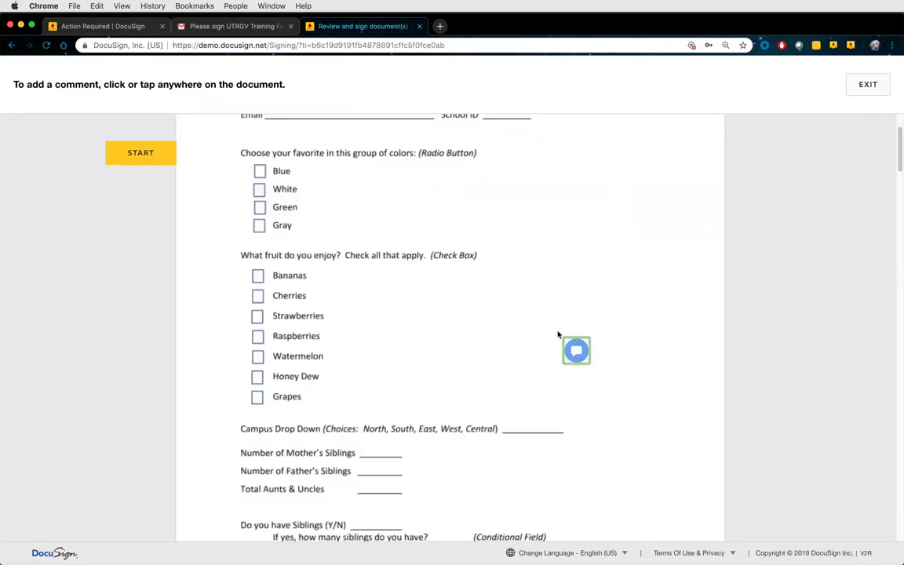
{"action": "scroll", "coordinate": [558, 336], "scroll_direction": "down", "scroll_amount": 5}
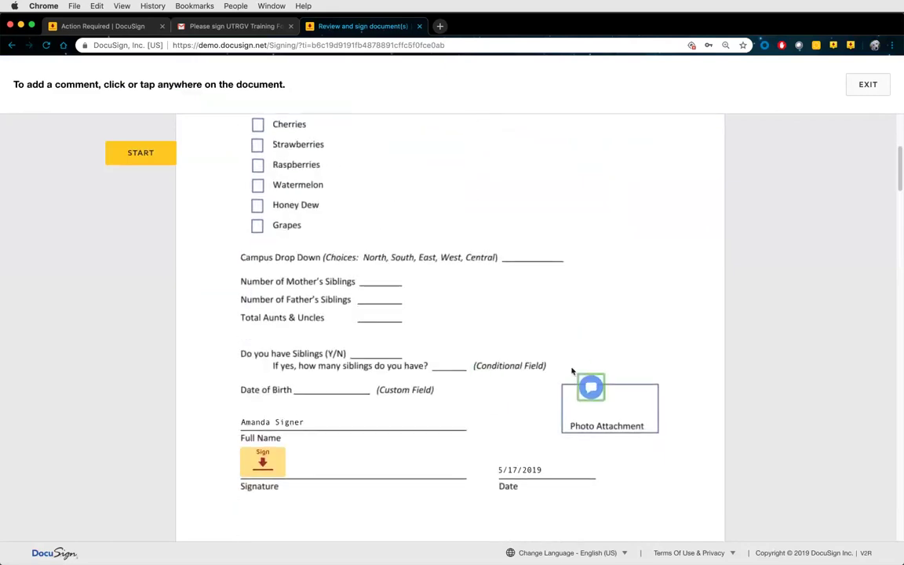
{"action": "left_click", "coordinate": [615, 323]}
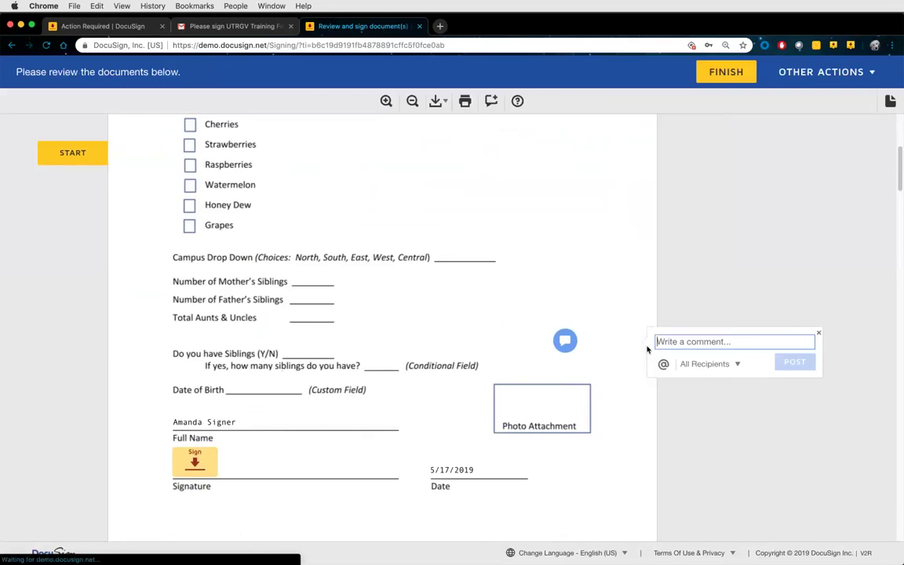
{"action": "left_click", "coordinate": [701, 364]}
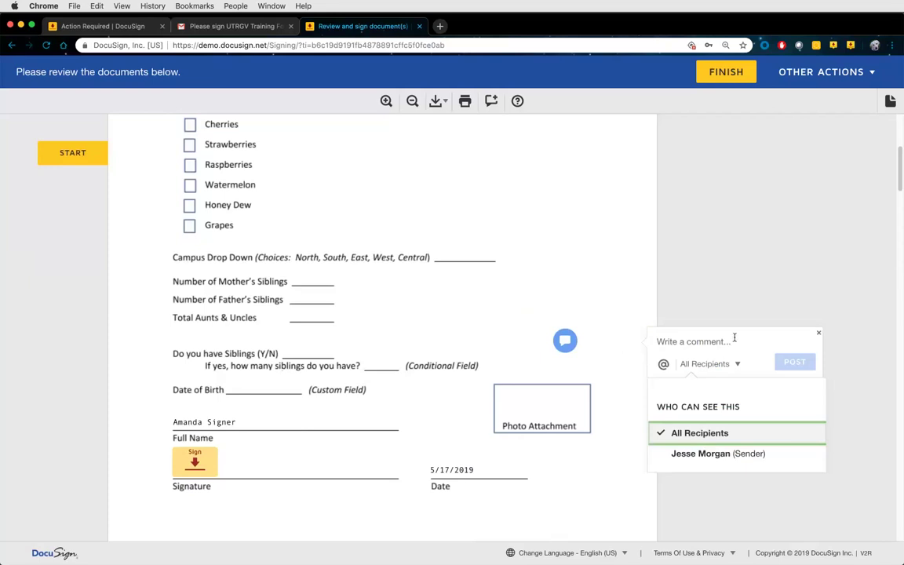
Discard the unfinished comment, then start Assign to Someone Else and cancel it
{"action": "left_click", "coordinate": [818, 333]}
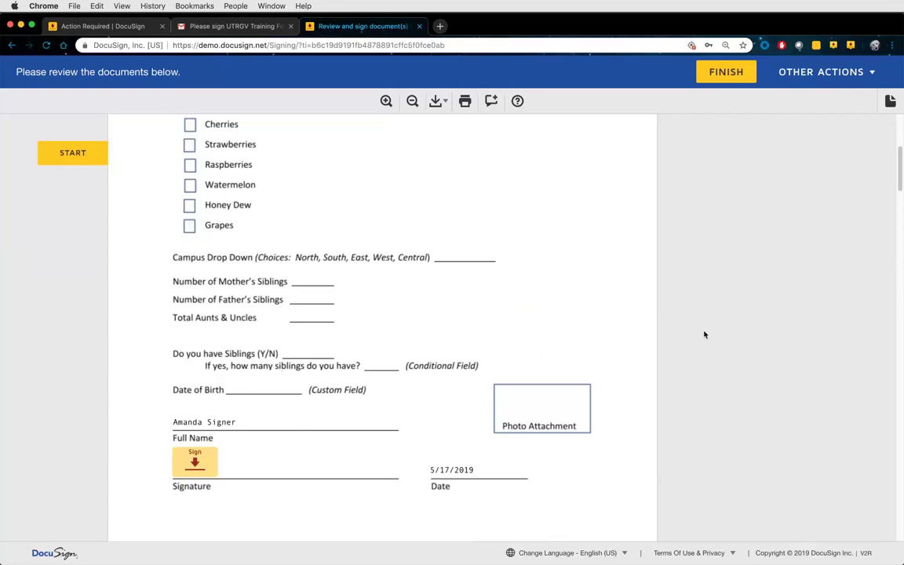
{"action": "scroll", "coordinate": [573, 326], "scroll_direction": "up", "scroll_amount": 2}
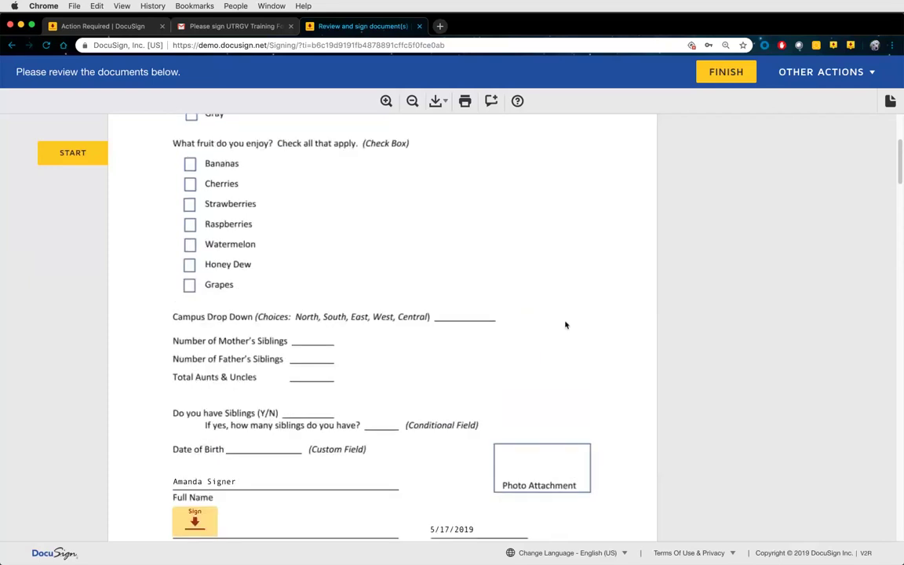
{"action": "scroll", "coordinate": [661, 226], "scroll_direction": "down", "scroll_amount": 5}
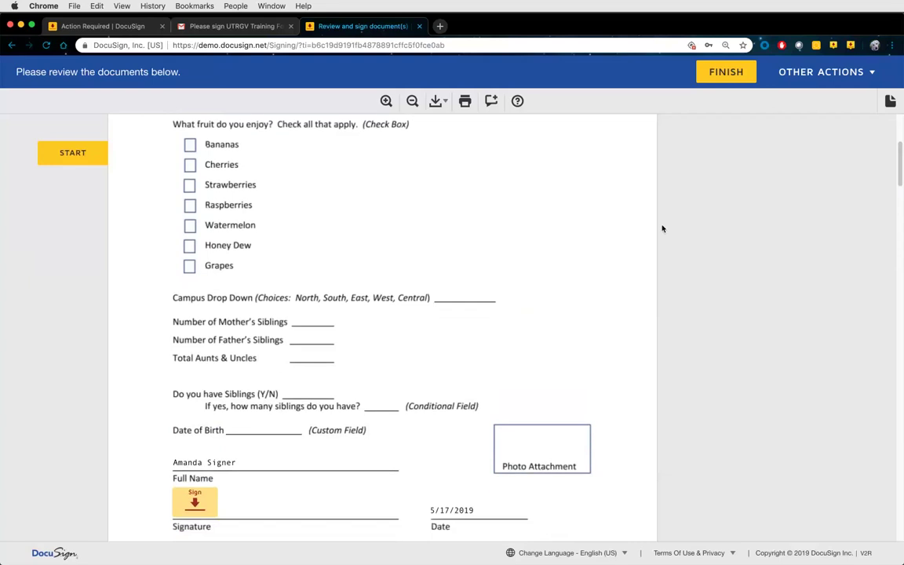
{"action": "left_click", "coordinate": [830, 72]}
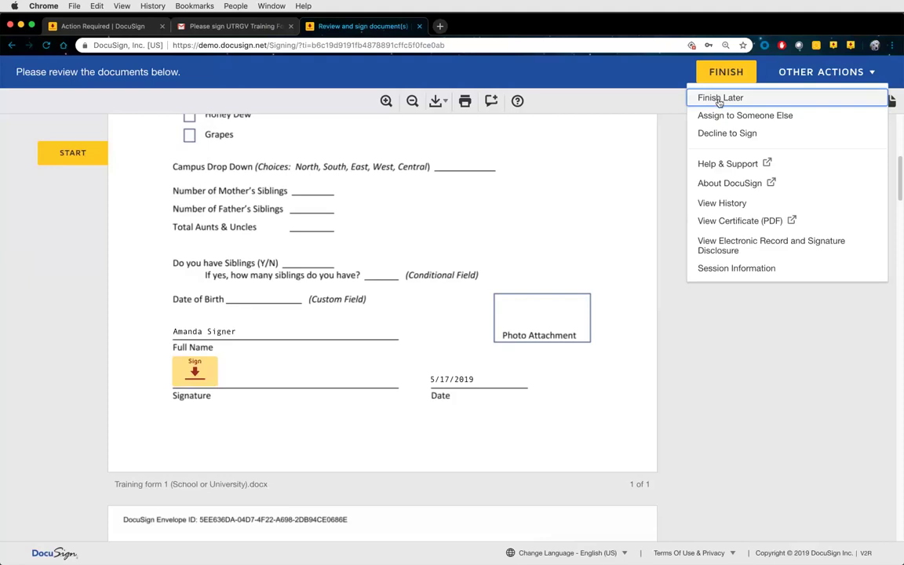
{"action": "left_click", "coordinate": [769, 121]}
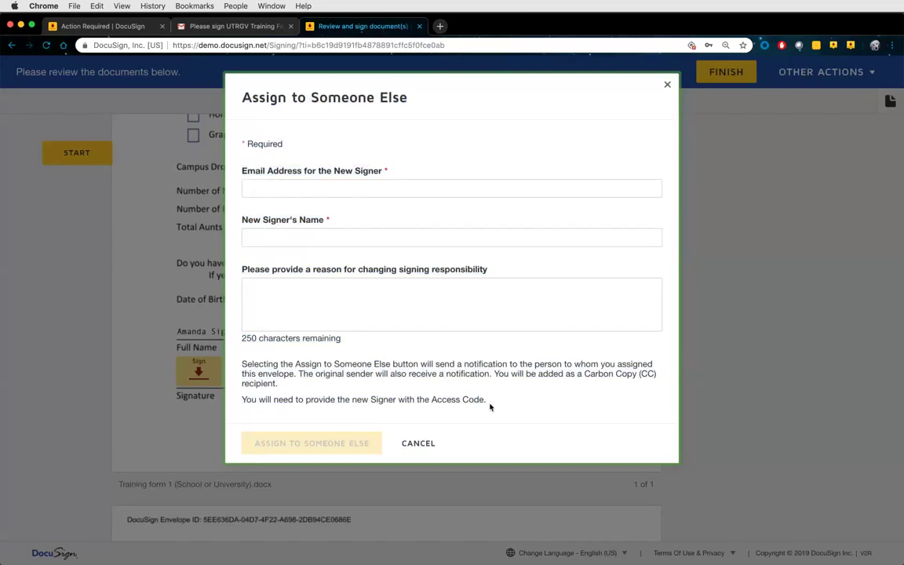
{"action": "left_click", "coordinate": [422, 445]}
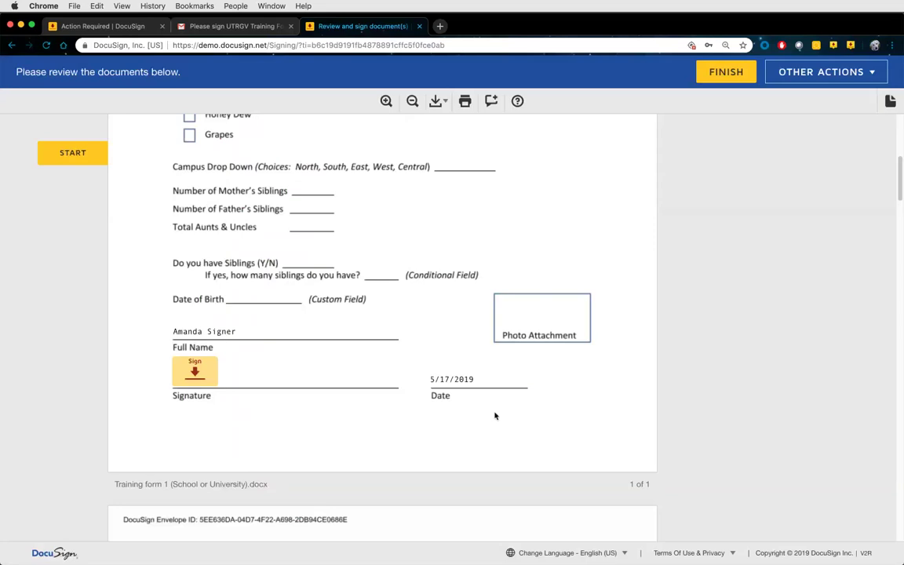
Start Decline to Sign from Other Actions, then cancel it
{"action": "left_click", "coordinate": [794, 79]}
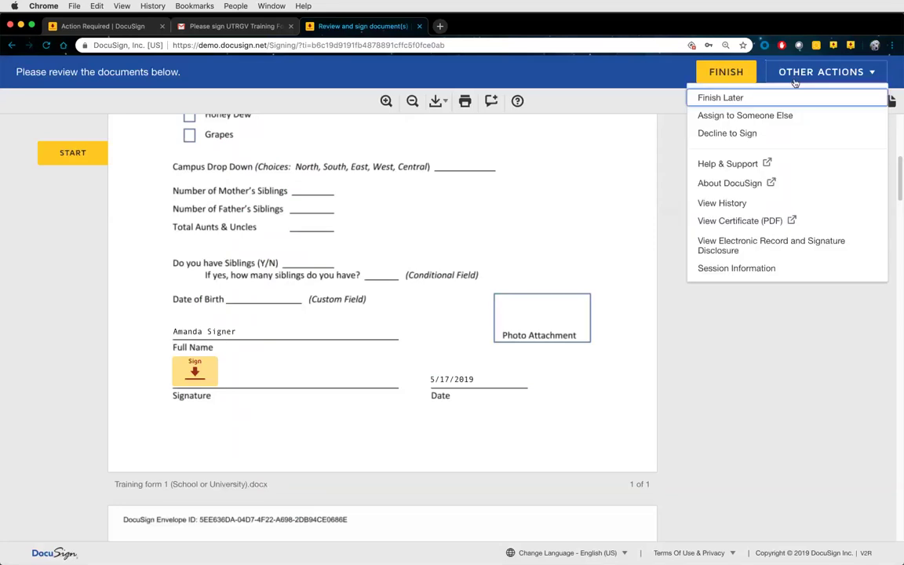
{"action": "left_click", "coordinate": [751, 135]}
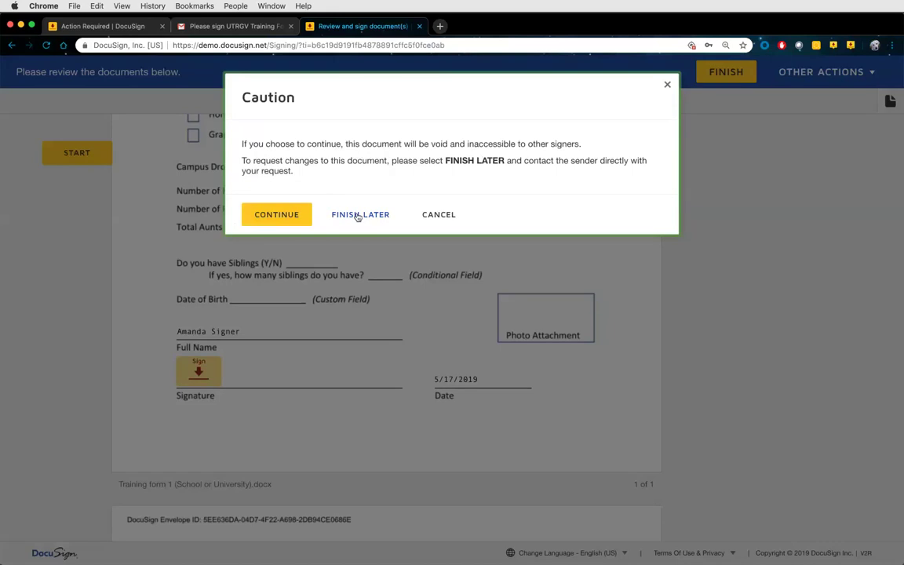
{"action": "left_click", "coordinate": [451, 215]}
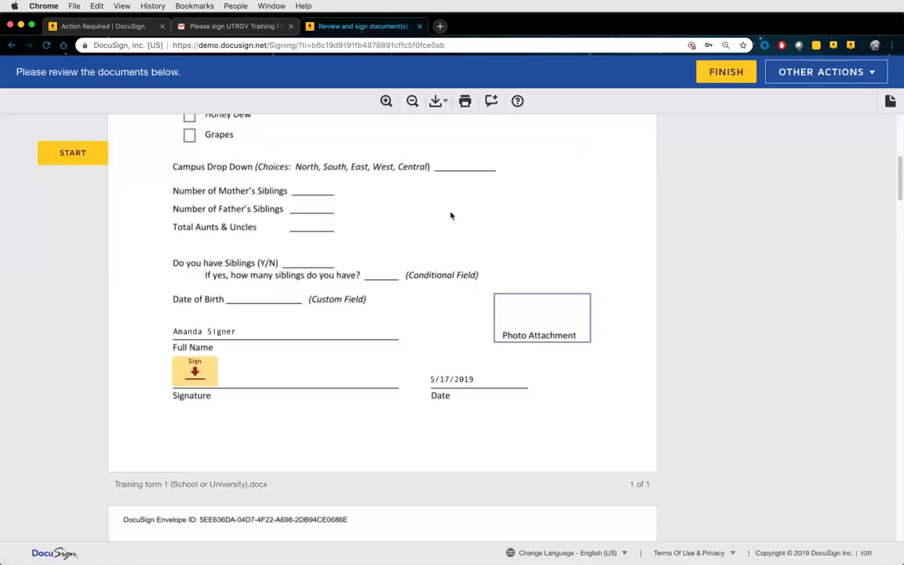
Sign the Signature field with a preset style, finish, decline a new account, and close the tab
{"action": "left_click", "coordinate": [196, 375]}
{"action": "left_click", "coordinate": [201, 233]}
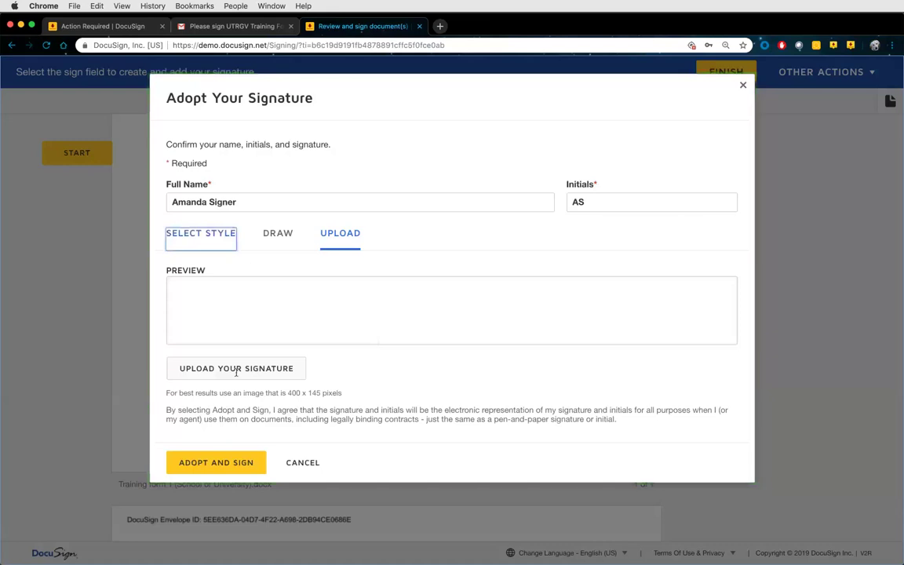
{"action": "left_click", "coordinate": [220, 412]}
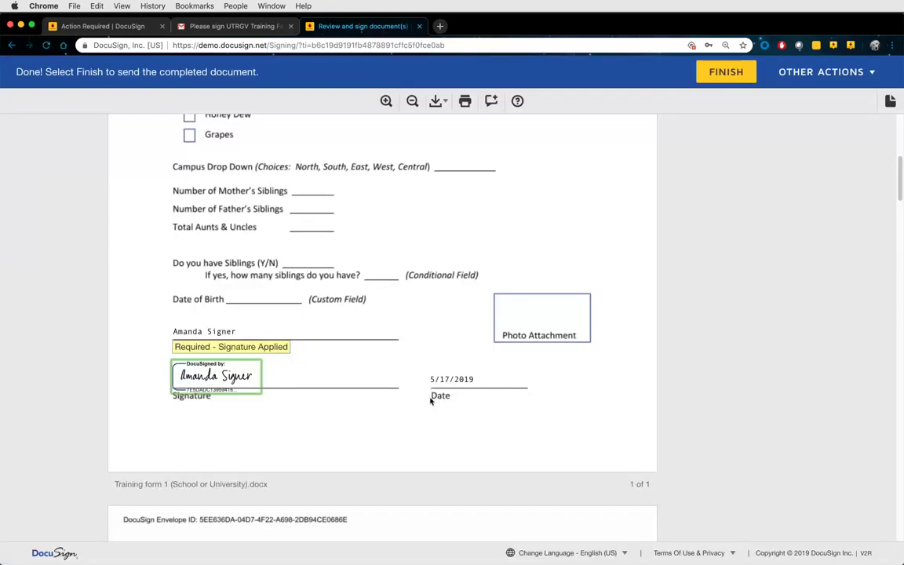
{"action": "left_click", "coordinate": [719, 75]}
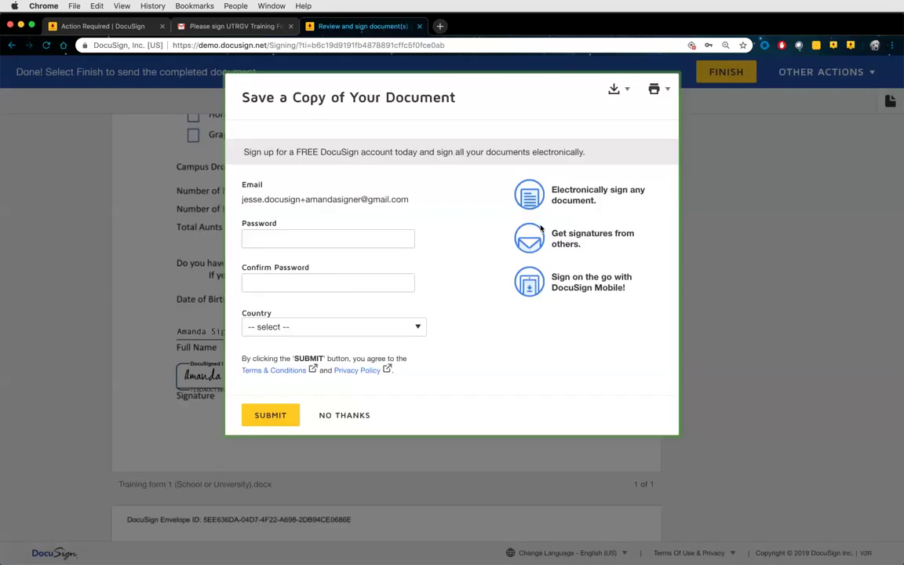
{"action": "left_click", "coordinate": [345, 416]}
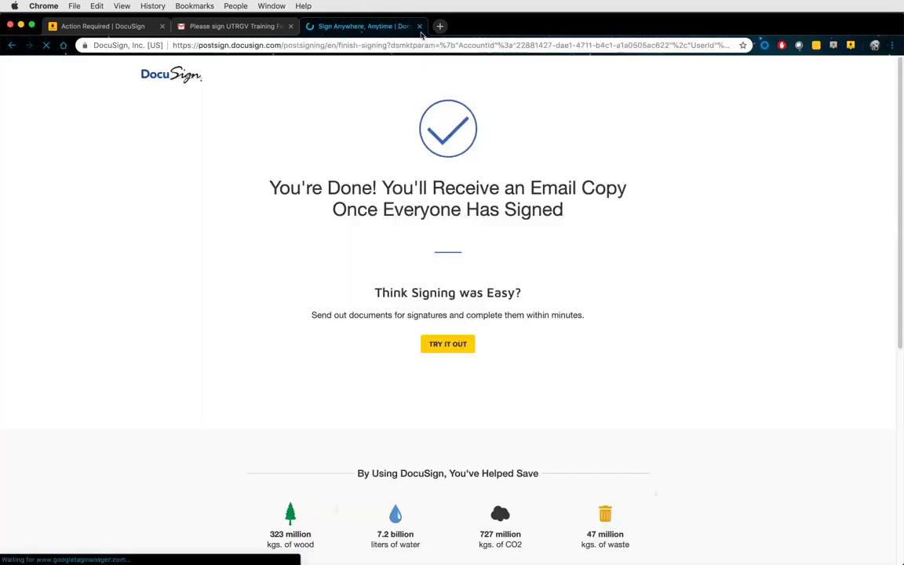
{"action": "left_click", "coordinate": [420, 25]}
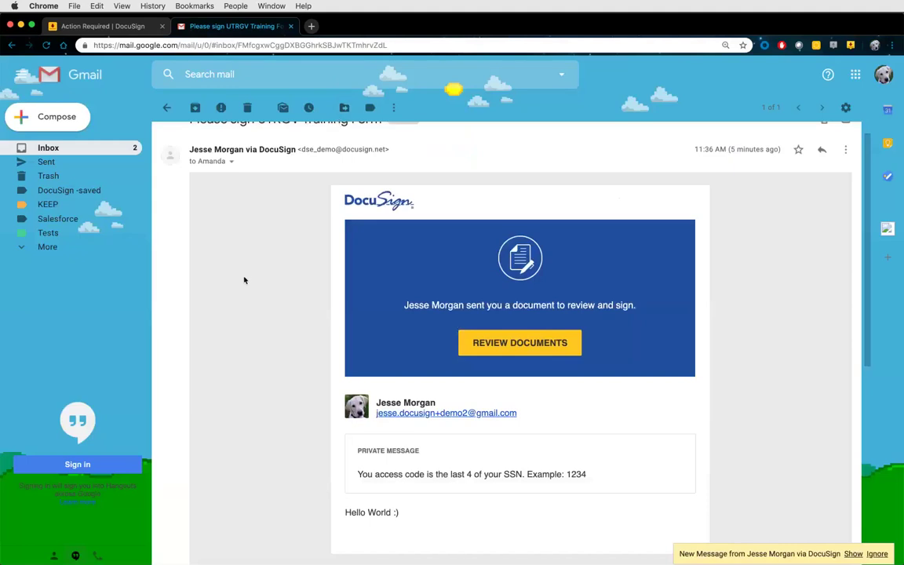
Reopen and read the 'Please sign UTRGV Training Form' email, then return to DocuSign's Action Required tab
{"action": "left_click", "coordinate": [84, 146]}
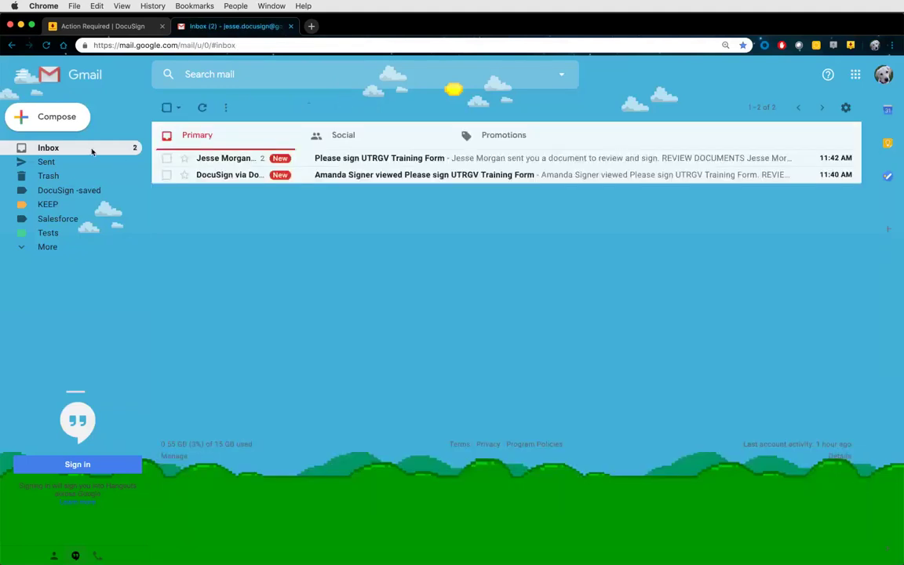
{"action": "left_click", "coordinate": [334, 158]}
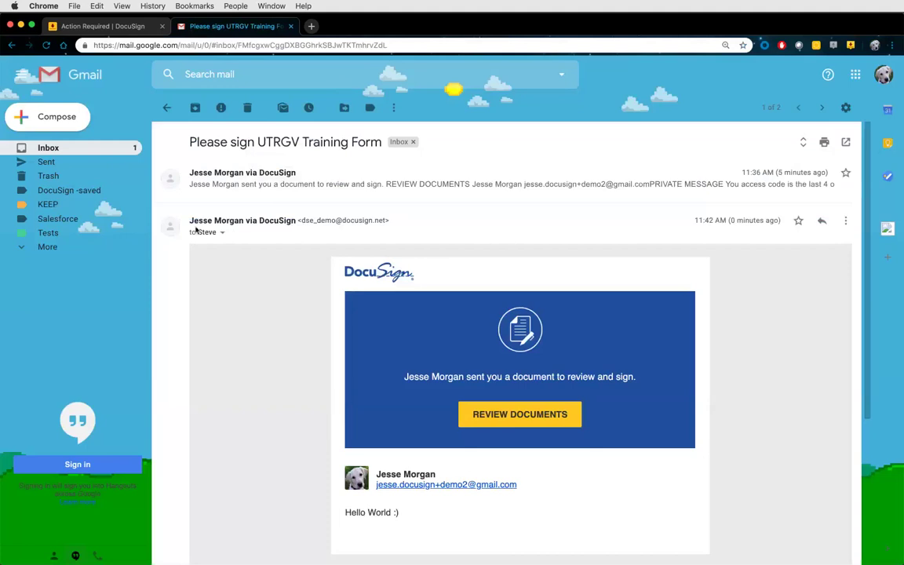
{"action": "scroll", "coordinate": [299, 362], "scroll_direction": "down", "scroll_amount": 2}
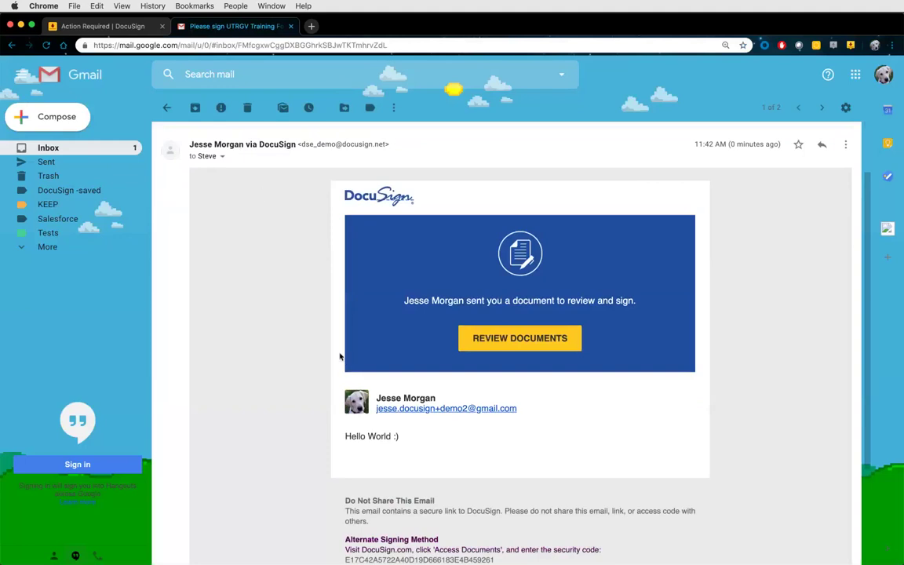
{"action": "left_click", "coordinate": [129, 29]}
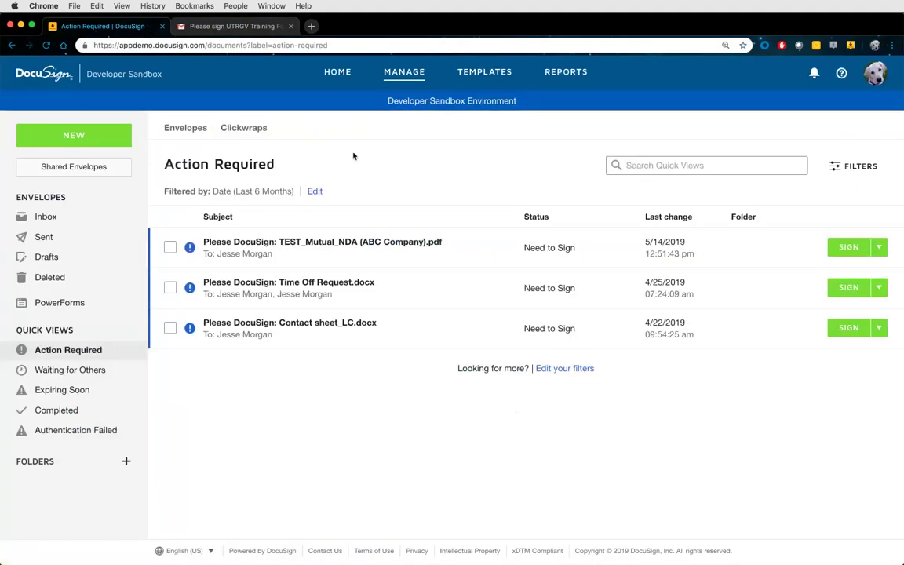
Reload DocuSign, filter to Waiting for Others, and open the 'Please sign UTRGV Training Form' envelope
{"action": "left_click", "coordinate": [46, 47]}
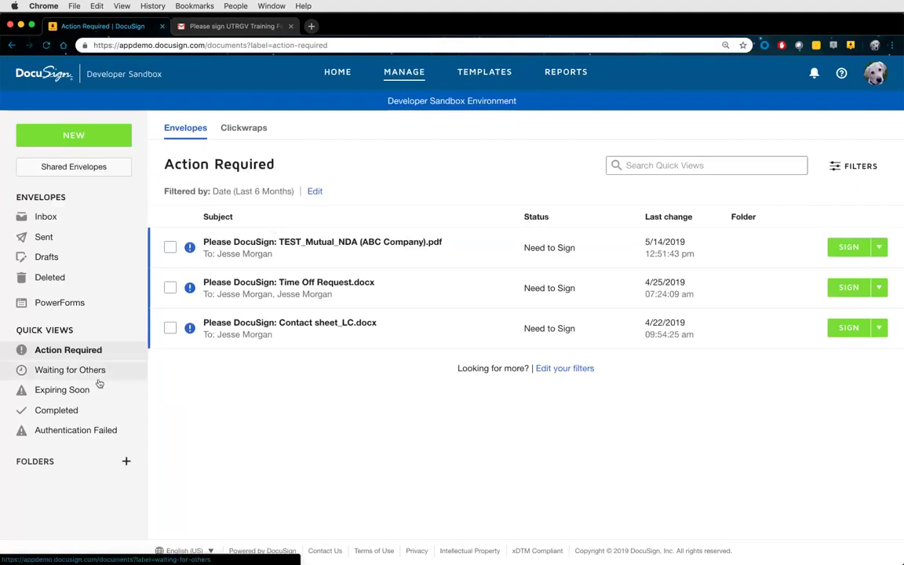
{"action": "left_click", "coordinate": [66, 377]}
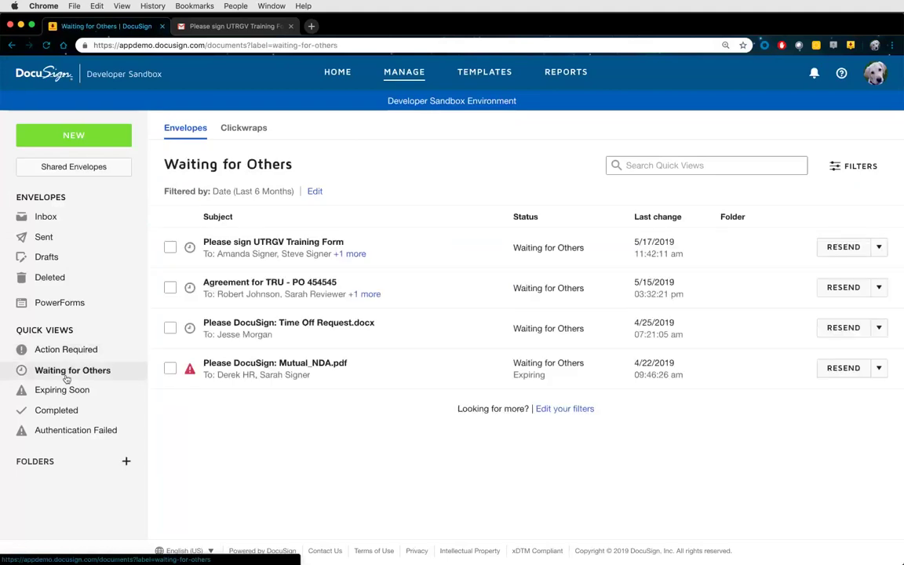
{"action": "left_click", "coordinate": [262, 248]}
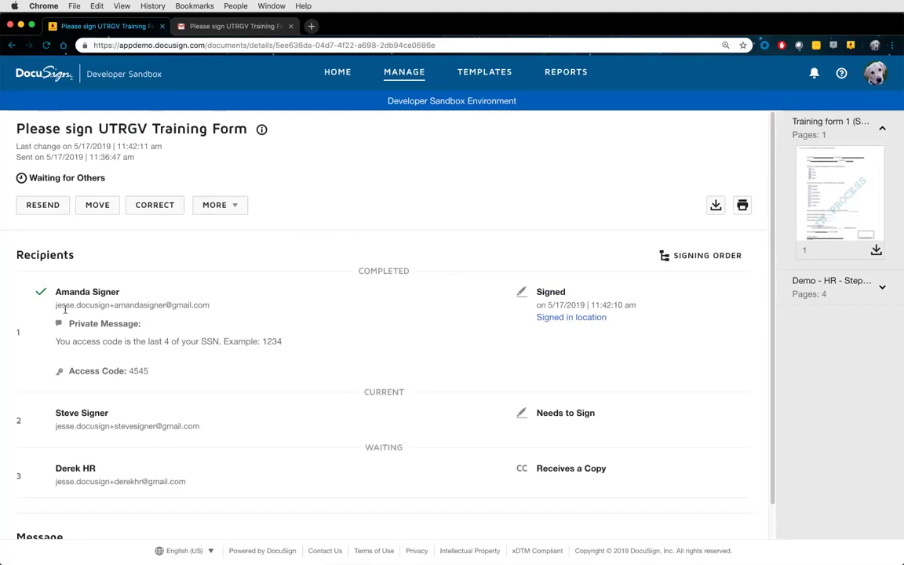
Resend the UTRGV Training Form envelope to the second signer, who still needs to sign
{"action": "left_click_drag", "start_coordinate": [541, 305], "coordinate": [638, 307]}
{"action": "left_click", "coordinate": [640, 310]}
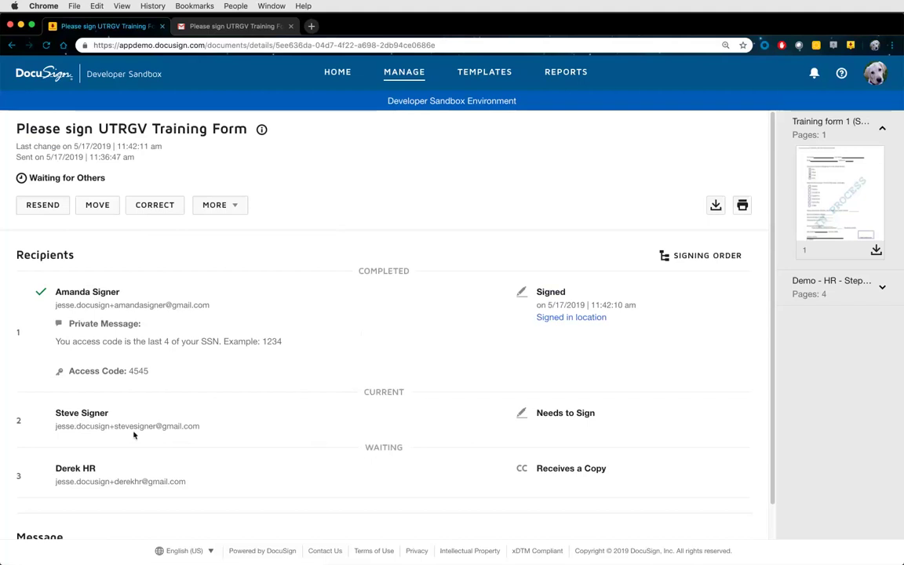
{"action": "left_click", "coordinate": [43, 205]}
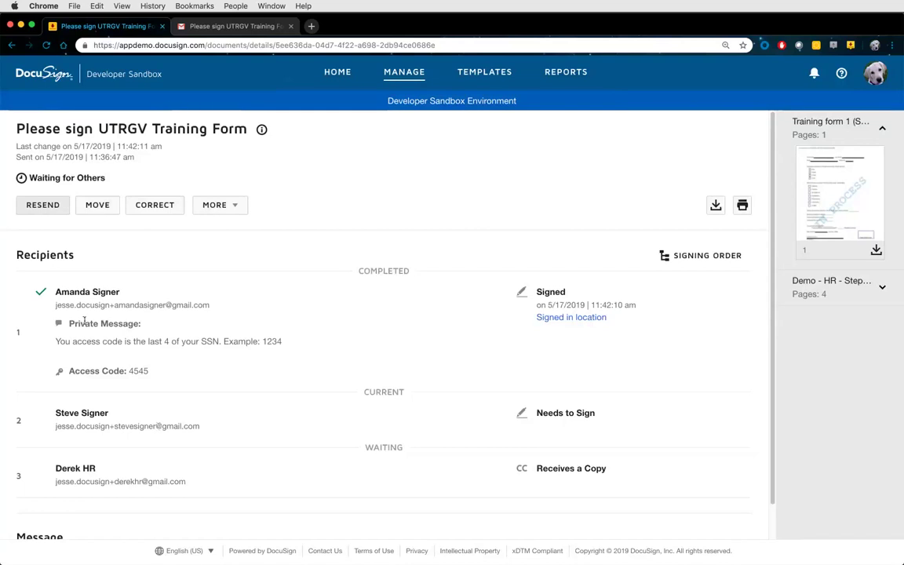
Correct the envelope by adding '1' before the @ in recipient 2's email, and apply the correction
{"action": "left_click", "coordinate": [138, 206]}
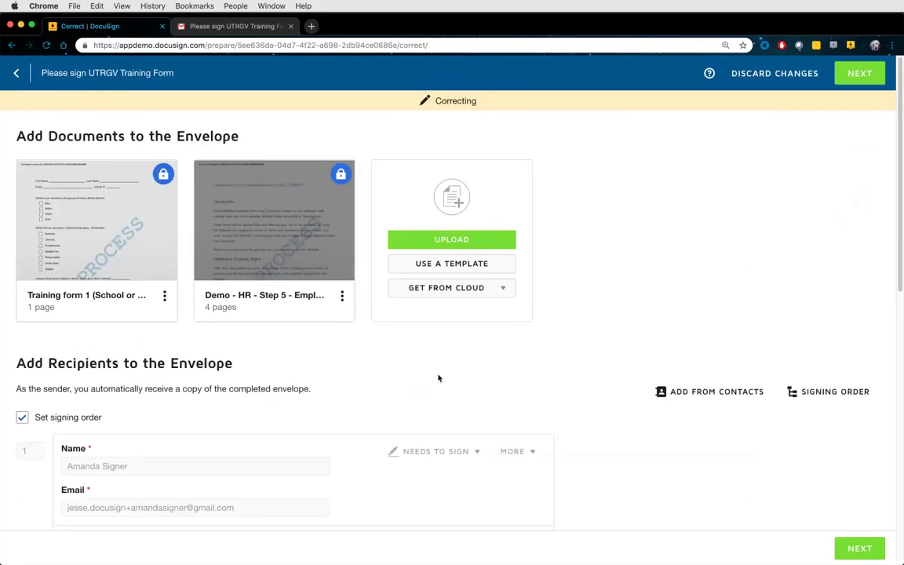
{"action": "scroll", "coordinate": [447, 369], "scroll_direction": "down", "scroll_amount": 3}
{"action": "scroll", "coordinate": [430, 365], "scroll_direction": "down", "scroll_amount": 3}
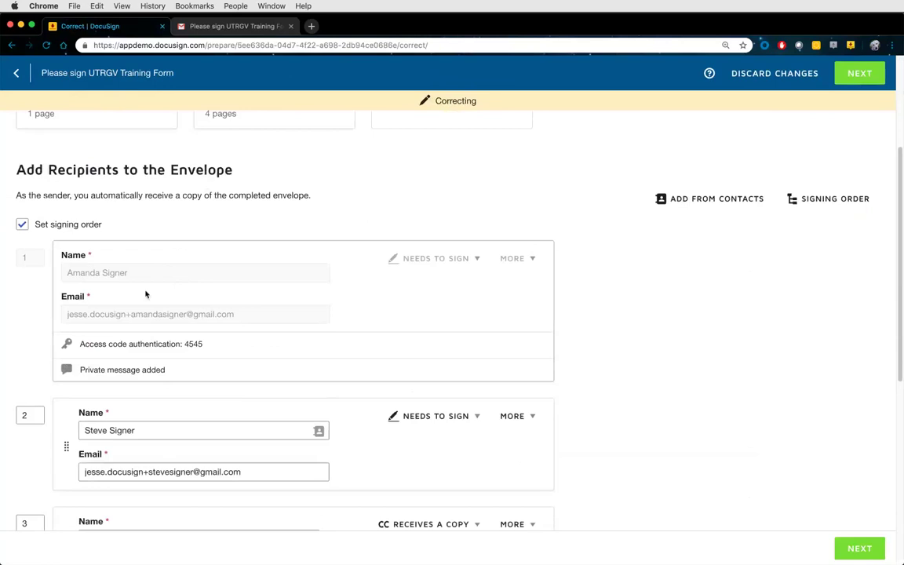
{"action": "scroll", "coordinate": [145, 294], "scroll_direction": "up", "scroll_amount": 5}
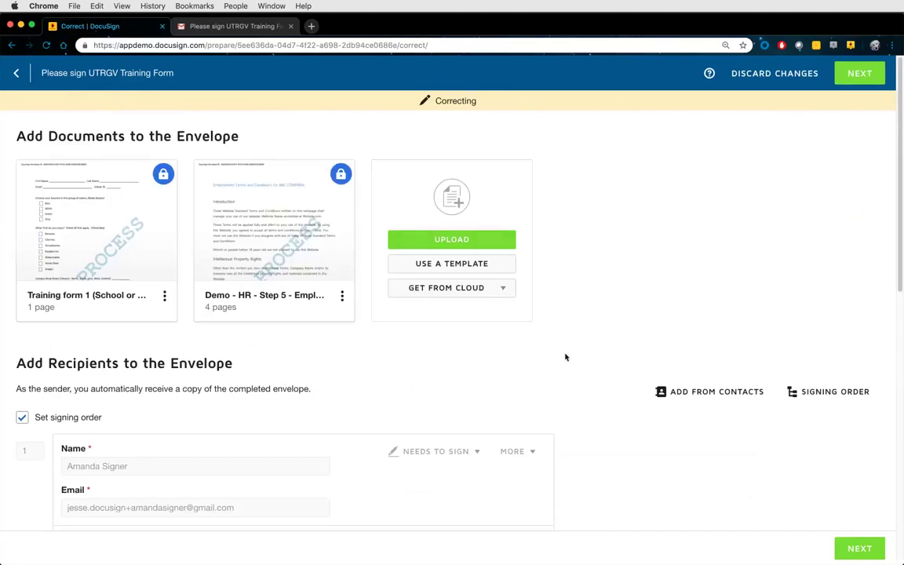
{"action": "scroll", "coordinate": [565, 357], "scroll_direction": "down", "scroll_amount": 9}
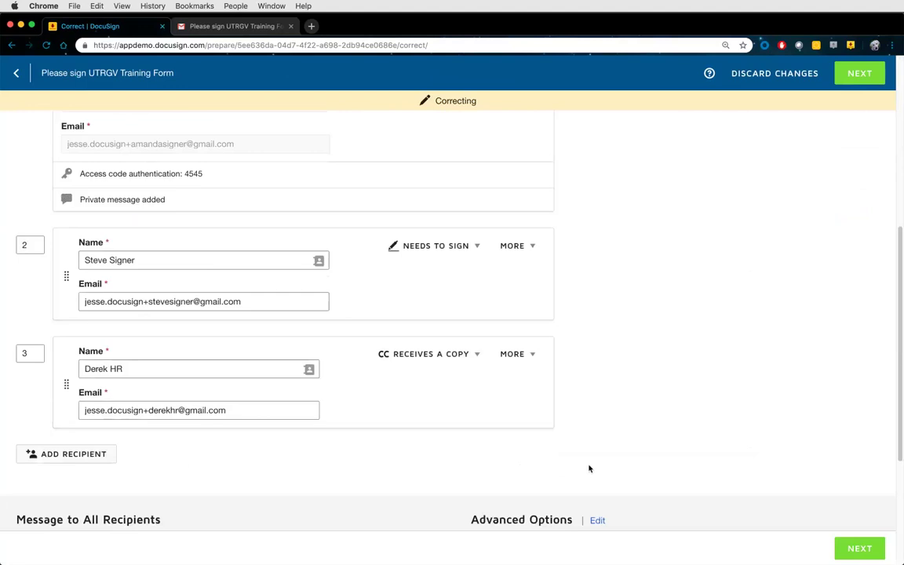
{"action": "left_click", "coordinate": [194, 303]}
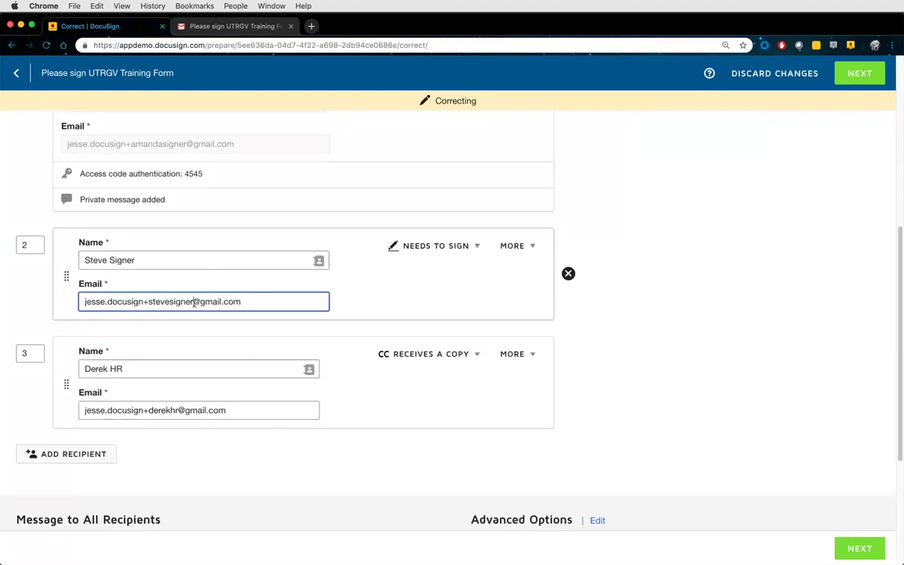
{"action": "type", "text": "1"}
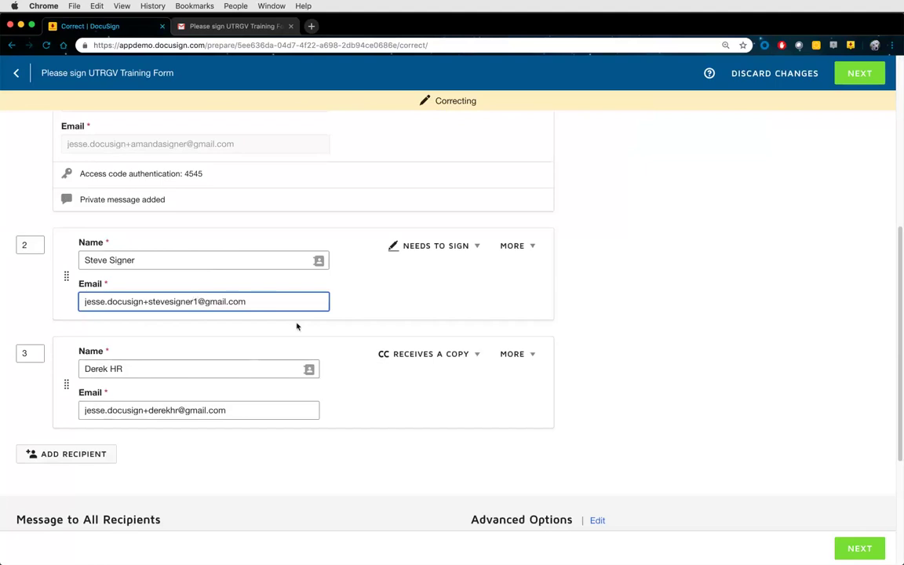
{"action": "left_click", "coordinate": [860, 73]}
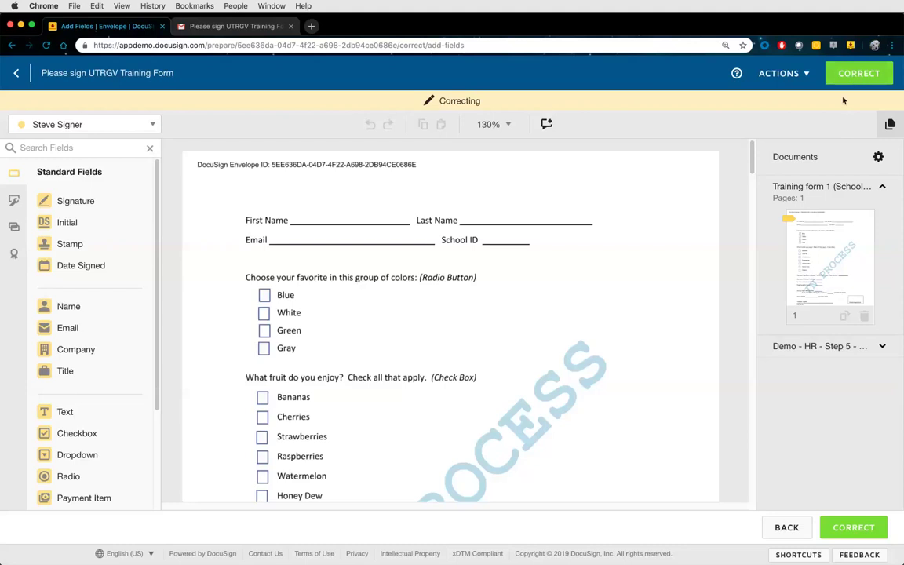
{"action": "left_click", "coordinate": [857, 73]}
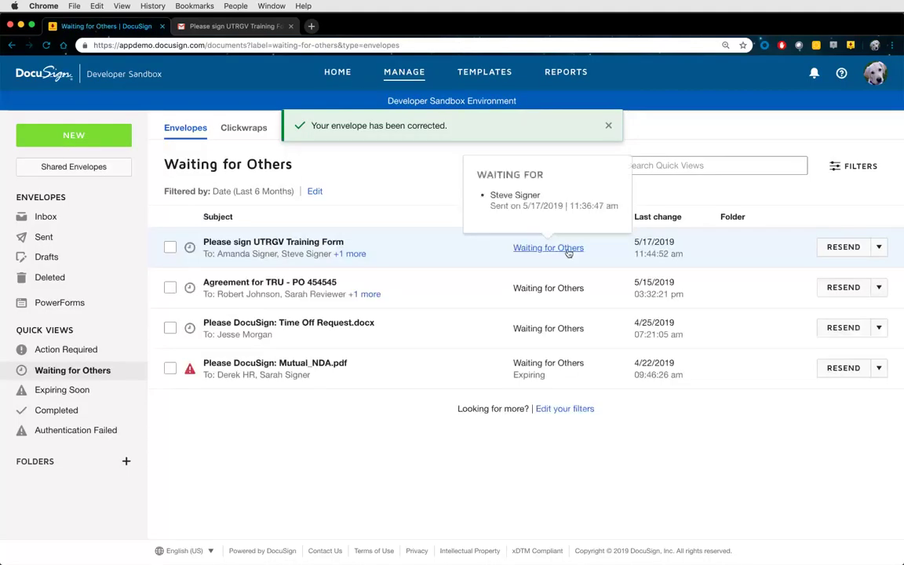
Open the corrected UTRGV Training Form envelope and create a copy of it as a new envelope
{"action": "left_click", "coordinate": [262, 249]}
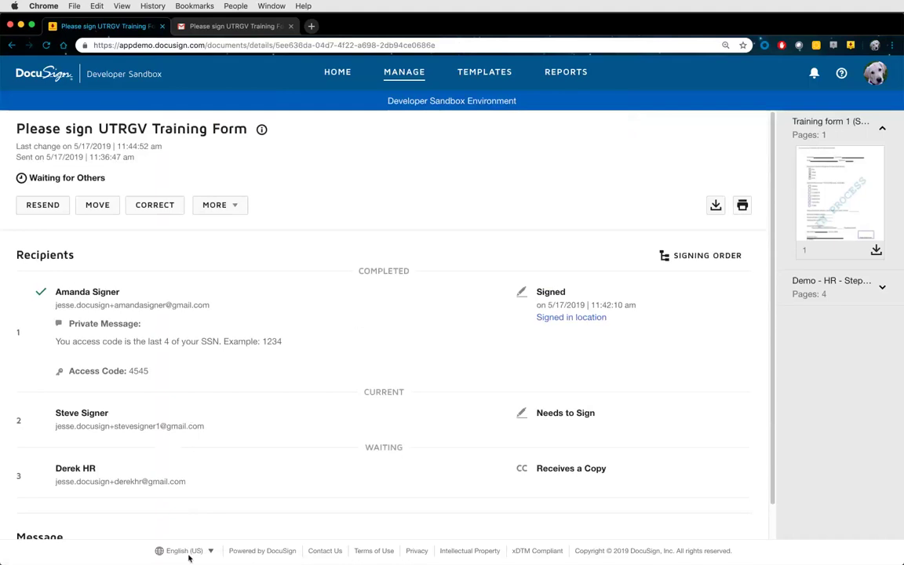
{"action": "left_click", "coordinate": [222, 205]}
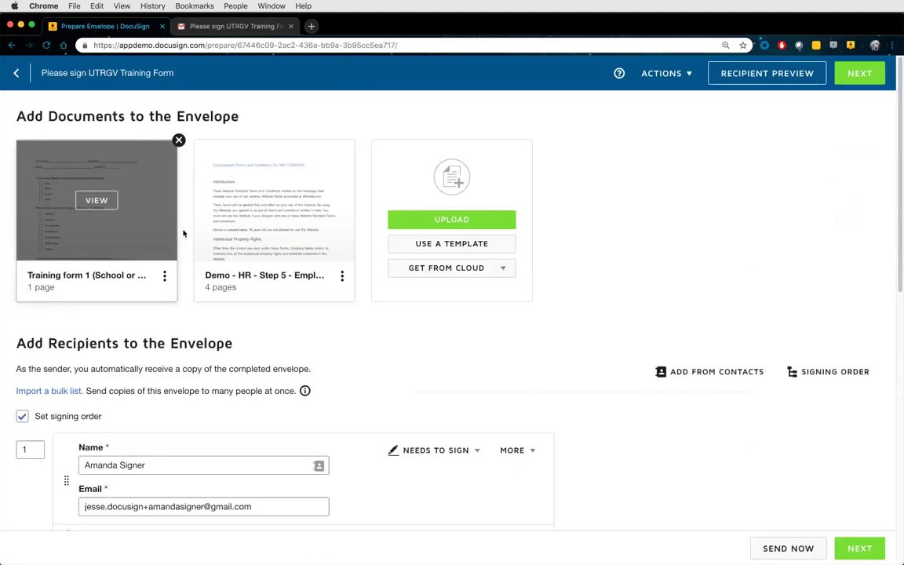
Advance the copied draft to the fields step, then discard it and confirm the discard
{"action": "scroll", "coordinate": [415, 331], "scroll_direction": "down", "scroll_amount": 5}
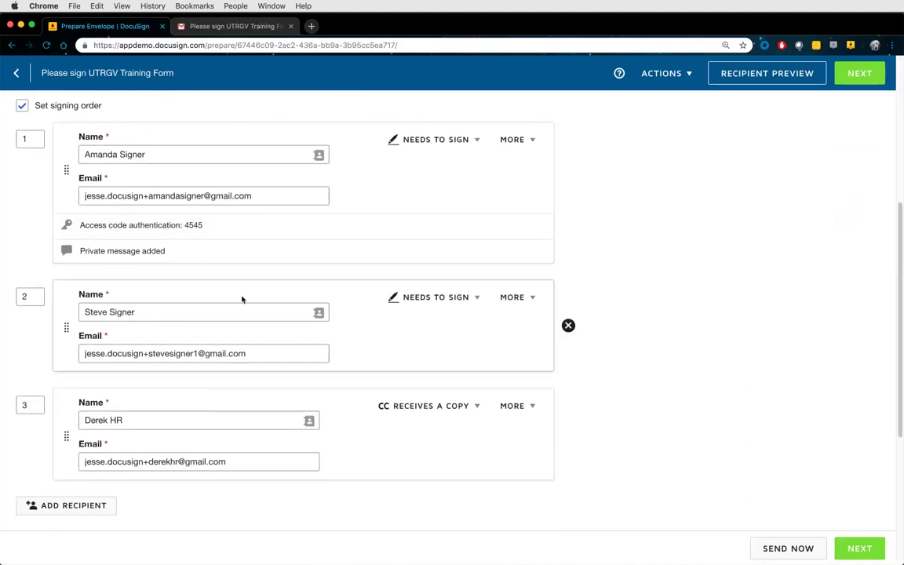
{"action": "scroll", "coordinate": [349, 411], "scroll_direction": "down", "scroll_amount": 4}
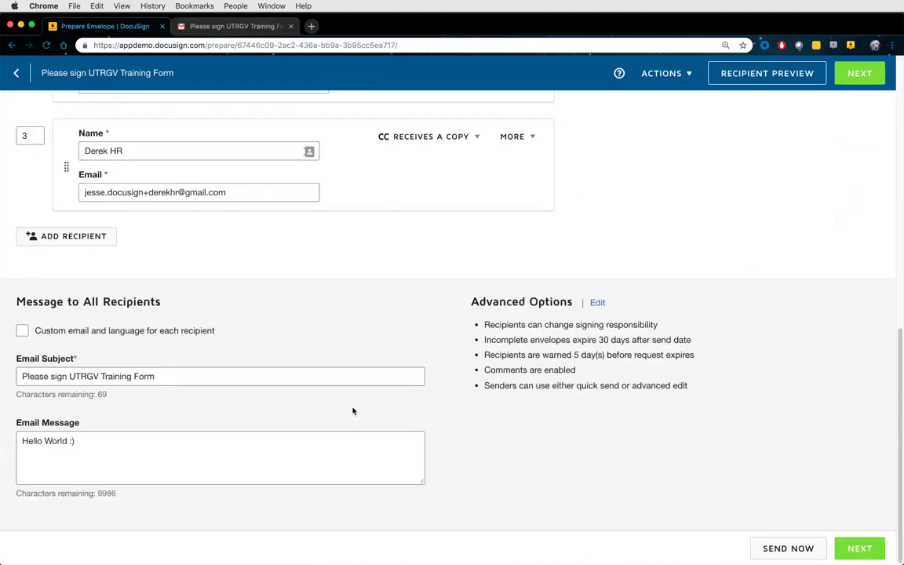
{"action": "left_click", "coordinate": [859, 73]}
{"action": "scroll", "coordinate": [679, 289], "scroll_direction": "down", "scroll_amount": 5}
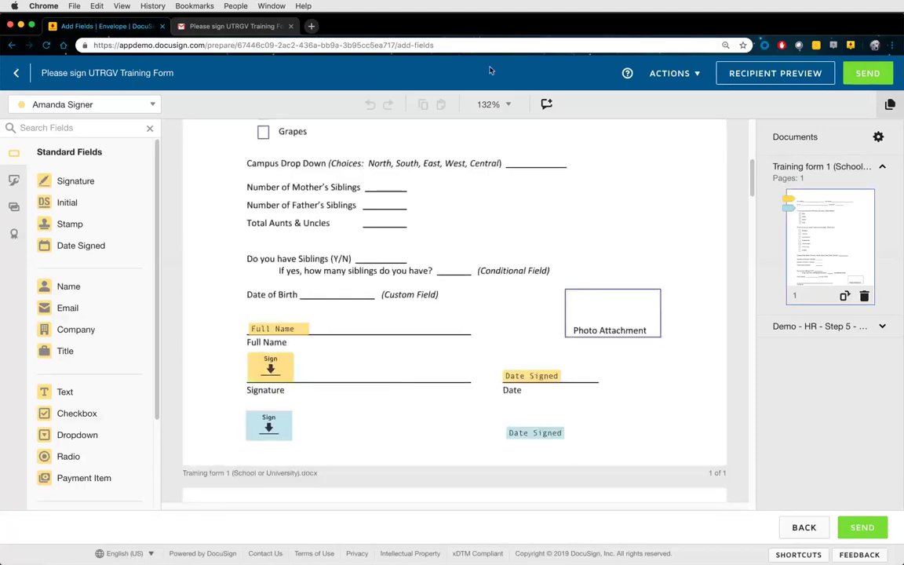
{"action": "left_click", "coordinate": [659, 74]}
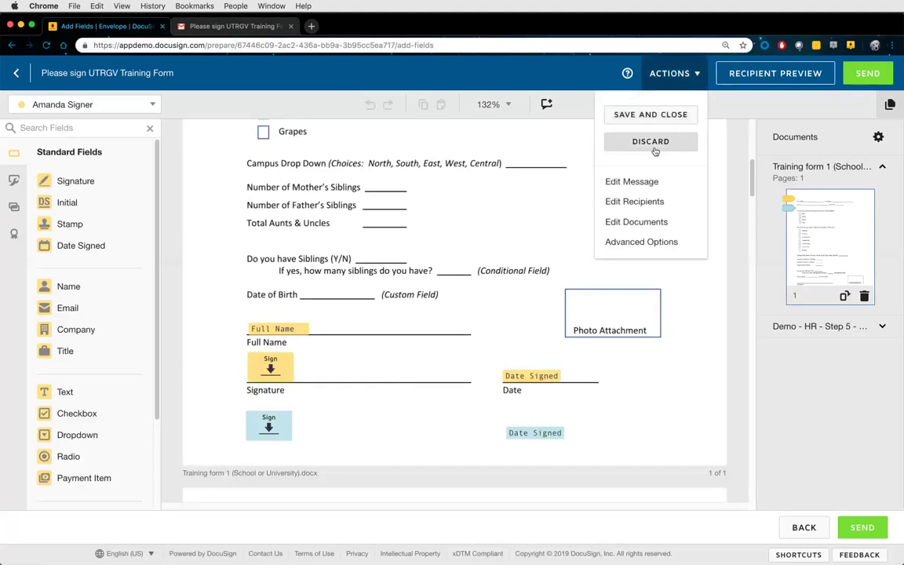
{"action": "left_click", "coordinate": [649, 141]}
{"action": "left_click", "coordinate": [375, 174]}
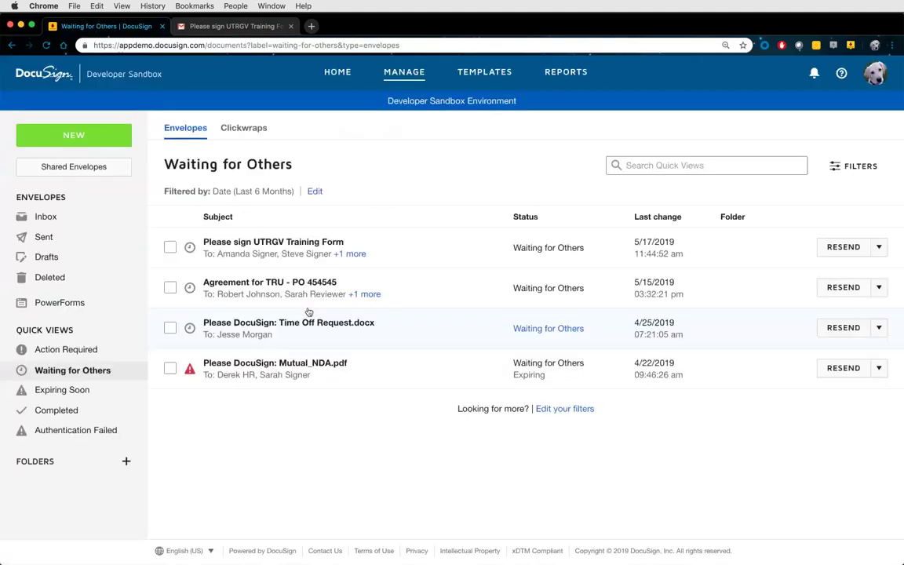
Open the UTRGV Training Form envelope history and scroll down to the correction entries
{"action": "left_click", "coordinate": [298, 252]}
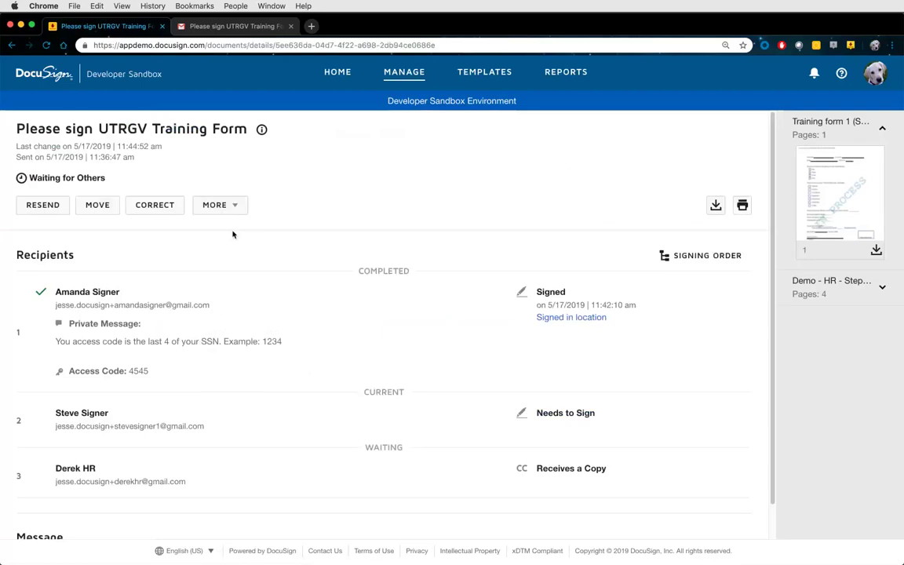
{"action": "left_click", "coordinate": [230, 209]}
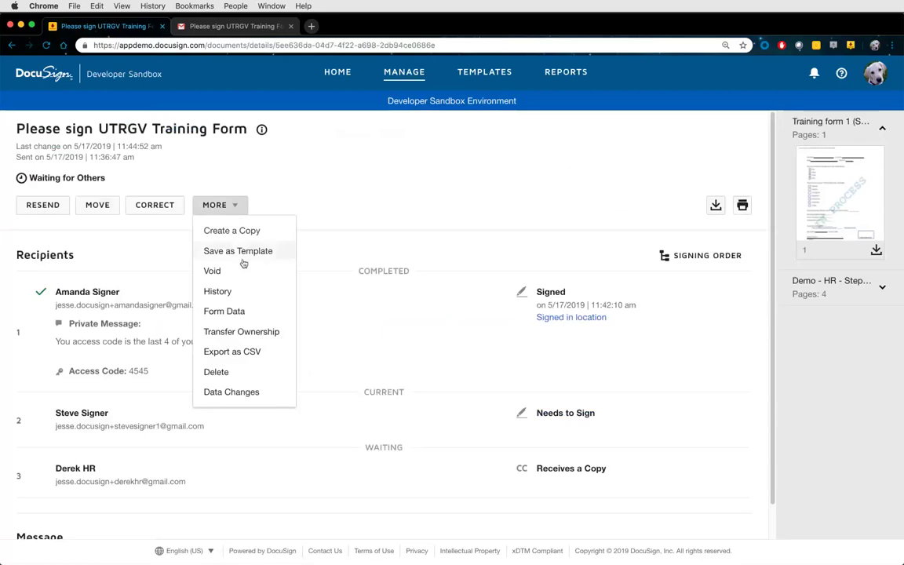
{"action": "left_click", "coordinate": [217, 293]}
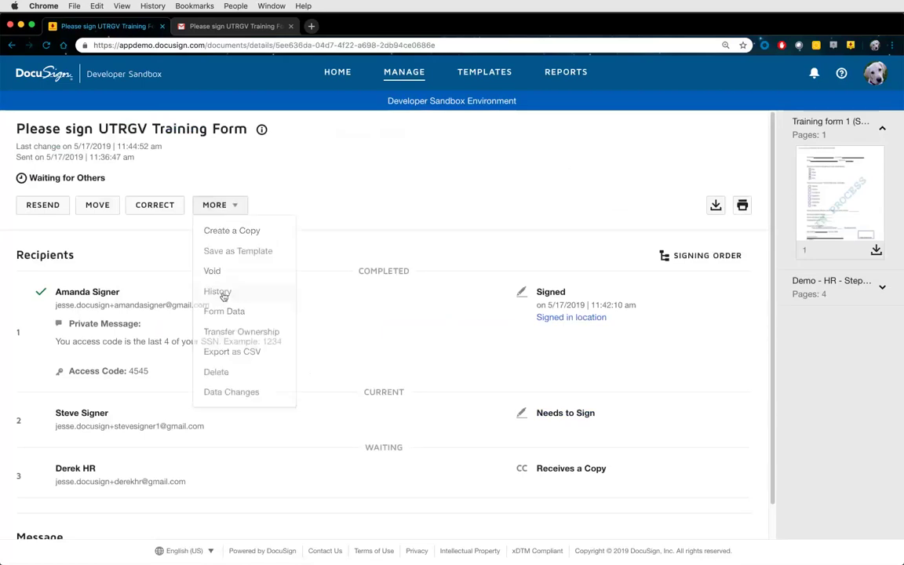
{"action": "scroll", "coordinate": [593, 317], "scroll_direction": "down", "scroll_amount": 5}
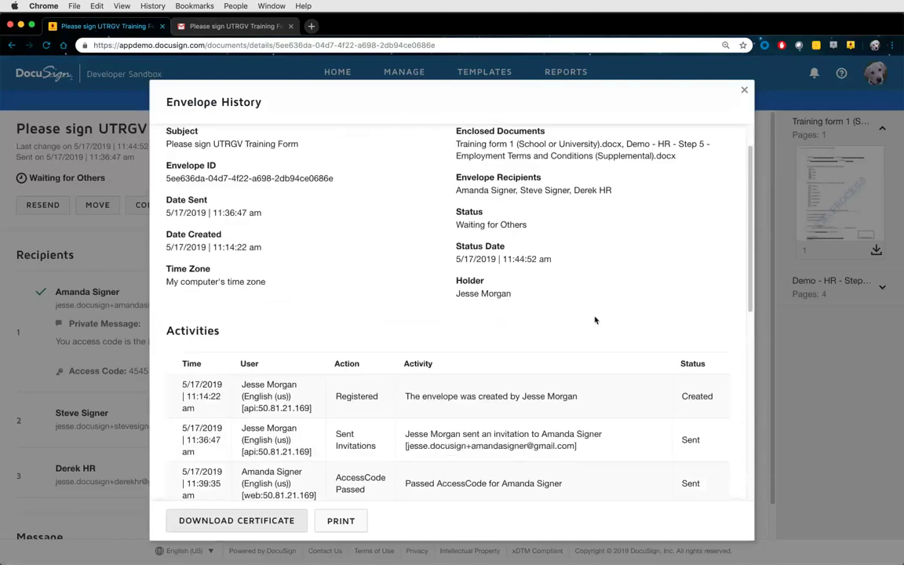
{"action": "scroll", "coordinate": [592, 316], "scroll_direction": "down", "scroll_amount": 3}
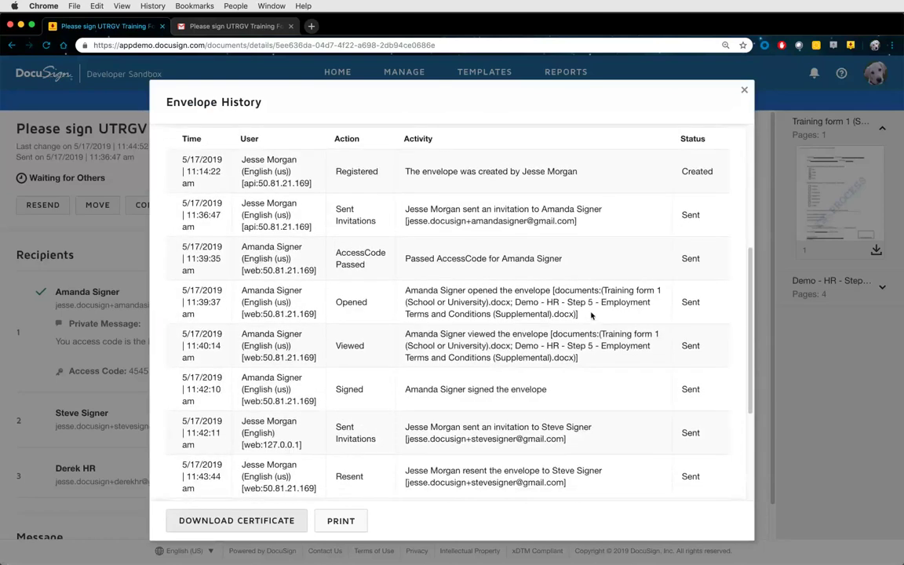
{"action": "scroll", "coordinate": [471, 316], "scroll_direction": "down", "scroll_amount": 2}
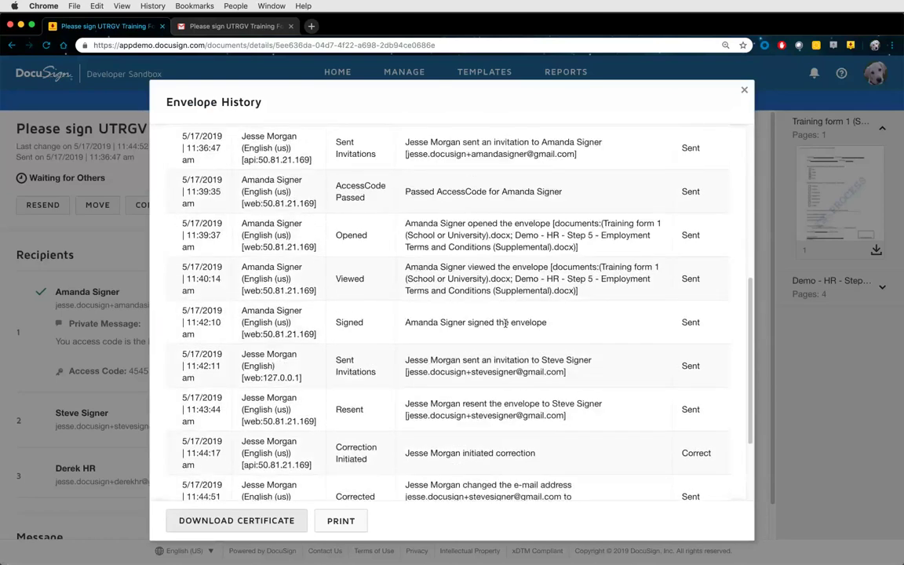
{"action": "scroll", "coordinate": [343, 322], "scroll_direction": "down", "scroll_amount": 3}
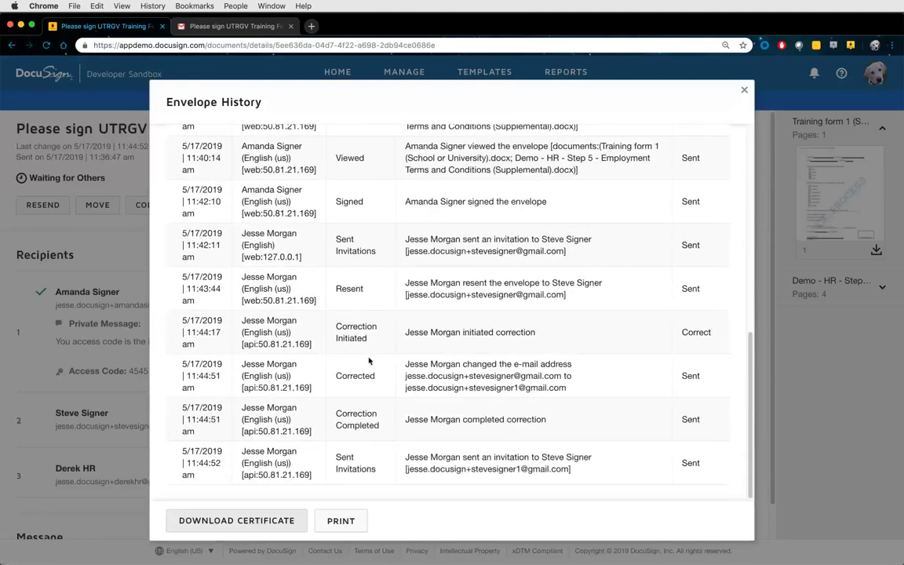
Highlight the Correction Initiated, e-mail change and resent-invitation entries, then close the history
{"action": "left_click_drag", "start_coordinate": [336, 289], "coordinate": [363, 289]}
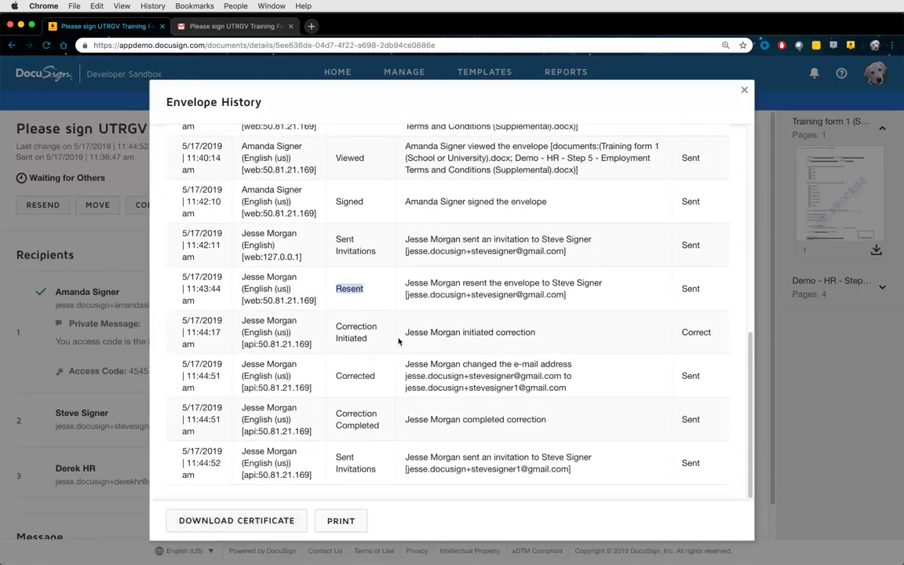
{"action": "left_click_drag", "start_coordinate": [337, 326], "coordinate": [368, 339]}
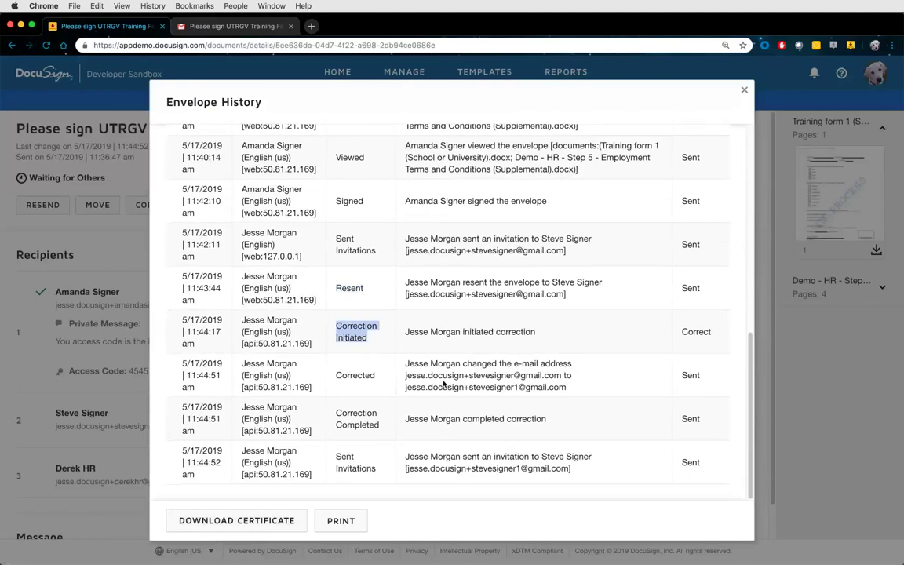
{"action": "left_click_drag", "start_coordinate": [574, 365], "coordinate": [533, 386]}
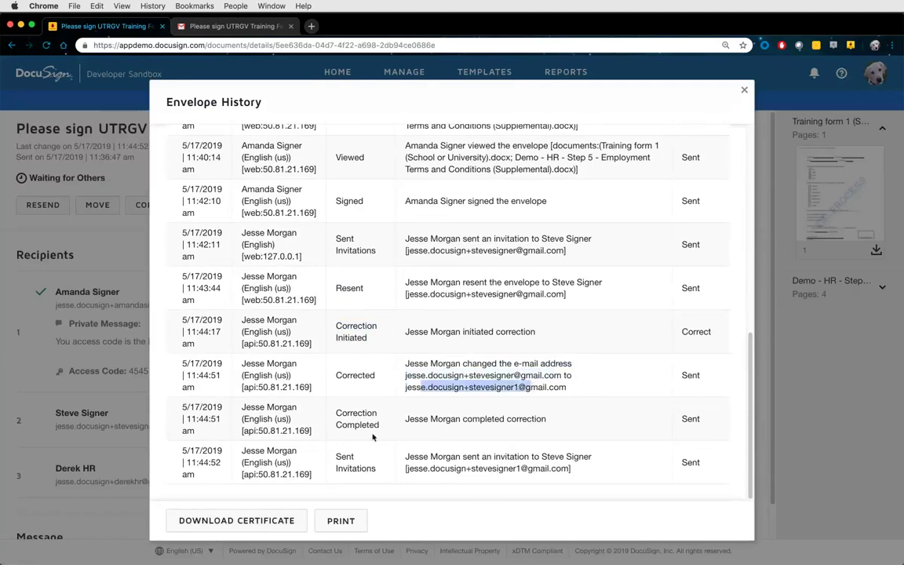
{"action": "left_click_drag", "start_coordinate": [405, 456], "coordinate": [566, 485]}
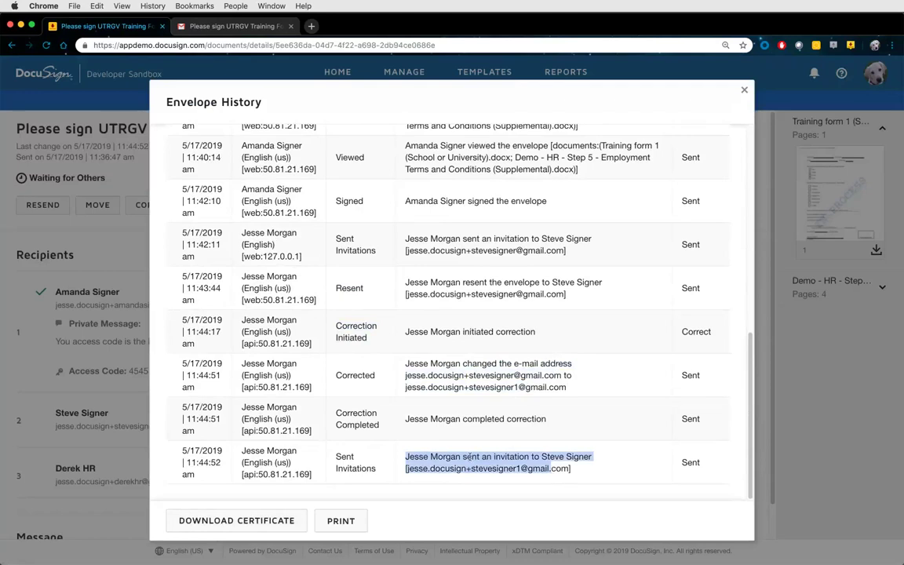
{"action": "left_click", "coordinate": [745, 90]}
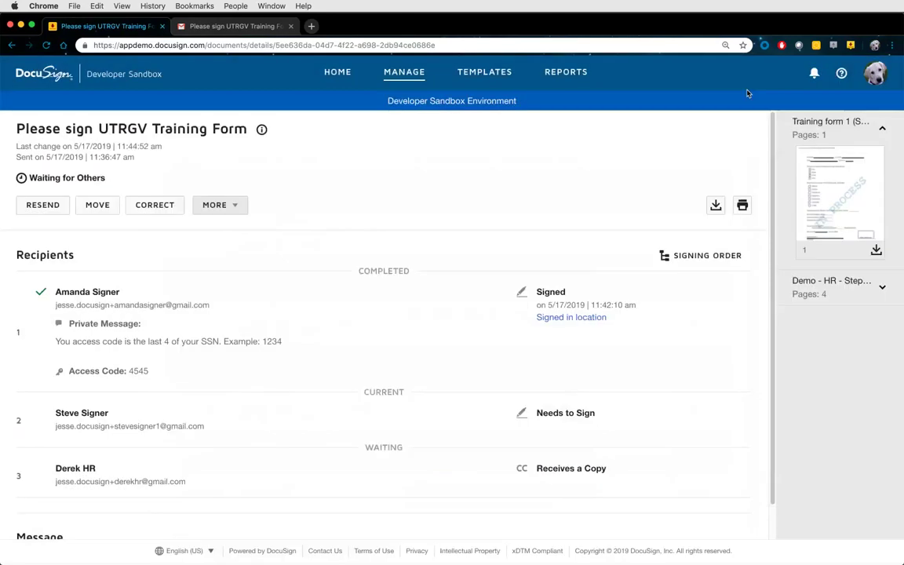
{"action": "left_click", "coordinate": [232, 205]}
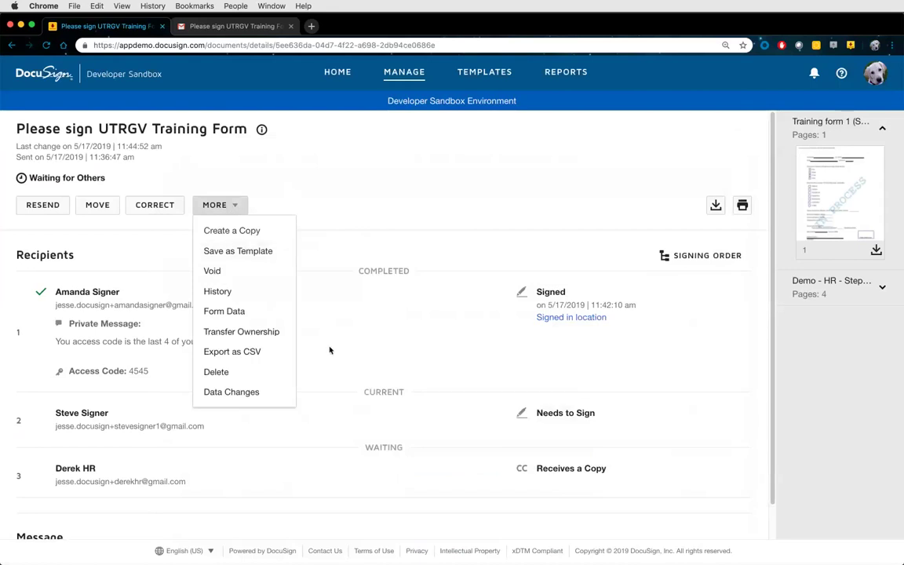
{"action": "left_click", "coordinate": [334, 306]}
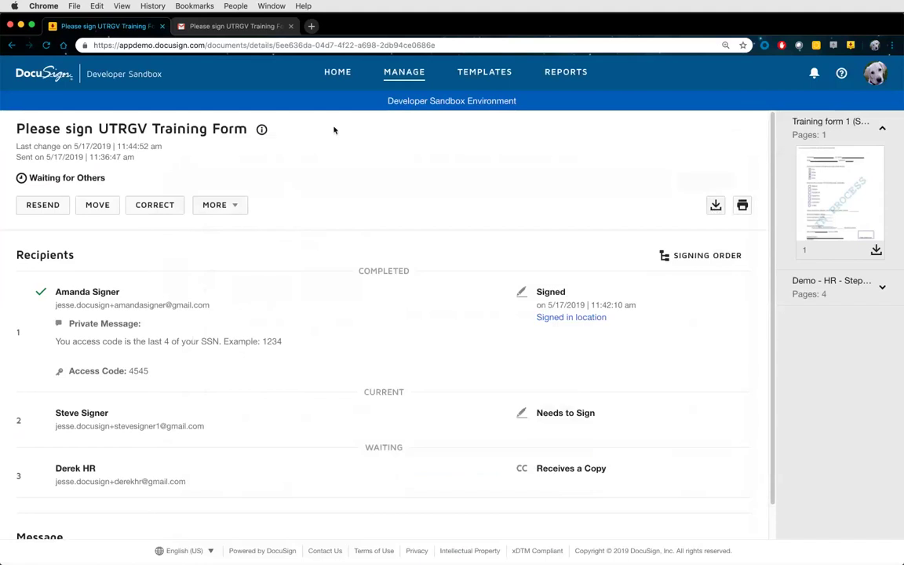
In the DocuSign invitation email in Gmail, follow the link to review the documents
{"action": "left_click", "coordinate": [235, 26]}
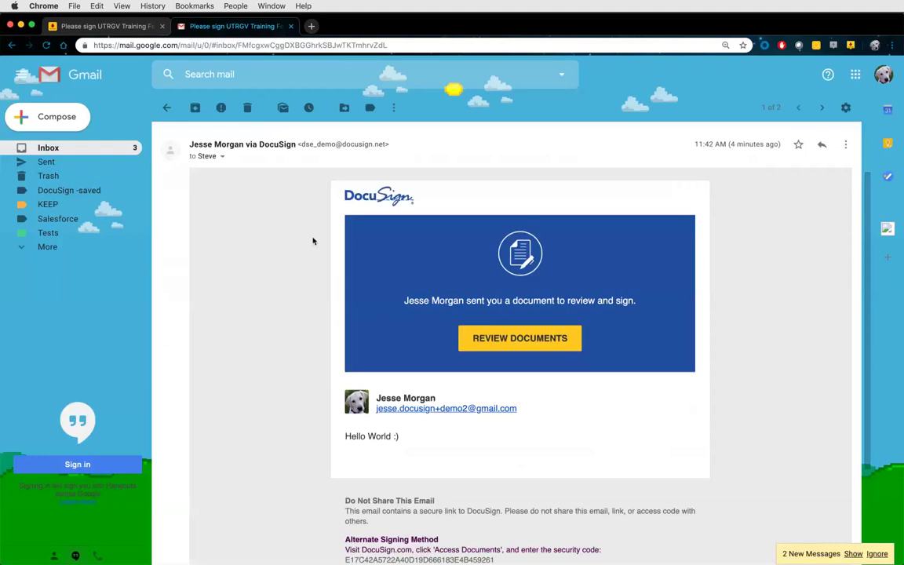
{"action": "scroll", "coordinate": [298, 259], "scroll_direction": "down", "scroll_amount": 3}
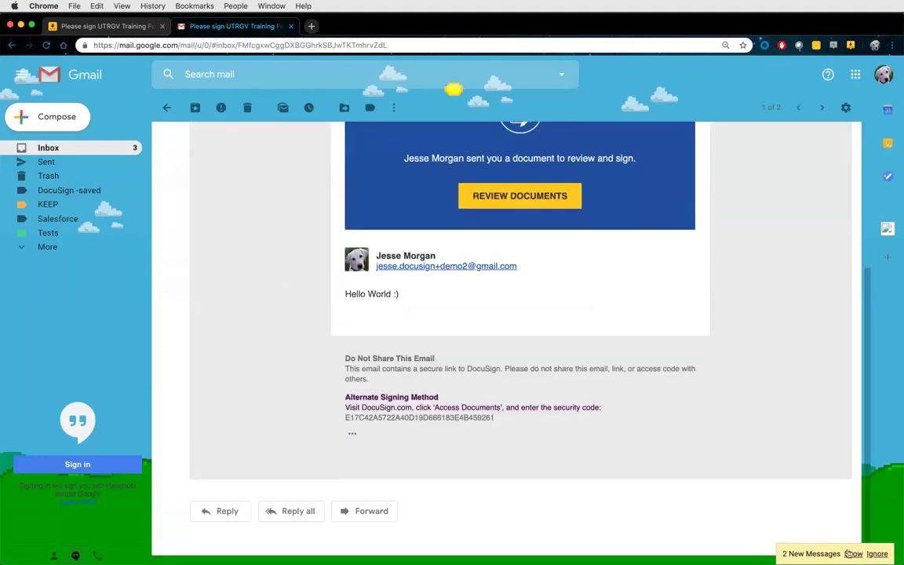
{"action": "scroll", "coordinate": [452, 450], "scroll_direction": "down", "scroll_amount": 5}
{"action": "scroll", "coordinate": [453, 445], "scroll_direction": "down", "scroll_amount": 5}
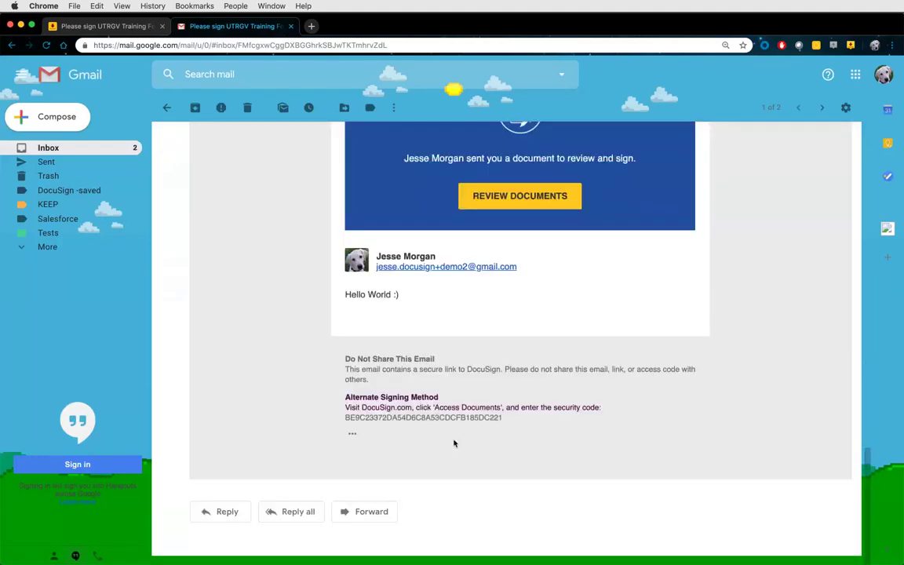
{"action": "scroll", "coordinate": [456, 422], "scroll_direction": "up", "scroll_amount": 1}
{"action": "left_click", "coordinate": [511, 283]}
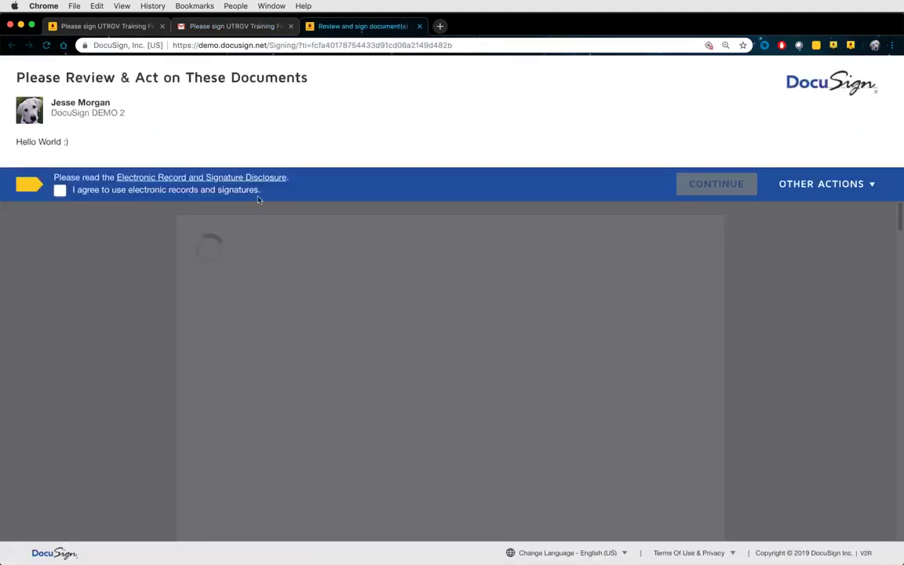
Agree to electronic records and continue into the training form, dismissing the comments tip
{"action": "left_click", "coordinate": [174, 190]}
{"action": "left_click", "coordinate": [686, 187]}
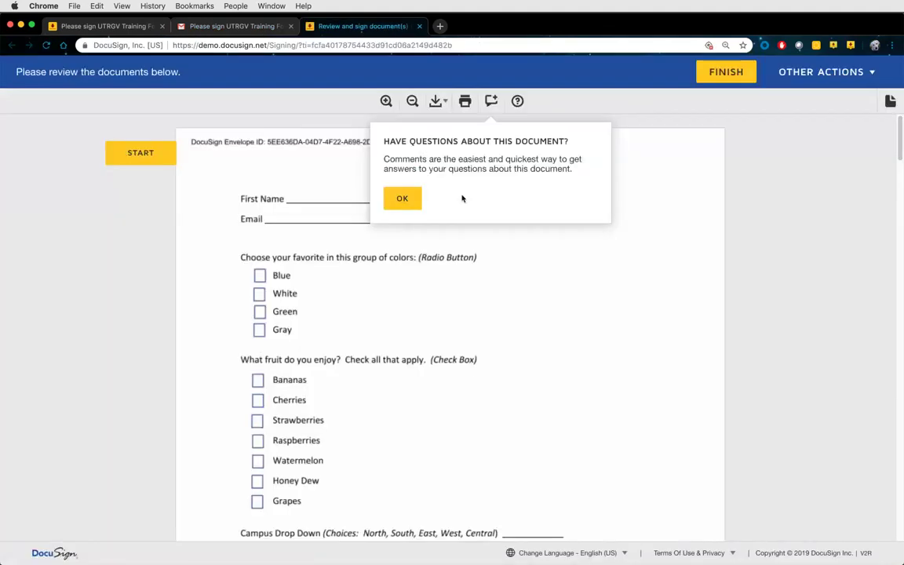
{"action": "left_click", "coordinate": [462, 195]}
{"action": "scroll", "coordinate": [482, 234], "scroll_direction": "down", "scroll_amount": 5}
{"action": "scroll", "coordinate": [515, 265], "scroll_direction": "down", "scroll_amount": 5}
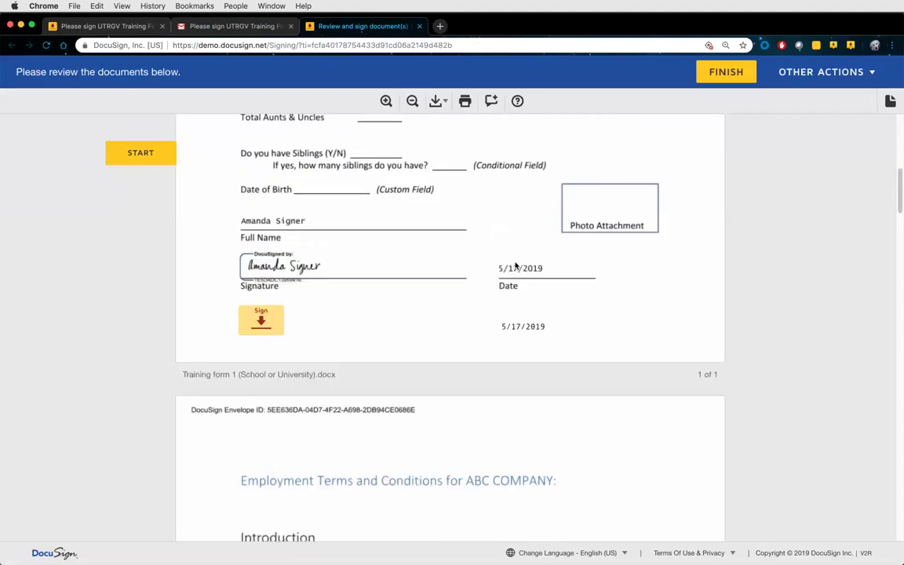
Sign the Sign field with a hand-drawn signature, finish, and decline saving a copy
{"action": "left_click", "coordinate": [259, 318]}
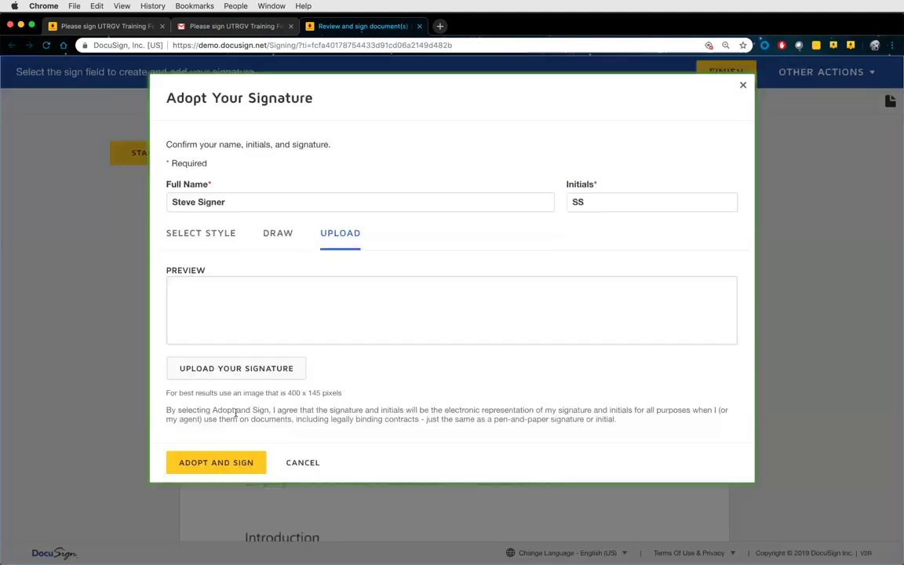
{"action": "left_click", "coordinate": [277, 232]}
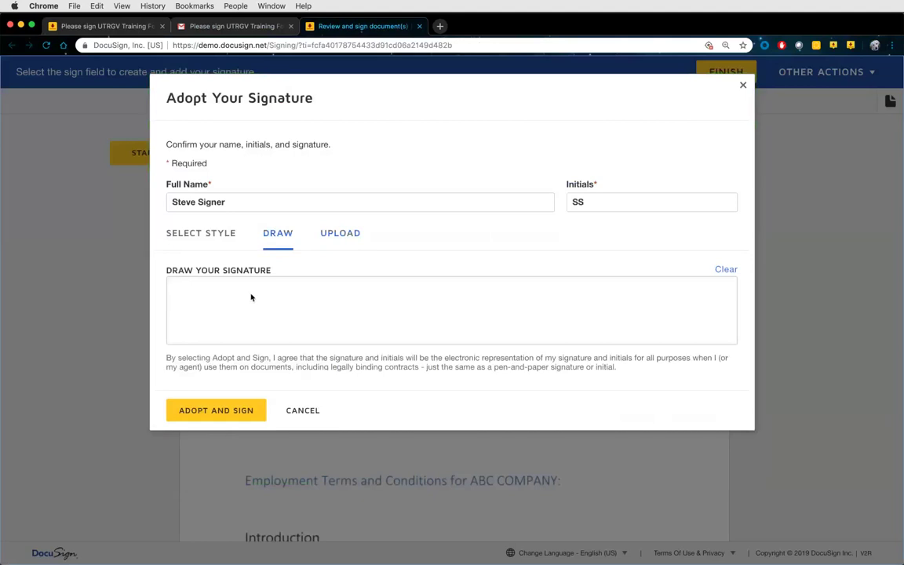
{"action": "left_click_drag", "start_coordinate": [268, 297], "coordinate": [228, 319]}
{"action": "mouse_move", "coordinate": [284, 288]}
{"action": "left_mouse_down"}
{"action": "mouse_move", "coordinate": [276, 321]}
{"action": "mouse_move", "coordinate": [293, 300]}
{"action": "mouse_move", "coordinate": [312, 320]}
{"action": "mouse_move", "coordinate": [378, 305]}
{"action": "left_mouse_up"}
{"action": "mouse_move", "coordinate": [395, 291]}
{"action": "left_mouse_down"}
{"action": "mouse_move", "coordinate": [397, 307]}
{"action": "mouse_move", "coordinate": [414, 306]}
{"action": "left_mouse_up"}
{"action": "left_click", "coordinate": [378, 312]}
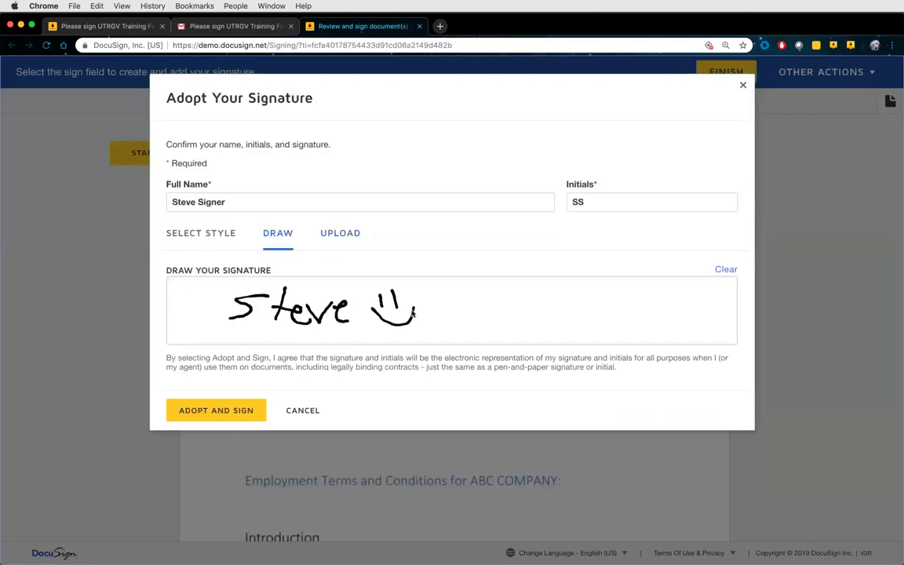
{"action": "left_click", "coordinate": [215, 410]}
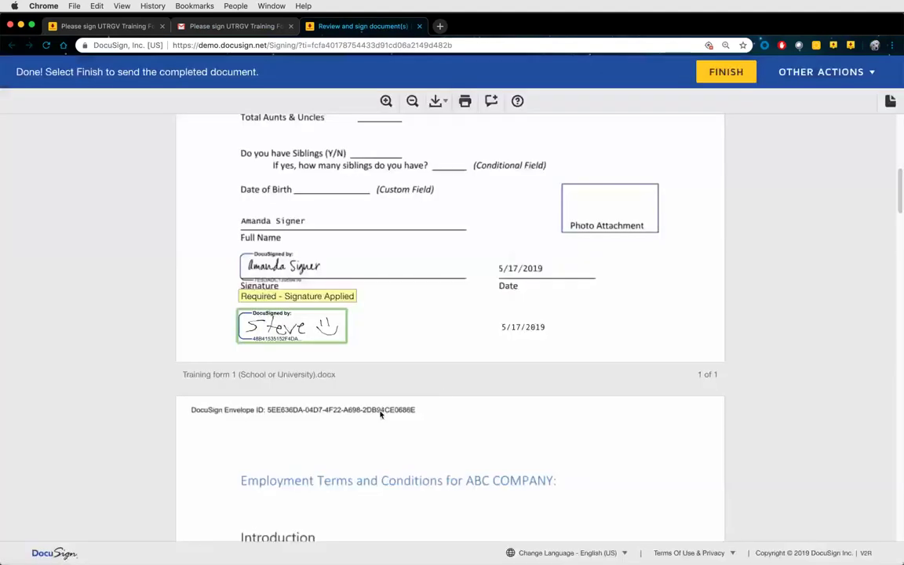
{"action": "left_click", "coordinate": [720, 78]}
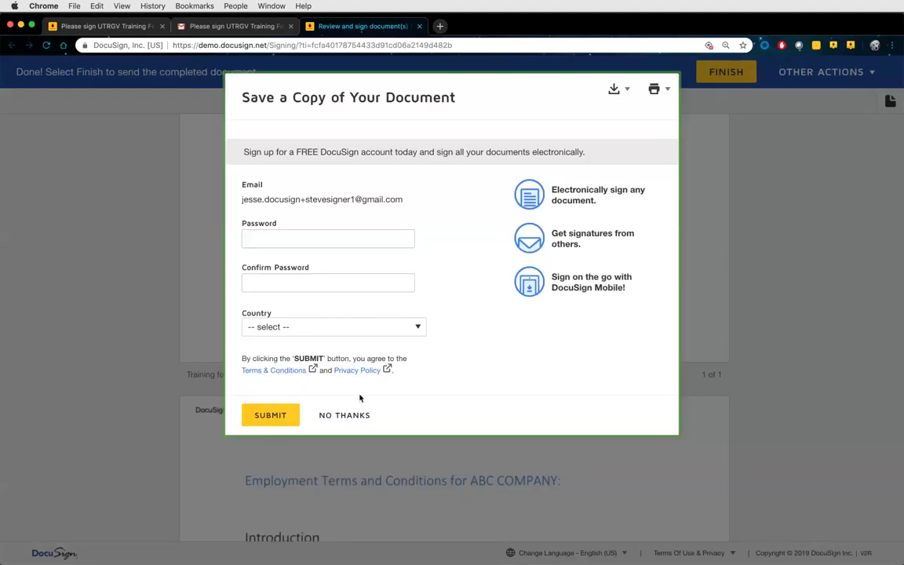
{"action": "left_click", "coordinate": [344, 415]}
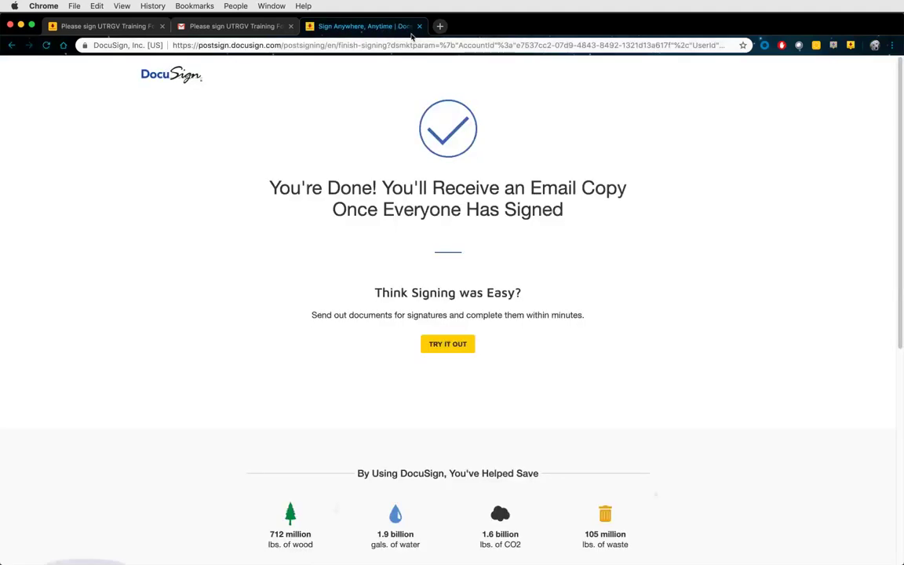
Close the confirmation tab, read the Completed: Please sign UTRGV Training Form email, then return to DocuSign
{"action": "left_click", "coordinate": [419, 26]}
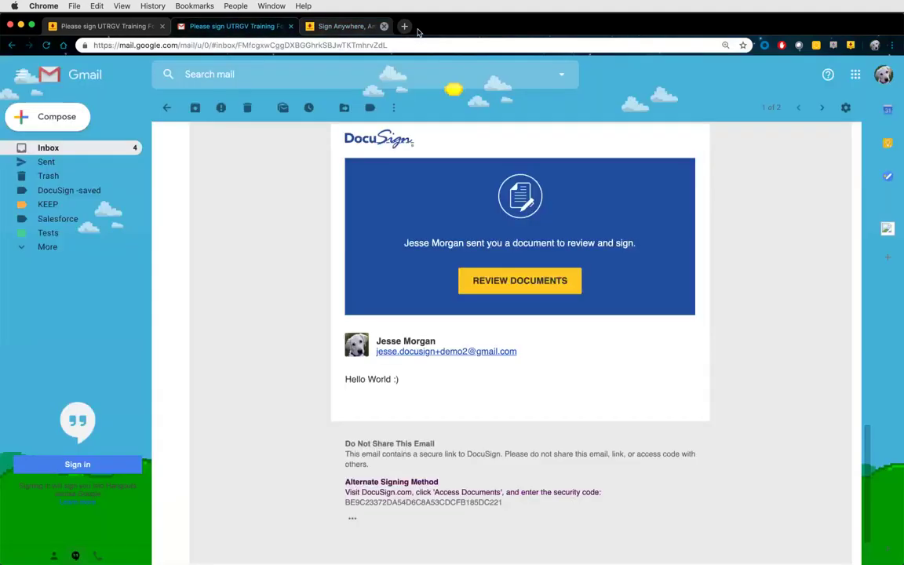
{"action": "left_click", "coordinate": [110, 149]}
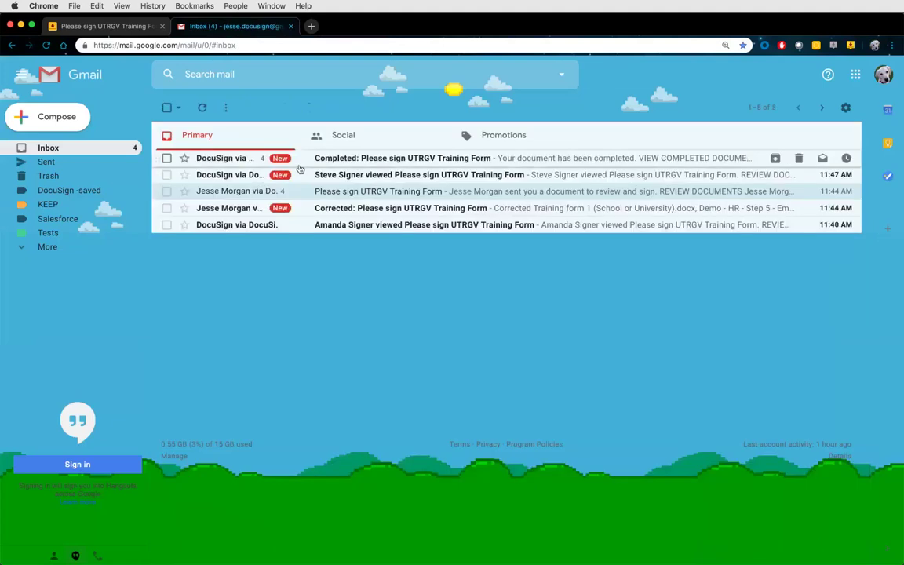
{"action": "left_click", "coordinate": [369, 158]}
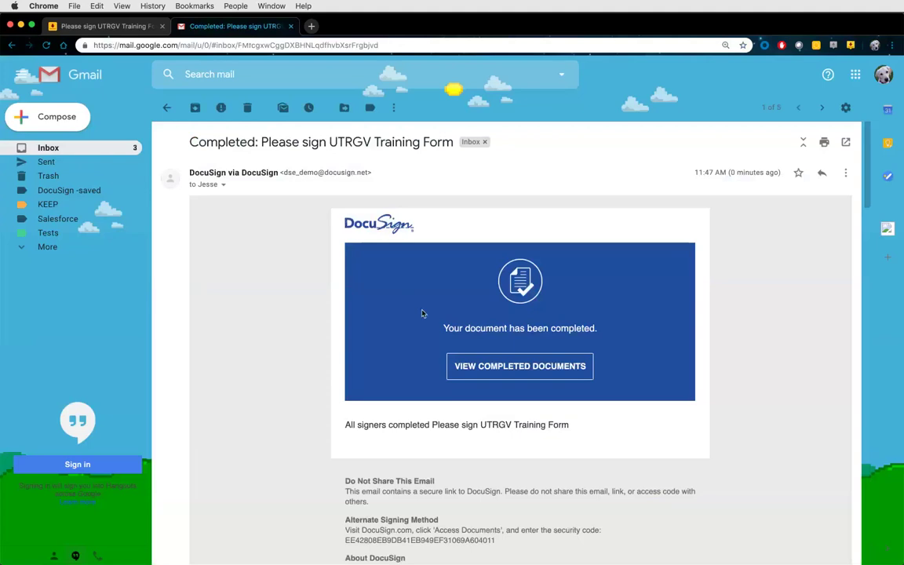
{"action": "left_click", "coordinate": [145, 31]}
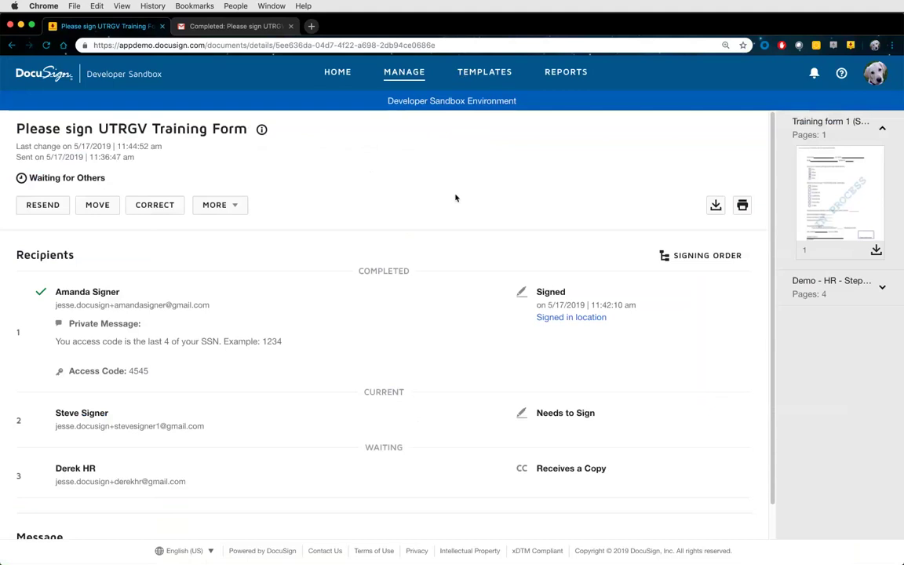
Refresh the envelope details to show Completed status, then bring up the download choices
{"action": "left_click", "coordinate": [46, 44]}
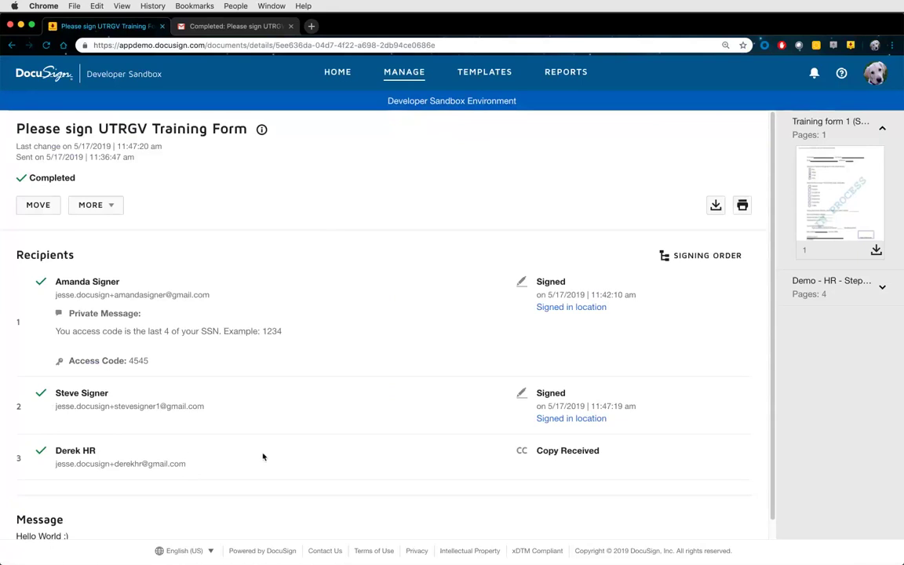
{"action": "left_click", "coordinate": [716, 205]}
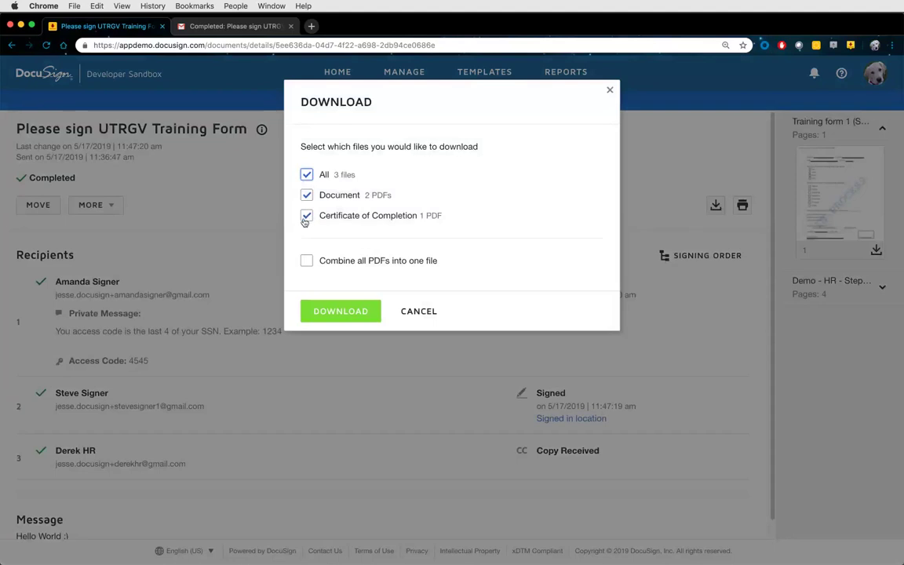
Download only the Certificate of Completion and open the downloaded certificate (3).pdf
{"action": "left_click", "coordinate": [306, 174]}
{"action": "left_click", "coordinate": [306, 216]}
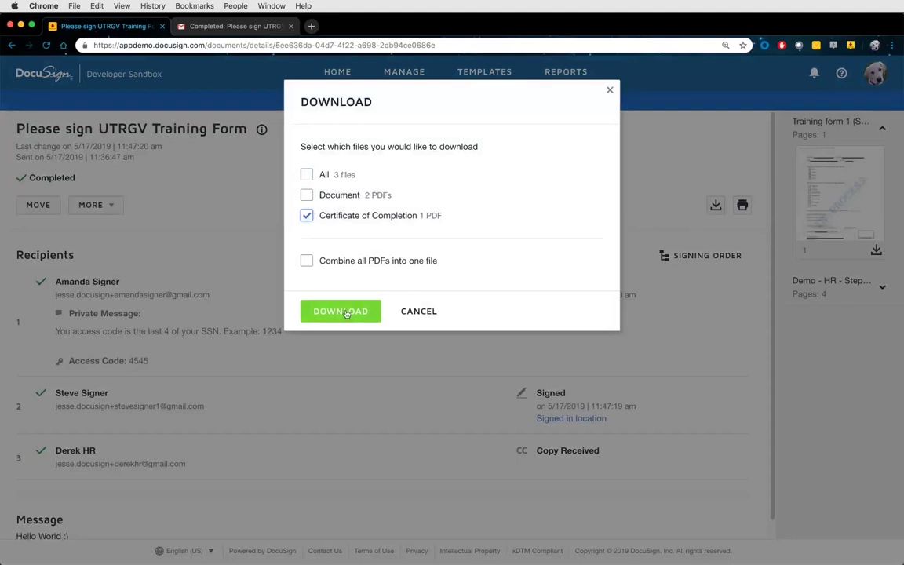
{"action": "left_click", "coordinate": [357, 310]}
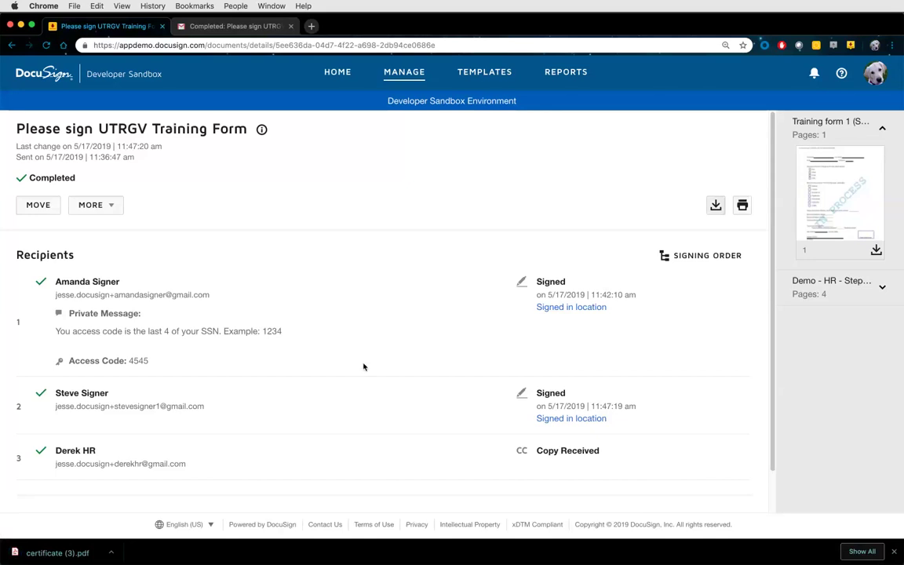
{"action": "left_click", "coordinate": [55, 553]}
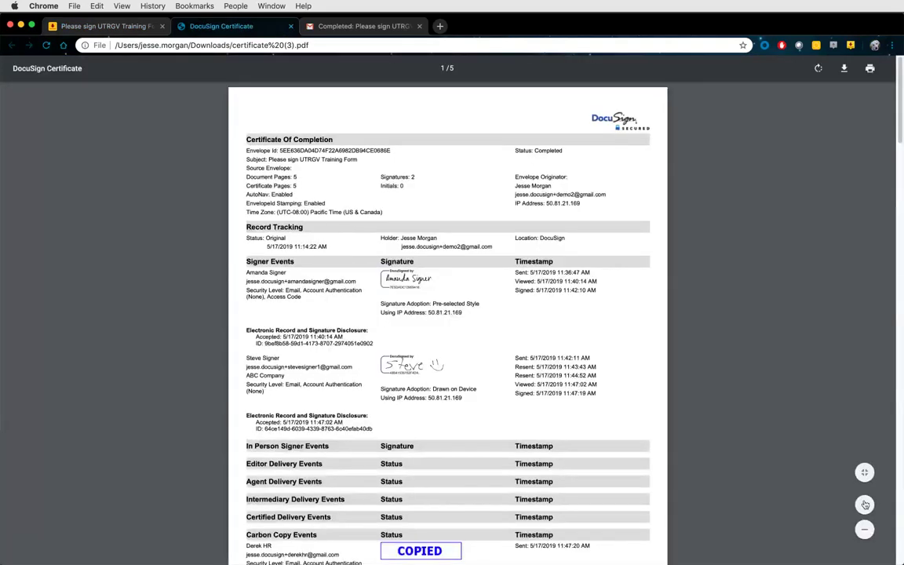
{"action": "left_click", "coordinate": [866, 505]}
{"action": "left_click", "coordinate": [865, 505]}
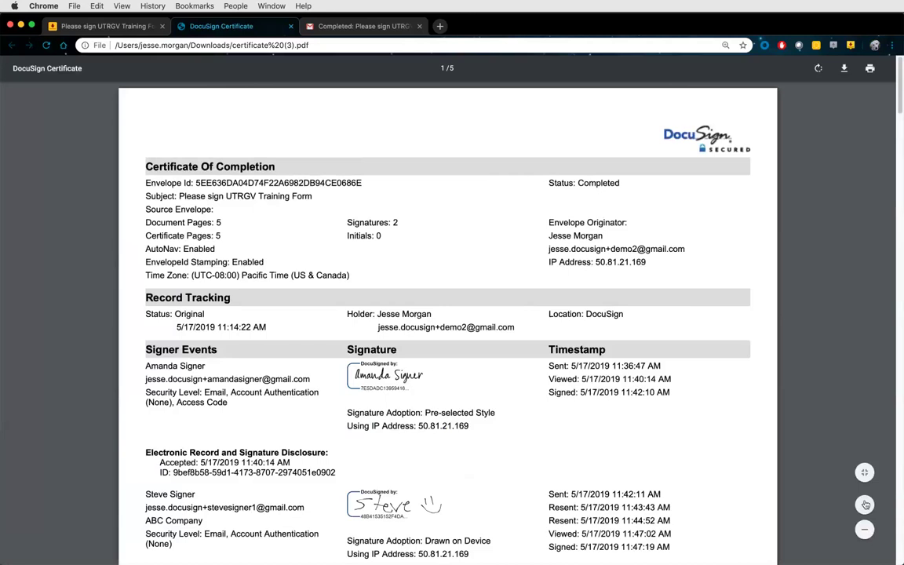
{"action": "scroll", "coordinate": [458, 387], "scroll_direction": "down", "scroll_amount": 1}
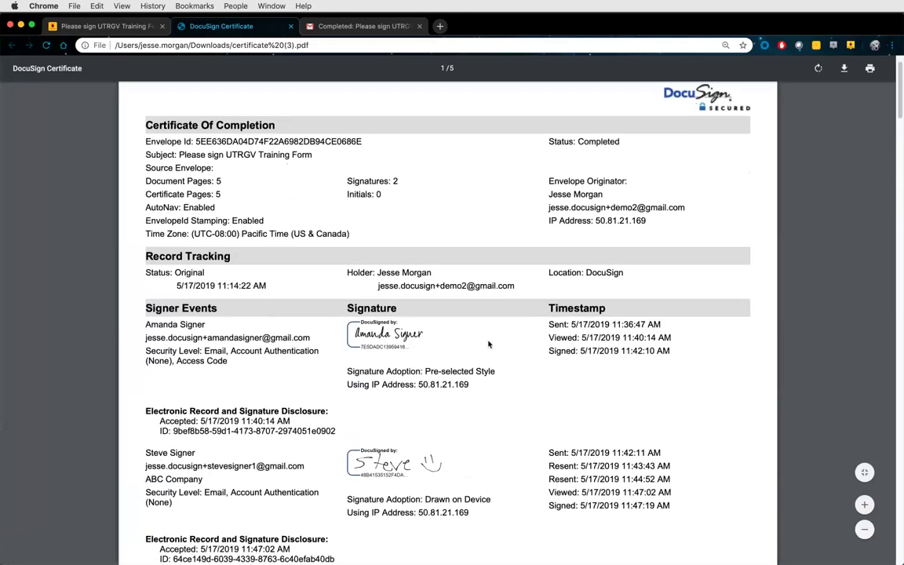
{"action": "scroll", "coordinate": [459, 387], "scroll_direction": "down", "scroll_amount": 1}
{"action": "scroll", "coordinate": [488, 345], "scroll_direction": "down", "scroll_amount": 1}
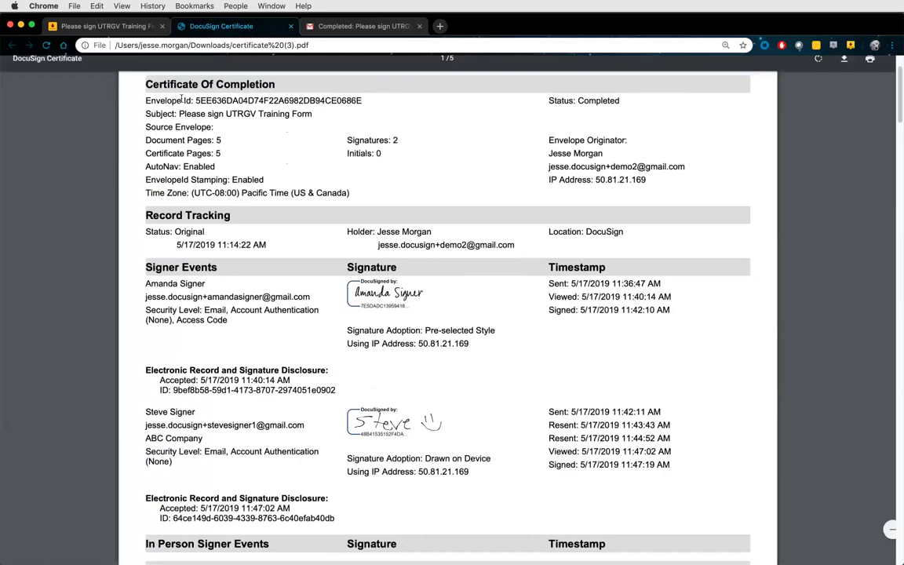
{"action": "left_click_drag", "start_coordinate": [198, 99], "coordinate": [368, 101]}
{"action": "left_click", "coordinate": [370, 102]}
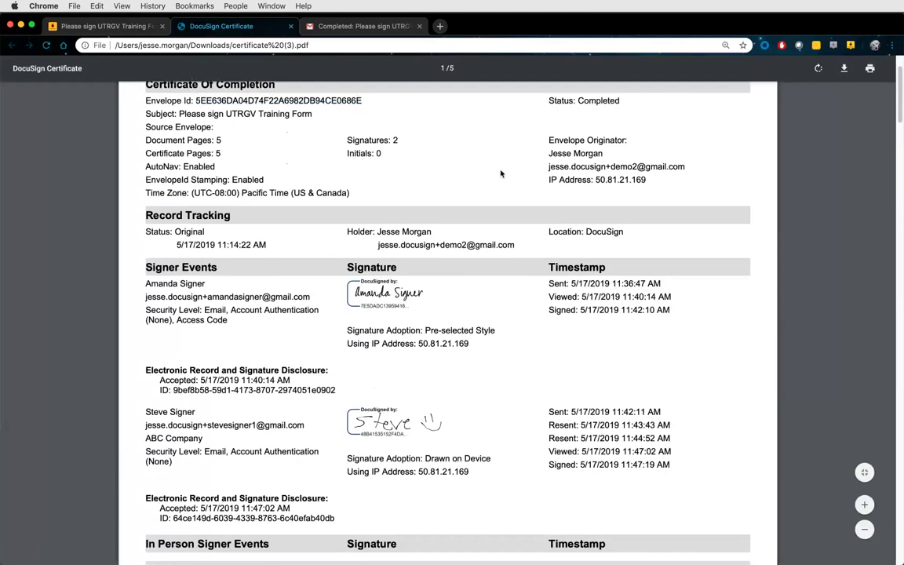
{"action": "scroll", "coordinate": [463, 261], "scroll_direction": "down", "scroll_amount": 2}
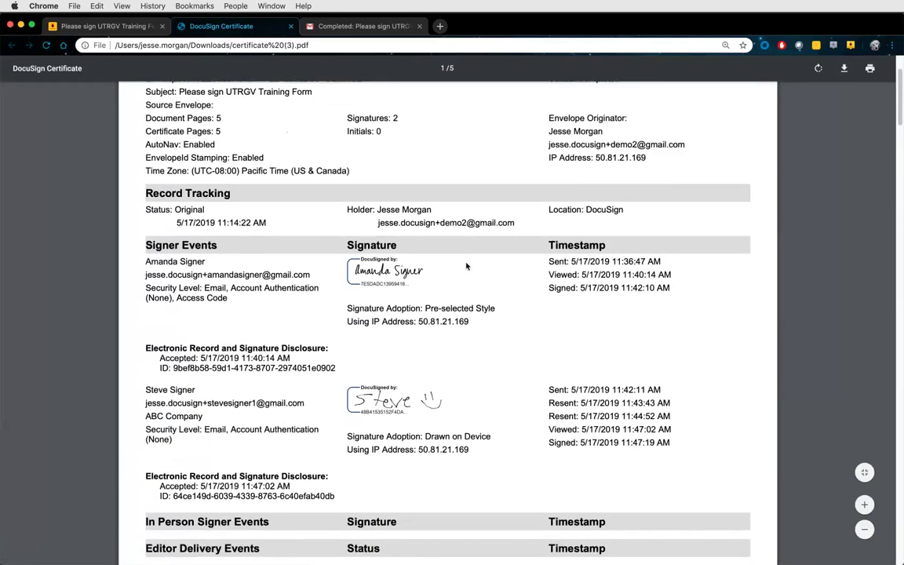
{"action": "scroll", "coordinate": [463, 261], "scroll_direction": "down", "scroll_amount": 2}
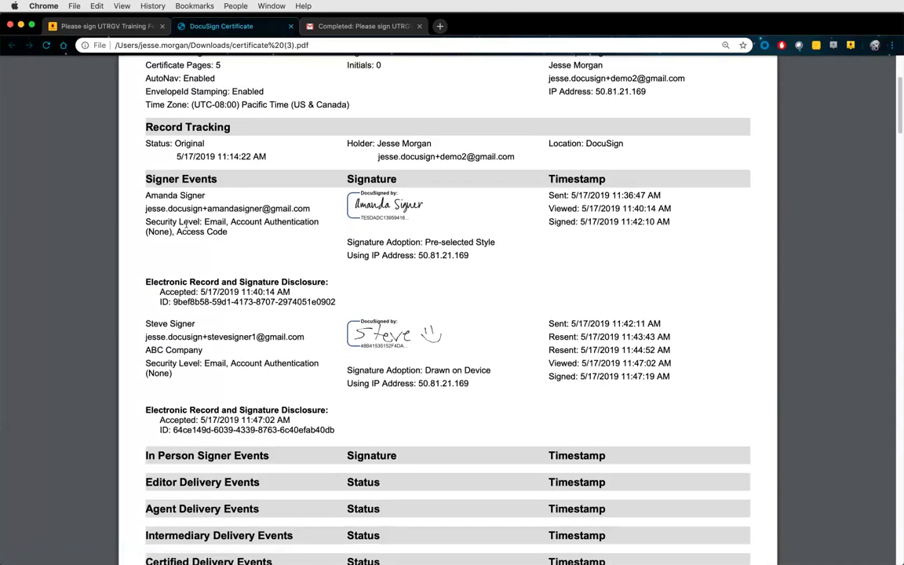
{"action": "left_click_drag", "start_coordinate": [178, 232], "coordinate": [228, 232]}
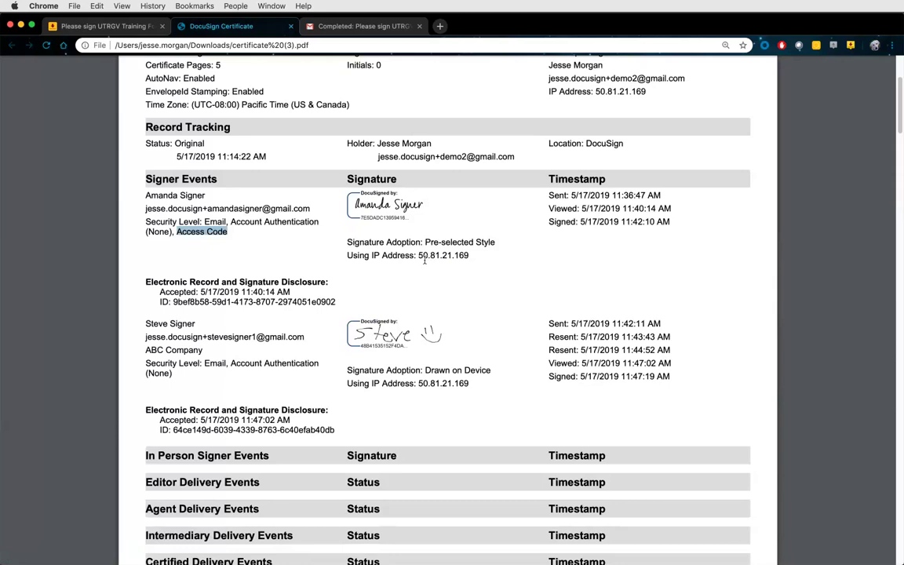
{"action": "left_click_drag", "start_coordinate": [419, 256], "coordinate": [469, 255]}
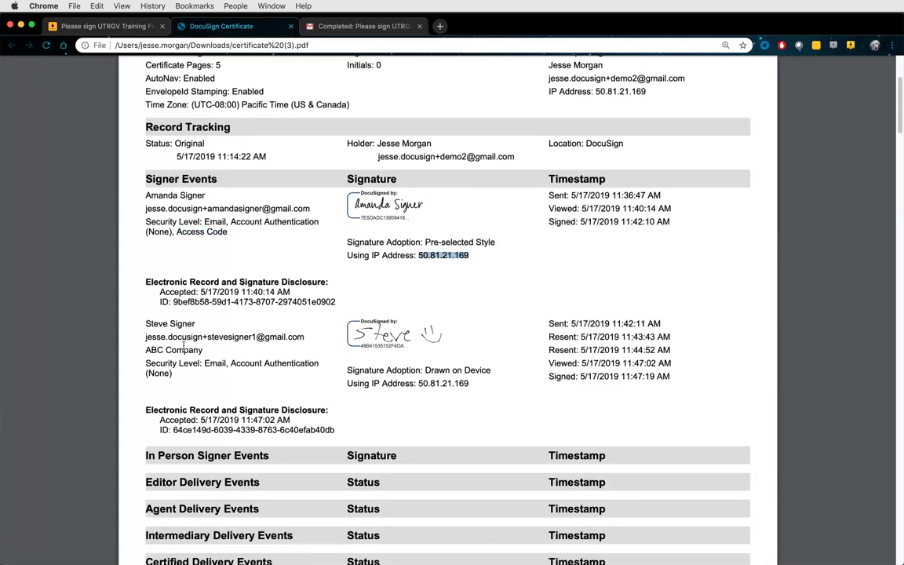
{"action": "left_click", "coordinate": [201, 381]}
{"action": "left_click_drag", "start_coordinate": [418, 383], "coordinate": [474, 384]}
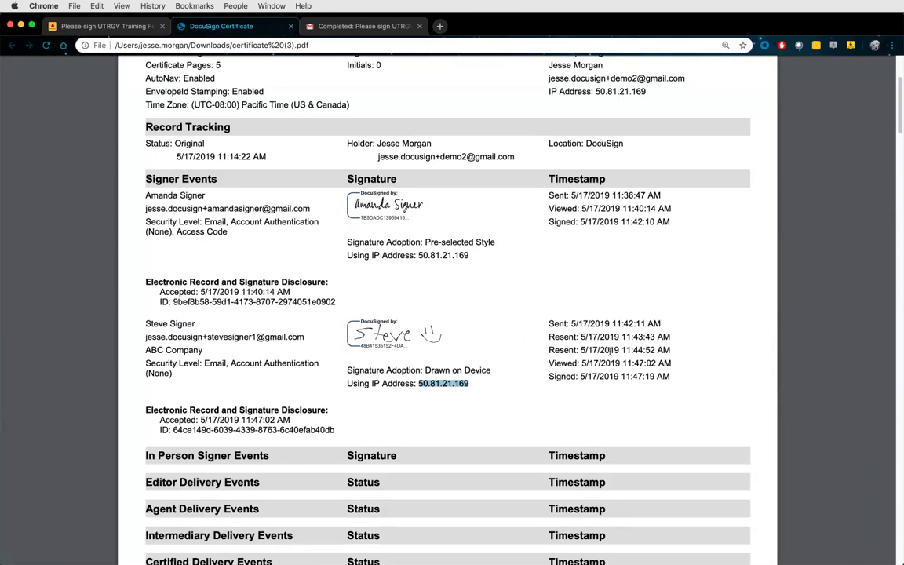
Scroll the certificate of completion to the signature disclosure text, then close the DocuSign Certificate tab
{"action": "scroll", "coordinate": [469, 343], "scroll_direction": "down", "scroll_amount": 10}
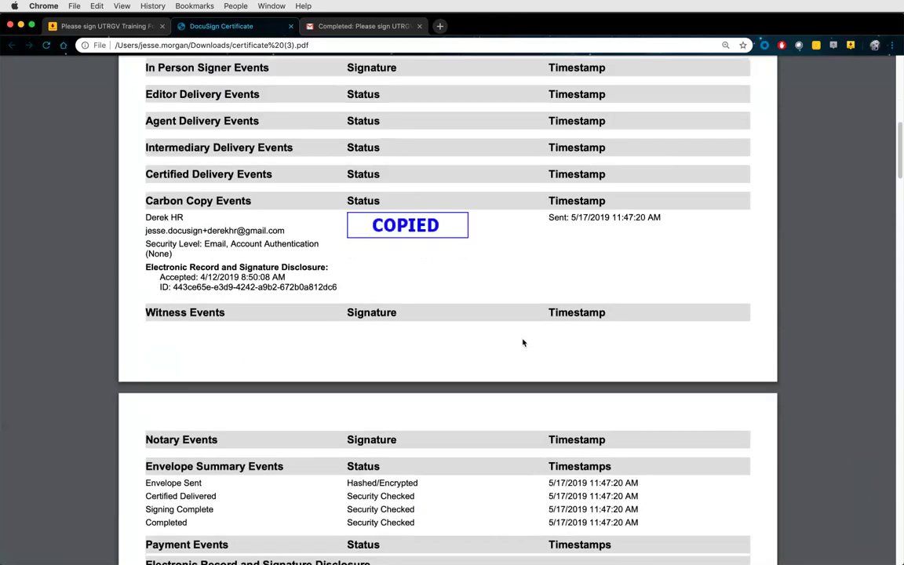
{"action": "scroll", "coordinate": [523, 343], "scroll_direction": "down", "scroll_amount": 4}
{"action": "scroll", "coordinate": [520, 341], "scroll_direction": "up", "scroll_amount": 2}
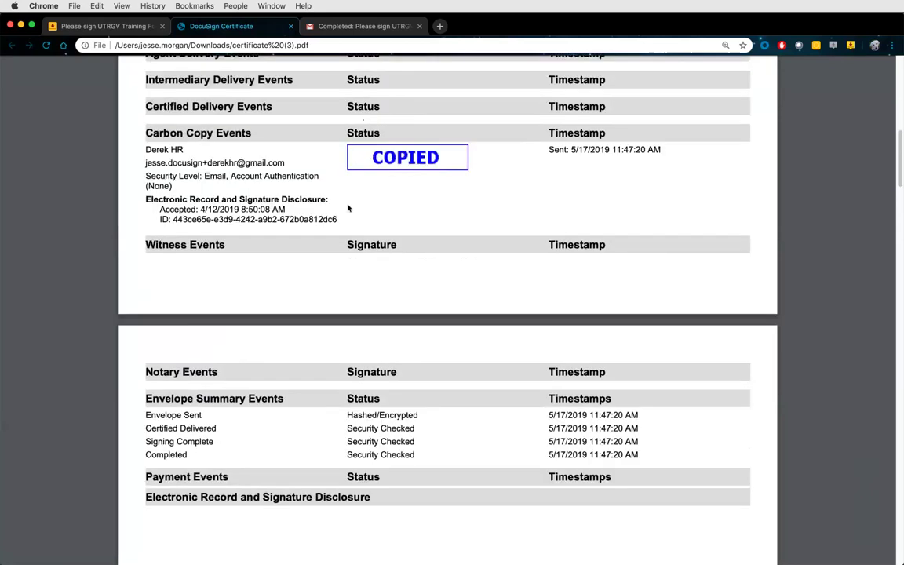
{"action": "scroll", "coordinate": [557, 276], "scroll_direction": "down", "scroll_amount": 1}
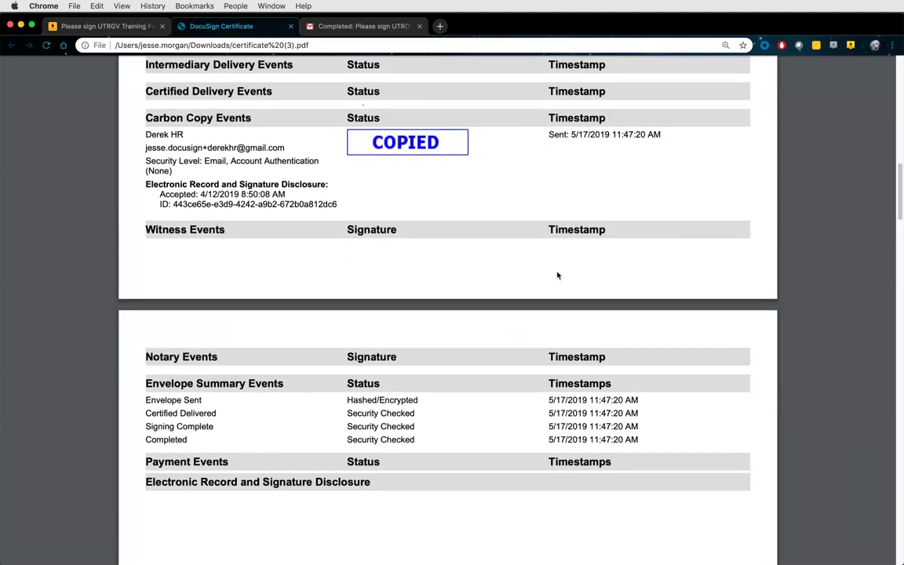
{"action": "scroll", "coordinate": [557, 275], "scroll_direction": "down", "scroll_amount": 15}
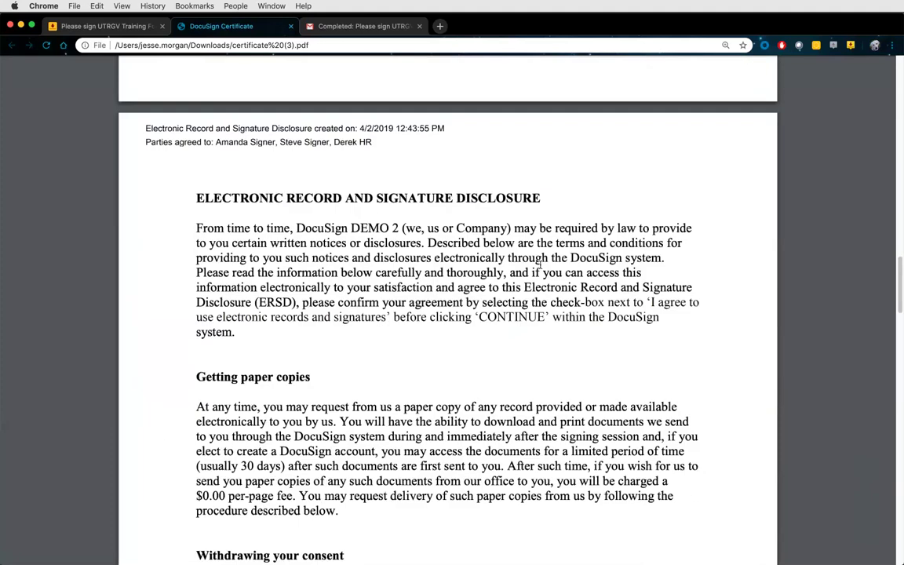
{"action": "scroll", "coordinate": [539, 265], "scroll_direction": "down", "scroll_amount": 3}
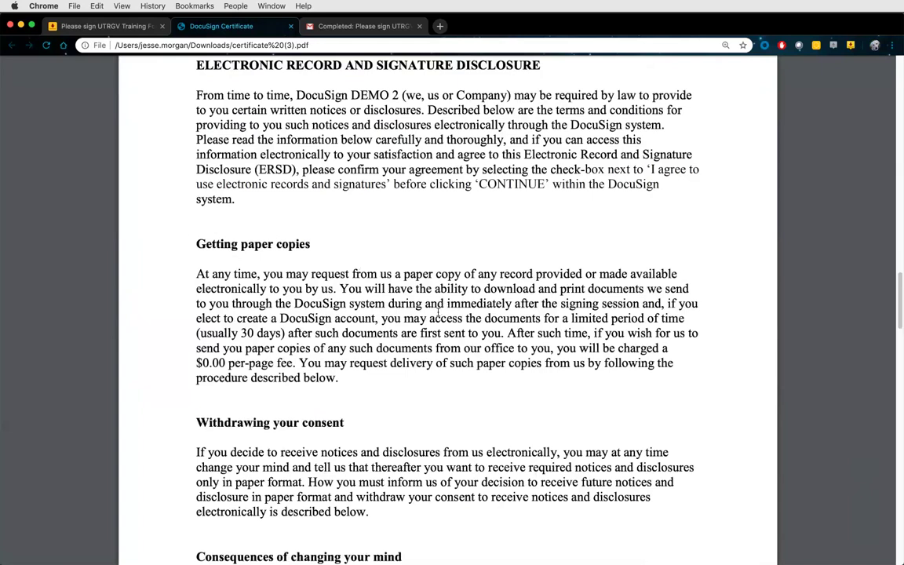
{"action": "left_click", "coordinate": [290, 27]}
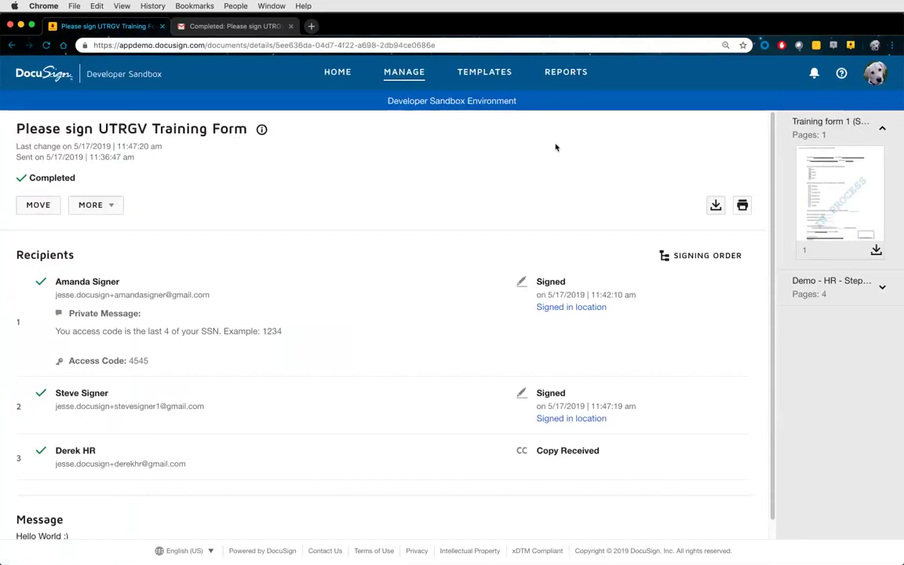
Show the Reports Overview with 15 envelopes, 7 completed, and a 46% completion rate
{"action": "left_click", "coordinate": [562, 77]}
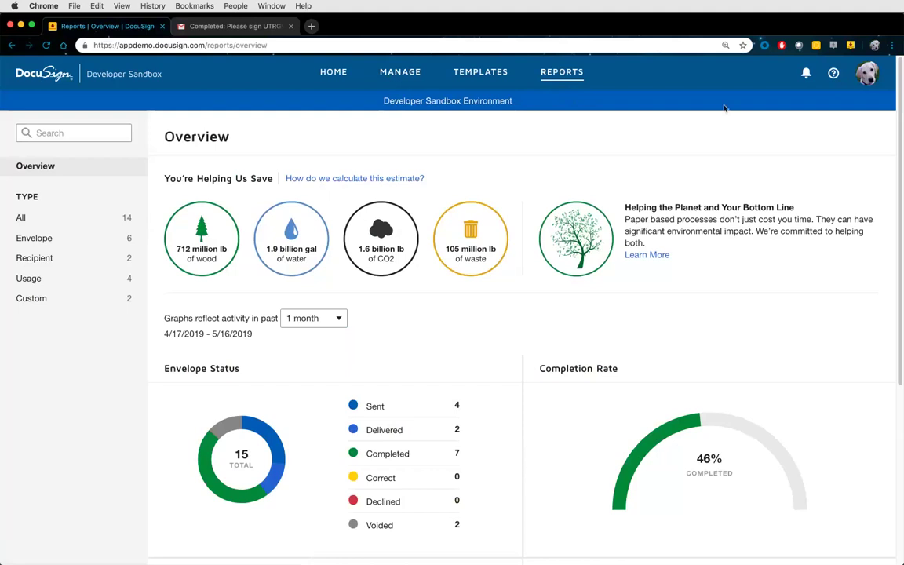
Go to My Preferences from the profile menu to reach the Personal Information page
{"action": "left_click", "coordinate": [872, 80]}
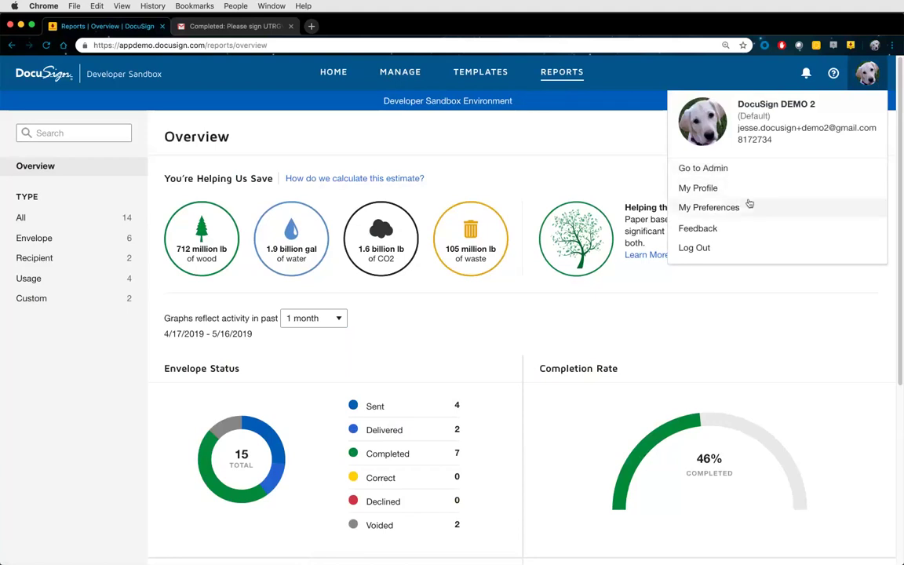
{"action": "left_click", "coordinate": [719, 211]}
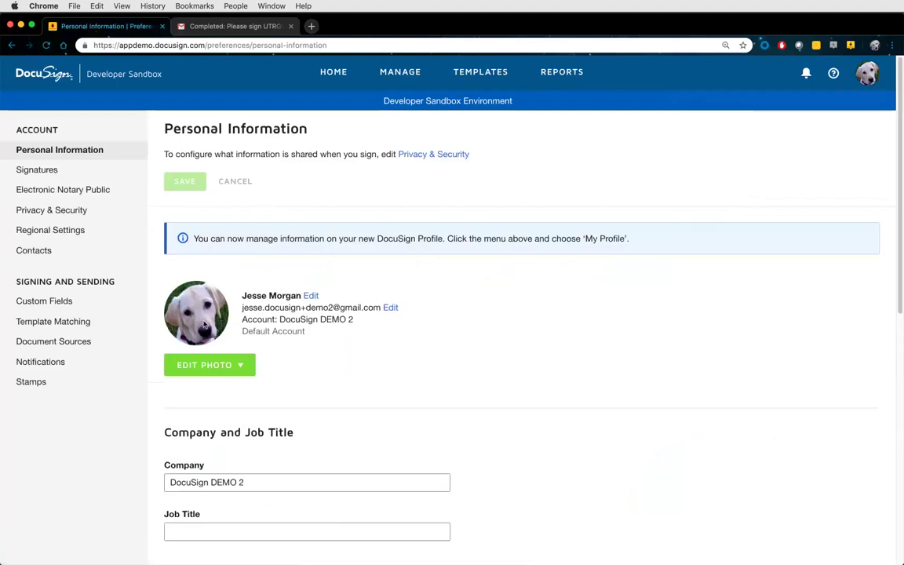
In Gmail, read the completed-envelope email and the Please sign UTRGV Training Form email
{"action": "left_click", "coordinate": [232, 26]}
{"action": "scroll", "coordinate": [272, 307], "scroll_direction": "down", "scroll_amount": 1}
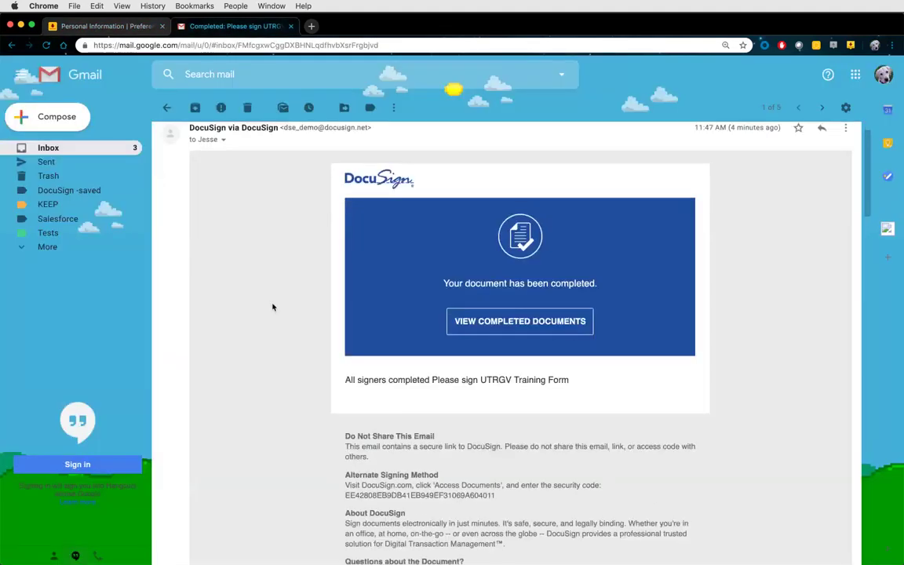
{"action": "left_click", "coordinate": [87, 150]}
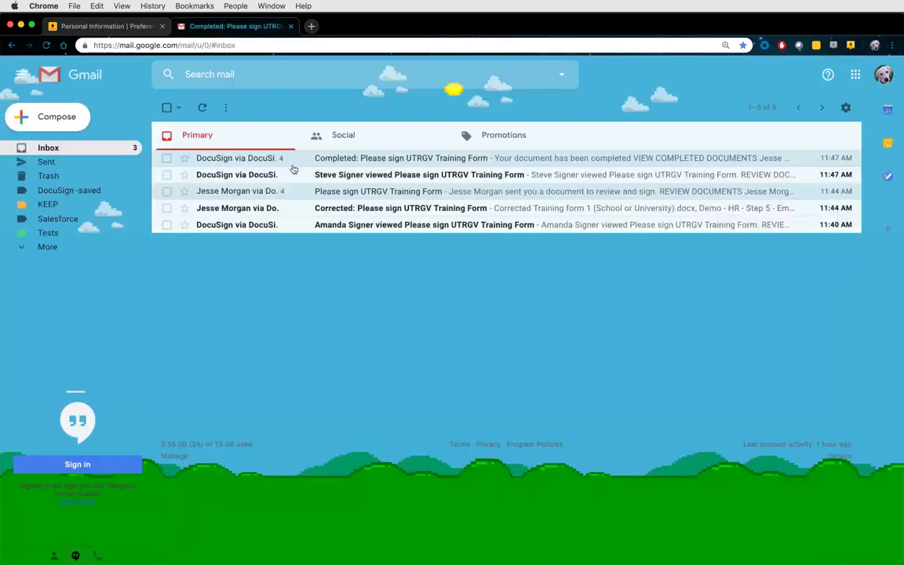
{"action": "left_click", "coordinate": [328, 194]}
{"action": "scroll", "coordinate": [349, 334], "scroll_direction": "down", "scroll_amount": 5}
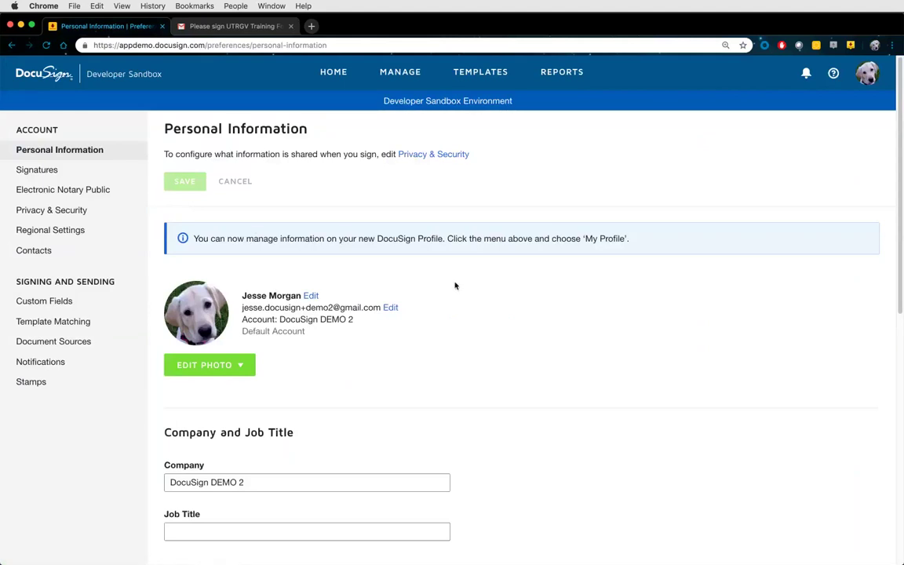
{"action": "scroll", "coordinate": [455, 284], "scroll_direction": "down", "scroll_amount": 2}
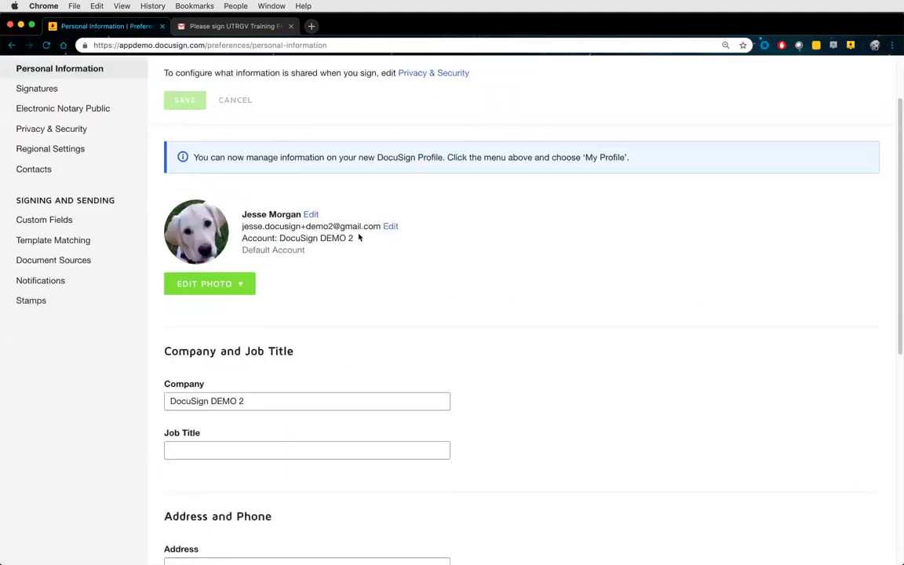
{"action": "scroll", "coordinate": [331, 278], "scroll_direction": "down", "scroll_amount": 4}
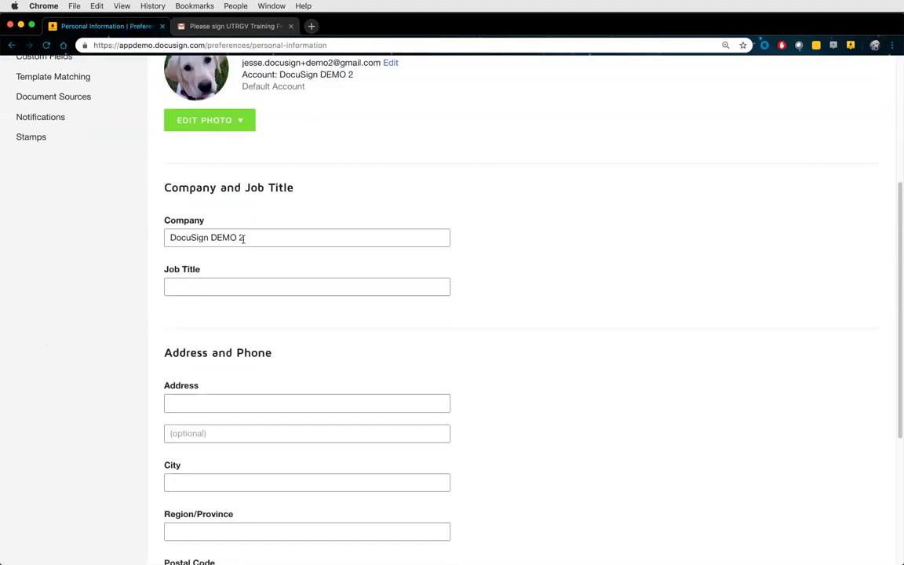
{"action": "scroll", "coordinate": [483, 409], "scroll_direction": "up", "scroll_amount": 6}
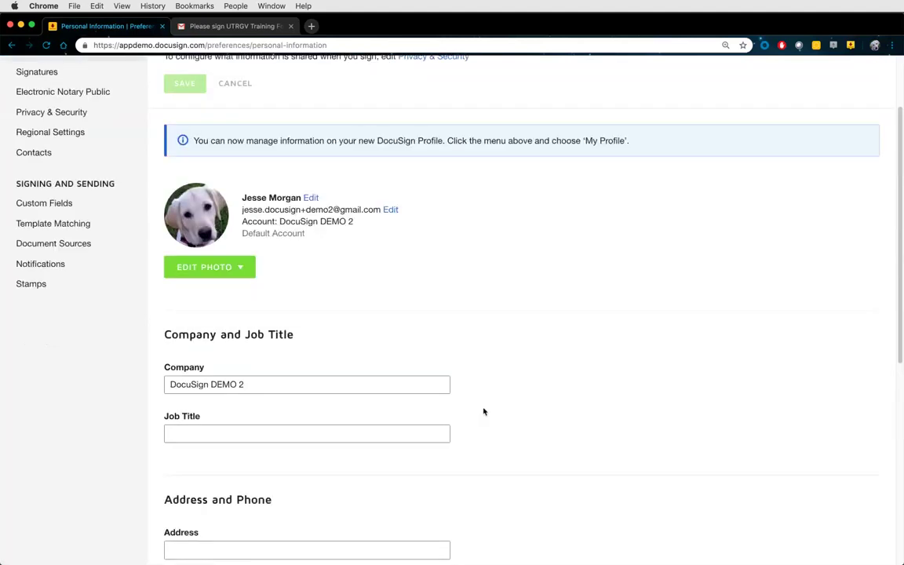
Review the Signatures preferences, then look through the Privacy & Security settings
{"action": "left_click", "coordinate": [53, 171]}
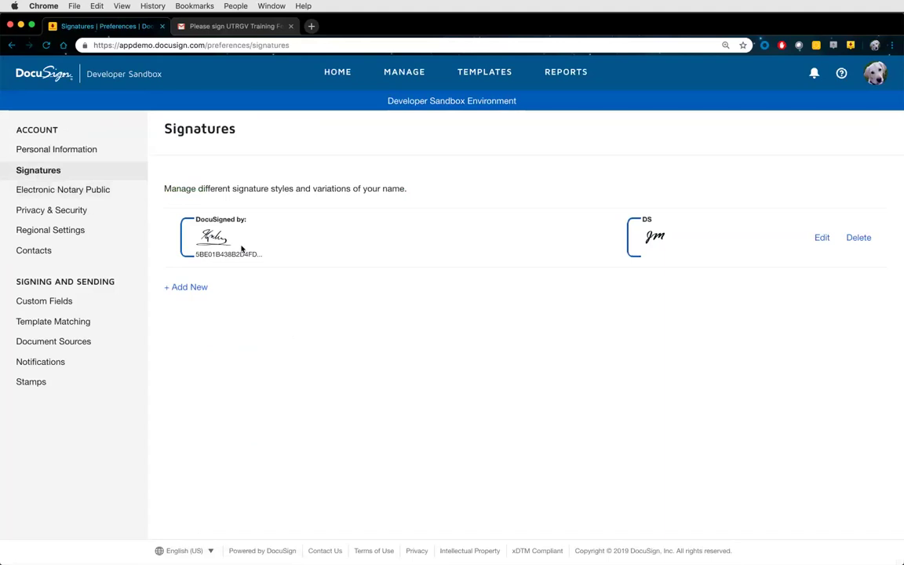
{"action": "left_click", "coordinate": [60, 216]}
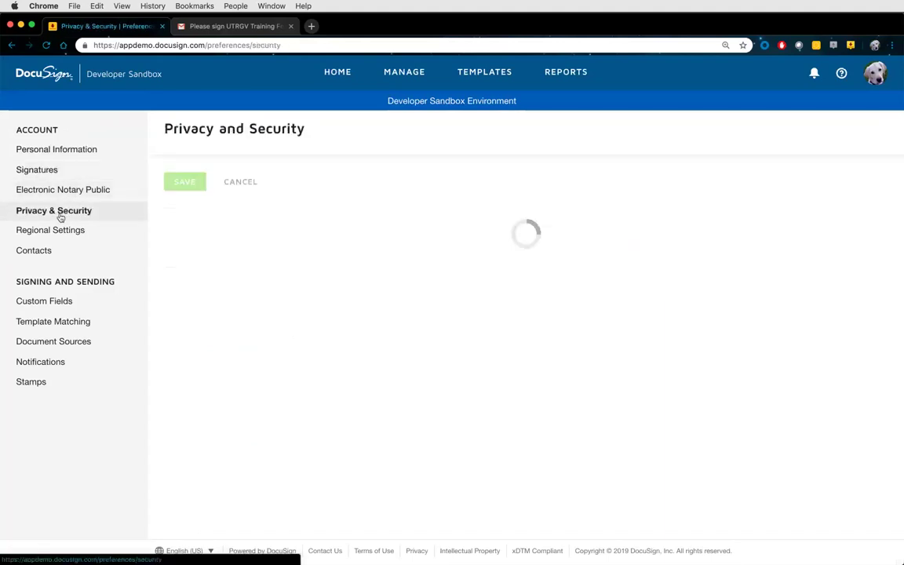
{"action": "scroll", "coordinate": [460, 279], "scroll_direction": "down", "scroll_amount": 3}
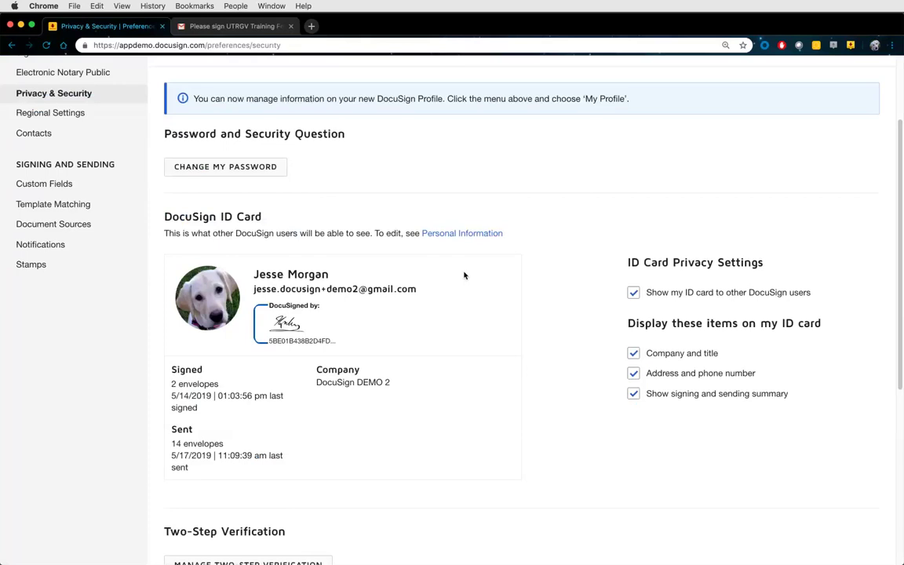
{"action": "scroll", "coordinate": [464, 275], "scroll_direction": "down", "scroll_amount": 1}
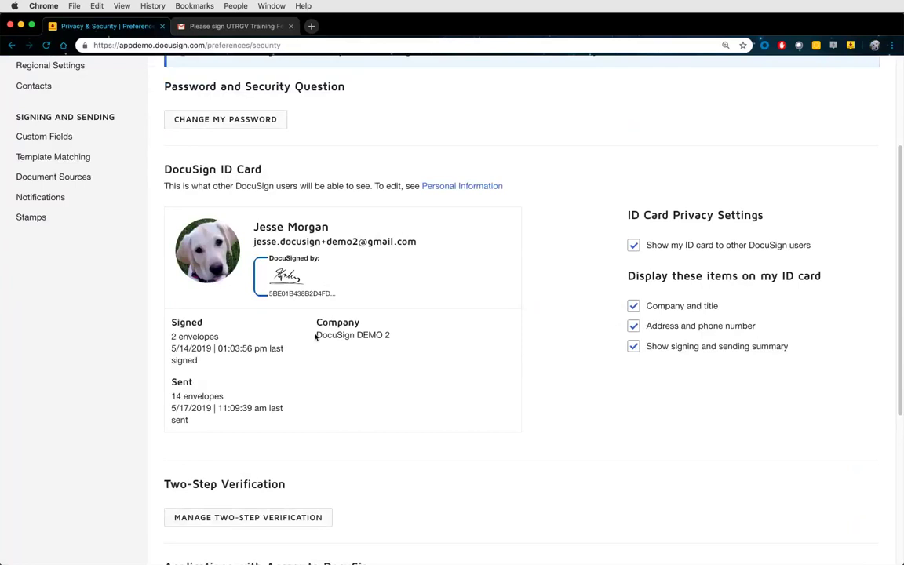
{"action": "scroll", "coordinate": [315, 334], "scroll_direction": "down", "scroll_amount": 3}
{"action": "scroll", "coordinate": [297, 317], "scroll_direction": "up", "scroll_amount": 5}
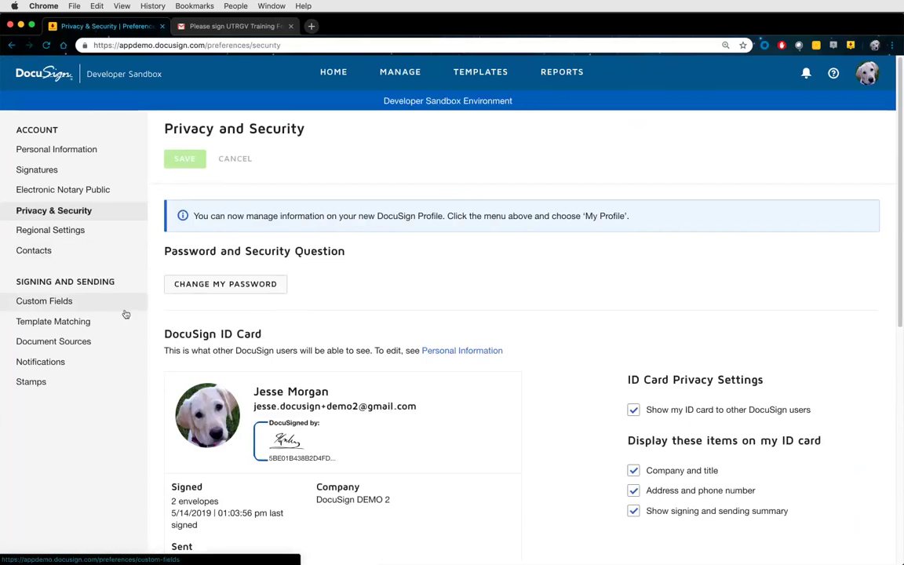
Check the help guide on changing your password, then show the Notifications preferences
{"action": "left_click", "coordinate": [833, 74]}
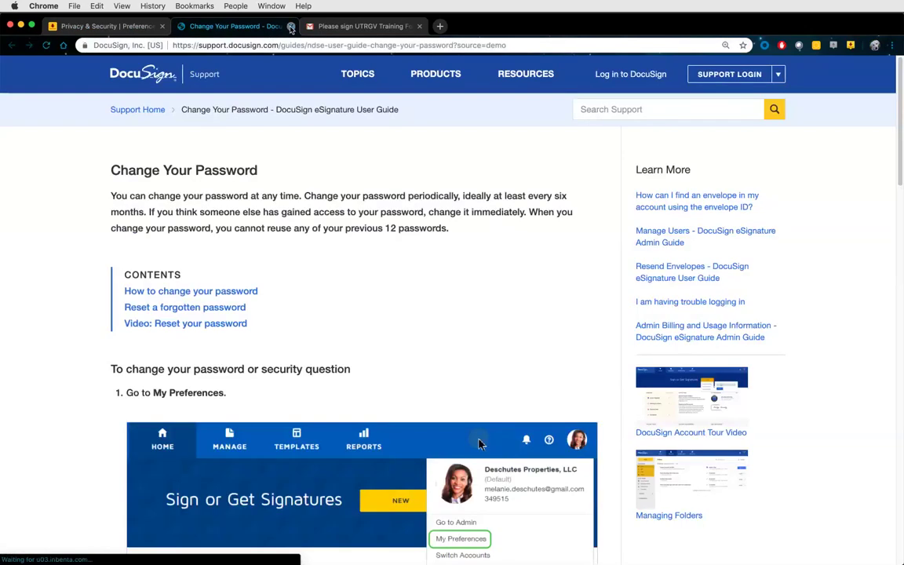
{"action": "left_click", "coordinate": [291, 27]}
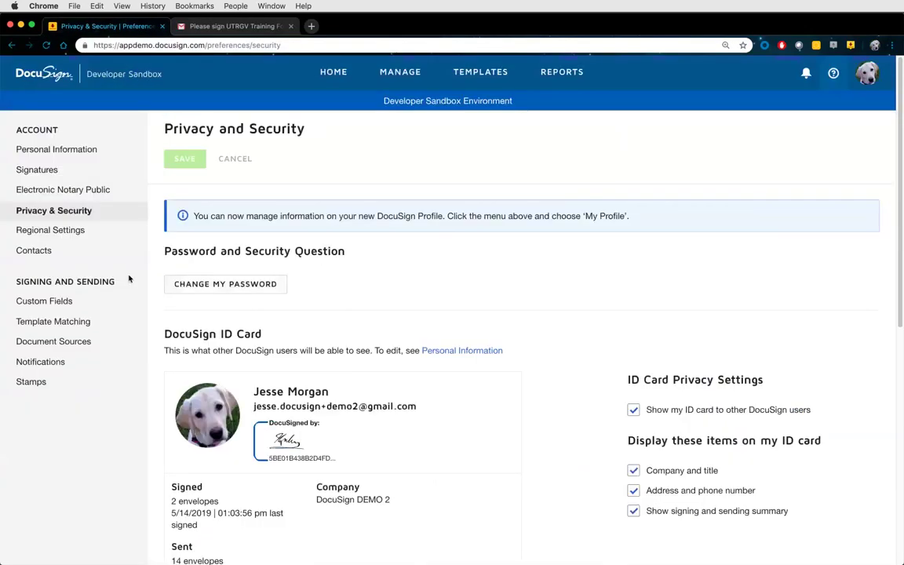
{"action": "left_click", "coordinate": [40, 362]}
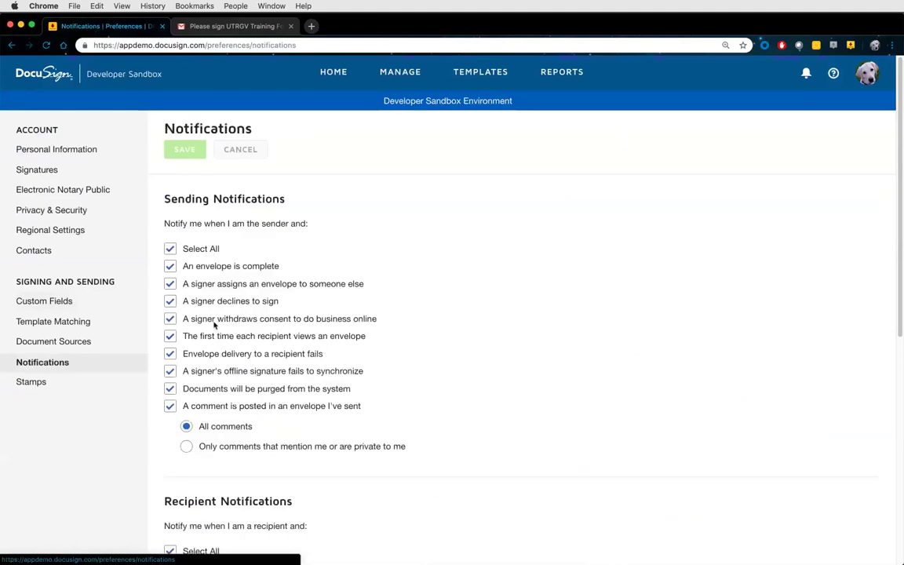
Return the Gmail tab from the signing email to the inbox, then go back to DocuSign Notifications
{"action": "left_click", "coordinate": [224, 26]}
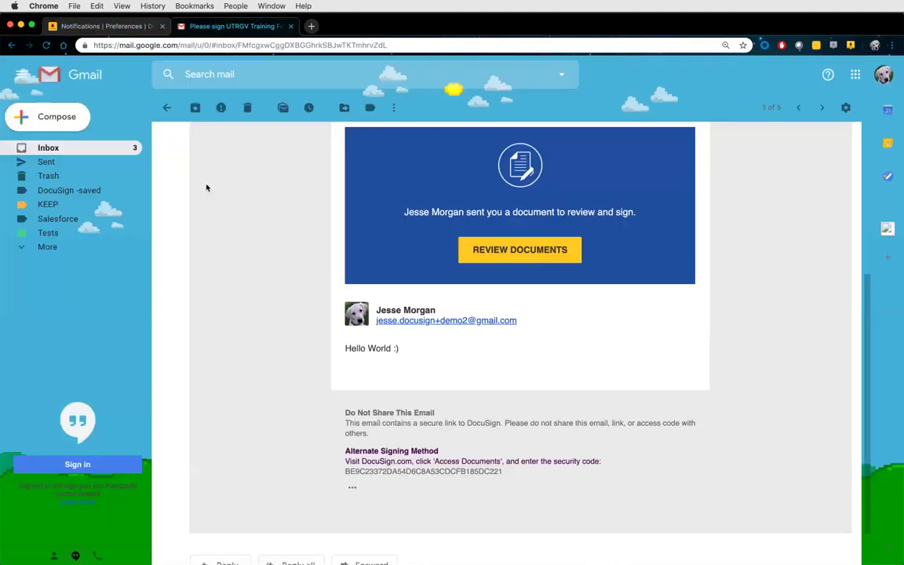
{"action": "left_click", "coordinate": [83, 148]}
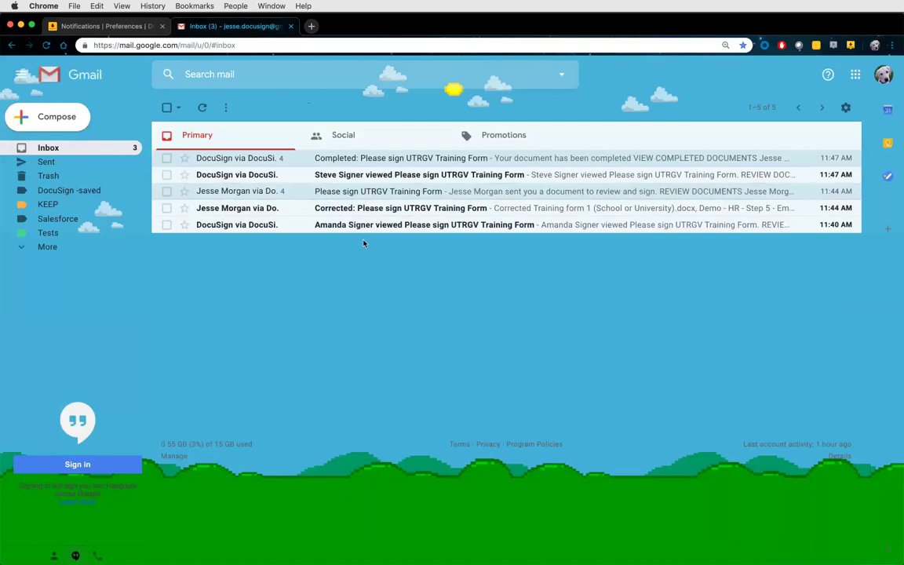
{"action": "key", "text": "ctrl+shift+Tab"}
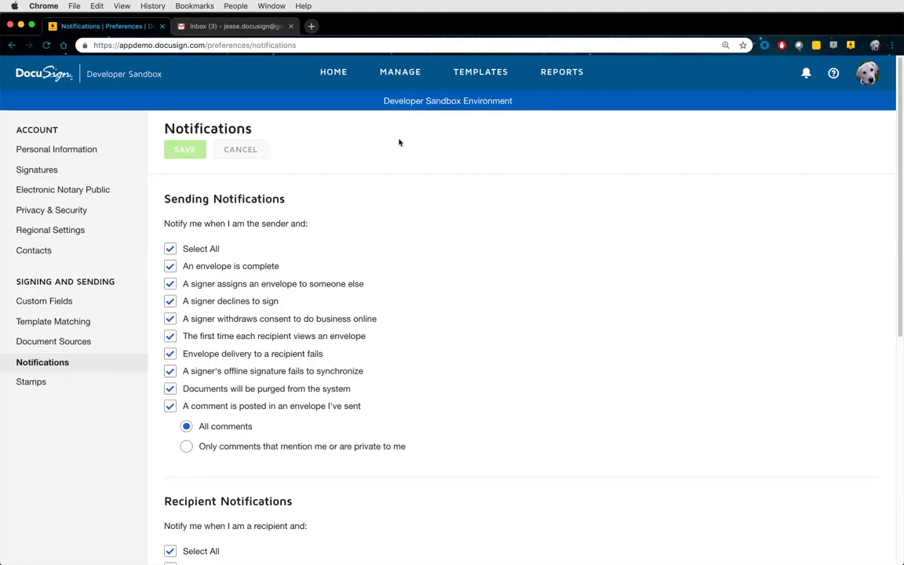
Go to the DocuSign Home dashboard, then open the Manage envelope Inbox
{"action": "left_click", "coordinate": [335, 73]}
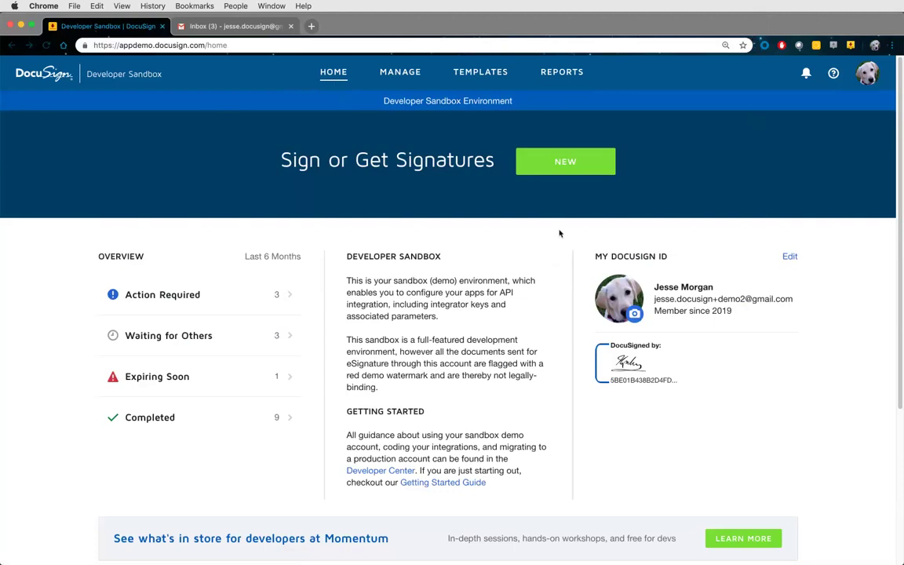
{"action": "left_click", "coordinate": [411, 81]}
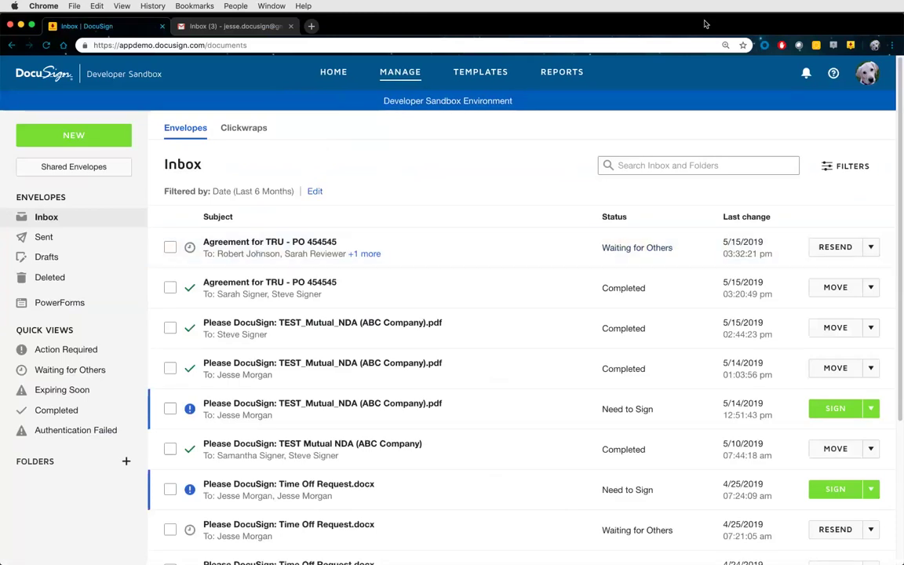
Correct the 'Agreement for TRU - PO 454545' envelope, changing its expiration from 31 to 36 days
{"action": "left_click", "coordinate": [870, 248]}
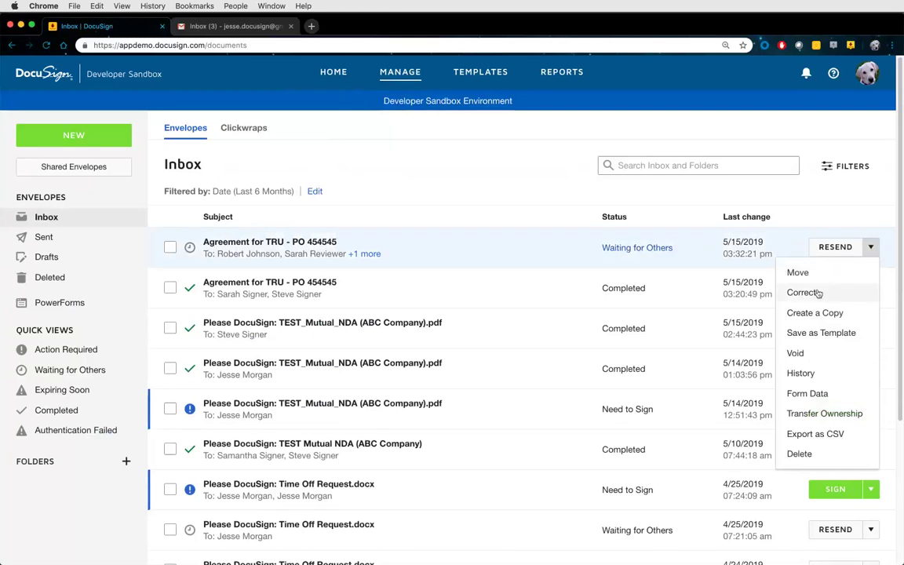
{"action": "left_click", "coordinate": [818, 293]}
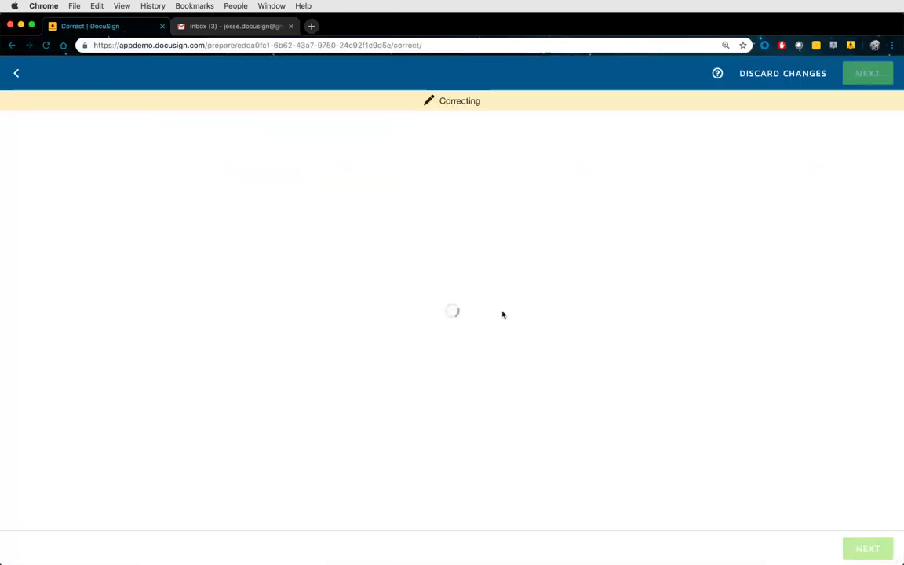
{"action": "scroll", "coordinate": [577, 352], "scroll_direction": "down", "scroll_amount": 5}
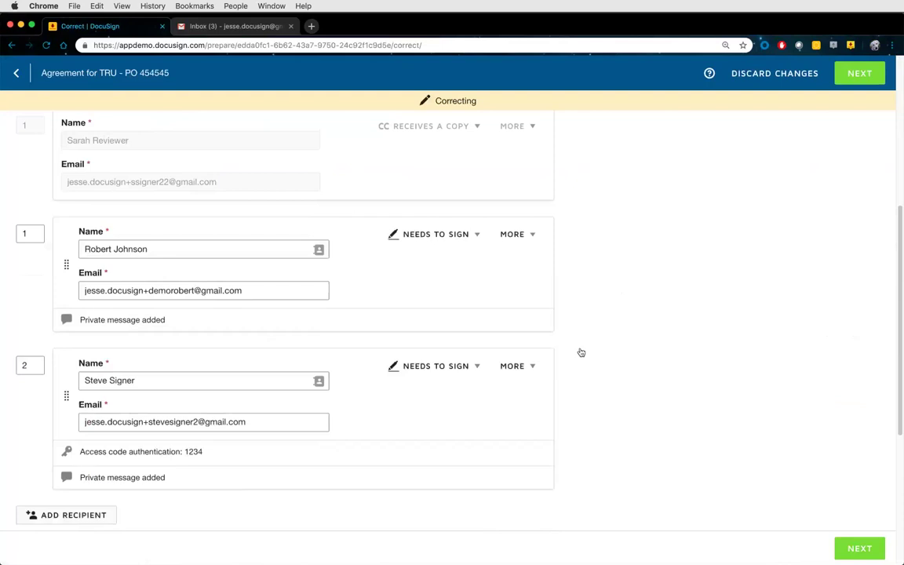
{"action": "scroll", "coordinate": [582, 352], "scroll_direction": "down", "scroll_amount": 5}
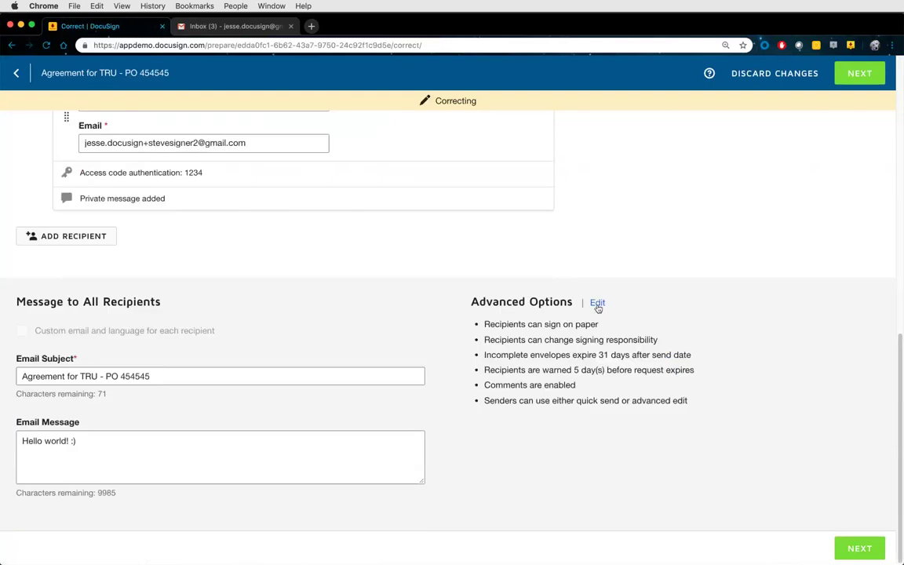
{"action": "left_click", "coordinate": [598, 306]}
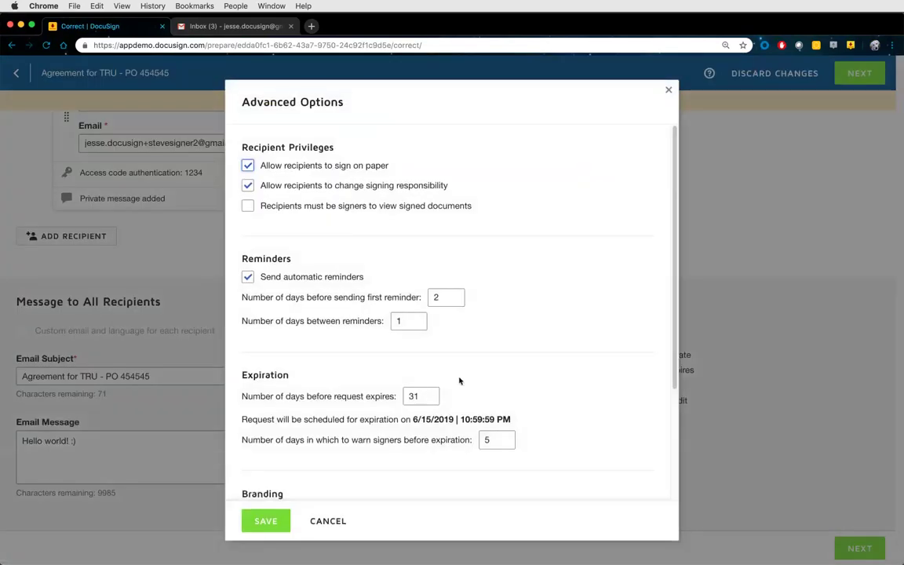
{"action": "left_click_drag", "start_coordinate": [438, 397], "coordinate": [399, 398]}
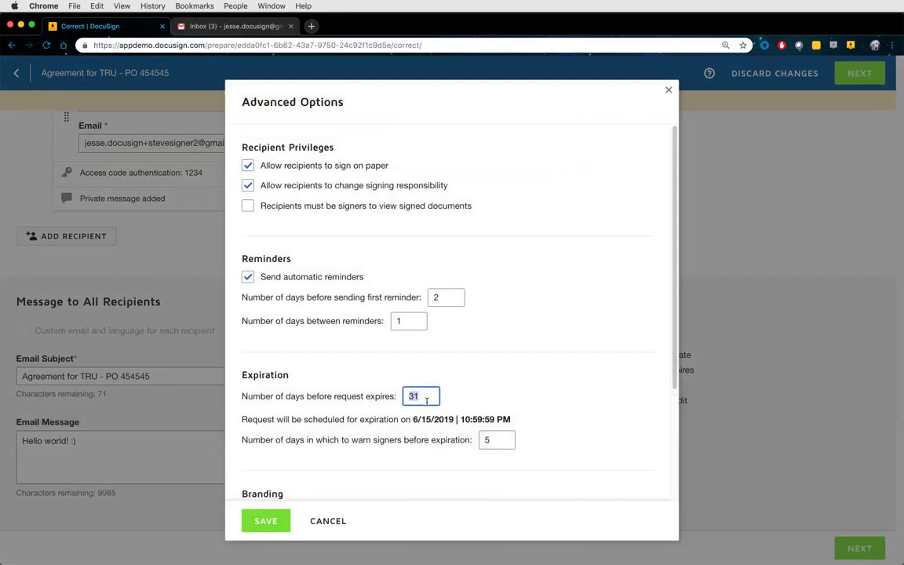
{"action": "type", "text": "36"}
{"action": "left_click", "coordinate": [277, 521]}
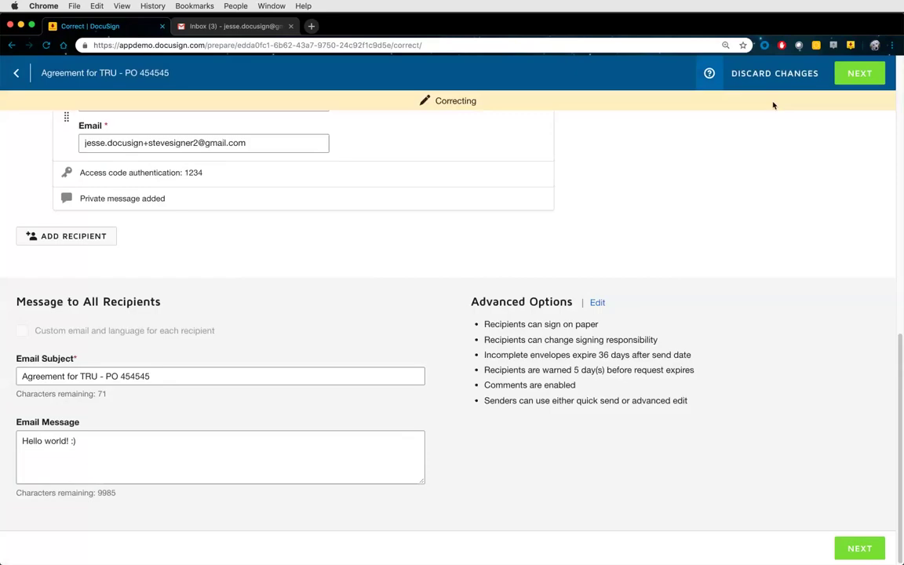
Move past the Add Fields step and send the correction for the TRU agreement envelope
{"action": "left_click", "coordinate": [860, 73]}
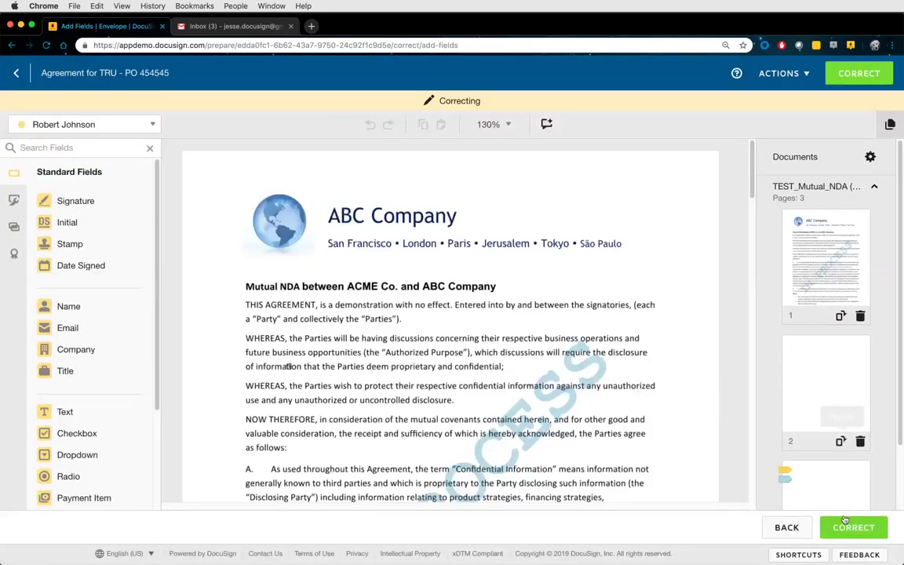
{"action": "left_click", "coordinate": [850, 526]}
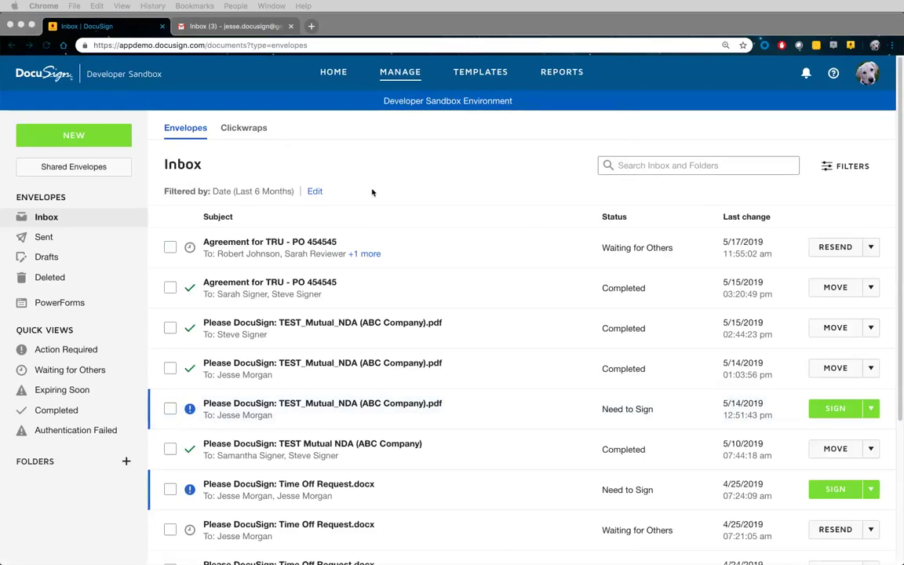
Return to the DocuSign Home dashboard, then switch to the Gmail inbox
{"action": "left_click", "coordinate": [338, 73]}
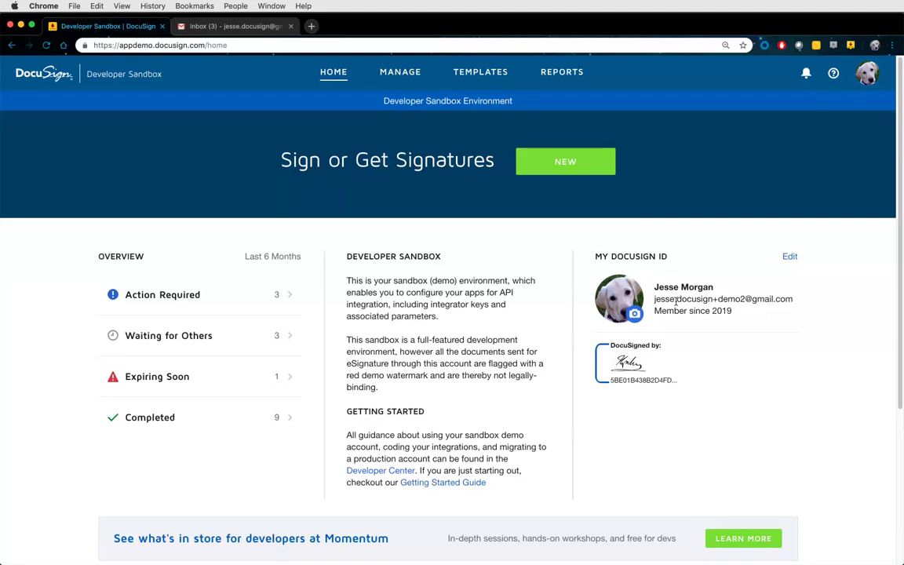
{"action": "left_click", "coordinate": [211, 26]}
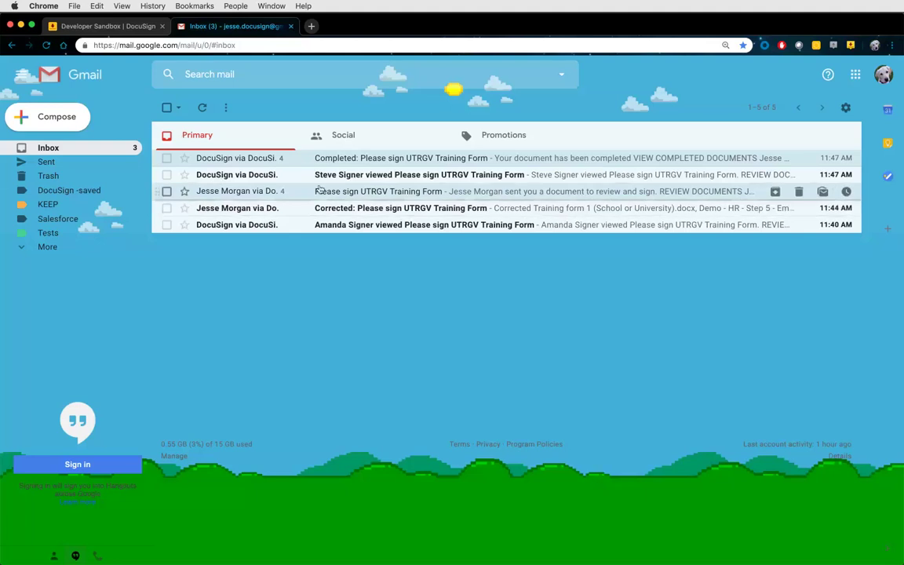
Read the Completed: Please sign UTRGV Training Form email, then go back to DocuSign Home
{"action": "left_click", "coordinate": [350, 158]}
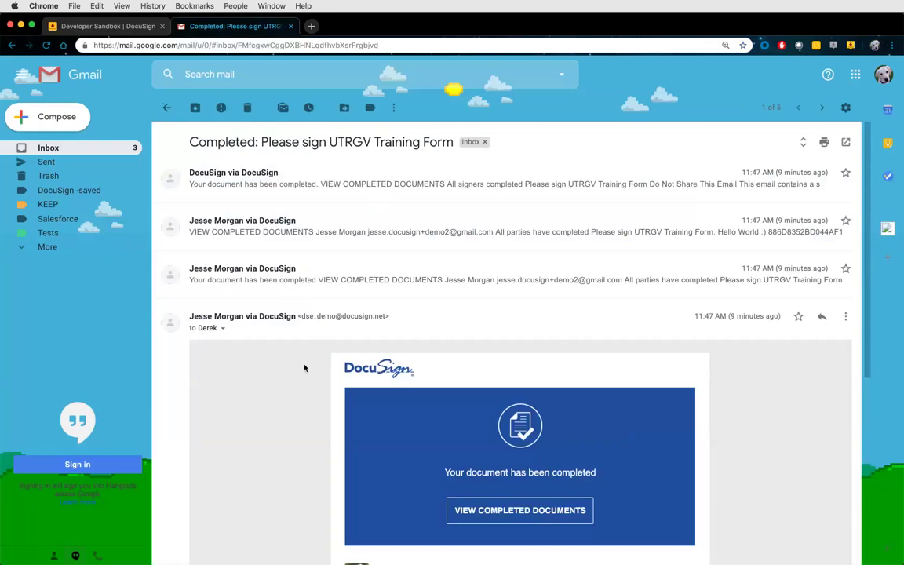
{"action": "left_click", "coordinate": [104, 25]}
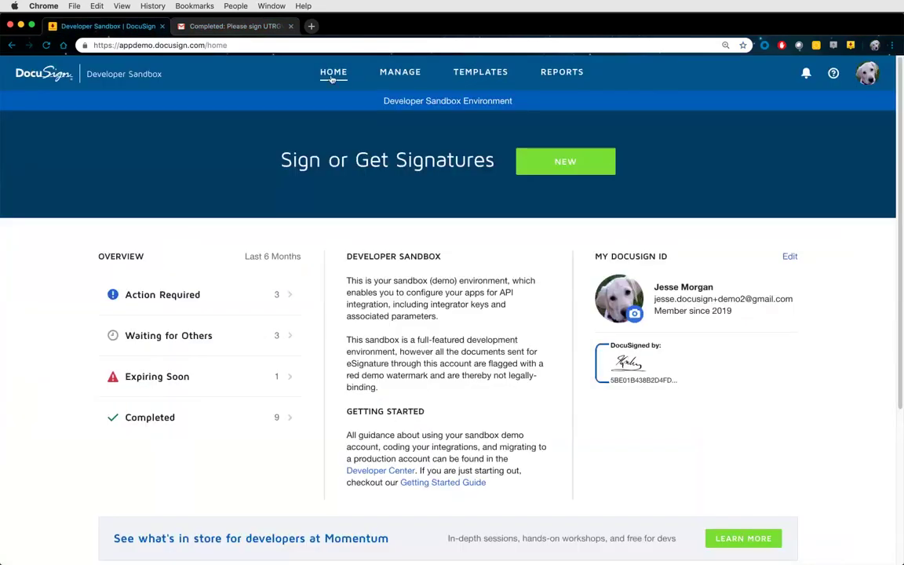
Open Manage and show the Sent envelopes, confirming 'Please sign UTRGV Training Form' is Completed
{"action": "left_click", "coordinate": [392, 73]}
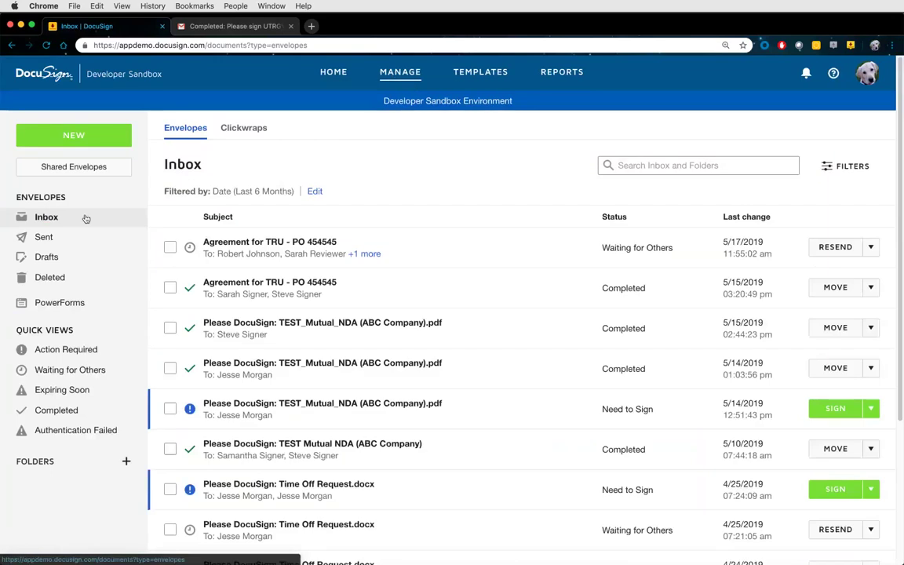
{"action": "left_click", "coordinate": [54, 236]}
{"action": "mouse_move", "coordinate": [357, 265]}
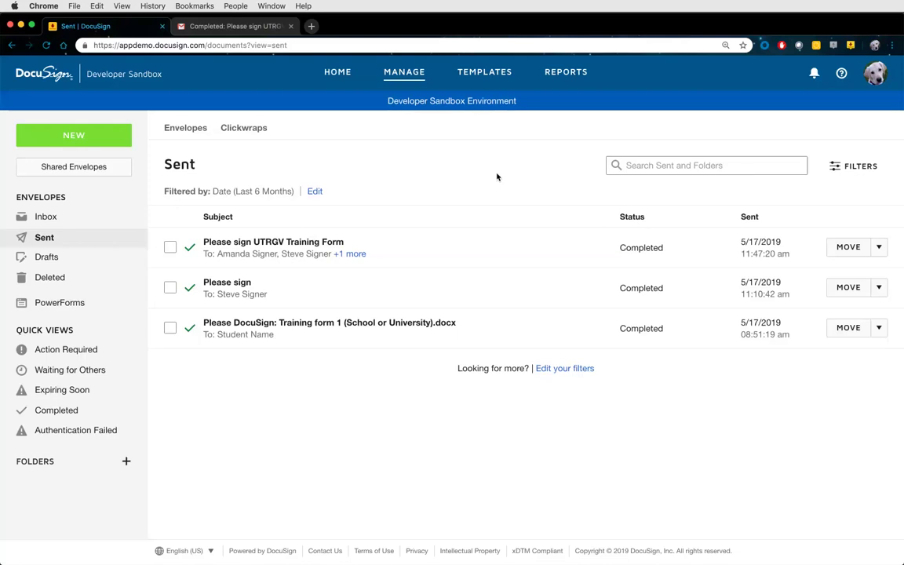
Start a new envelope and scroll down to its single blank recipient card
{"action": "left_click", "coordinate": [110, 133]}
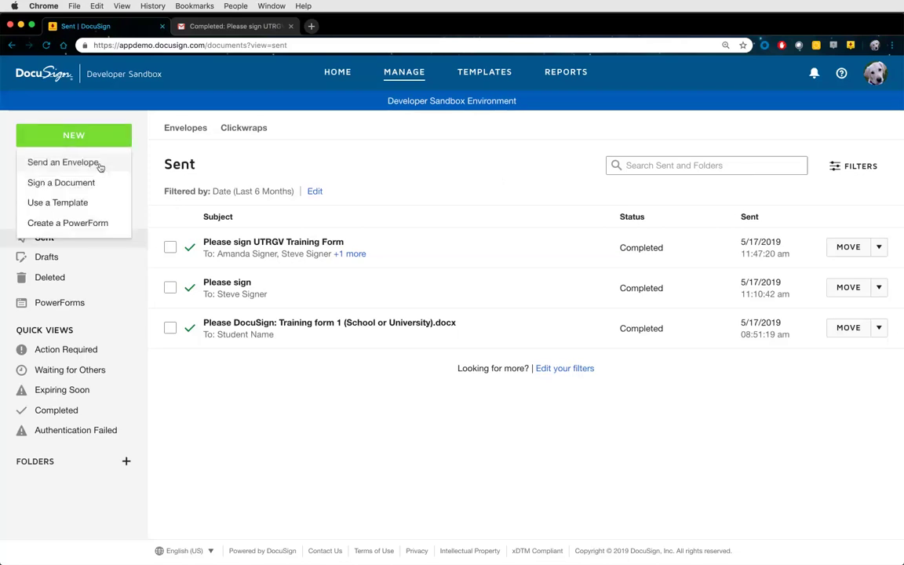
{"action": "left_click", "coordinate": [100, 167]}
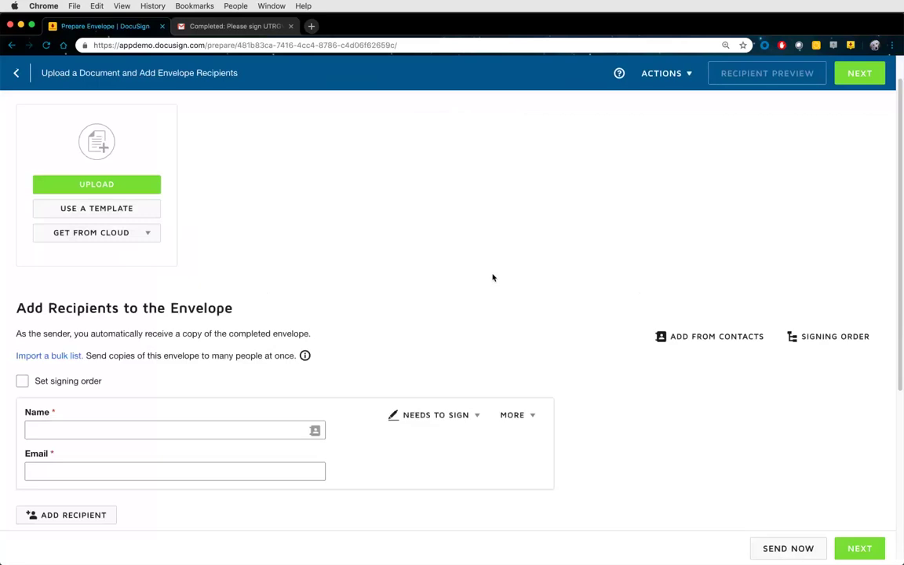
{"action": "scroll", "coordinate": [493, 277], "scroll_direction": "down", "scroll_amount": 3}
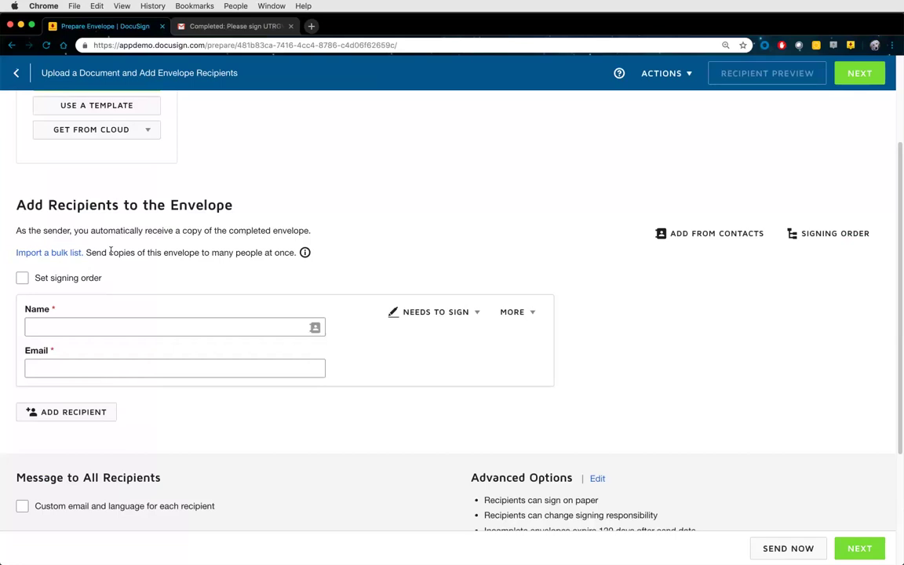
{"action": "scroll", "coordinate": [106, 396], "scroll_direction": "down", "scroll_amount": 2}
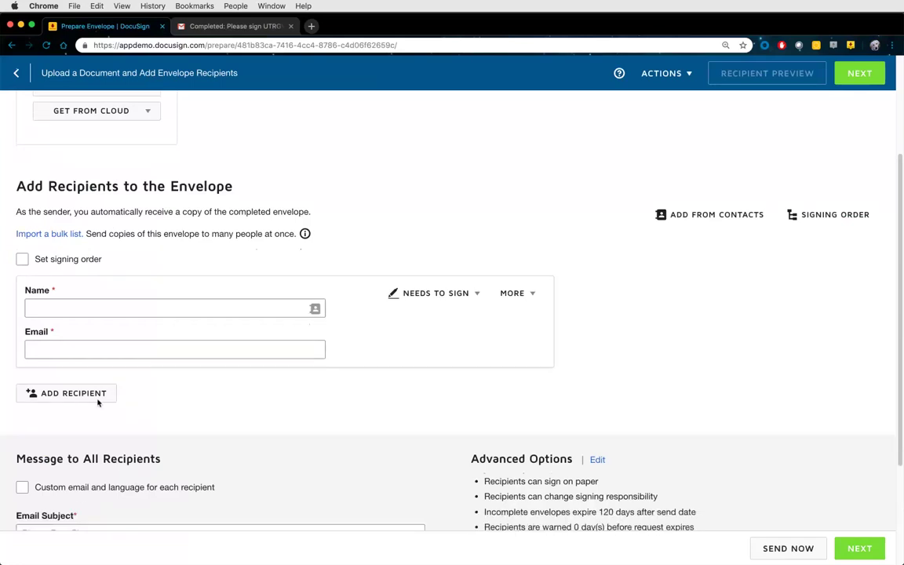
Add second and third empty recipients, then dismiss the contact suggestion dropdown
{"action": "left_click", "coordinate": [94, 350]}
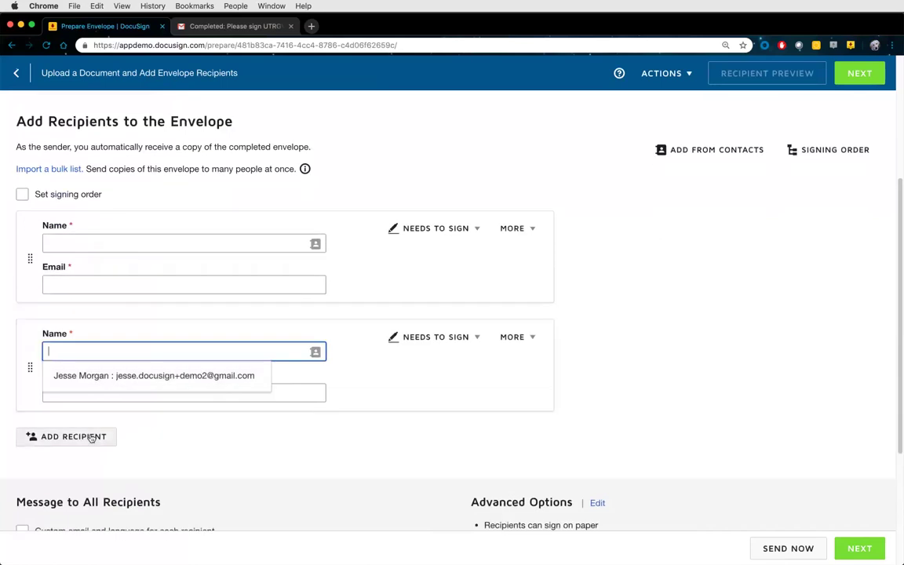
{"action": "left_click", "coordinate": [91, 436]}
{"action": "scroll", "coordinate": [152, 439], "scroll_direction": "down", "scroll_amount": 1}
{"action": "left_click", "coordinate": [351, 402]}
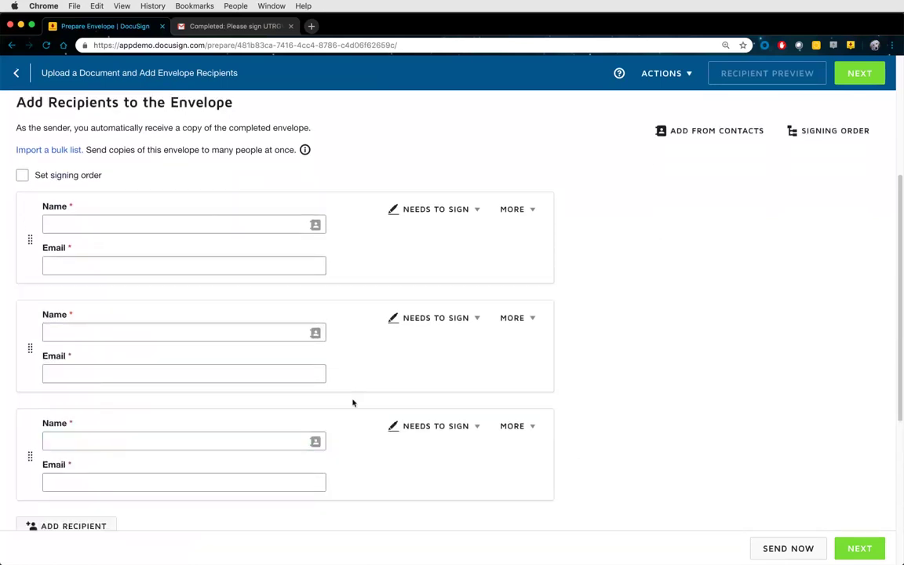